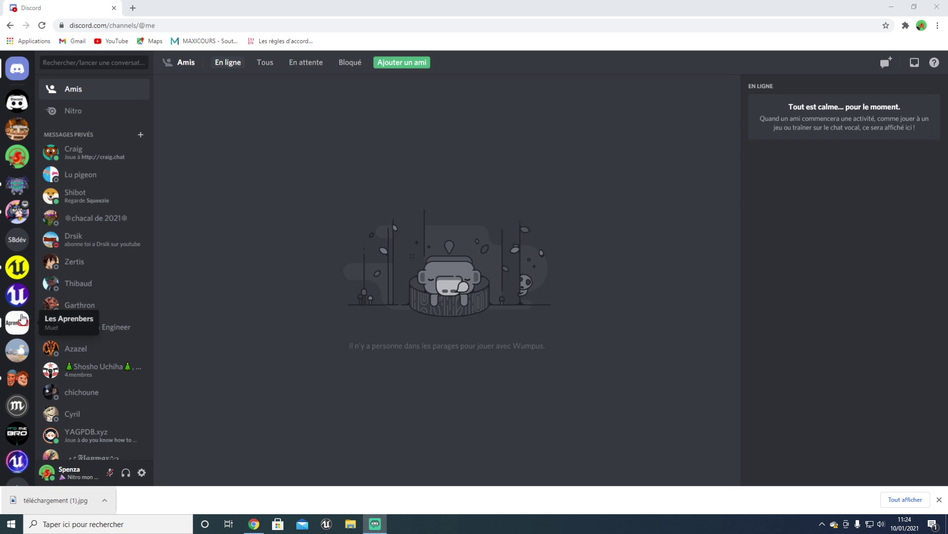
# - Start creating a new server with the Create My Own option
pyautogui.scroll(-3, 17, 385)
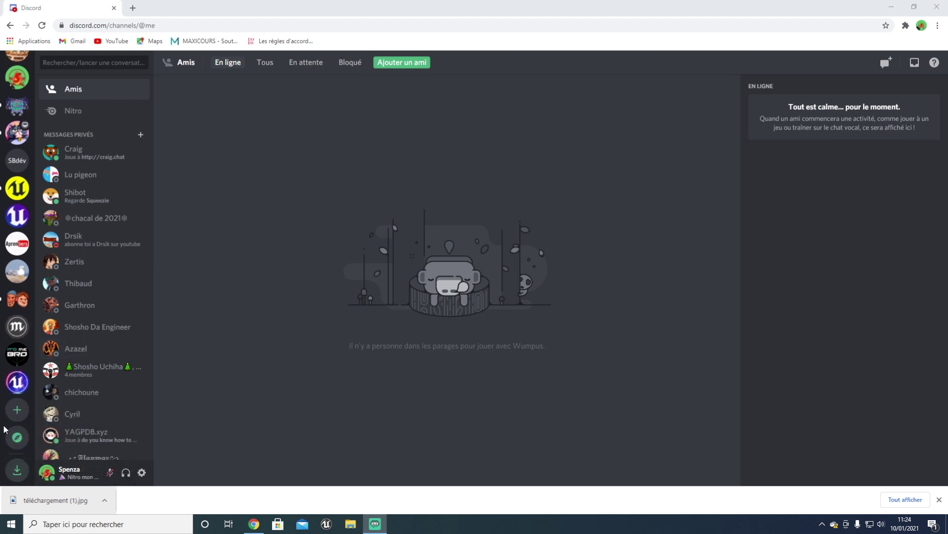
pyautogui.scroll(3, 17, 410)
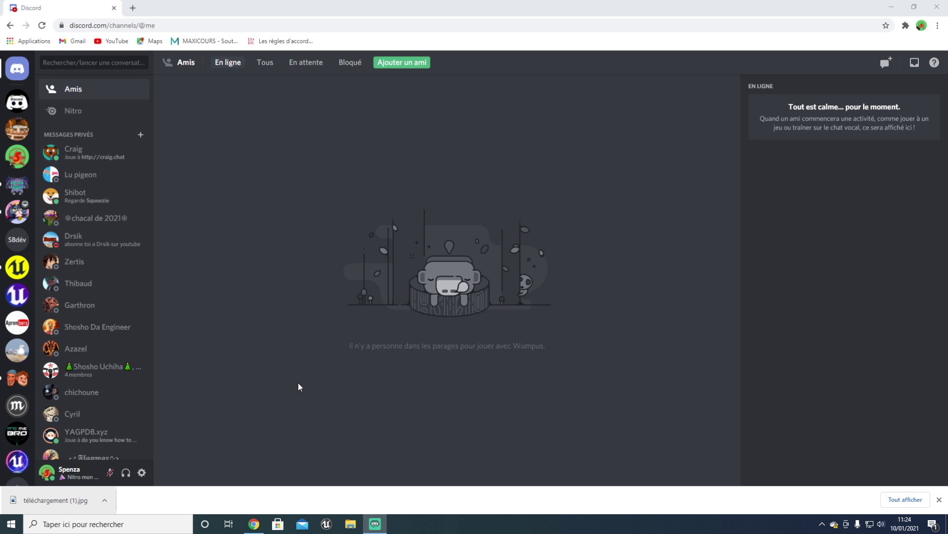
pyautogui.scroll(-3, 16, 395)
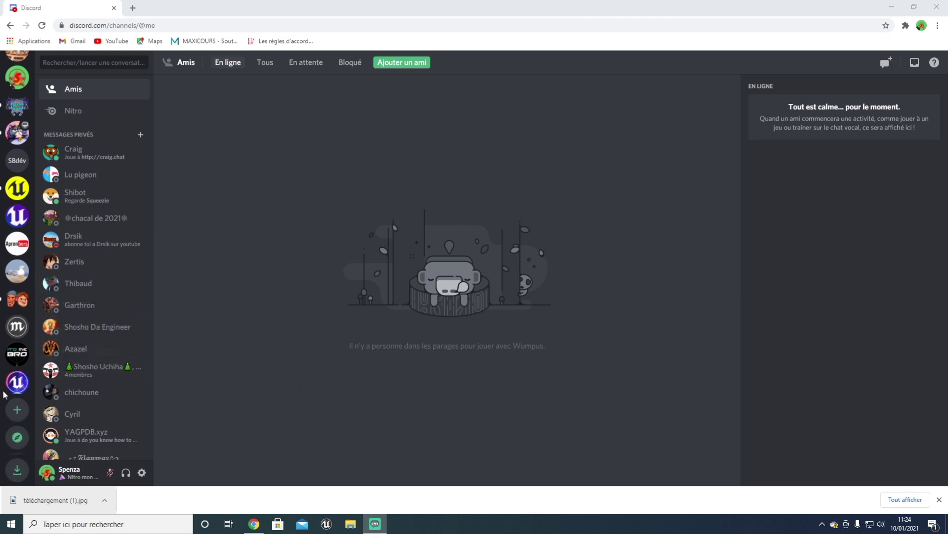
pyautogui.click(19, 413)
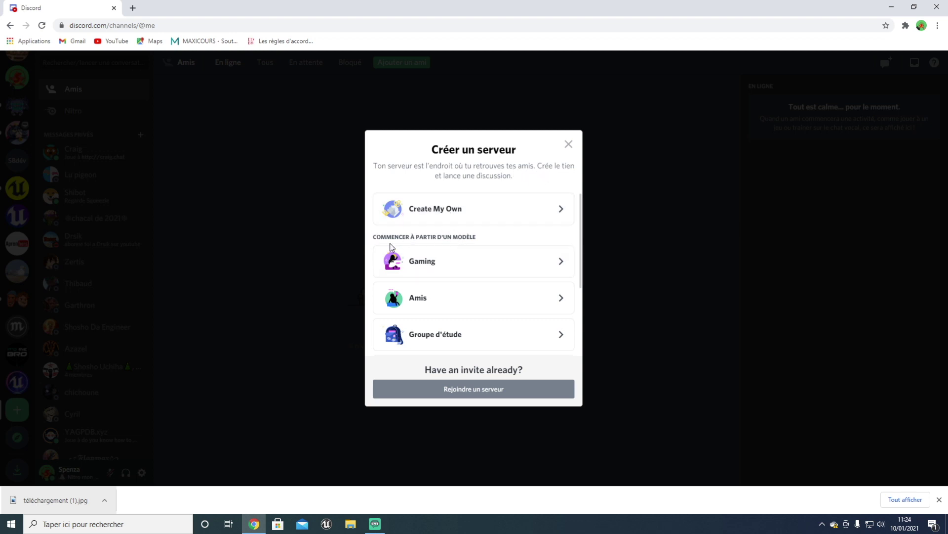
pyautogui.click(466, 213)
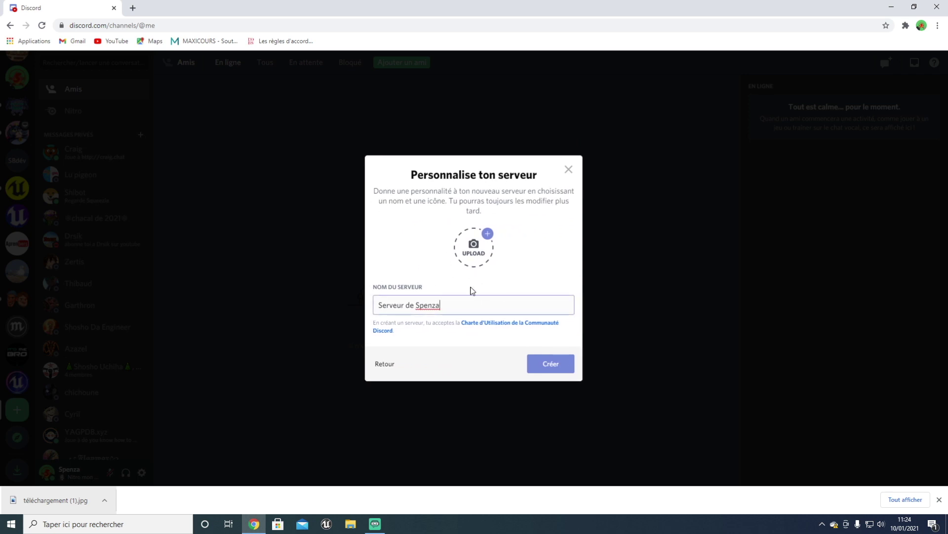
# - Name the new server "Tuto YouTube"
pyautogui.moveTo(440, 305); pyautogui.dragTo(277, 296)
pyautogui.write('Tuto Yout')
pyautogui.press('BackSpace')
pyautogui.write('Tube')
pyautogui.click(422, 307)
pyautogui.press('BackSpace')
pyautogui.write('u')
pyautogui.click(395, 265)
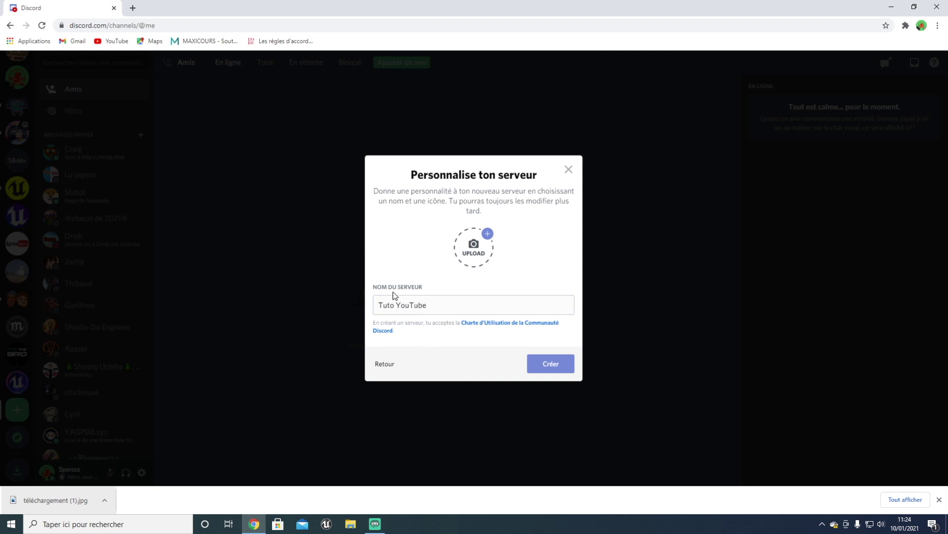
pyautogui.moveTo(379, 305); pyautogui.dragTo(444, 301)
# - Upload the image "téléchargement (1)" from the Téléchargements folder as the server's icon
pyautogui.click(479, 247)
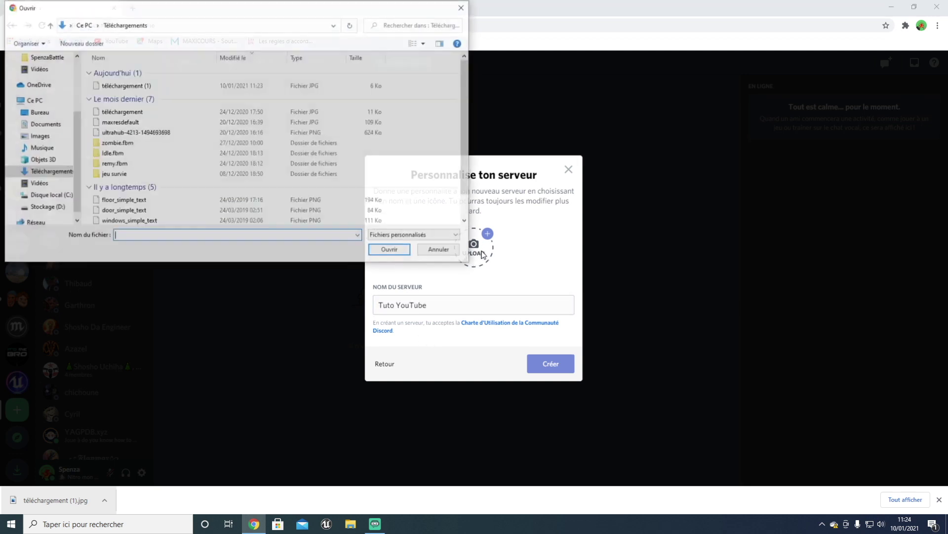
pyautogui.click(463, 7)
pyautogui.moveTo(51, 500); pyautogui.dragTo(478, 250)
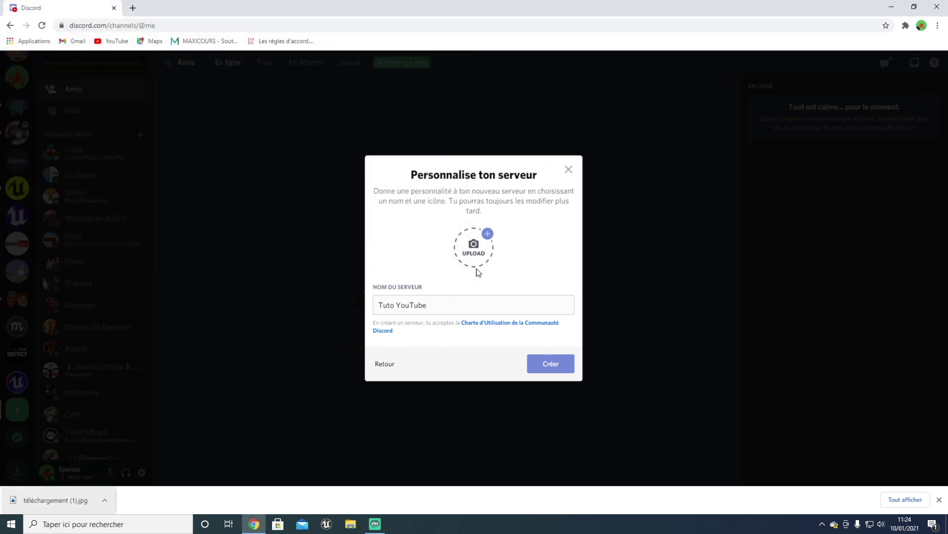
pyautogui.click(487, 236)
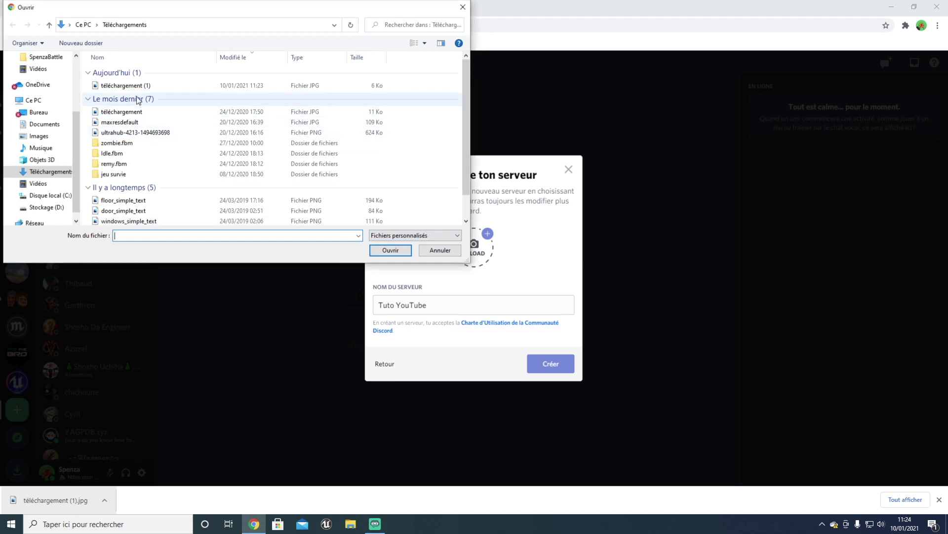
pyautogui.click(142, 86)
pyautogui.click(391, 250)
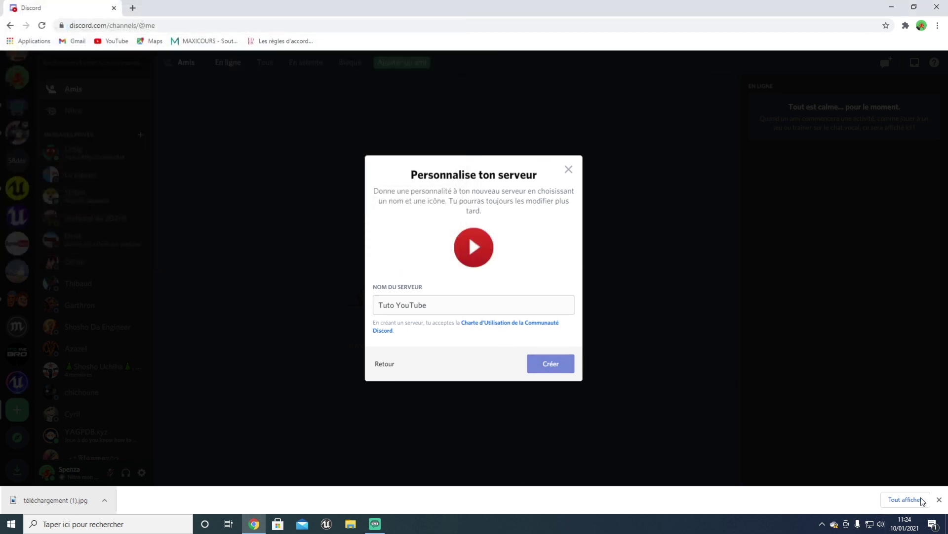
# - Dismiss the browser's download bar and create the Tuto YouTube server
pyautogui.click(939, 499)
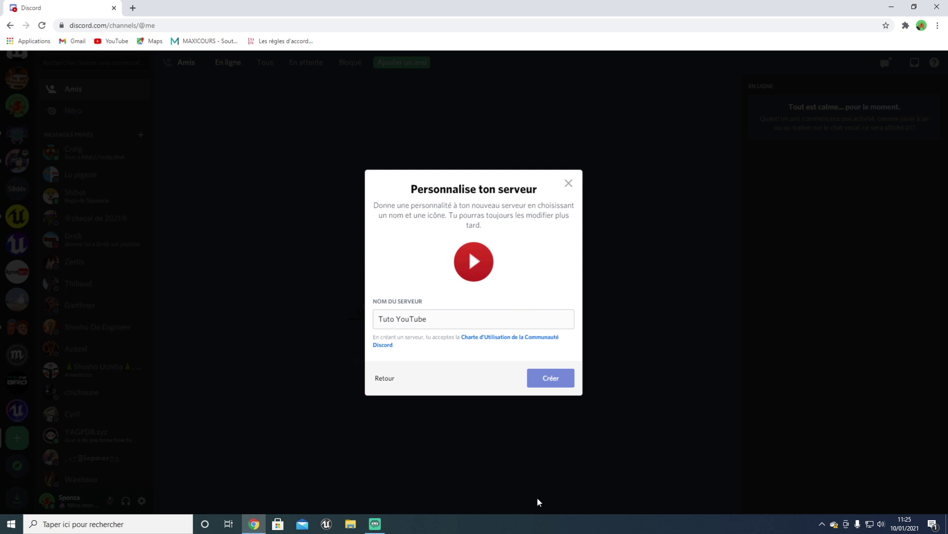
pyautogui.click(548, 387)
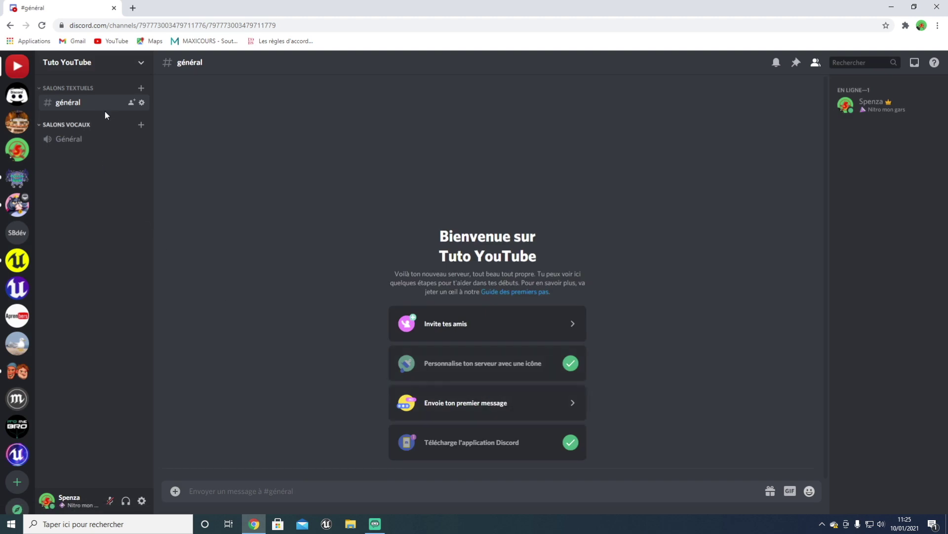
pyautogui.scroll(1, 17, 74)
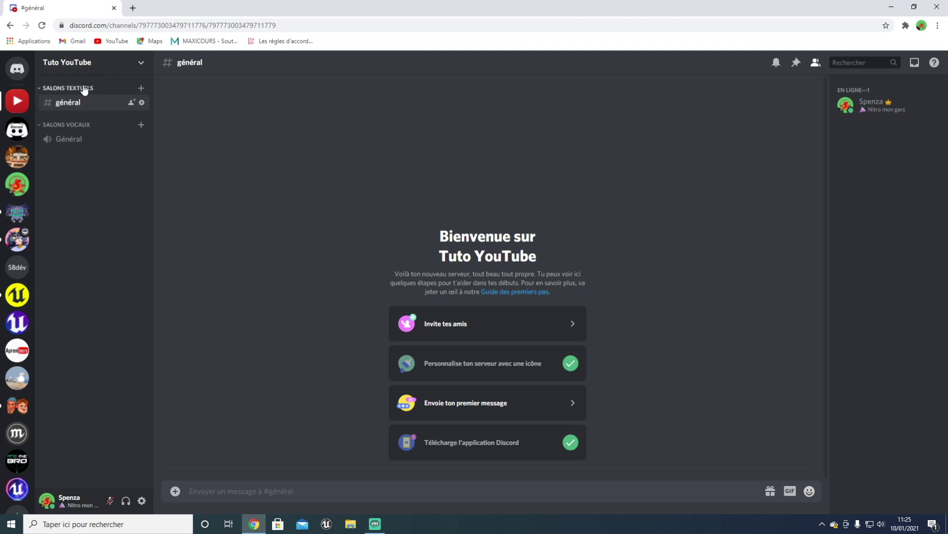
# - Collapse the Salons textuels category and expand it again
pyautogui.write('4')
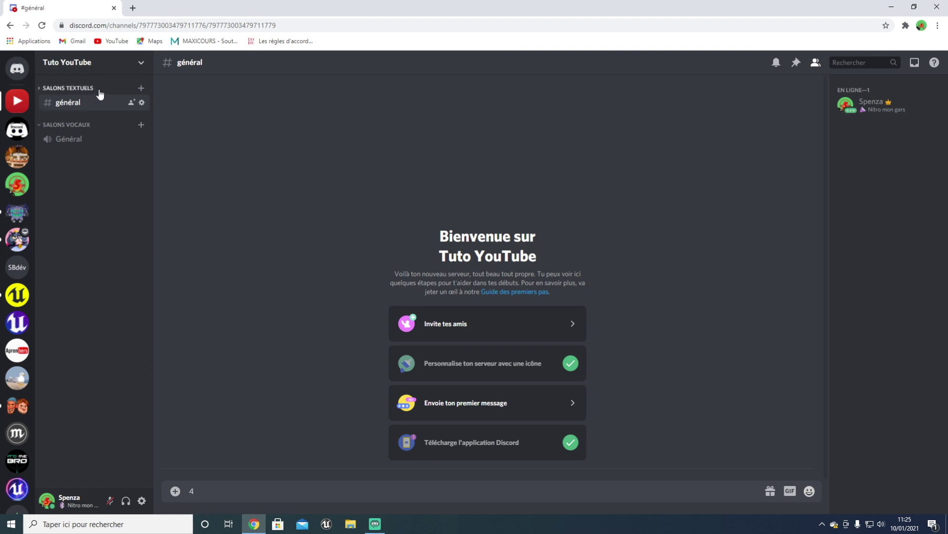
pyautogui.rightClick(99, 91)
pyautogui.click(143, 141)
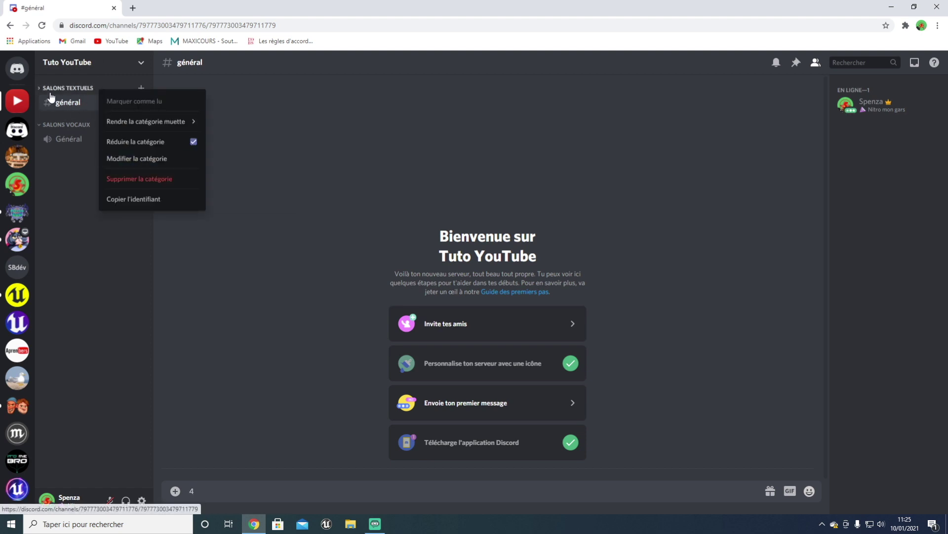
pyautogui.click(64, 192)
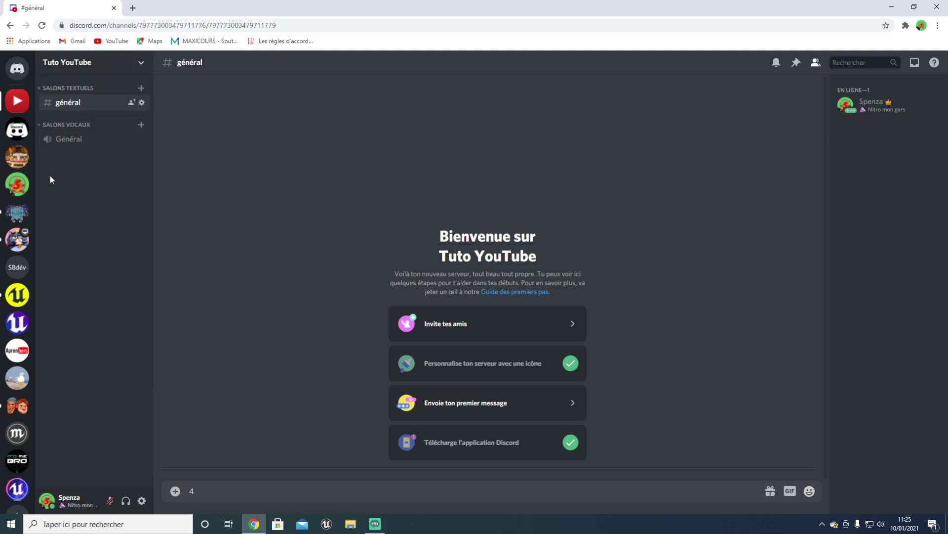
pyautogui.click(48, 88)
# - Move the Général voice channel into the Salons textuels category and delete the Salons vocaux category
pyautogui.moveTo(73, 140); pyautogui.dragTo(70, 111)
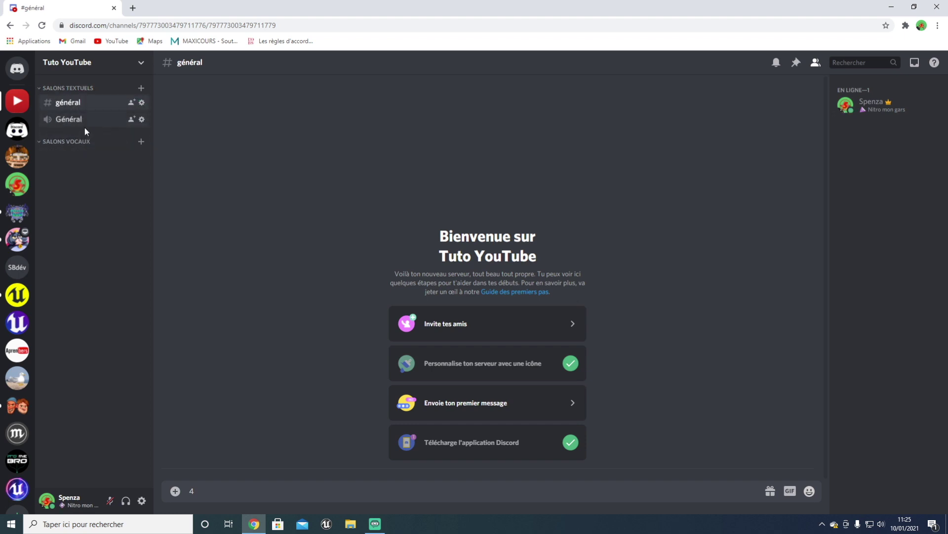
pyautogui.rightClick(80, 144)
pyautogui.click(110, 235)
pyautogui.click(550, 320)
# - Send the message "4*" in the général text channel
pyautogui.click(353, 489)
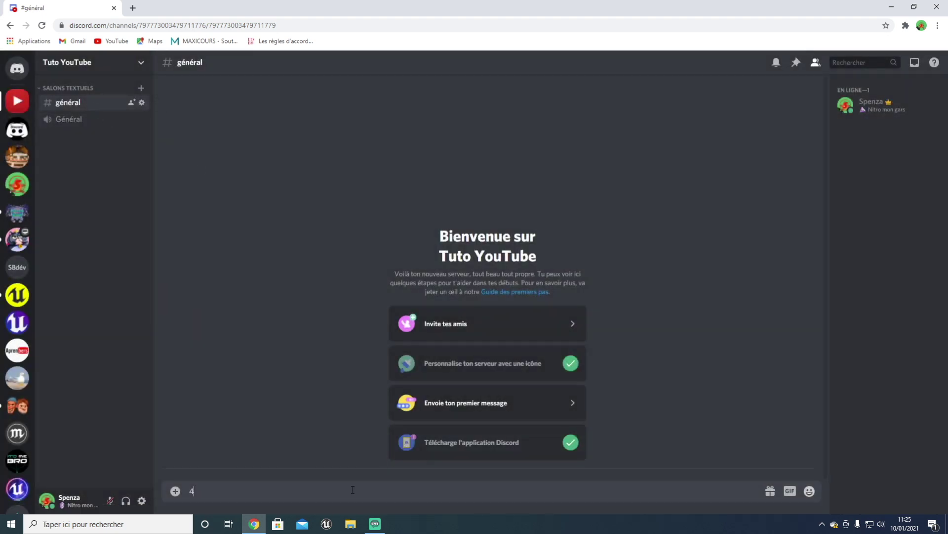
pyautogui.write('*')
pyautogui.press('Return')
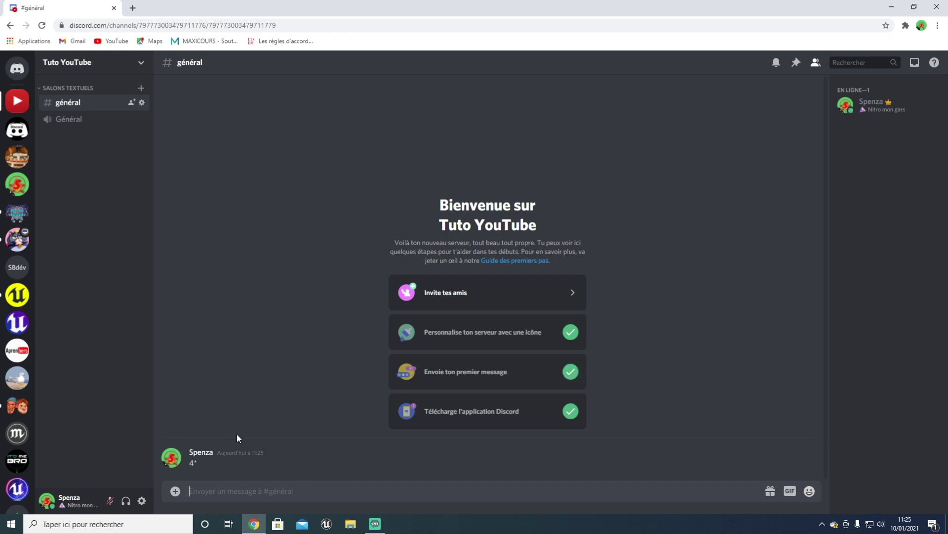
# - Delete the général text channel
pyautogui.rightClick(95, 106)
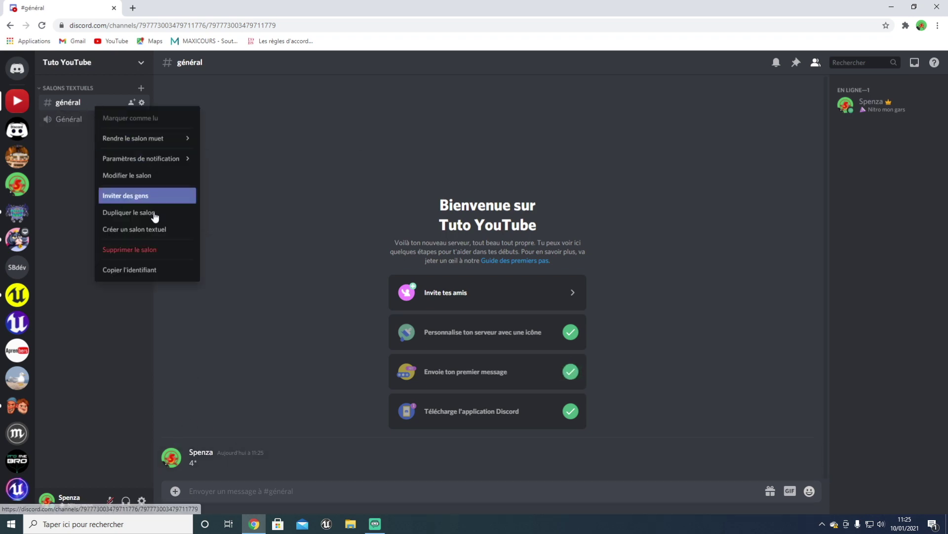
pyautogui.click(133, 262)
pyautogui.click(543, 318)
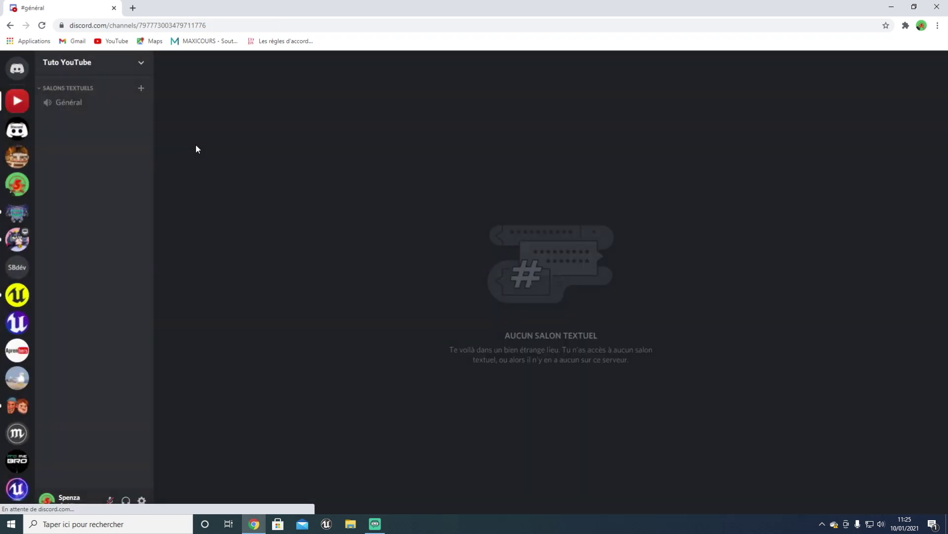
# - Join the Général voice channel and switch headset deafening on and back off
pyautogui.click(84, 101)
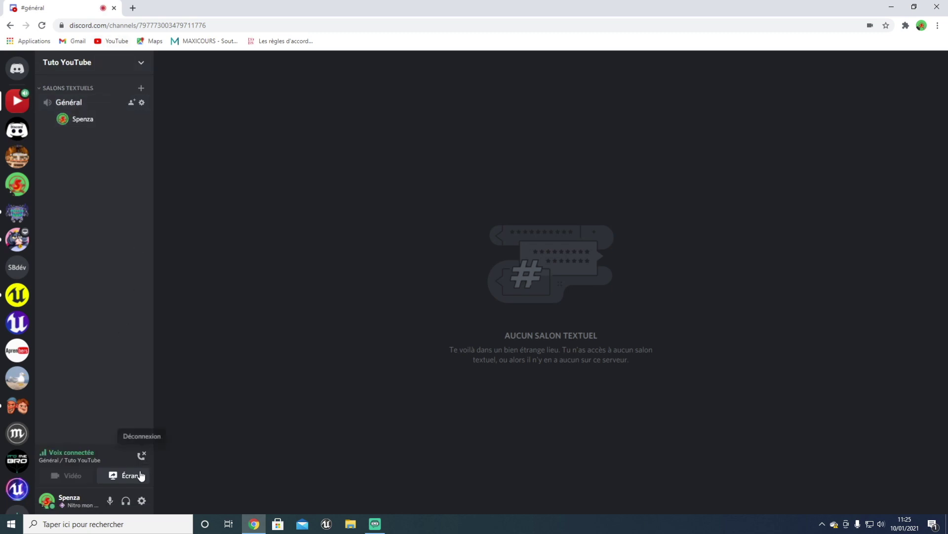
pyautogui.click(126, 500)
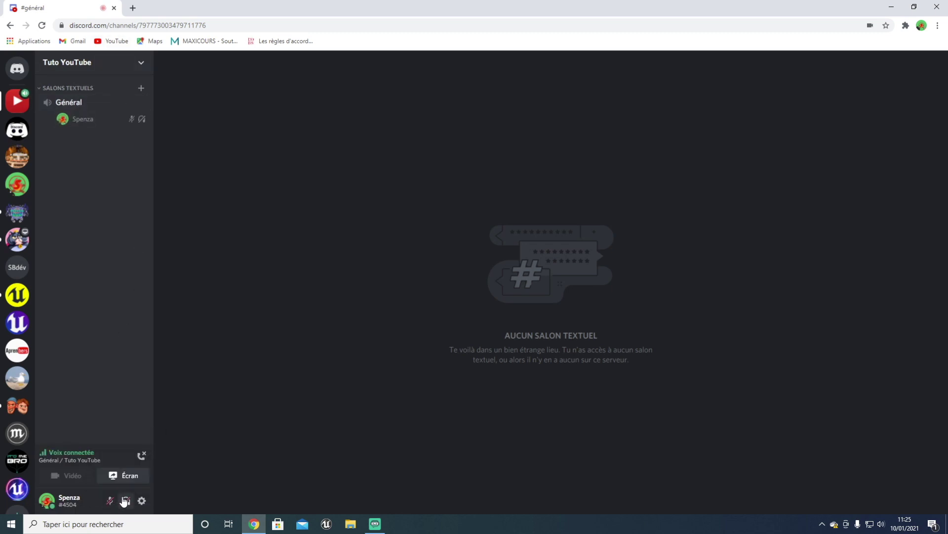
pyautogui.click(126, 500)
# - Bring up the screen-sharing choices, cancel them, and disconnect from the Général voice channel
pyautogui.click(121, 475)
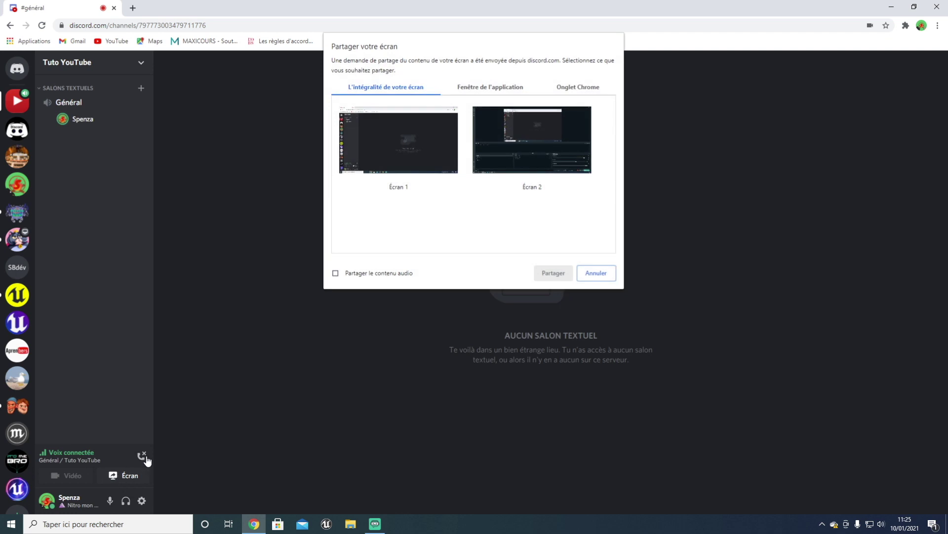
pyautogui.click(596, 273)
pyautogui.click(135, 476)
pyautogui.click(596, 272)
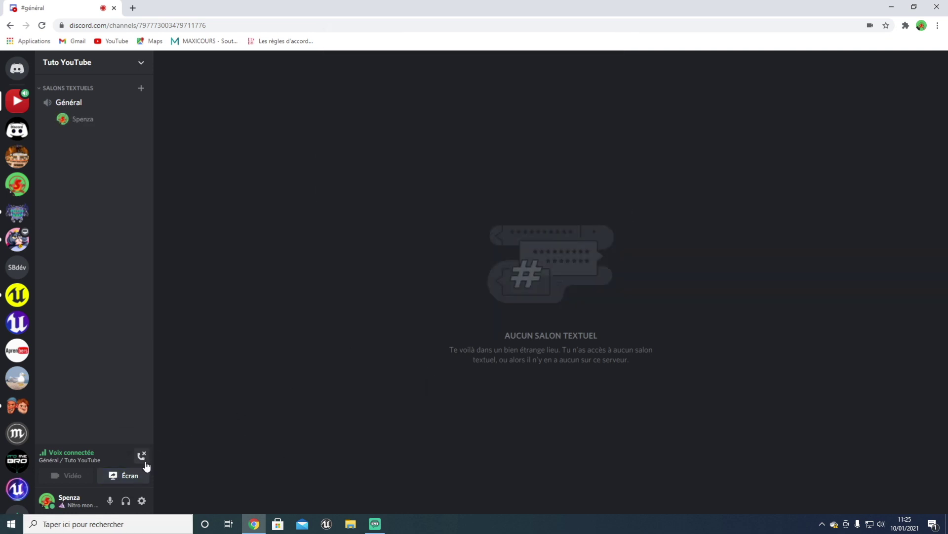
pyautogui.click(142, 455)
# - Delete the Général voice channel and the Salons textuels category
pyautogui.rightClick(107, 103)
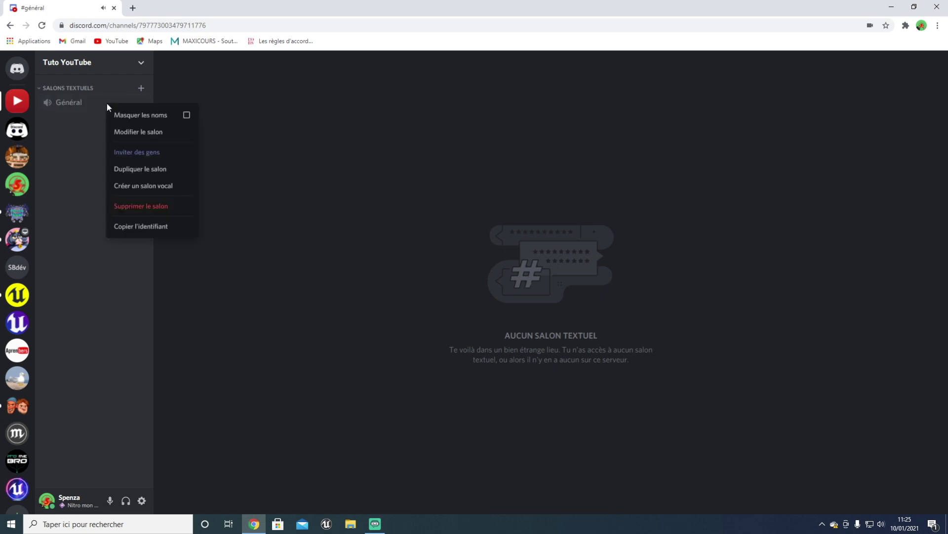
pyautogui.click(149, 207)
pyautogui.click(567, 321)
pyautogui.rightClick(77, 92)
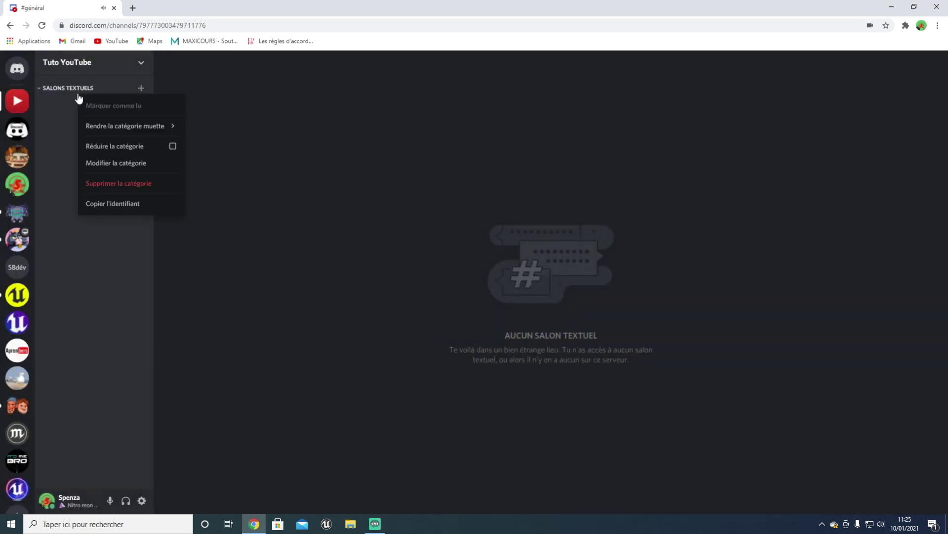
pyautogui.click(119, 183)
pyautogui.click(540, 317)
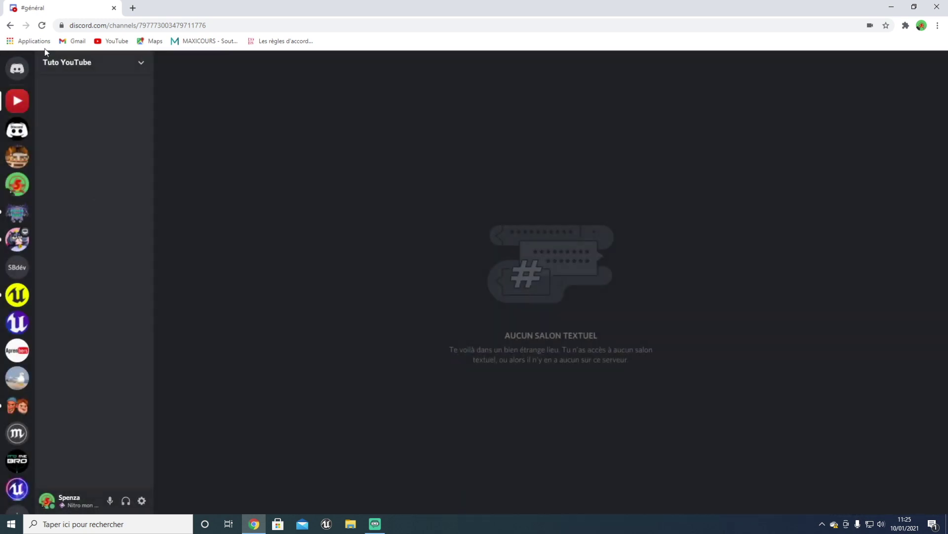
# - Open the settings of the Tuto YouTube server
pyautogui.click(77, 62)
pyautogui.click(120, 73)
pyautogui.click(121, 73)
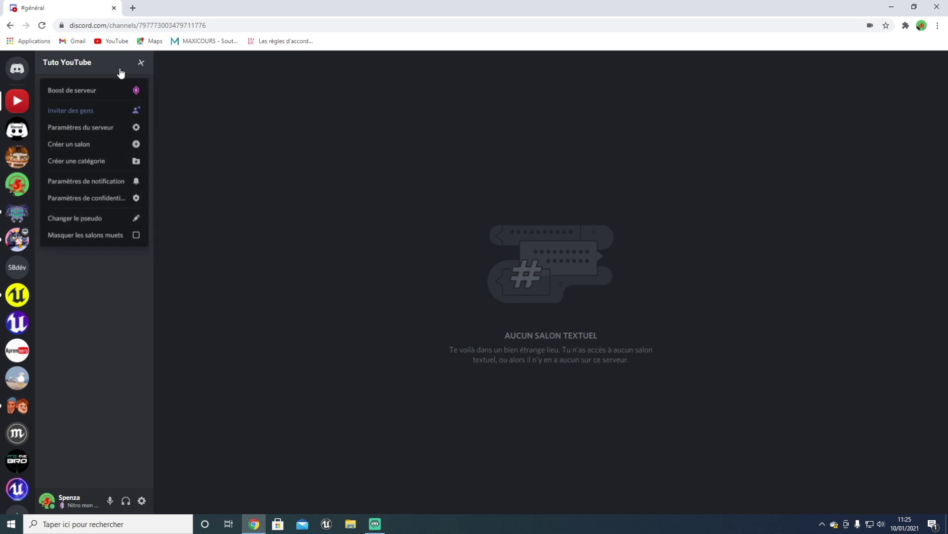
pyautogui.click(105, 127)
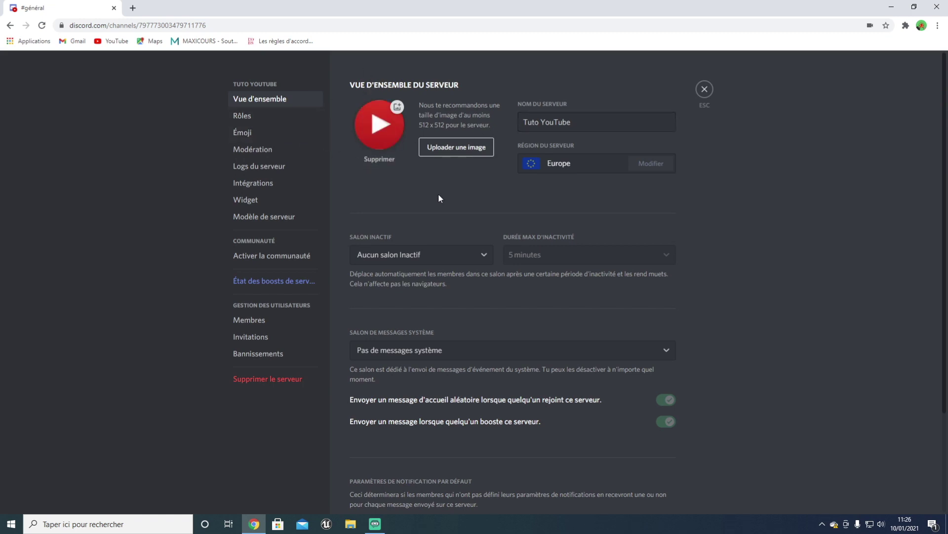
# - Choose Europe as the server region in the server overview
pyautogui.moveTo(523, 122); pyautogui.dragTo(573, 122)
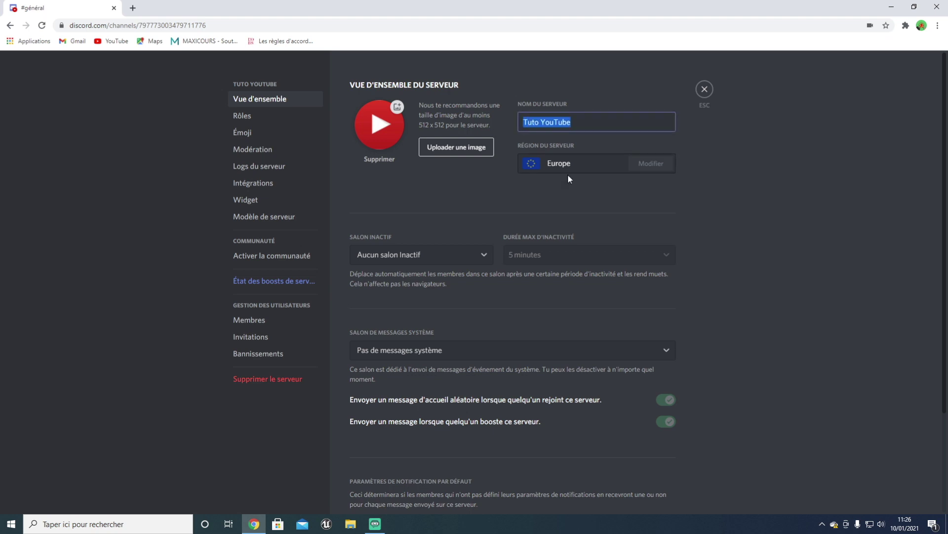
pyautogui.click(661, 170)
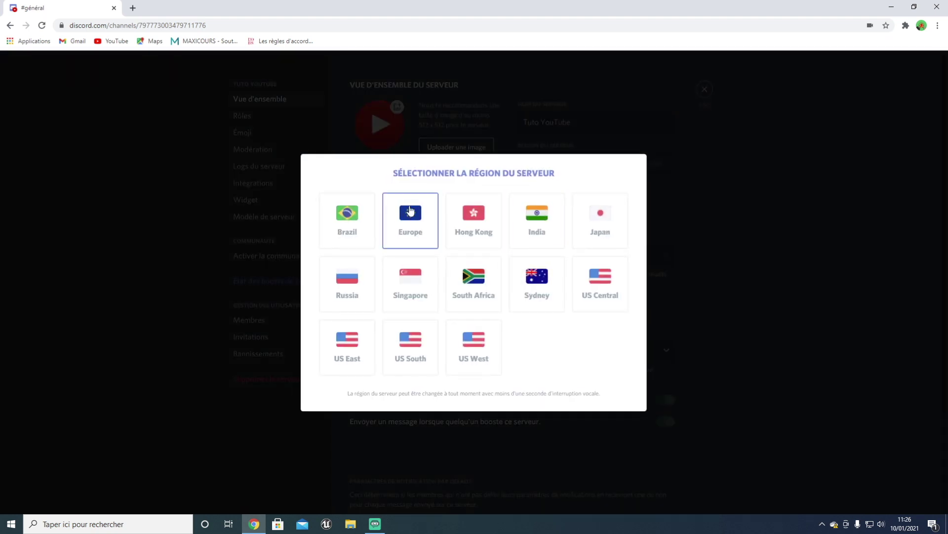
pyautogui.click(427, 232)
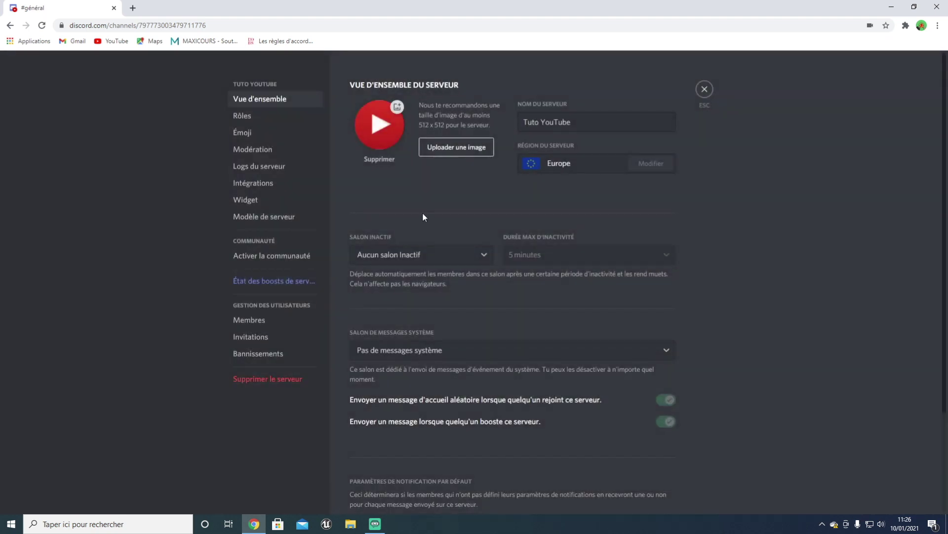
# - Examine the inactive channel, system messages channel and default notification settings in the server overview
pyautogui.scroll(-2, 423, 216)
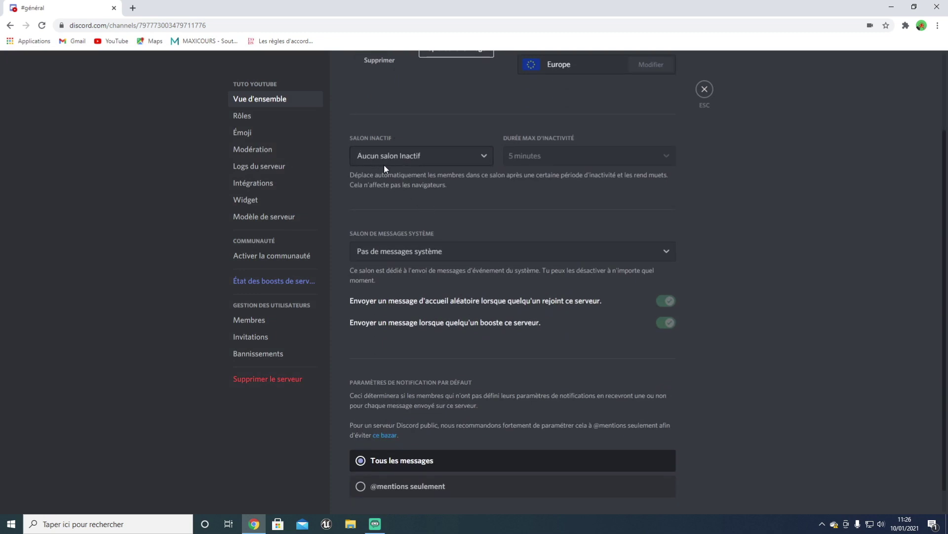
pyautogui.click(363, 150)
pyautogui.click(366, 110)
pyautogui.click(441, 163)
pyautogui.click(430, 176)
pyautogui.click(475, 253)
pyautogui.click(475, 250)
pyautogui.scroll(-1, 370, 236)
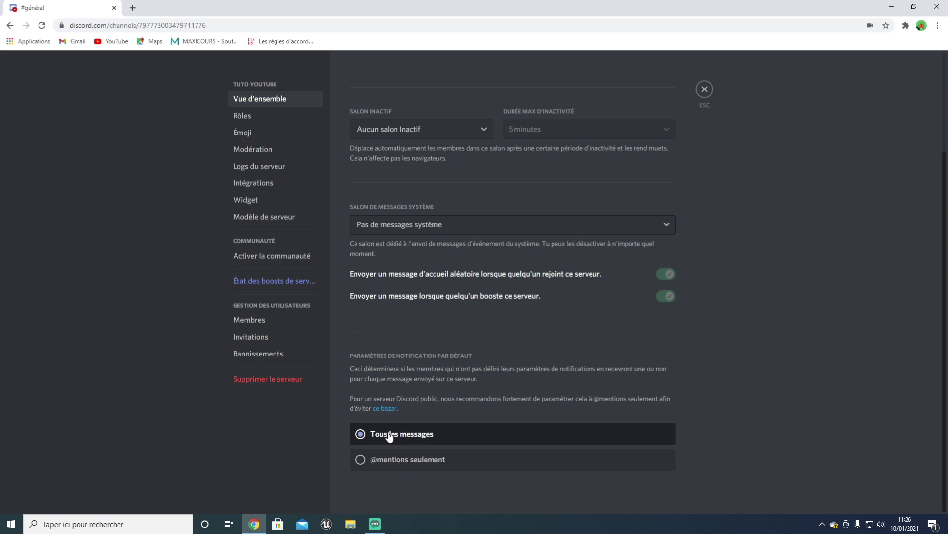
# - Create three new roles in the server's role settings
pyautogui.click(277, 116)
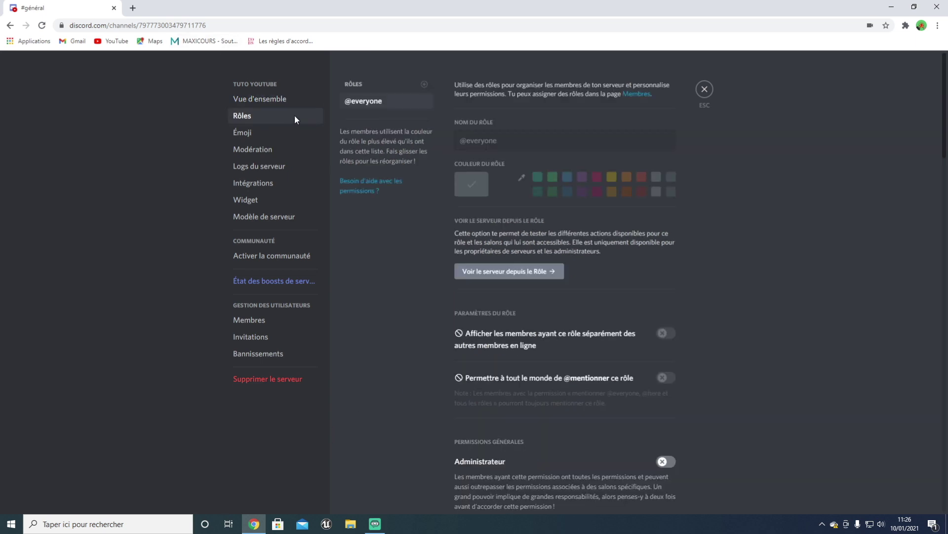
pyautogui.click(424, 85)
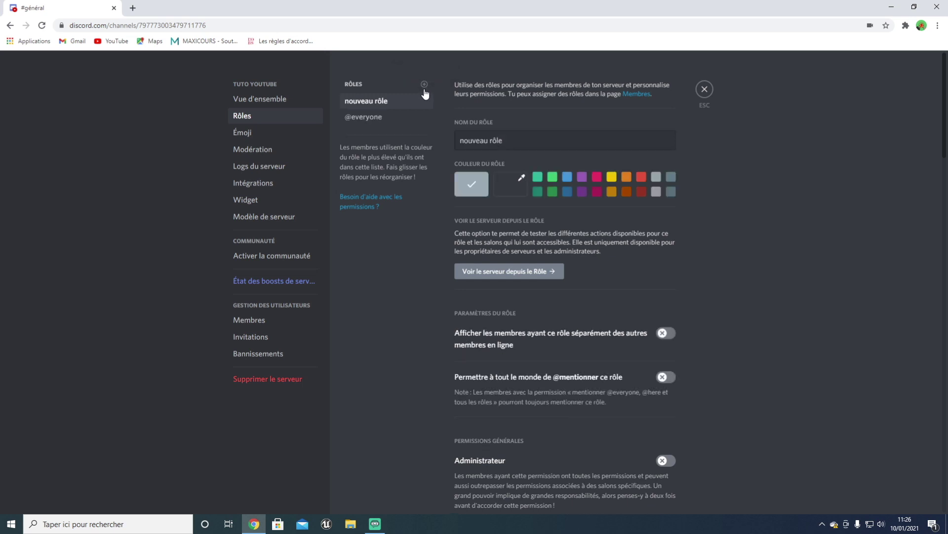
pyautogui.click(424, 85)
pyautogui.click(424, 84)
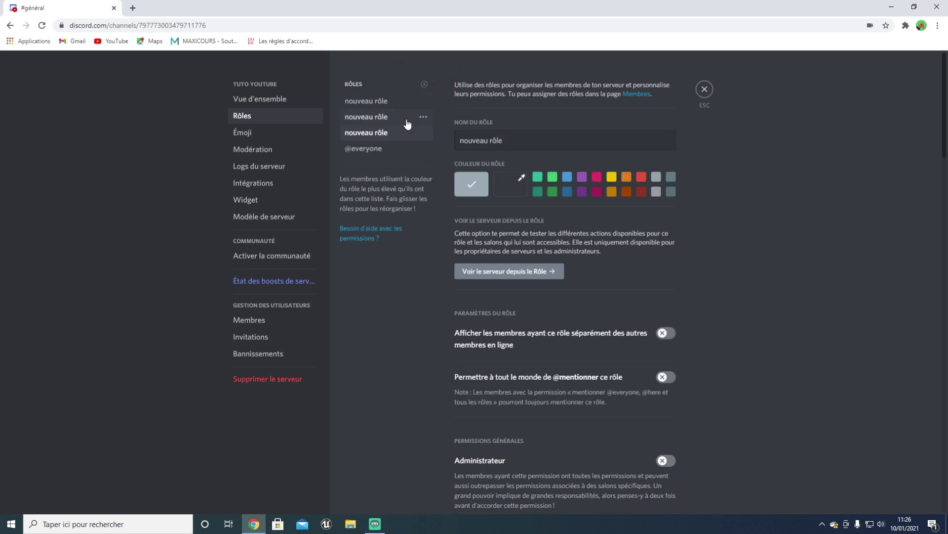
# - Rename the lowest of the three new roles as non-vérifié and save the change
pyautogui.tripleClick(516, 148)
pyautogui.write('n')
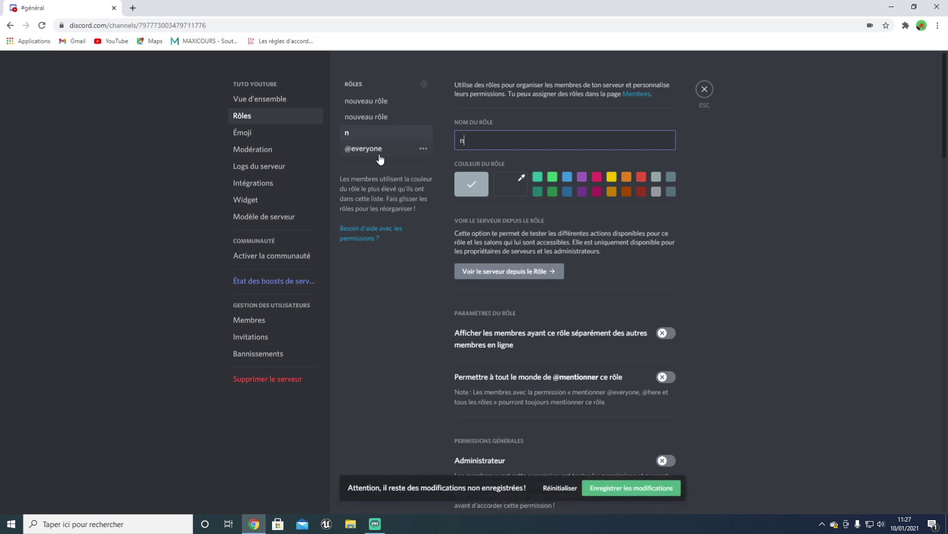
pyautogui.write('on-véfi')
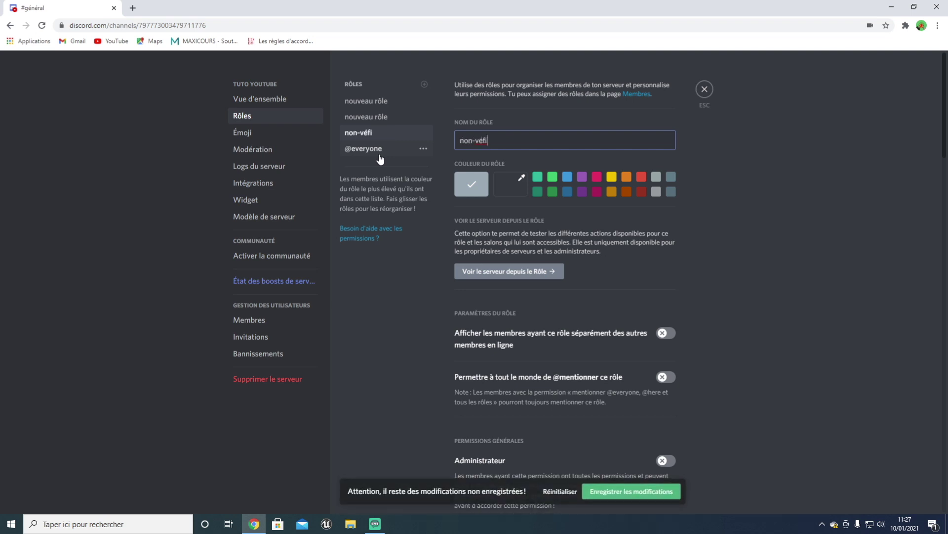
pyautogui.press('BackSpace')
pyautogui.press('BackSpace')
pyautogui.write('rifié')
pyautogui.click(621, 490)
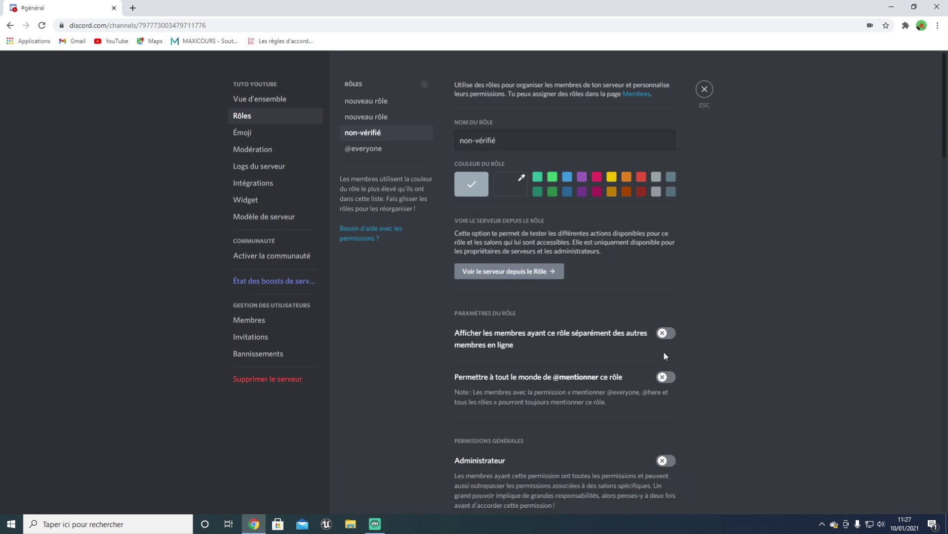
# - Try to disable the Changer le pseudo permission of the non-vérifié role and save the role
pyautogui.scroll(-8, 664, 352)
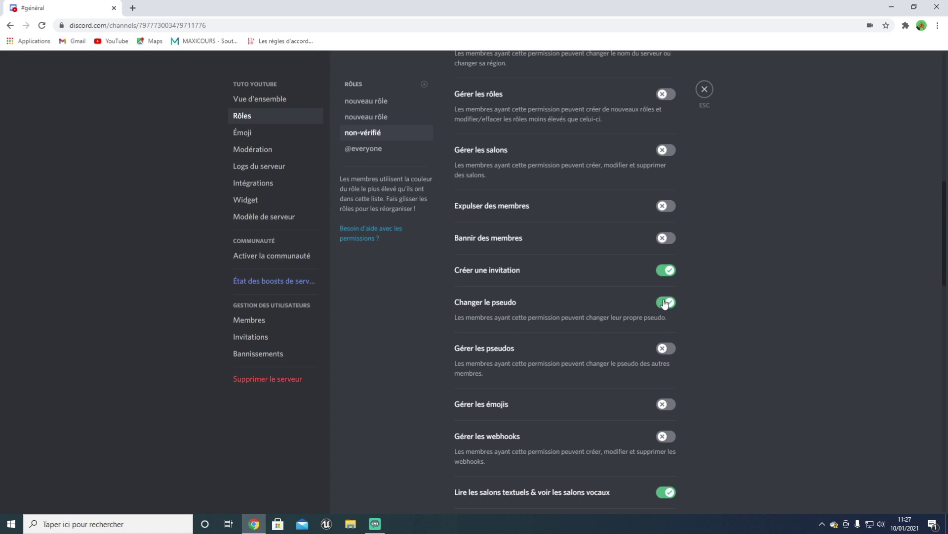
pyautogui.click(662, 302)
pyautogui.scroll(-2, 613, 403)
pyautogui.scroll(12, 612, 401)
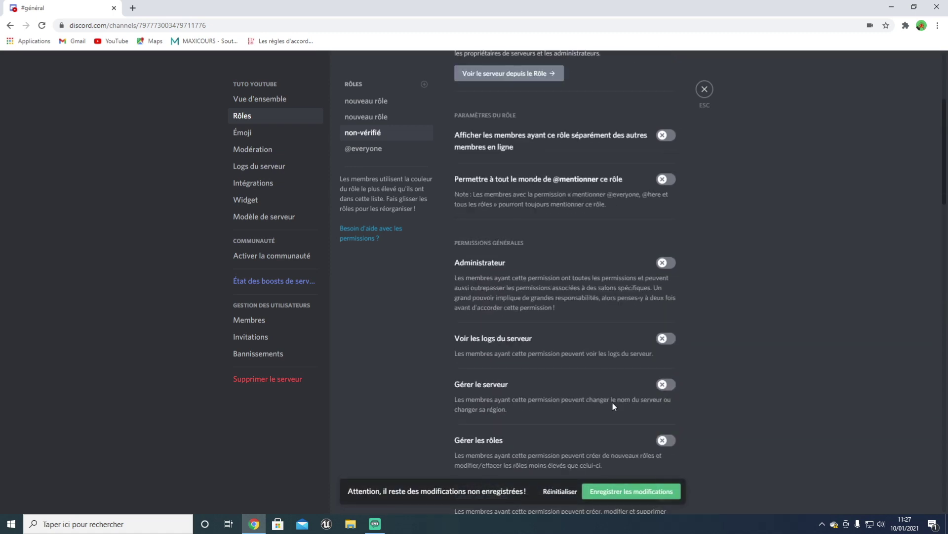
pyautogui.click(616, 491)
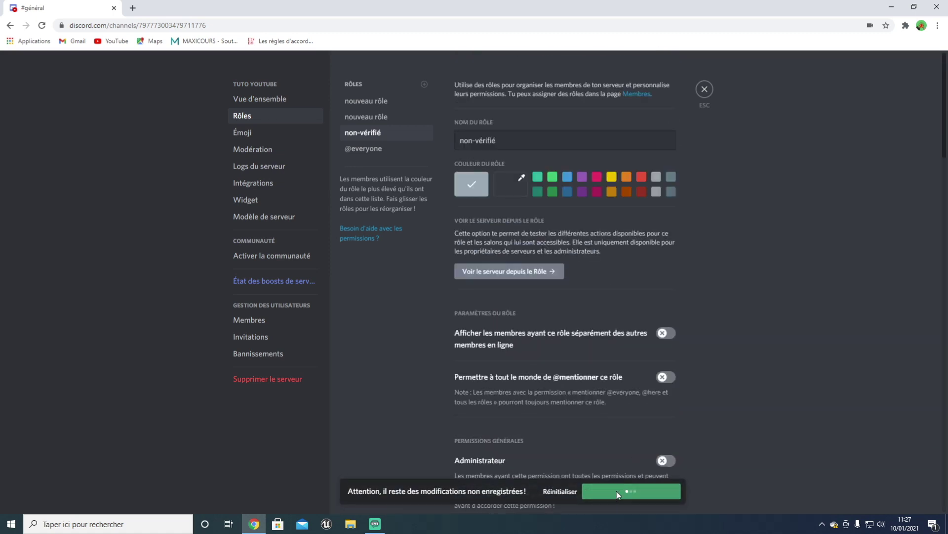
pyautogui.scroll(-9, 628, 447)
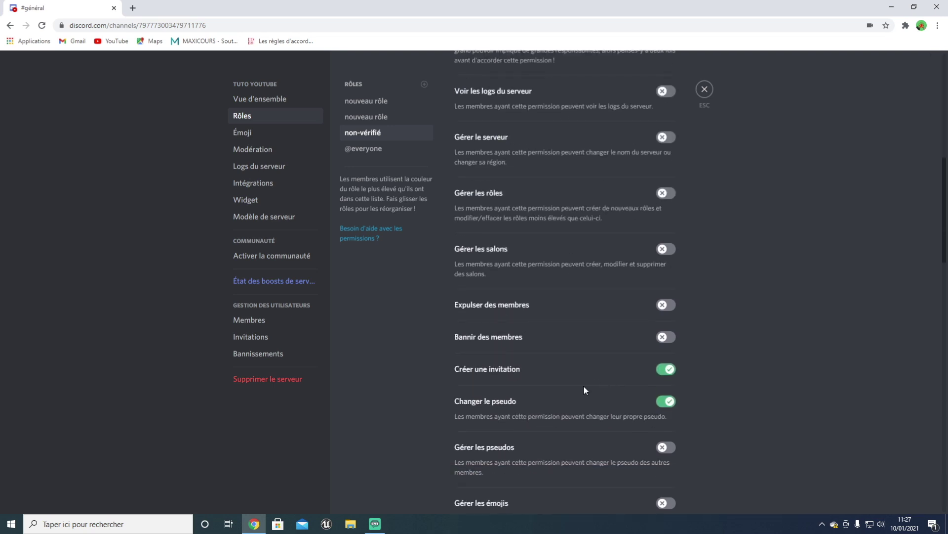
pyautogui.scroll(8, 454, 372)
pyautogui.scroll(-10, 475, 329)
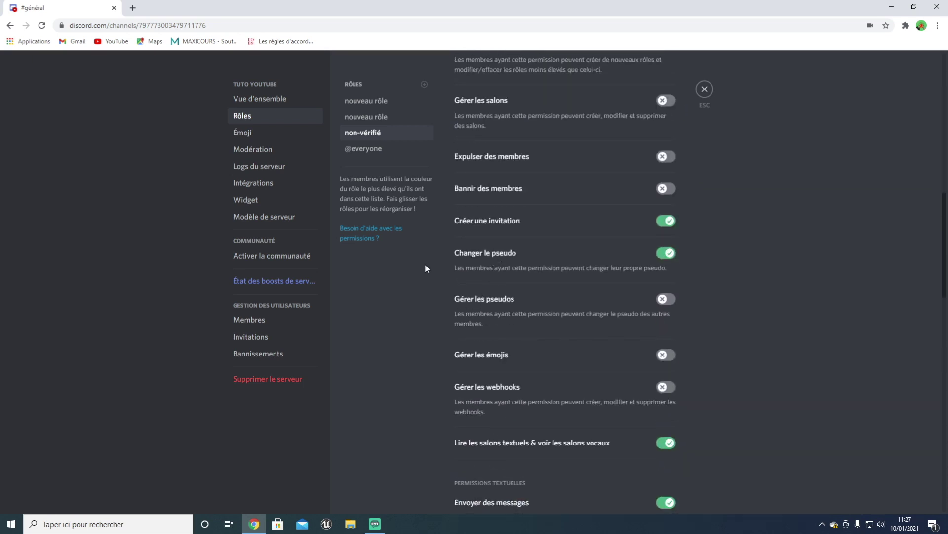
pyautogui.scroll(-4, 514, 262)
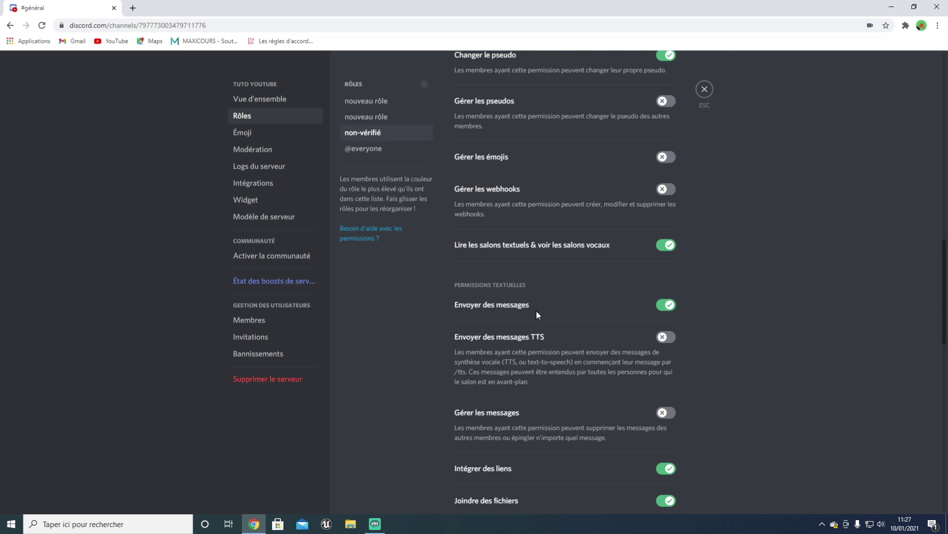
pyautogui.scroll(-1, 537, 310)
pyautogui.click(665, 256)
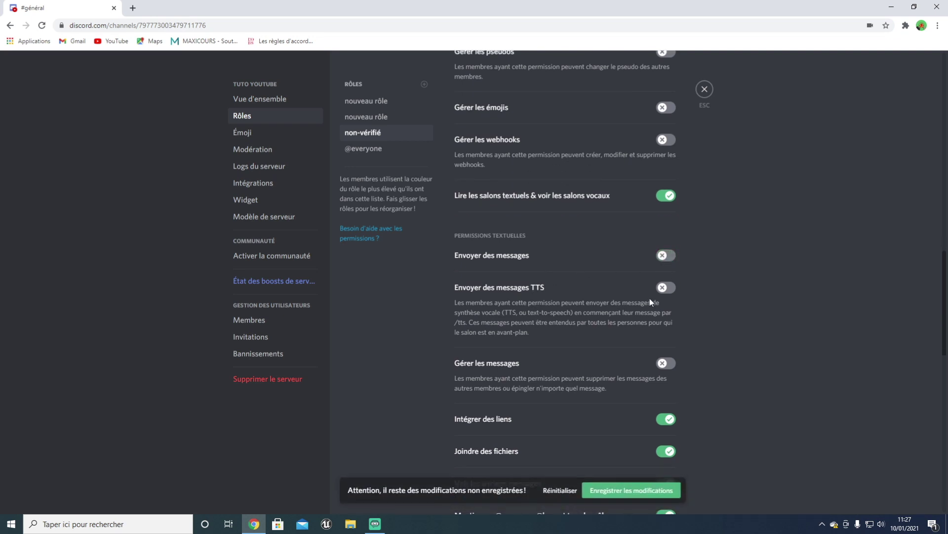
pyautogui.scroll(-2, 650, 294)
pyautogui.click(662, 326)
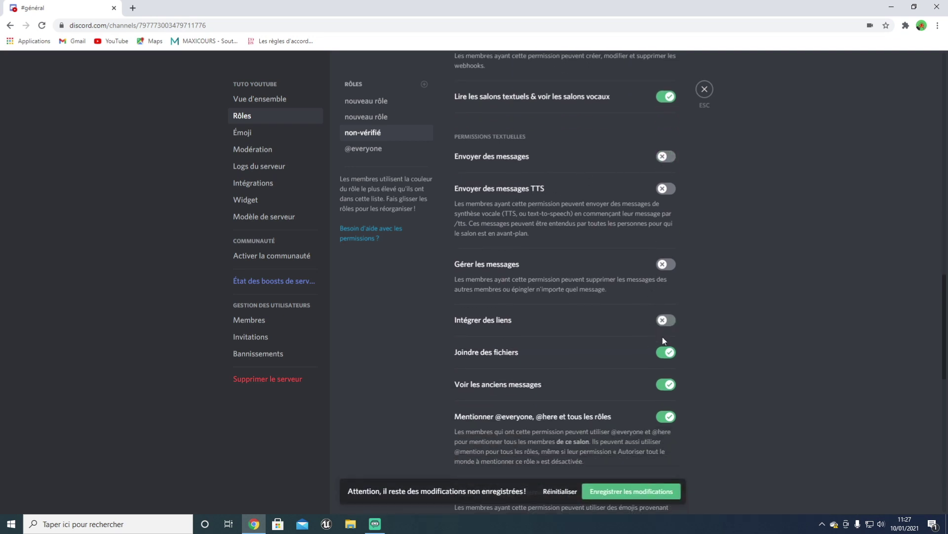
pyautogui.click(663, 355)
pyautogui.click(666, 415)
# - Disable the Utiliser des émojis externes and Ajouter des réactions permissions for the non-vérifié role
pyautogui.scroll(-4, 550, 388)
pyautogui.click(667, 295)
pyautogui.click(667, 350)
# - Disable Se connecter, Parler, Vidéo and Utiliser la Détection de la voix for the non-vérifié role and save the changes
pyautogui.scroll(-4, 670, 276)
pyautogui.click(670, 277)
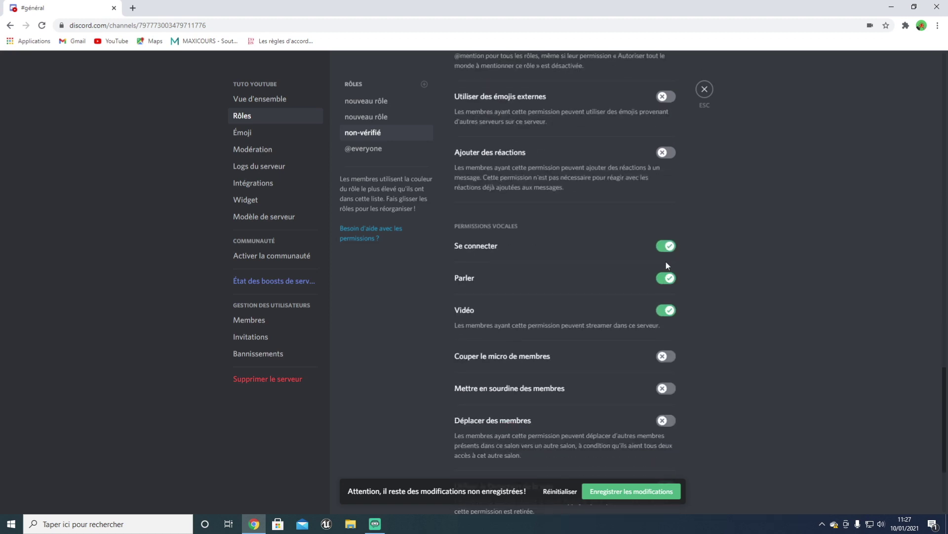
pyautogui.click(667, 246)
pyautogui.scroll(-3, 671, 306)
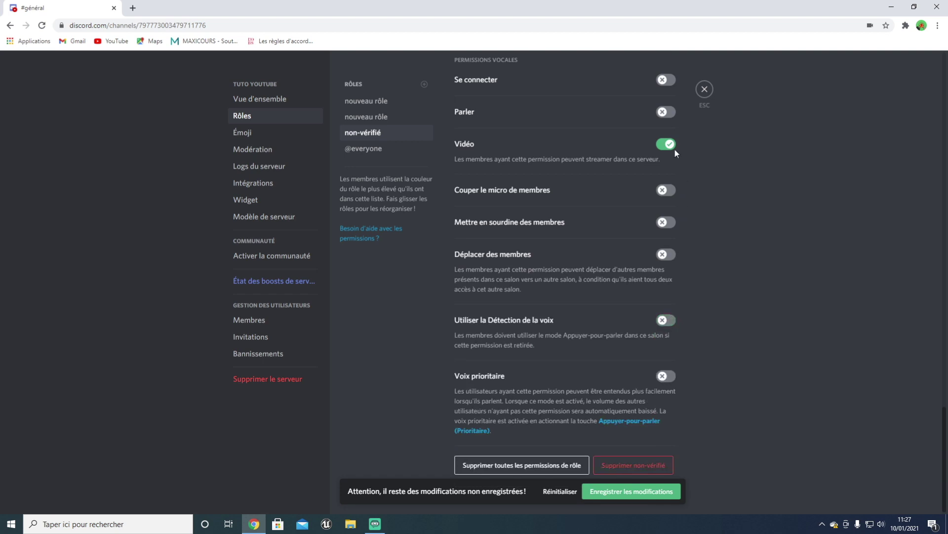
pyautogui.click(668, 144)
pyautogui.scroll(20, 685, 259)
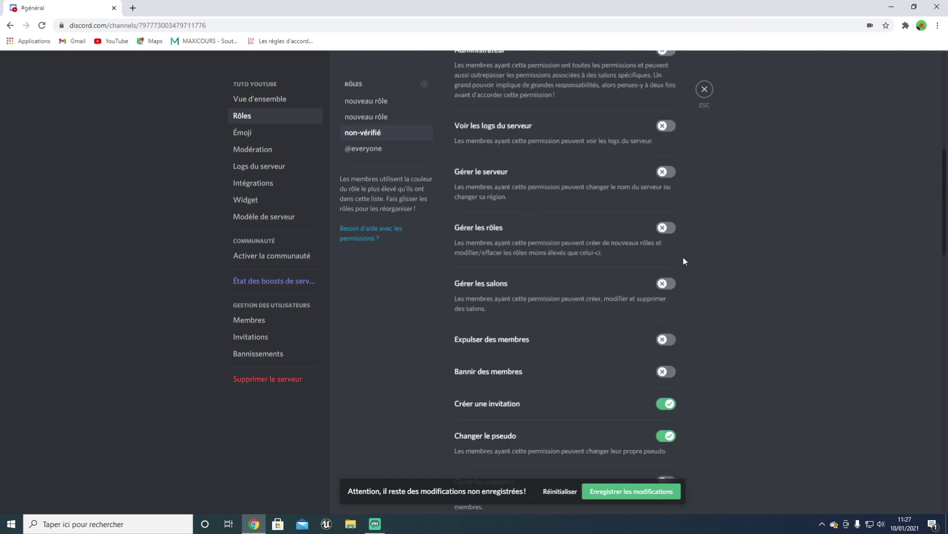
pyautogui.scroll(2, 686, 291)
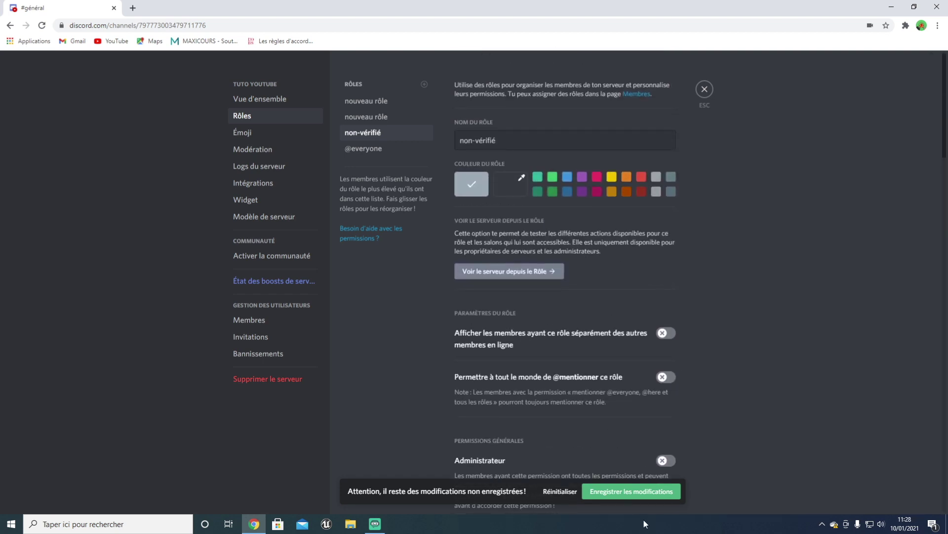
pyautogui.click(632, 500)
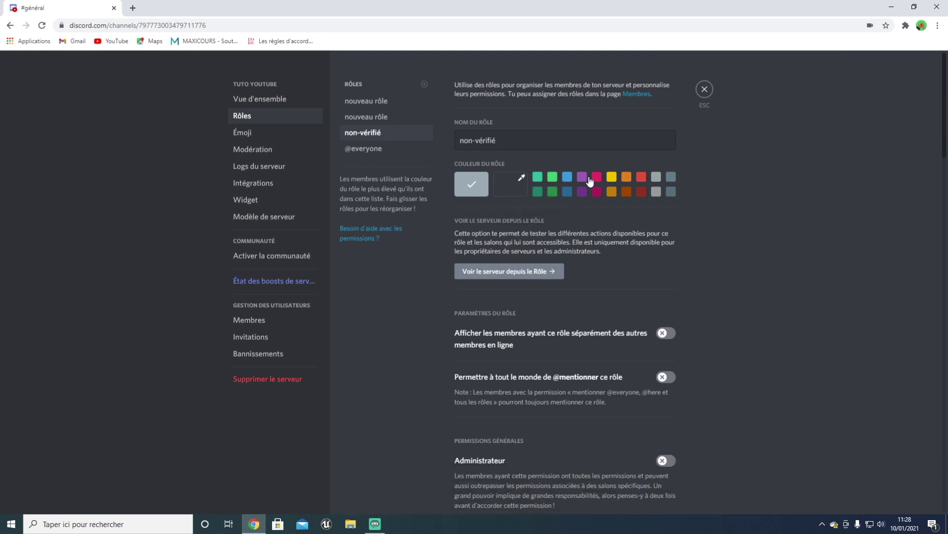
# - Review the full list of permissions of the non-vérifié role
pyautogui.scroll(-4, 583, 209)
pyautogui.scroll(-8, 567, 226)
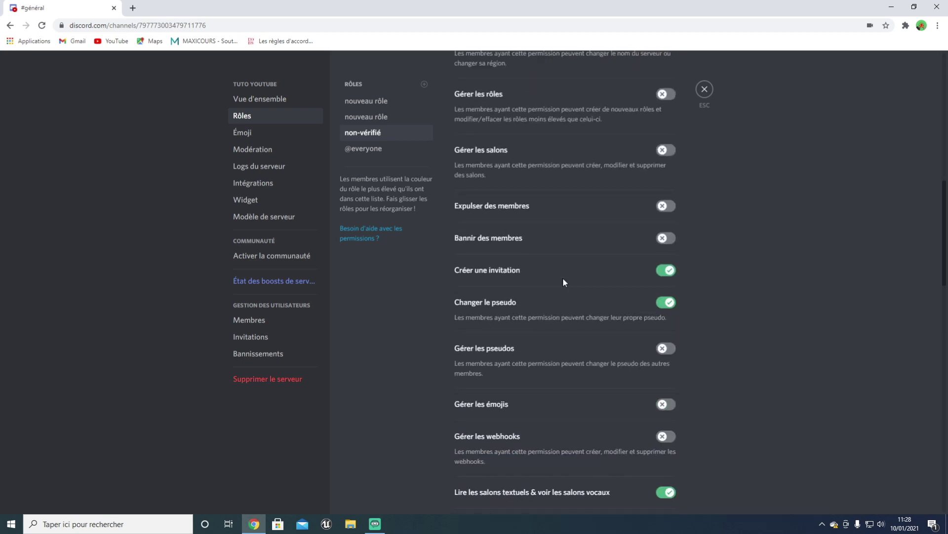
pyautogui.scroll(-4, 550, 337)
pyautogui.scroll(-5, 540, 287)
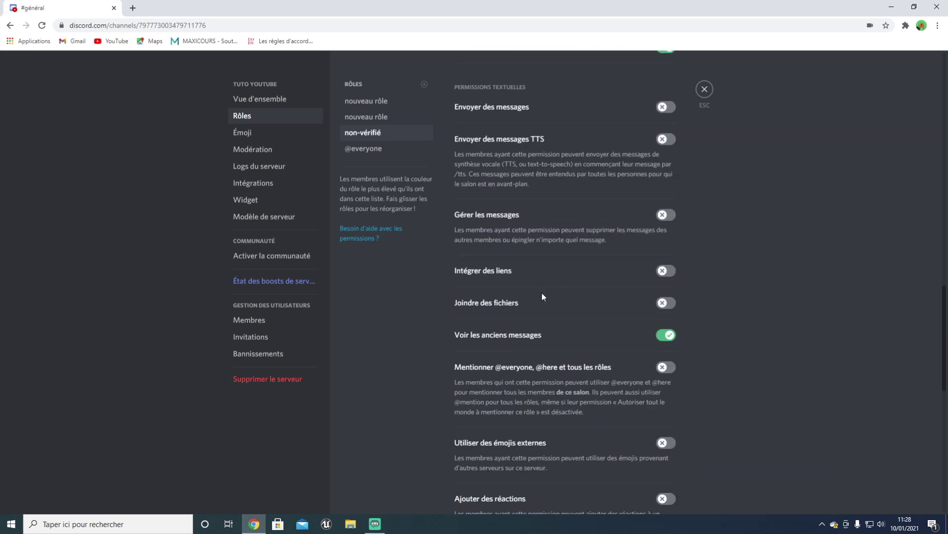
pyautogui.scroll(-5, 531, 348)
pyautogui.scroll(5, 496, 329)
pyautogui.scroll(15, 496, 329)
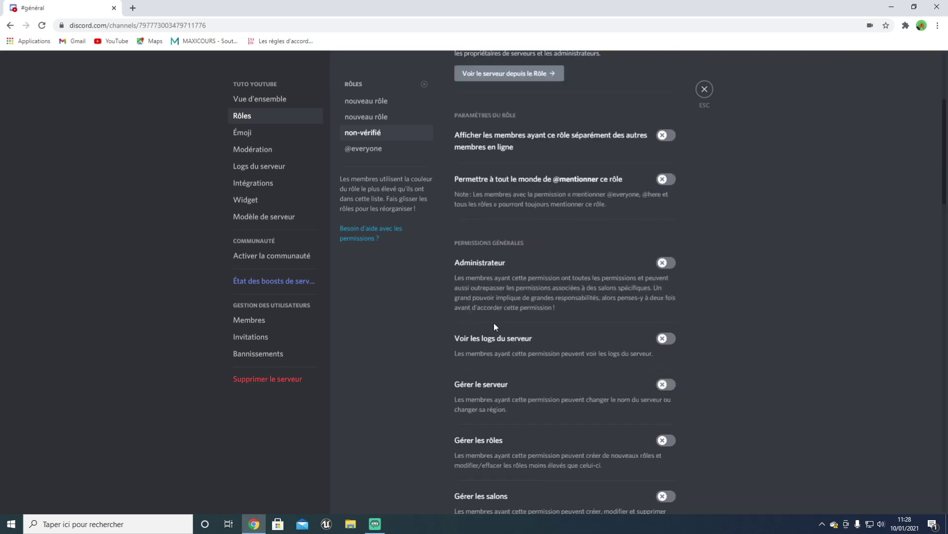
# - Rename the new role directly above non-vérifié as Bot, save it, and enable showing its members separately from other online members
pyautogui.click(383, 118)
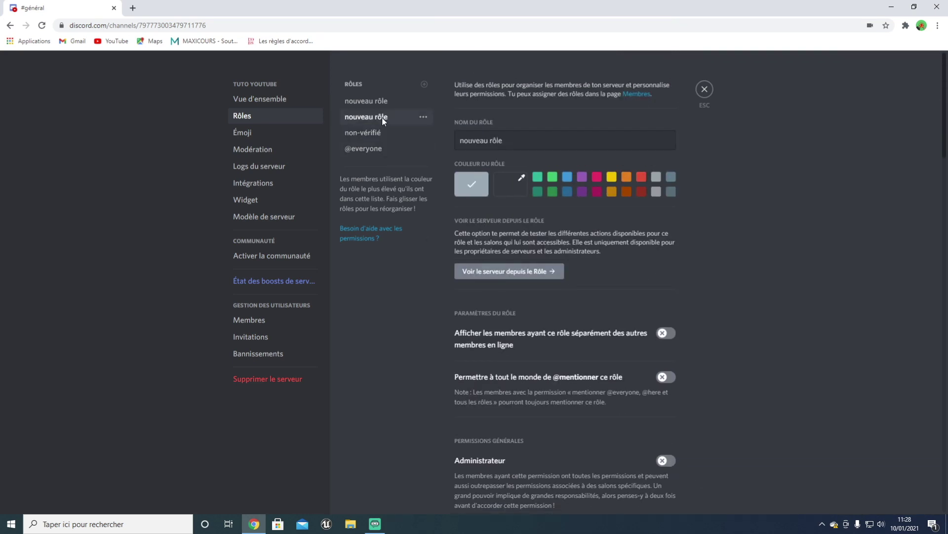
pyautogui.tripleClick(512, 144)
pyautogui.write('Bot')
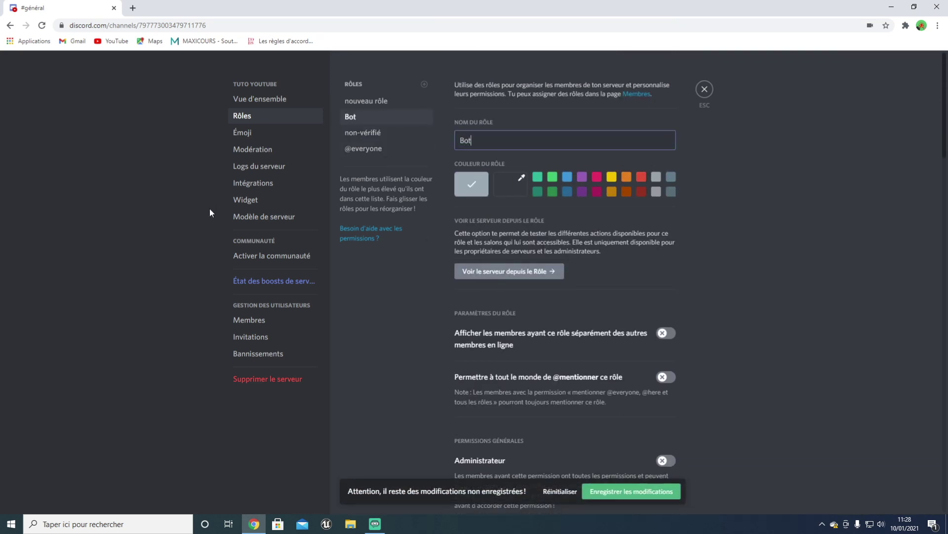
pyautogui.click(618, 491)
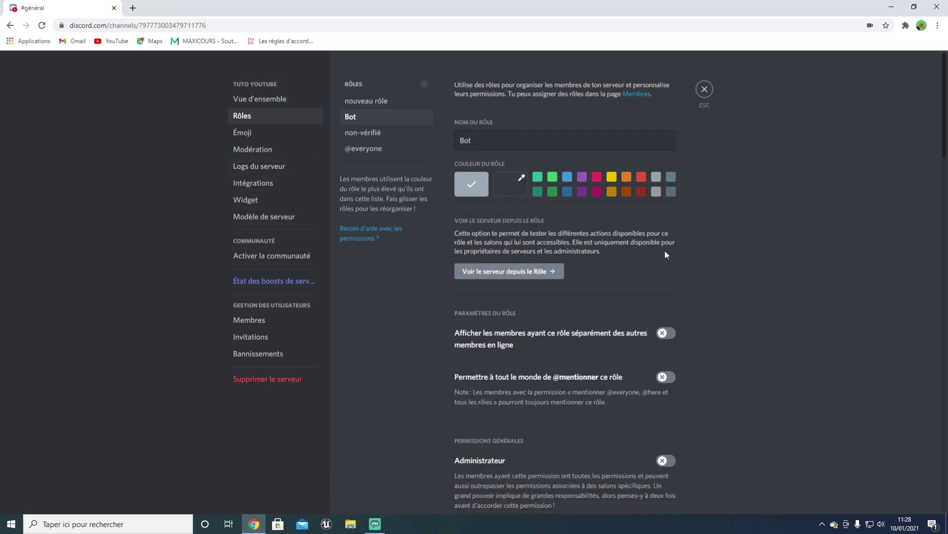
pyautogui.click(666, 333)
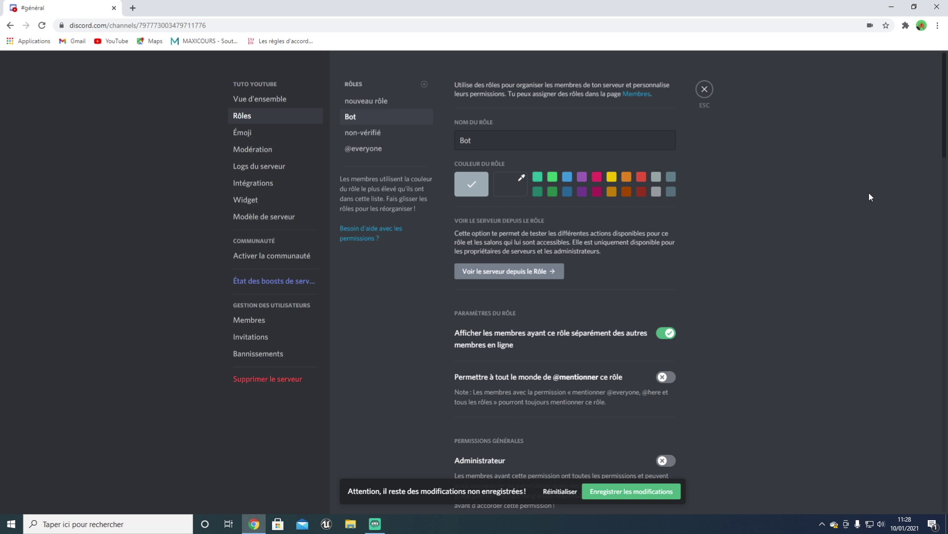
# - Disable Créer une invitation, Changer le pseudo and Lire les salons textuels & voir les salons vocaux for the Bot role
pyautogui.scroll(-2, 598, 299)
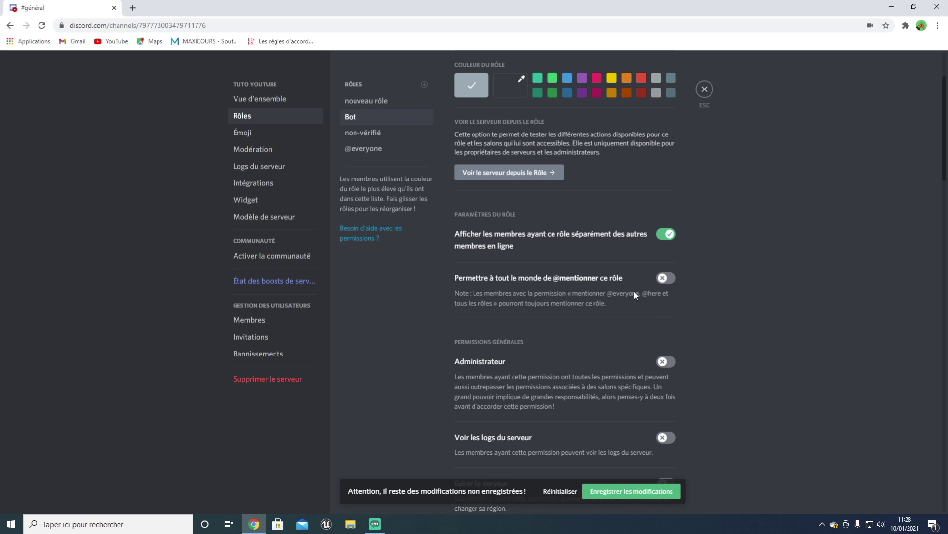
pyautogui.scroll(-9, 559, 278)
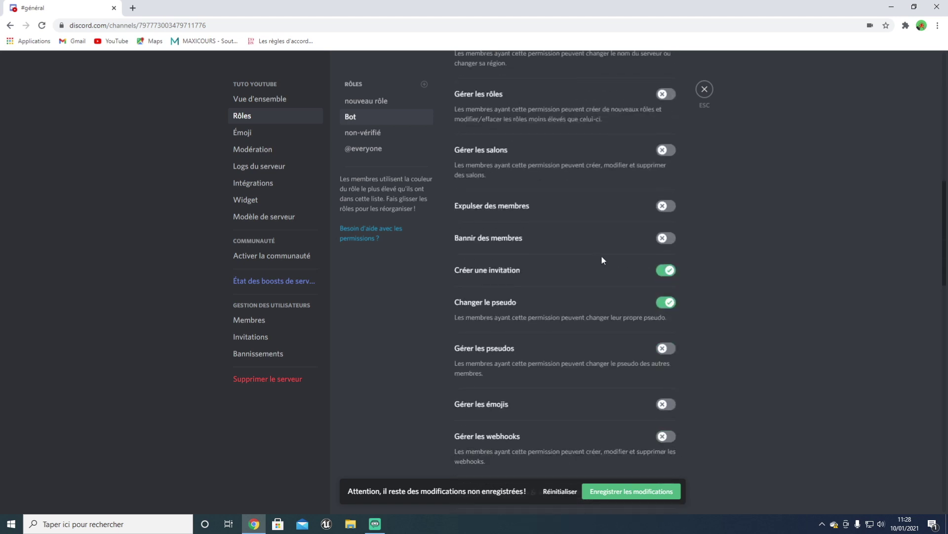
pyautogui.click(666, 269)
pyautogui.click(666, 302)
pyautogui.scroll(-2, 663, 306)
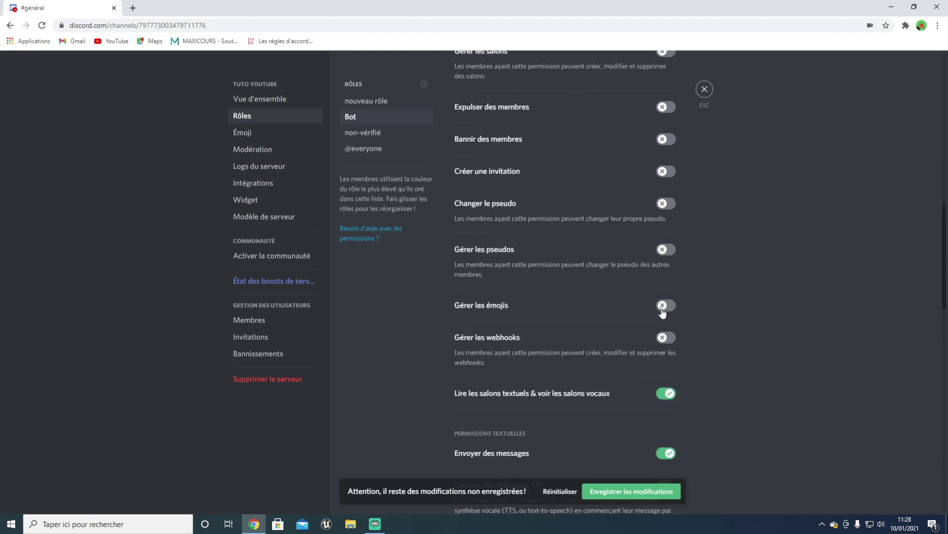
pyautogui.click(666, 393)
pyautogui.scroll(-3, 657, 354)
pyautogui.click(666, 304)
pyautogui.scroll(-5, 666, 306)
pyautogui.click(666, 220)
pyautogui.click(666, 253)
pyautogui.click(666, 285)
pyautogui.click(666, 317)
# - Disable the Utiliser des émojis externes and Ajouter des réactions permissions for the Bot role
pyautogui.scroll(-2, 662, 326)
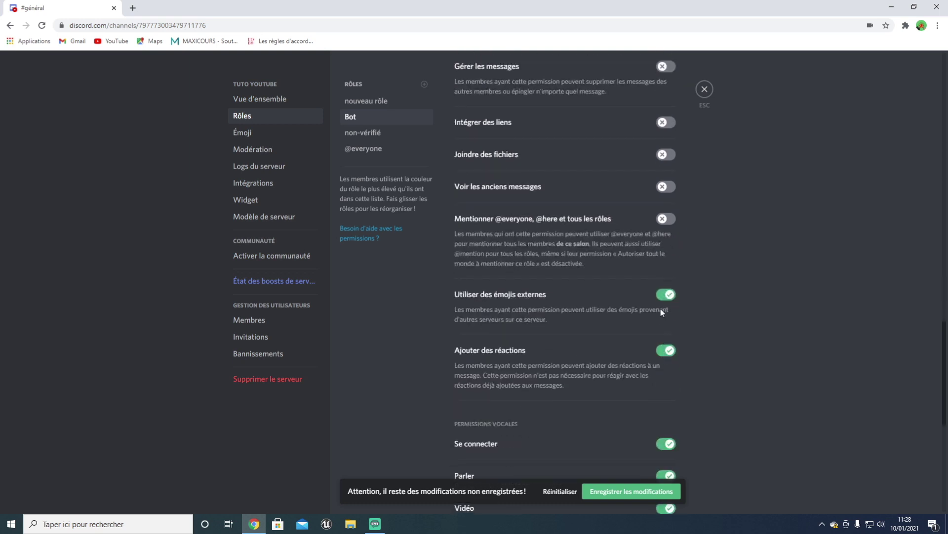
pyautogui.click(662, 296)
pyautogui.click(666, 350)
# - Disable the voice permissions Se connecter, Parler, Vidéo and Utiliser la Détection de la voix for the Bot role
pyautogui.scroll(-1, 664, 387)
pyautogui.click(665, 394)
pyautogui.click(666, 426)
pyautogui.click(666, 459)
pyautogui.scroll(-6, 656, 436)
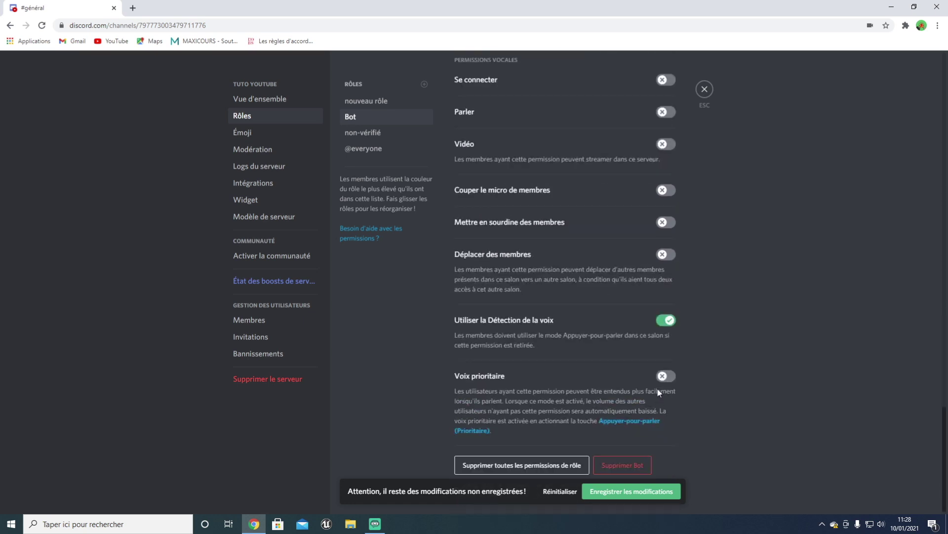
pyautogui.click(666, 320)
# - Switch the Bot role's Administrateur permission on and back off, and save the role's changes
pyautogui.scroll(20, 662, 316)
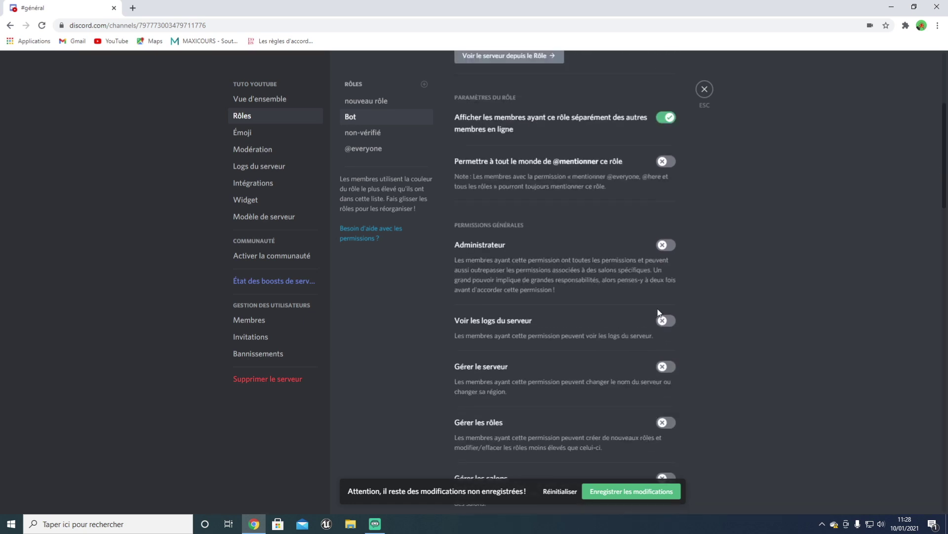
pyautogui.scroll(-5, 656, 313)
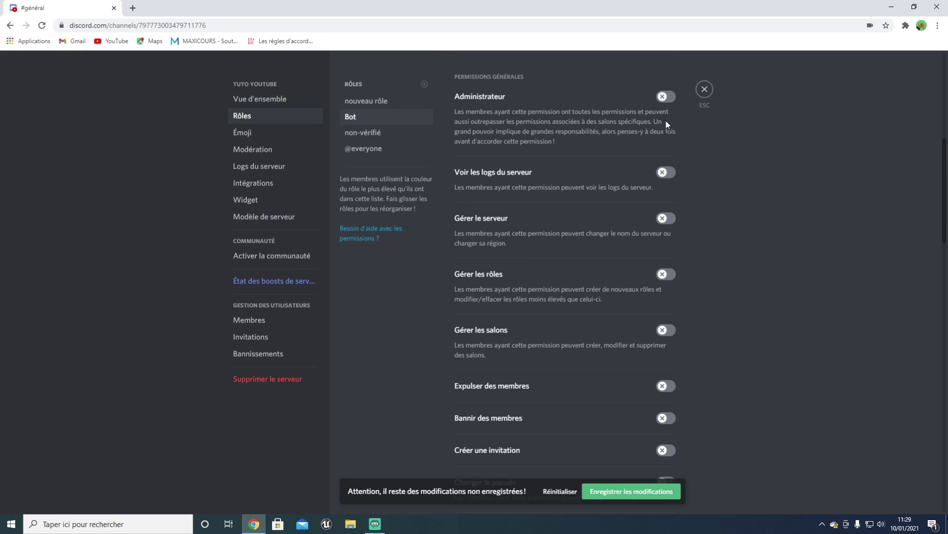
pyautogui.click(663, 98)
pyautogui.click(663, 97)
pyautogui.click(622, 490)
# - Review the Bot role's settings and permissions, and look through the unnamed new role, Bot and non-vérifié entries
pyautogui.scroll(7, 608, 425)
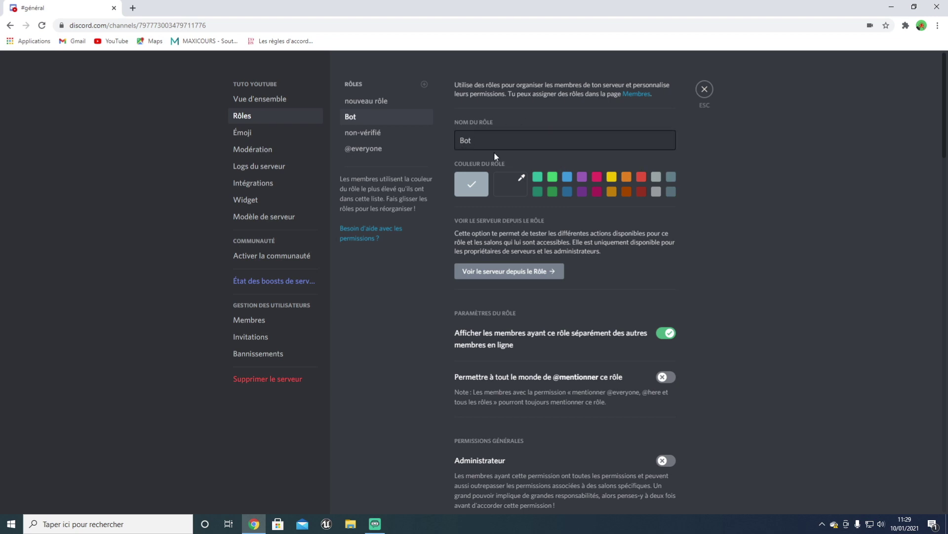
pyautogui.scroll(-7, 594, 302)
pyautogui.scroll(-20, 597, 170)
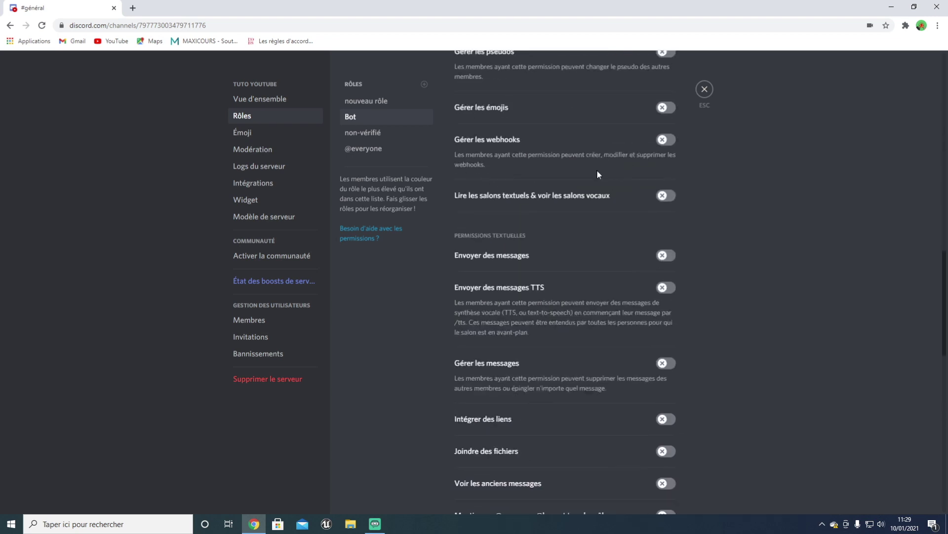
pyautogui.scroll(20, 603, 408)
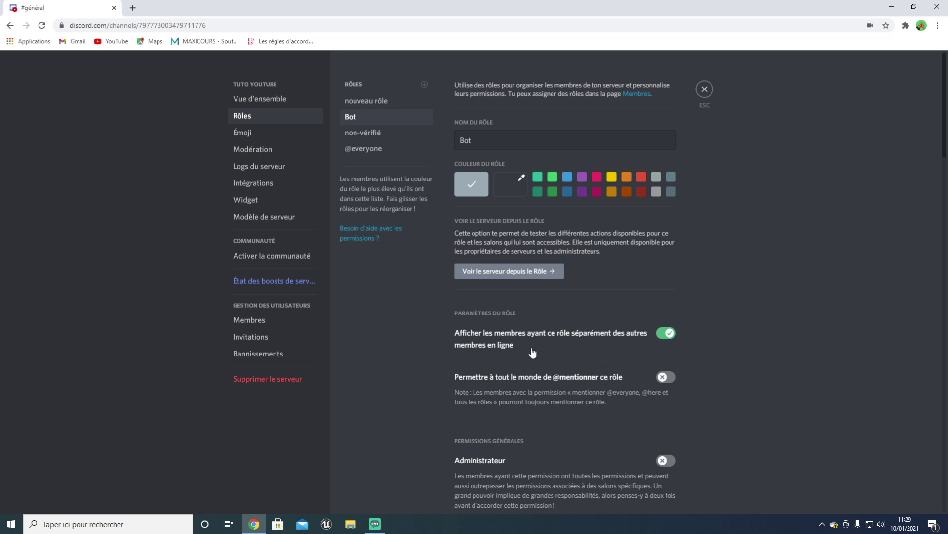
pyautogui.click(396, 106)
pyautogui.click(363, 123)
pyautogui.click(396, 108)
pyautogui.click(380, 122)
pyautogui.click(362, 133)
pyautogui.click(362, 122)
pyautogui.click(377, 100)
pyautogui.click(363, 122)
pyautogui.click(368, 141)
pyautogui.click(368, 116)
pyautogui.click(369, 101)
pyautogui.click(370, 131)
pyautogui.click(376, 101)
pyautogui.click(364, 118)
pyautogui.click(368, 103)
pyautogui.click(364, 118)
pyautogui.click(366, 132)
# - Rename the role called nouveau rôle to Citoyen and save the change
pyautogui.click(368, 101)
pyautogui.click(501, 140)
pyautogui.hotkey('ctrl', 'a')
pyautogui.write('Cy')
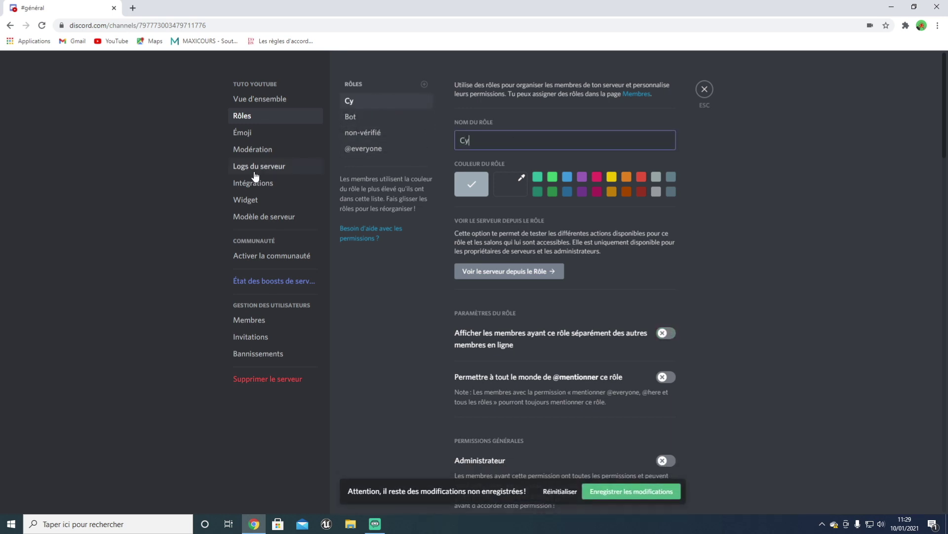
pyautogui.press('BackSpace')
pyautogui.write('itoyen')
pyautogui.click(676, 493)
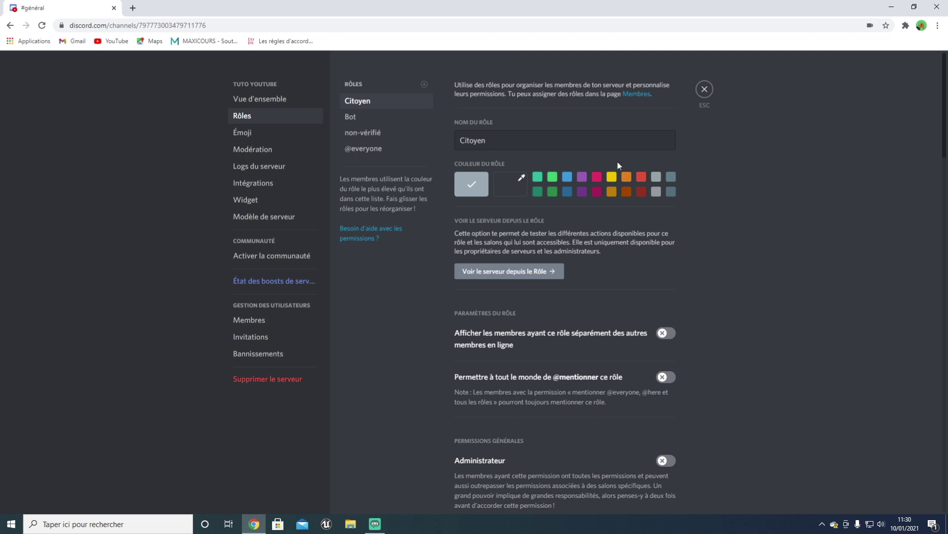
# - Display members with the Citoyen role separately from other online members, and save the change
pyautogui.scroll(-3, 577, 199)
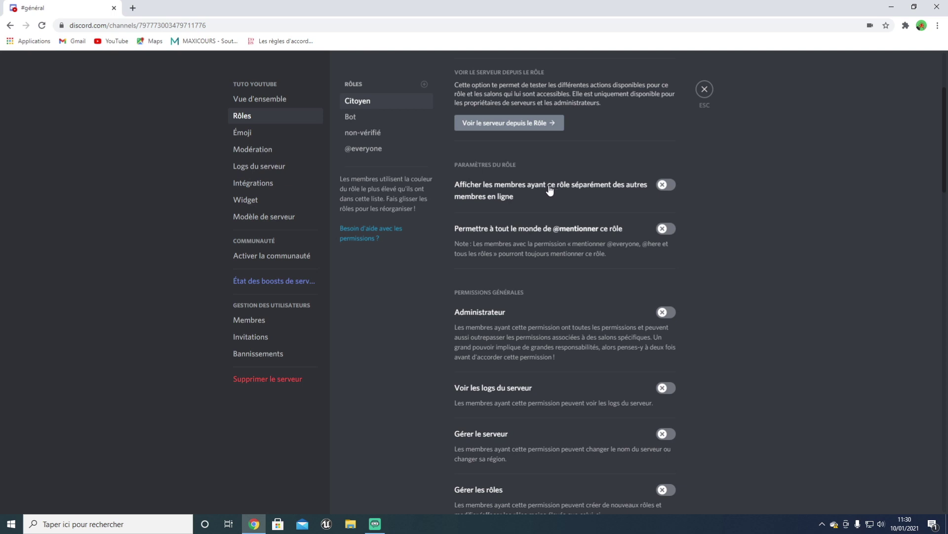
pyautogui.click(669, 186)
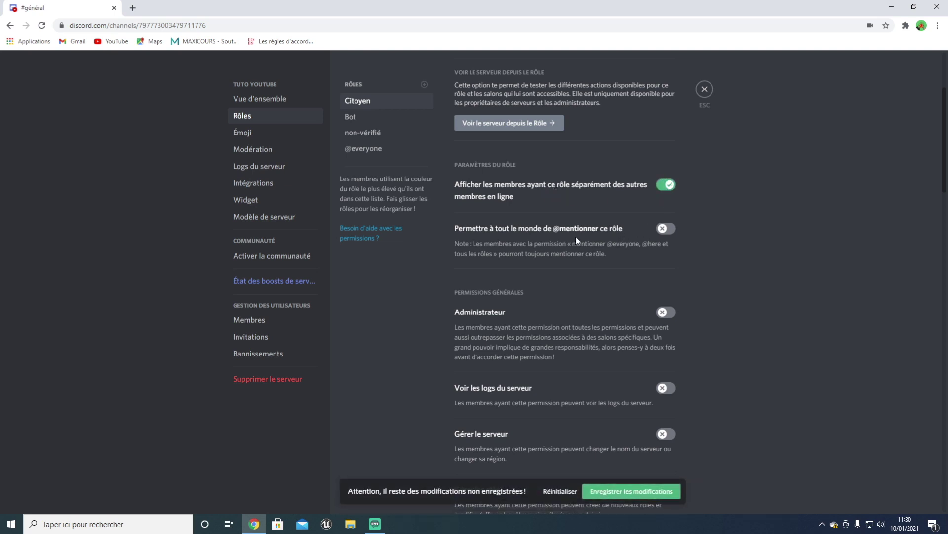
pyautogui.click(635, 491)
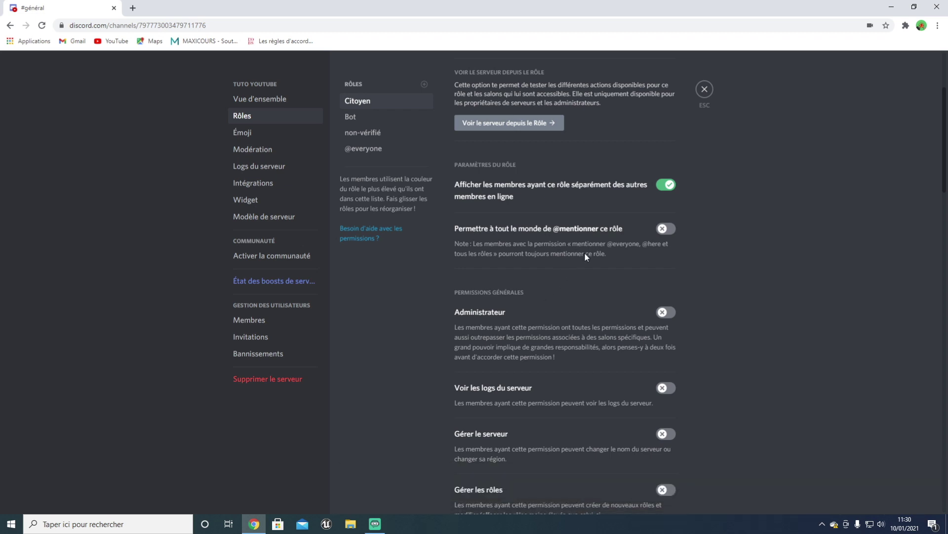
pyautogui.scroll(-1, 597, 256)
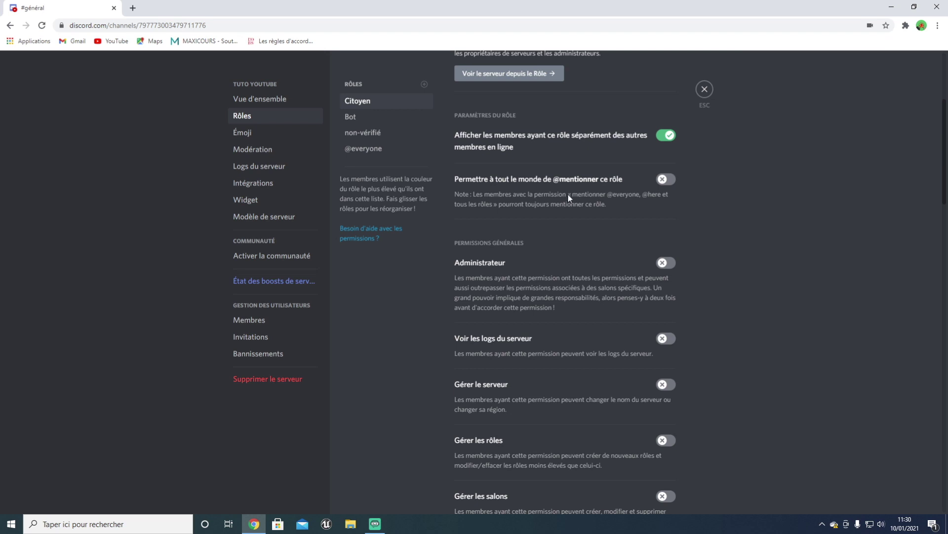
pyautogui.scroll(-3, 568, 194)
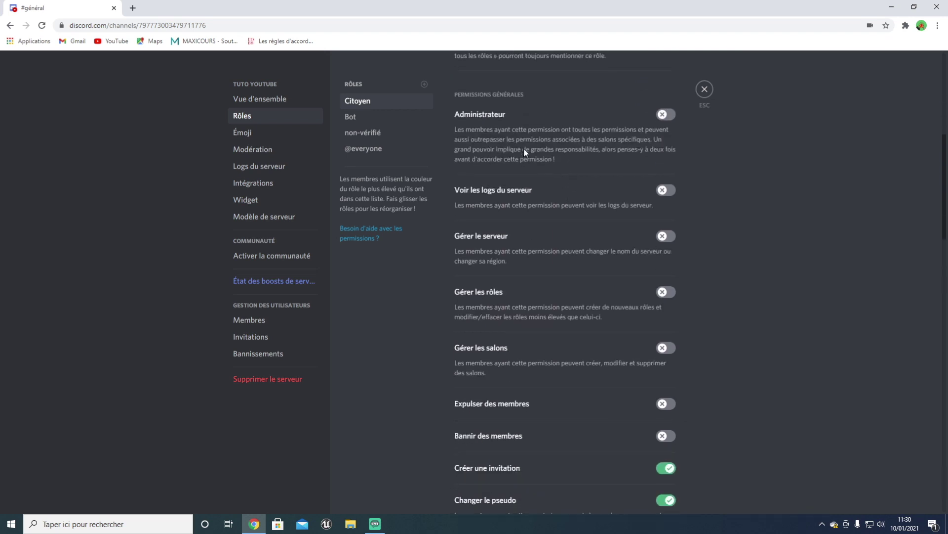
pyautogui.scroll(-4, 519, 178)
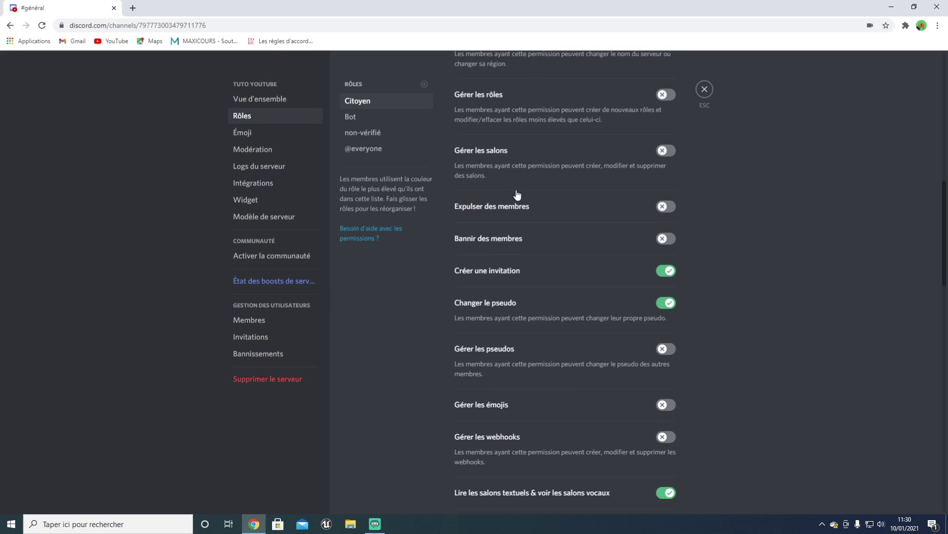
pyautogui.scroll(-1, 544, 212)
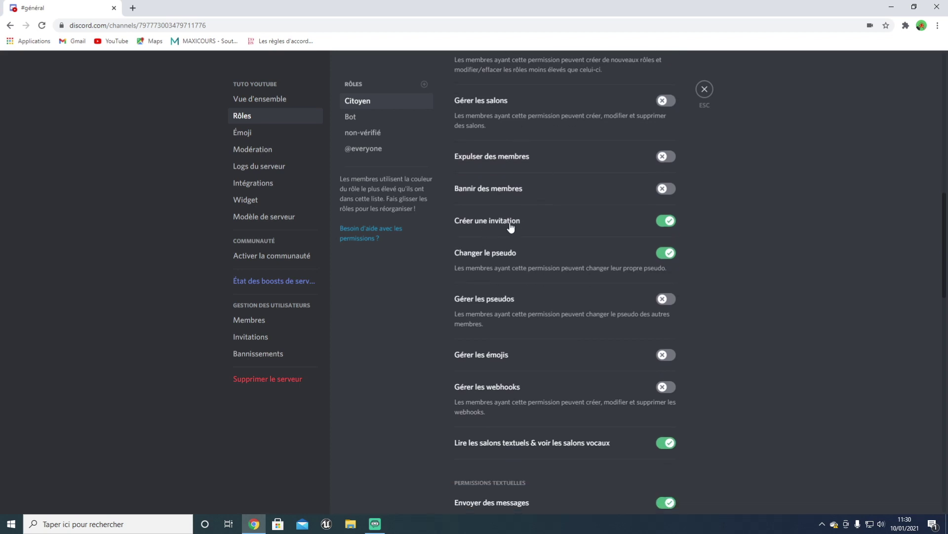
pyautogui.scroll(-3, 494, 257)
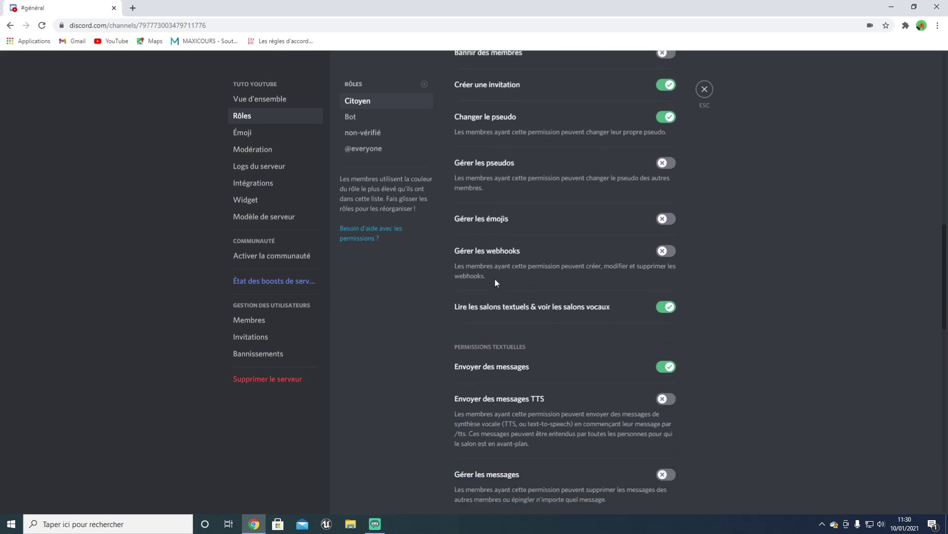
pyautogui.scroll(-1, 489, 300)
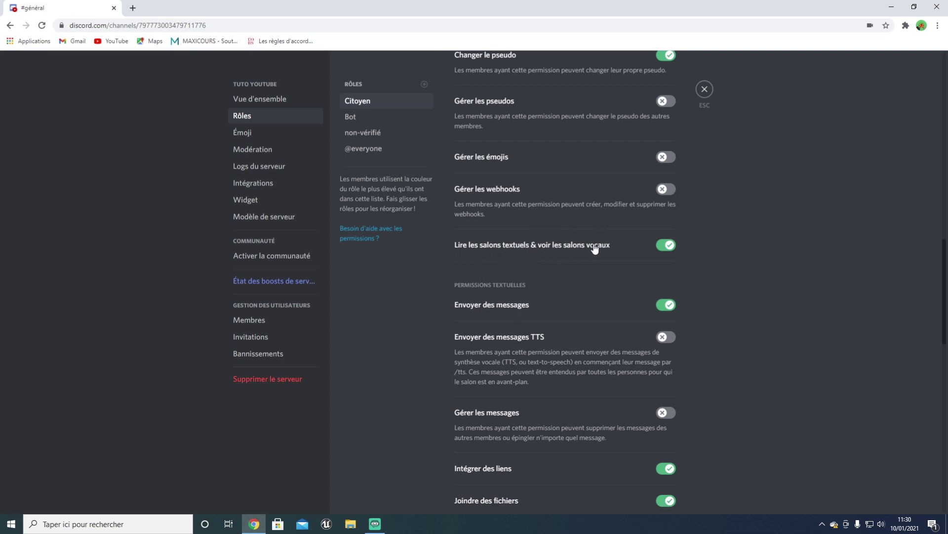
pyautogui.scroll(-3, 505, 305)
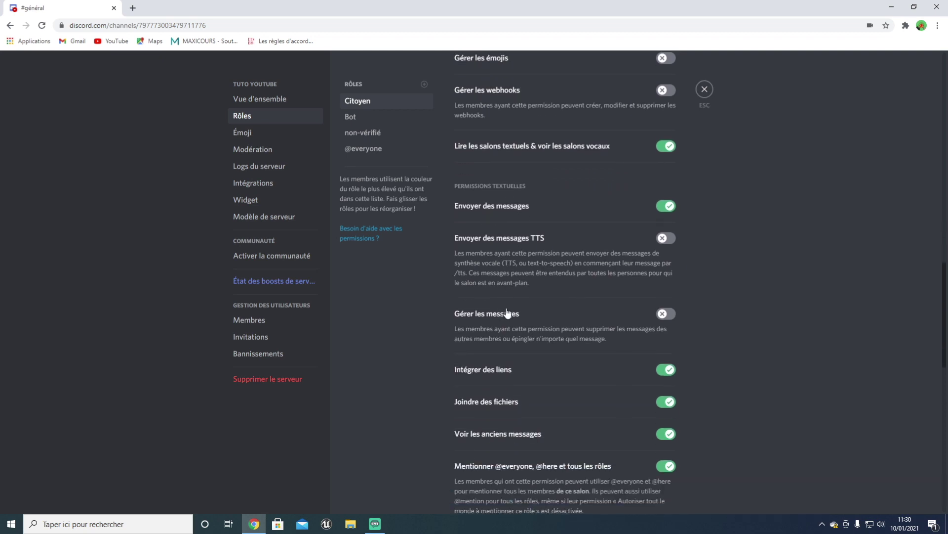
pyautogui.click(664, 320)
pyautogui.click(666, 351)
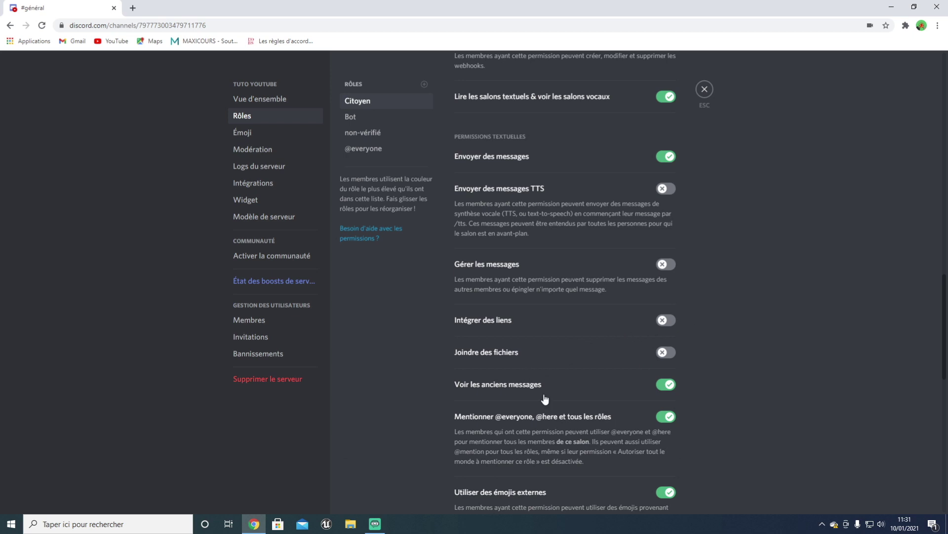
pyautogui.click(666, 417)
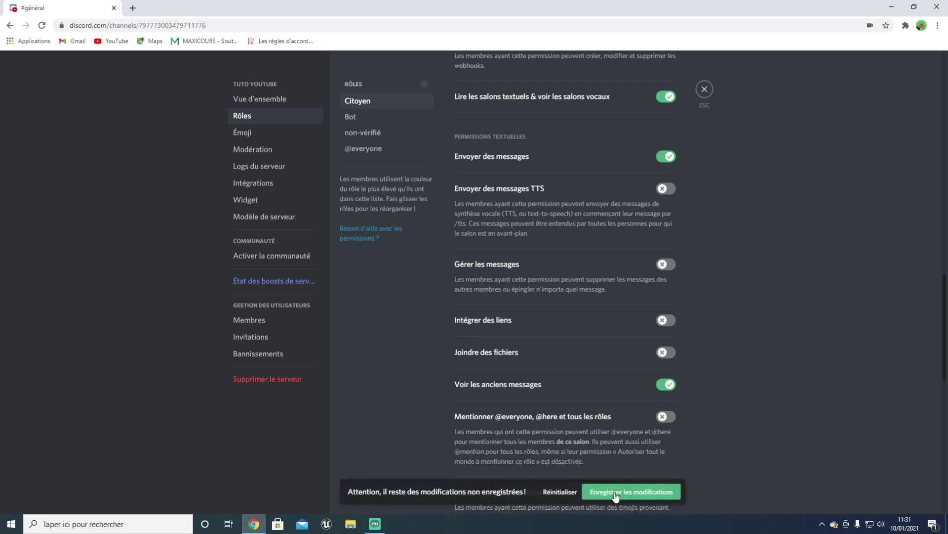
pyautogui.click(623, 491)
# - Leave the server settings and open the général channel on the Spenza-Yt server
pyautogui.scroll(-1, 601, 470)
pyautogui.scroll(-1, 598, 454)
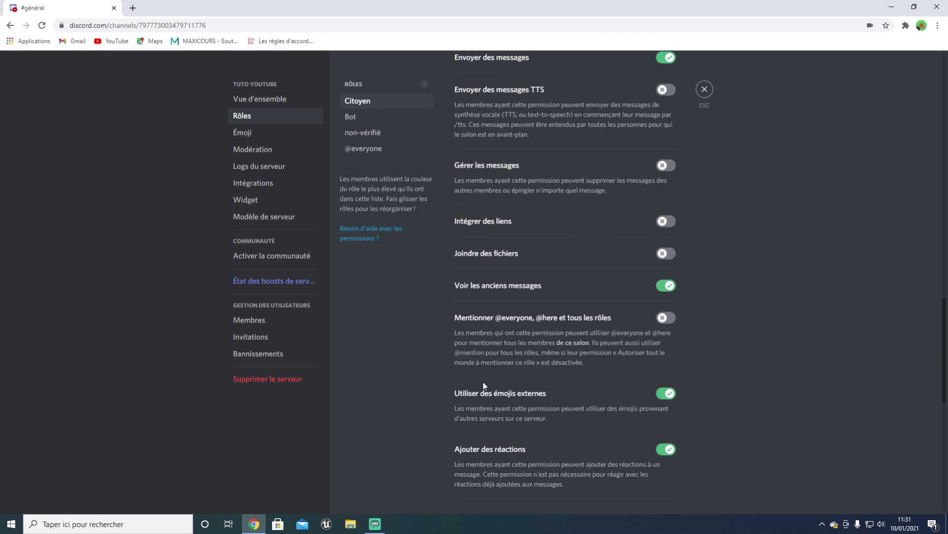
pyautogui.click(704, 90)
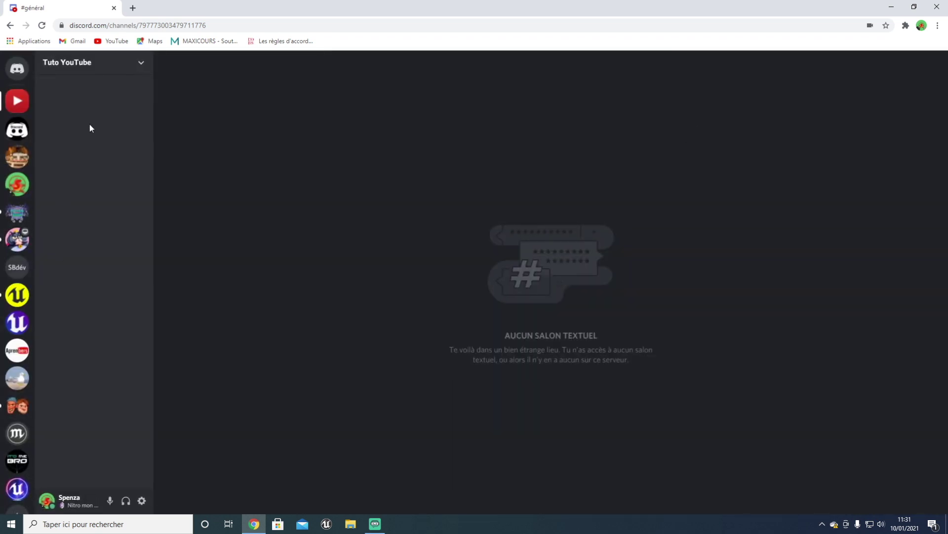
pyautogui.click(17, 184)
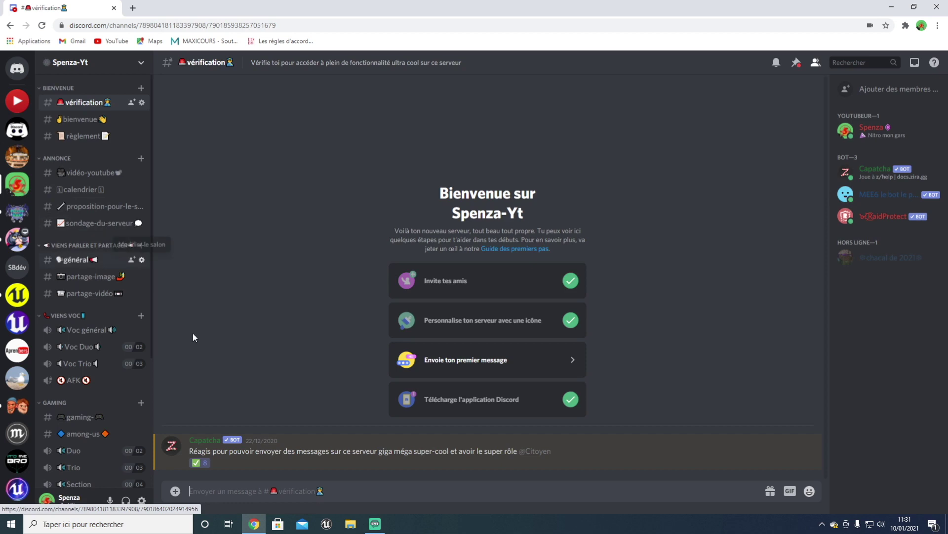
pyautogui.click(74, 260)
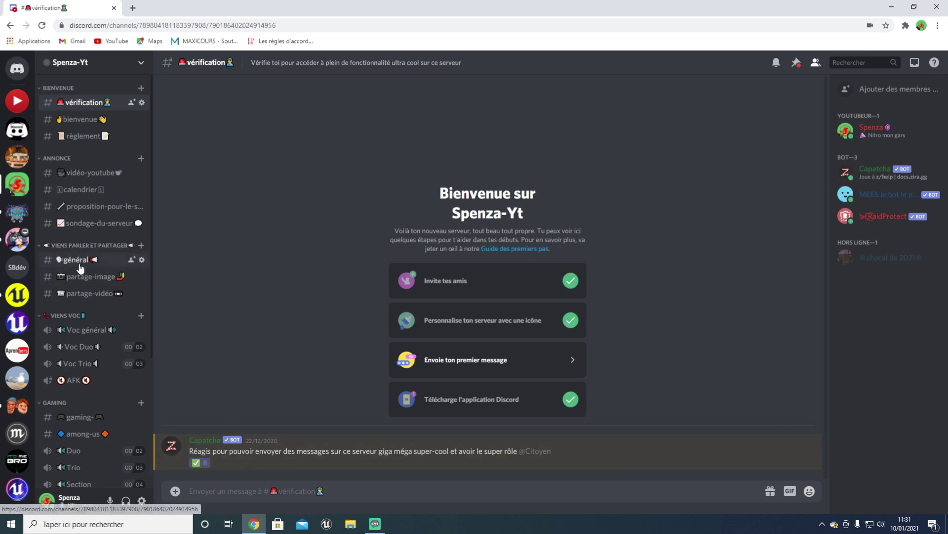
pyautogui.click(175, 491)
pyautogui.press('Escape')
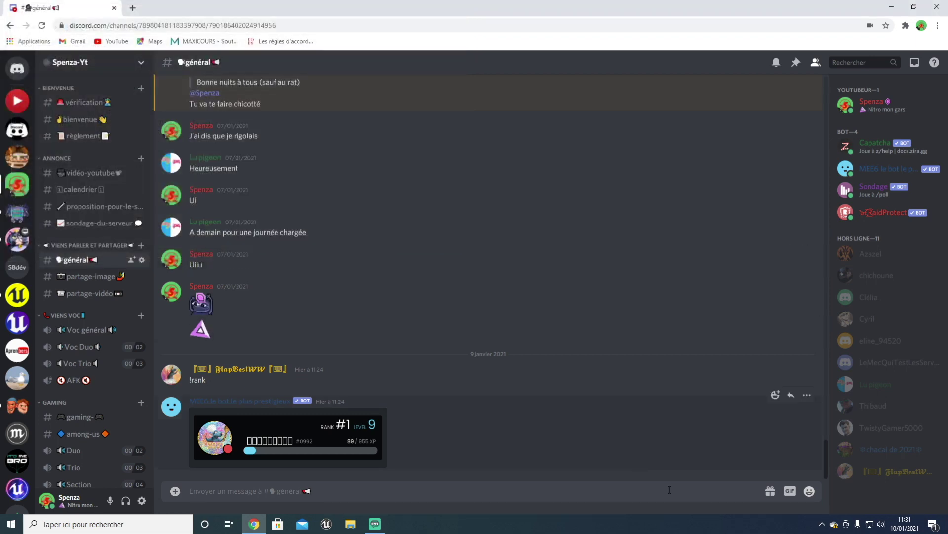
# - Browse the custom emojis from other servers and send one as a message in the général channel
pyautogui.click(809, 490)
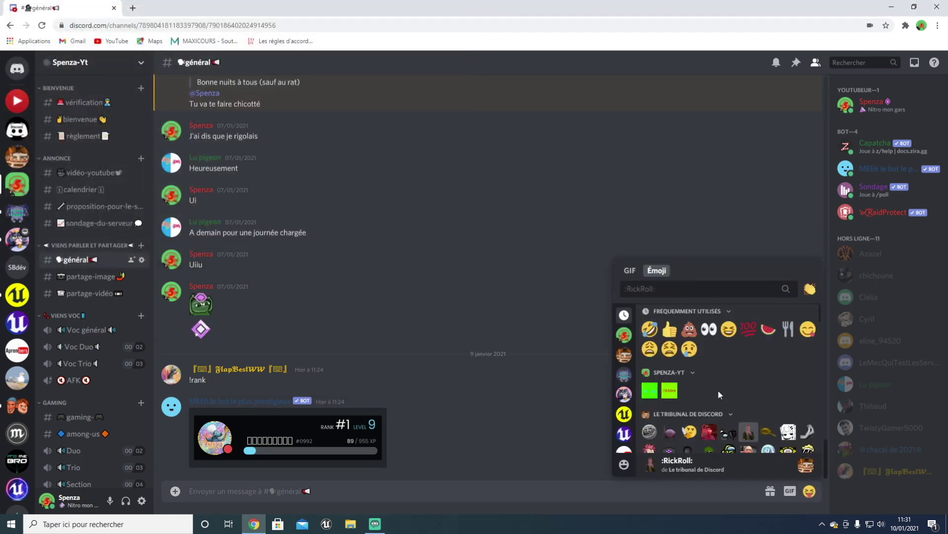
pyautogui.scroll(-10, 718, 384)
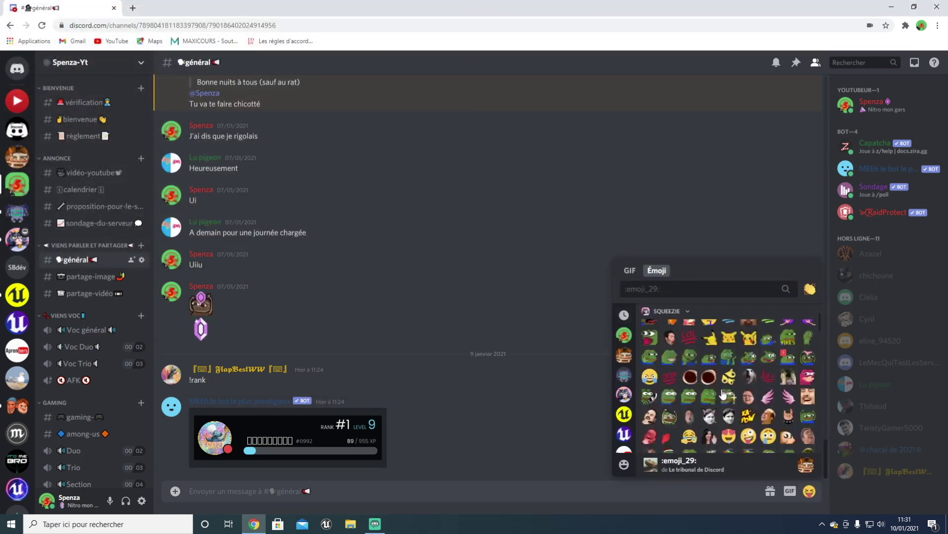
pyautogui.scroll(-3, 724, 394)
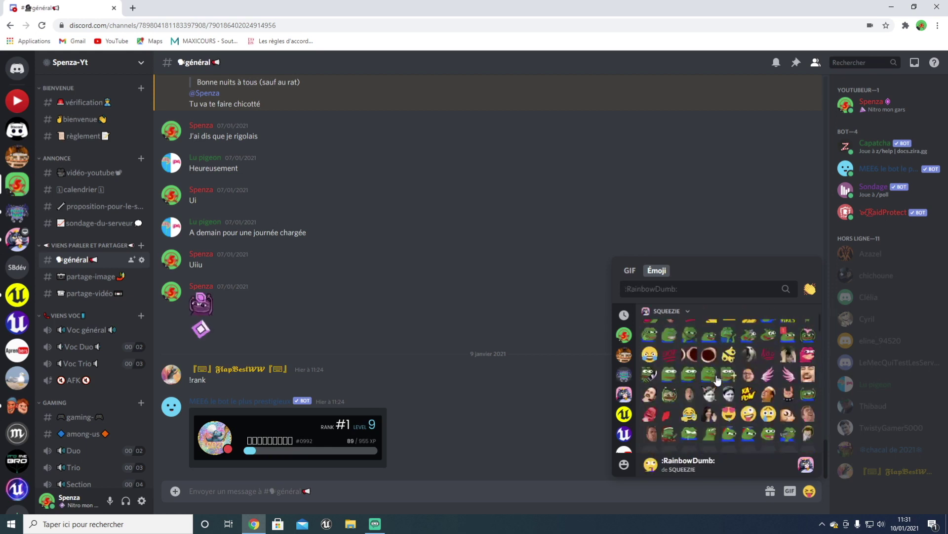
pyautogui.scroll(-10, 718, 381)
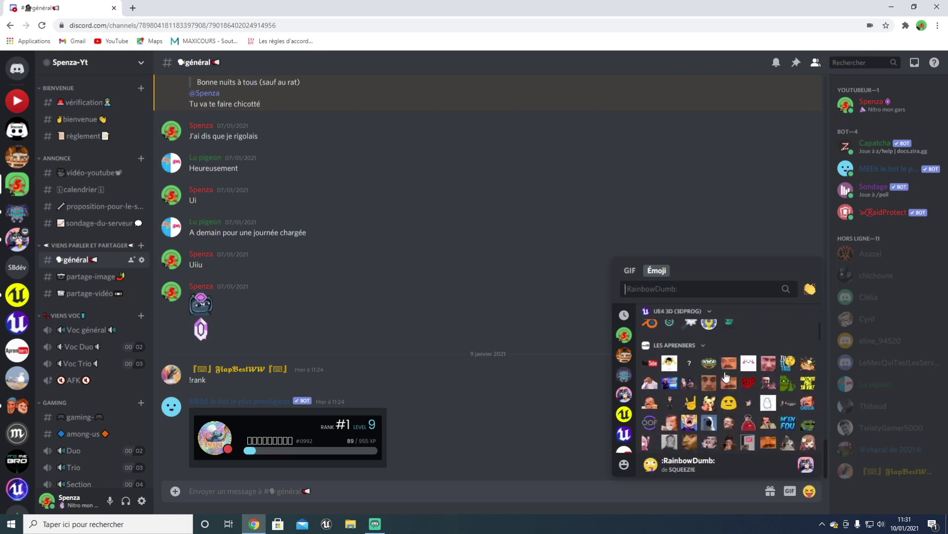
pyautogui.scroll(-10, 725, 376)
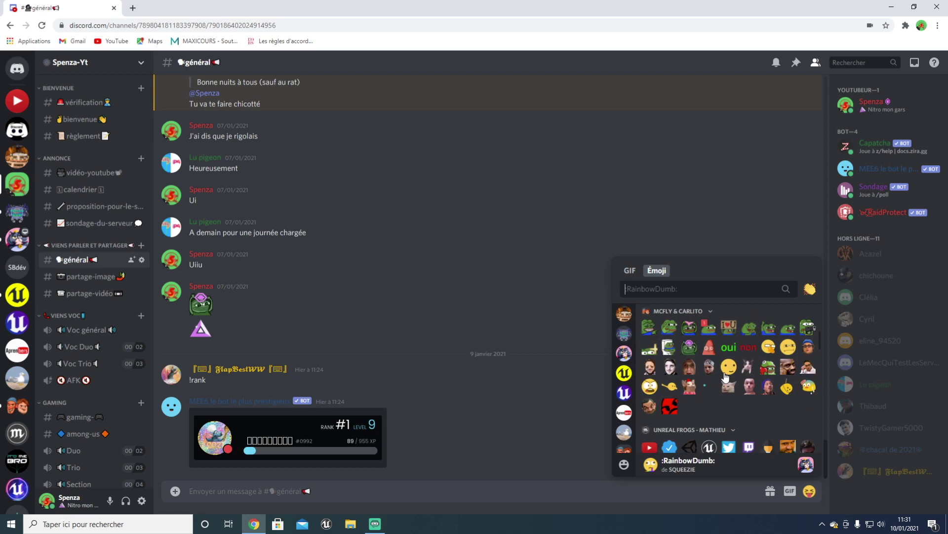
pyautogui.click(672, 417)
pyautogui.press('Return')
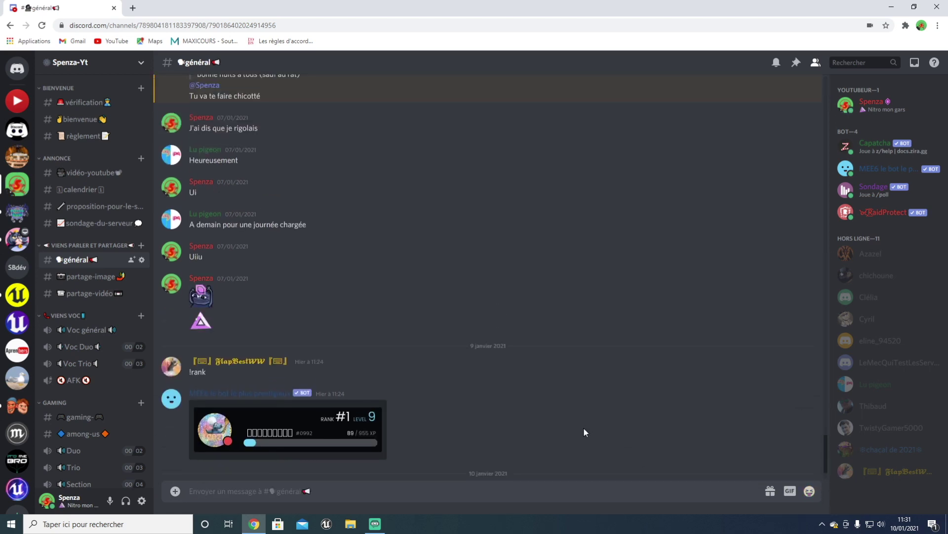
# - Visit the Tuto YouTube server, return to Spenza-Yt and view the YouTubeur member's profile card with its custom status emoji
pyautogui.click(17, 100)
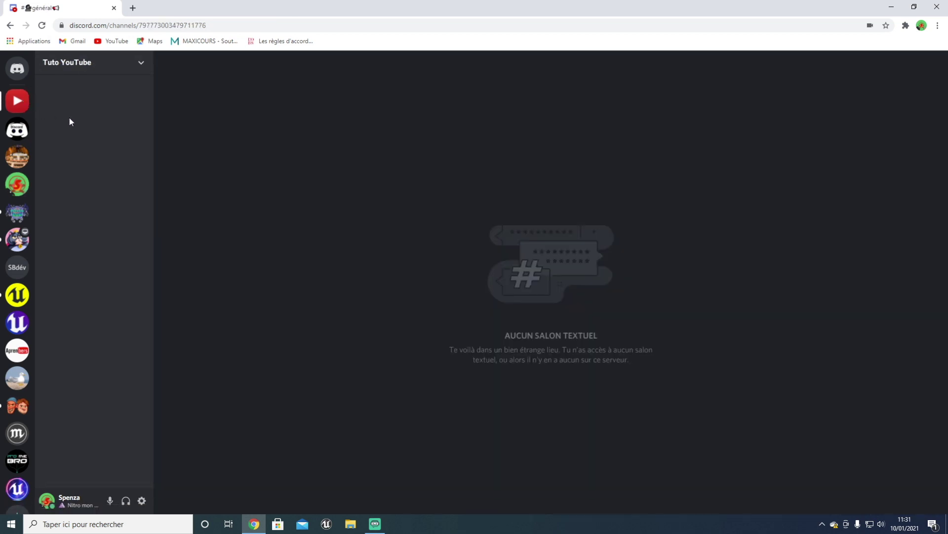
pyautogui.click(63, 501)
pyautogui.click(17, 183)
pyautogui.click(887, 109)
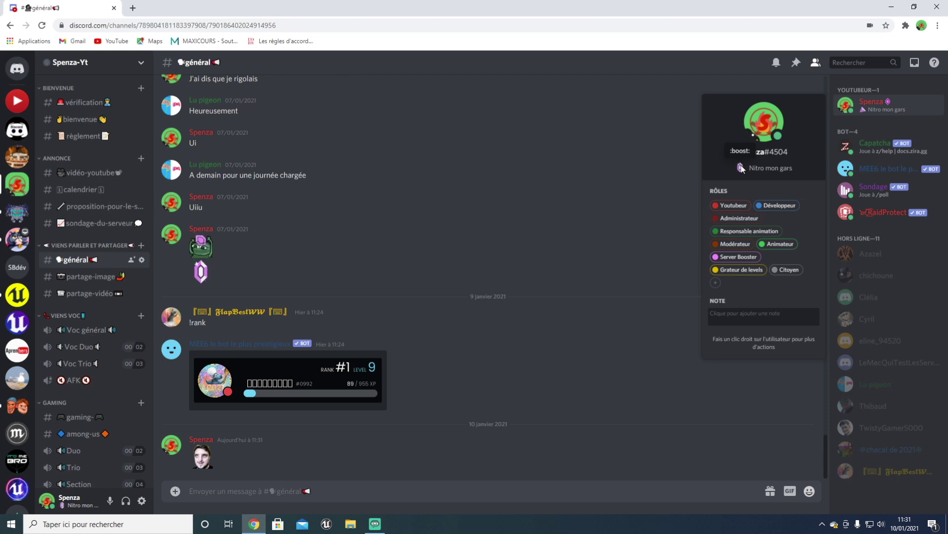
pyautogui.click(875, 136)
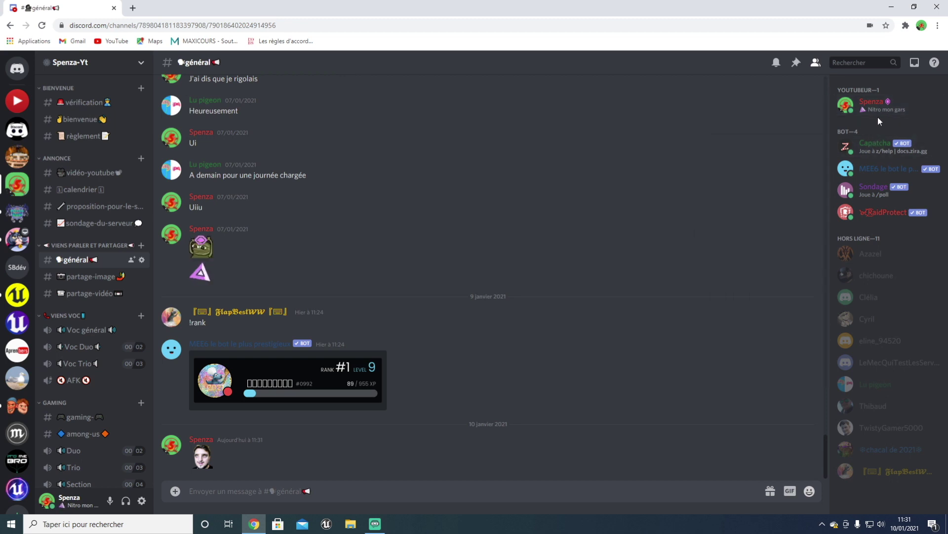
# - Return to the Tuto YouTube server's role settings and examine the Citoyen role's text permissions, including Utiliser des émojis externes
pyautogui.click(20, 100)
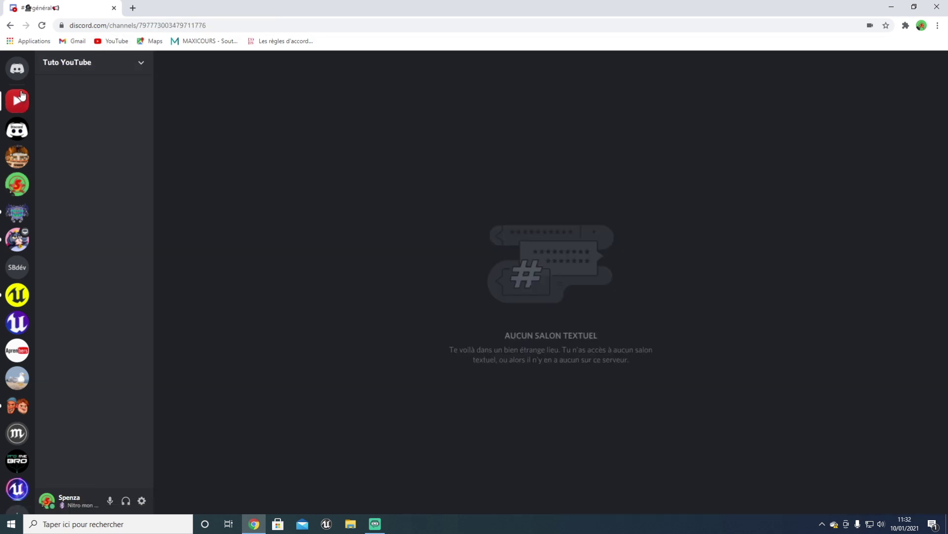
pyautogui.click(91, 62)
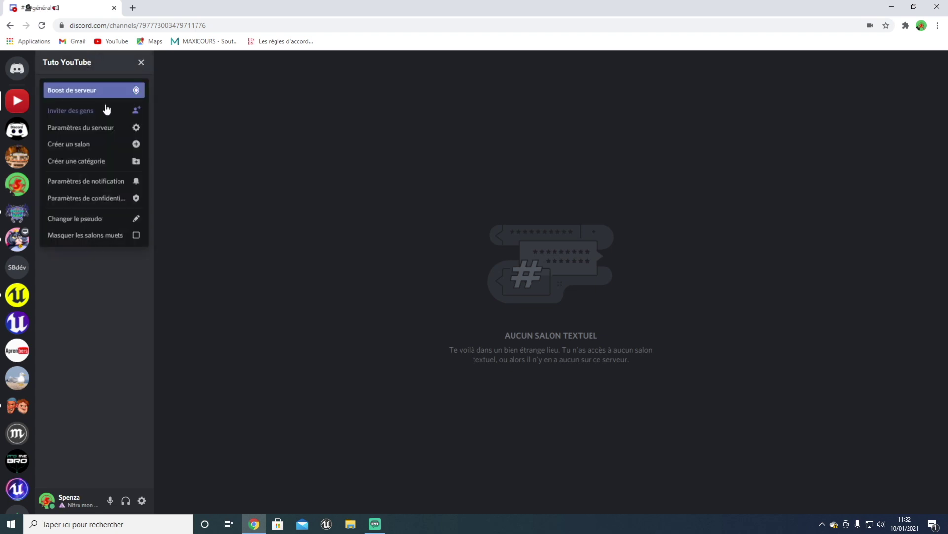
pyautogui.click(123, 132)
pyautogui.click(262, 116)
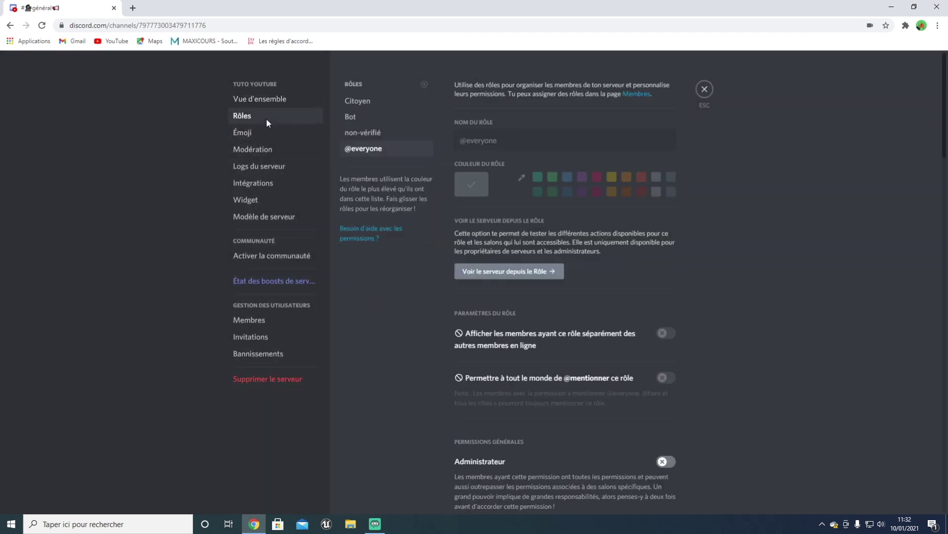
pyautogui.click(372, 103)
pyautogui.scroll(-10, 533, 293)
pyautogui.scroll(-9, 534, 296)
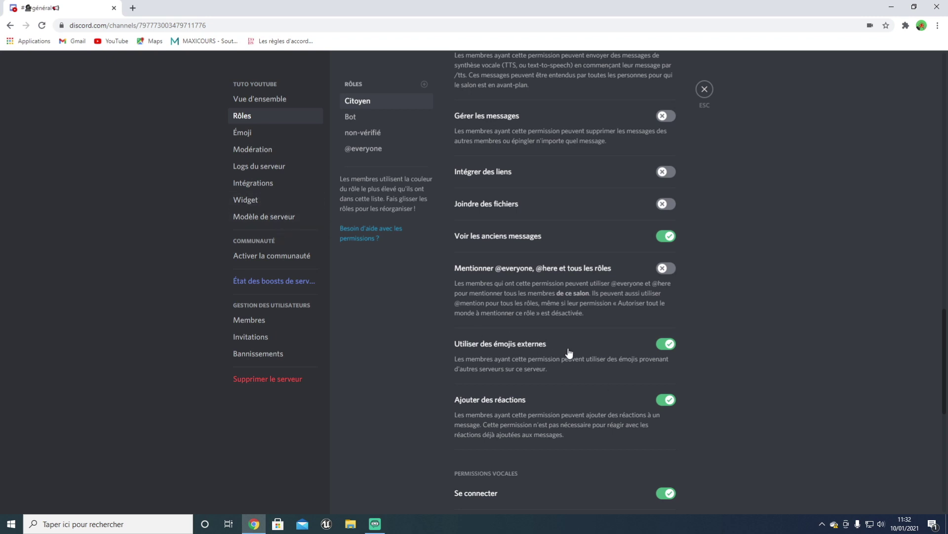
# - Examine the rest of the Citoyen role's permissions, through the voice permissions down to Voix prioritaire
pyautogui.scroll(-1, 569, 352)
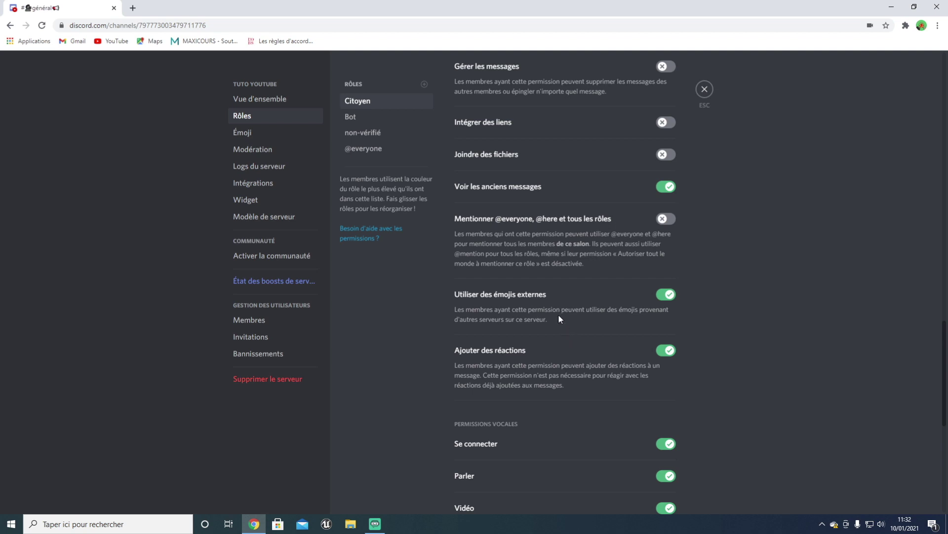
pyautogui.scroll(-1, 638, 366)
pyautogui.scroll(-4, 618, 351)
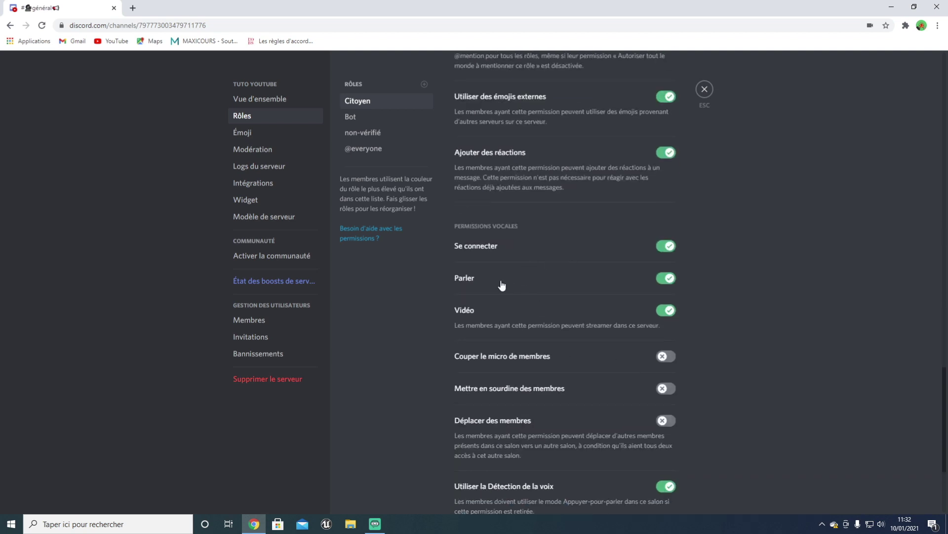
pyautogui.scroll(-3, 525, 319)
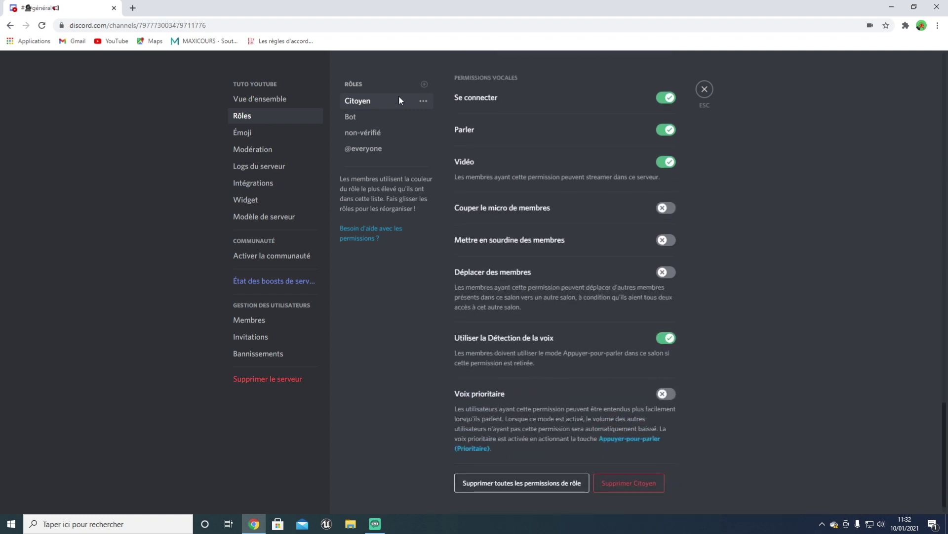
# - Create a new role named Youtubeur with a dark red role colour and save the changes
pyautogui.click(424, 84)
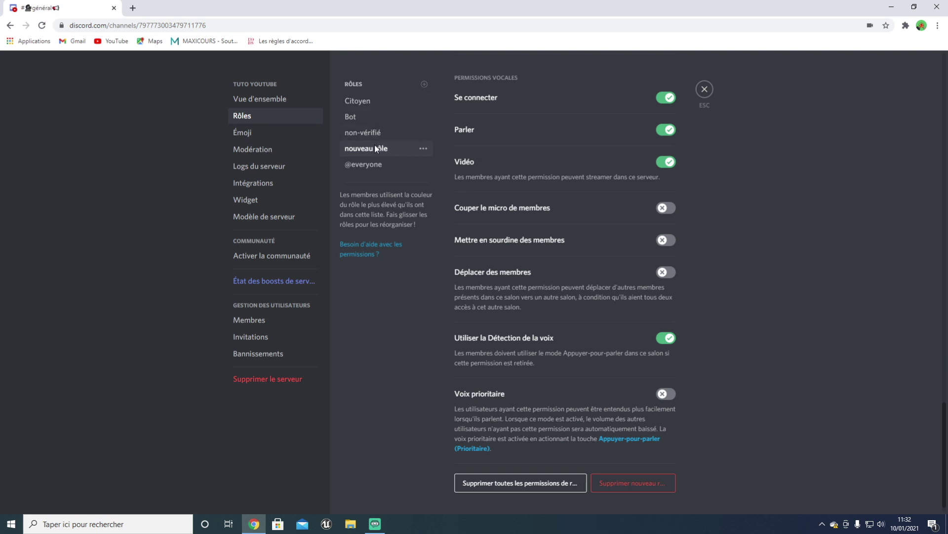
pyautogui.scroll(20, 481, 129)
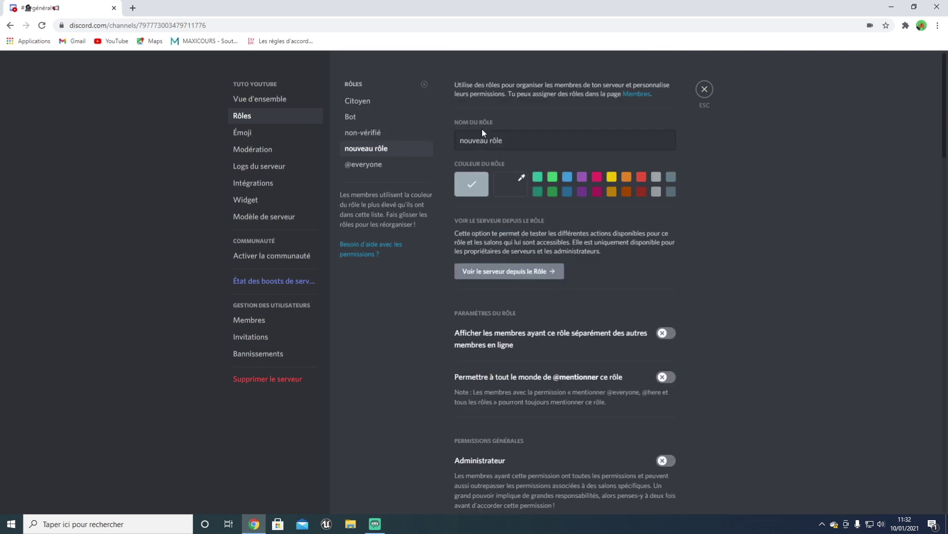
pyautogui.moveTo(524, 140); pyautogui.dragTo(446, 144)
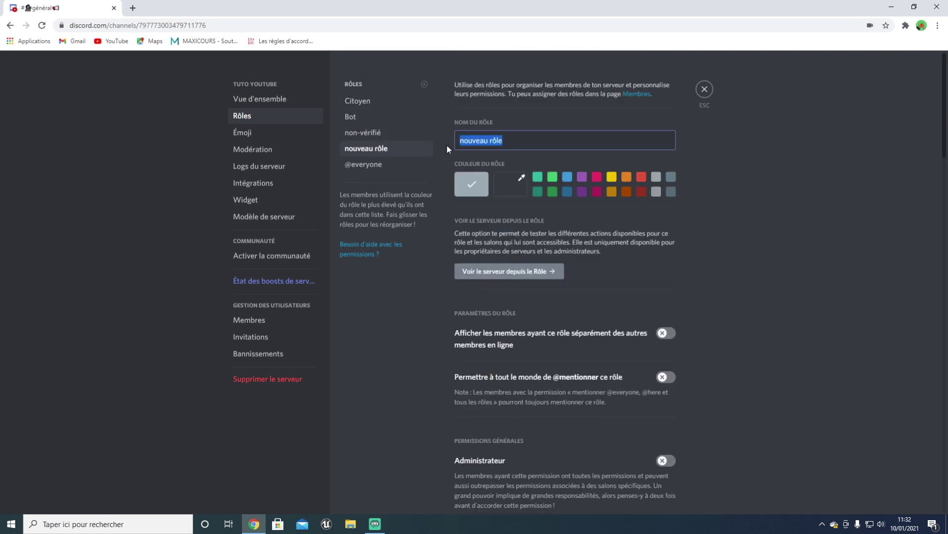
pyautogui.write('YouYubeur')
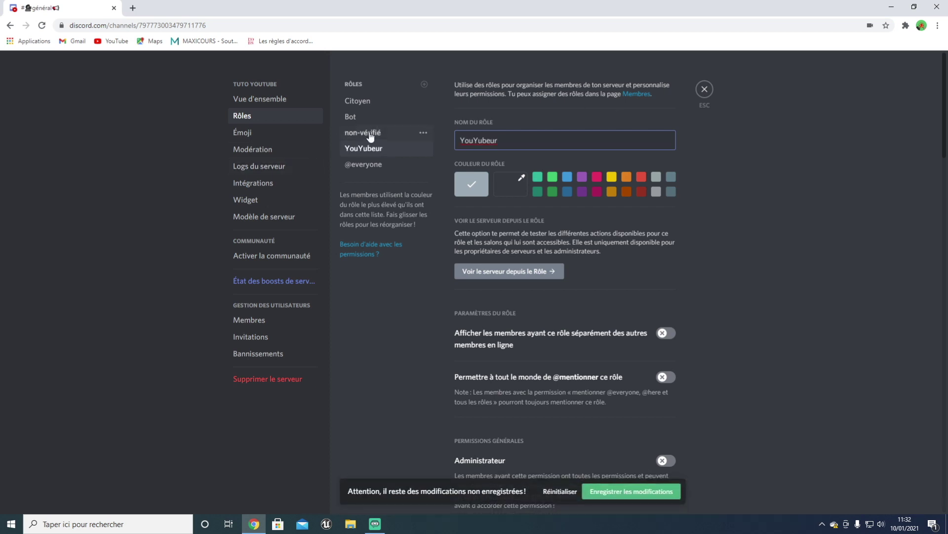
pyautogui.rightClick(482, 139)
pyautogui.click(507, 144)
pyautogui.click(641, 192)
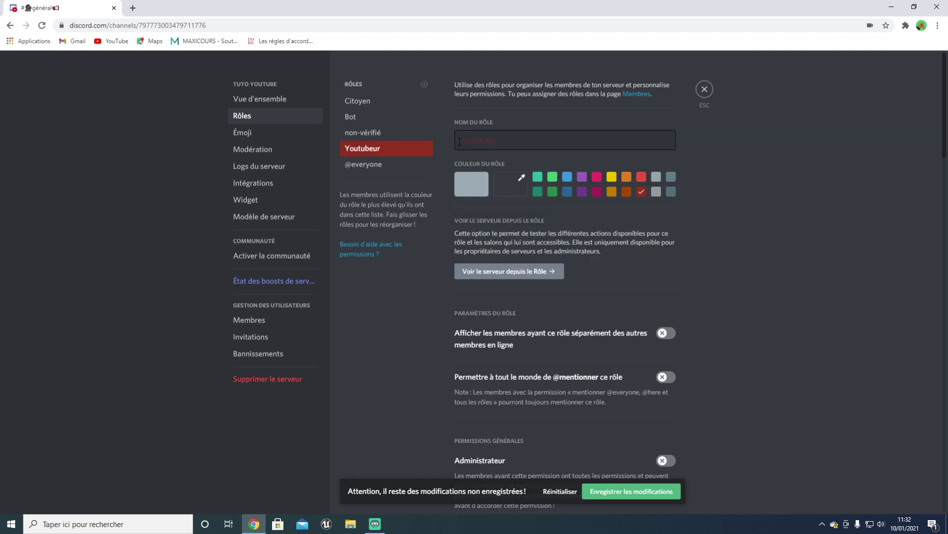
pyautogui.click(628, 491)
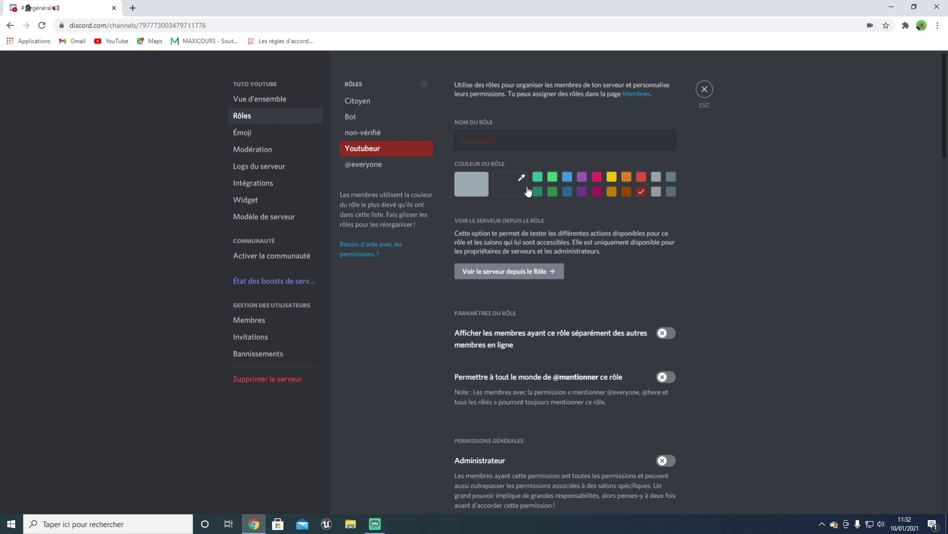
# - Set the Youtubeur role to show its members separately online and to be mentionable by everyone
pyautogui.scroll(-1, 691, 296)
pyautogui.click(666, 283)
pyautogui.click(667, 327)
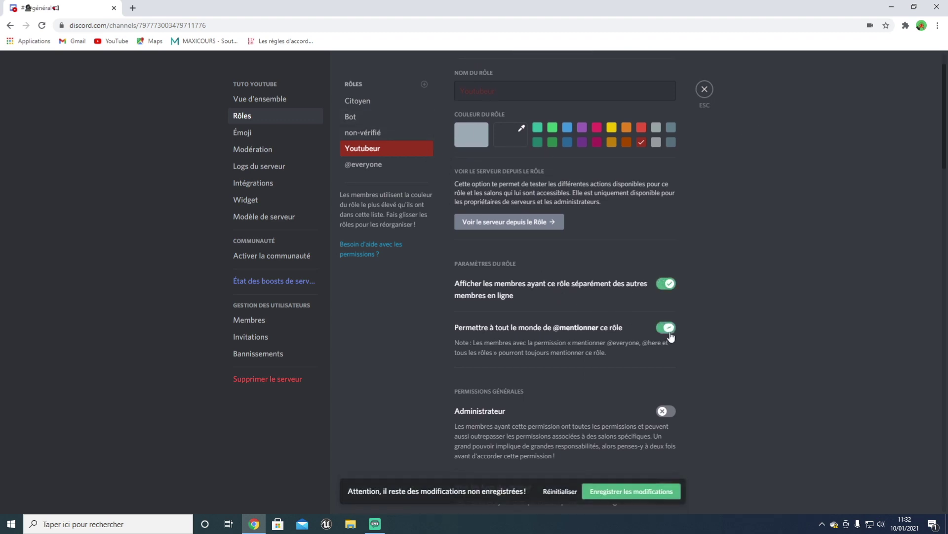
# - Grant the Youtubeur role Administrateur, Voir les logs du serveur, Gérer le serveur, Gérer les rôles and Gérer les salons
pyautogui.scroll(-4, 660, 226)
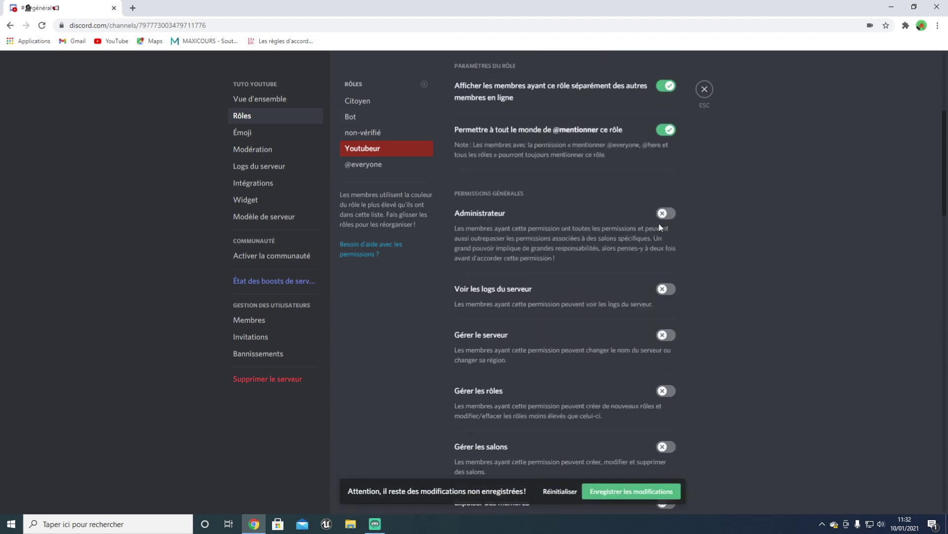
pyautogui.click(664, 296)
pyautogui.scroll(-2, 661, 131)
pyautogui.click(667, 237)
pyautogui.click(662, 350)
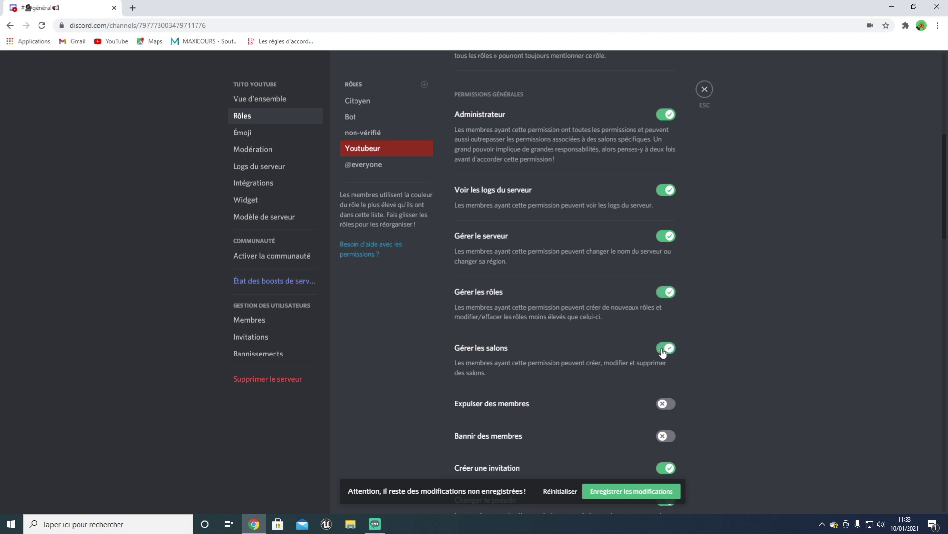
# - Grant the Youtubeur role Expulser des membres, Bannir des membres, Gérer les pseudos, Gérer les émojis and Gérer les webhooks
pyautogui.click(663, 404)
pyautogui.scroll(-4, 666, 436)
pyautogui.click(665, 238)
pyautogui.click(665, 346)
pyautogui.click(665, 435)
pyautogui.click(664, 405)
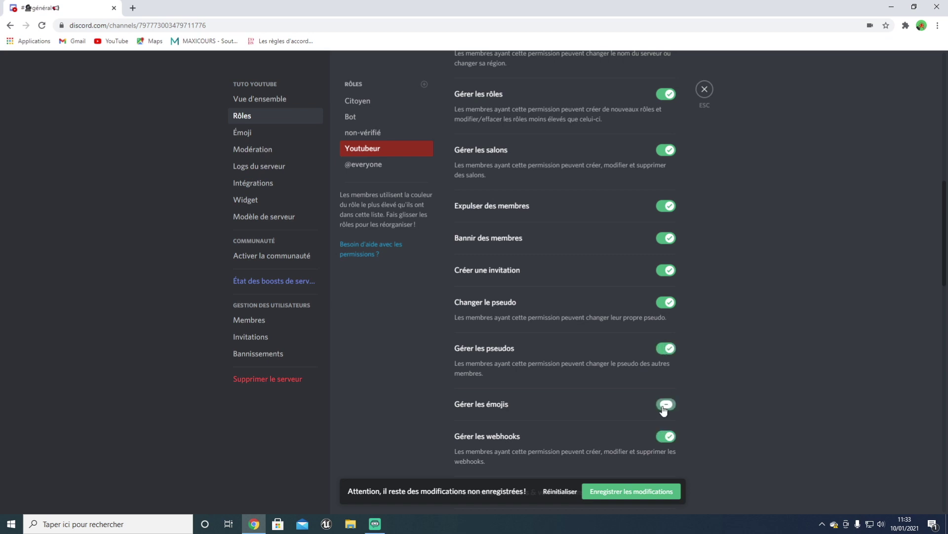
# - Grant the Youtubeur role the text-to-speech message and Gérer les messages text permissions
pyautogui.scroll(-5, 664, 410)
pyautogui.click(666, 337)
pyautogui.scroll(-4, 667, 232)
pyautogui.click(666, 215)
# - Grant the Youtubeur role Couper le micro de membres, Mettre en sourdine des membres, Déplacer des membres and Voix prioritaire, and save
pyautogui.scroll(-3, 663, 238)
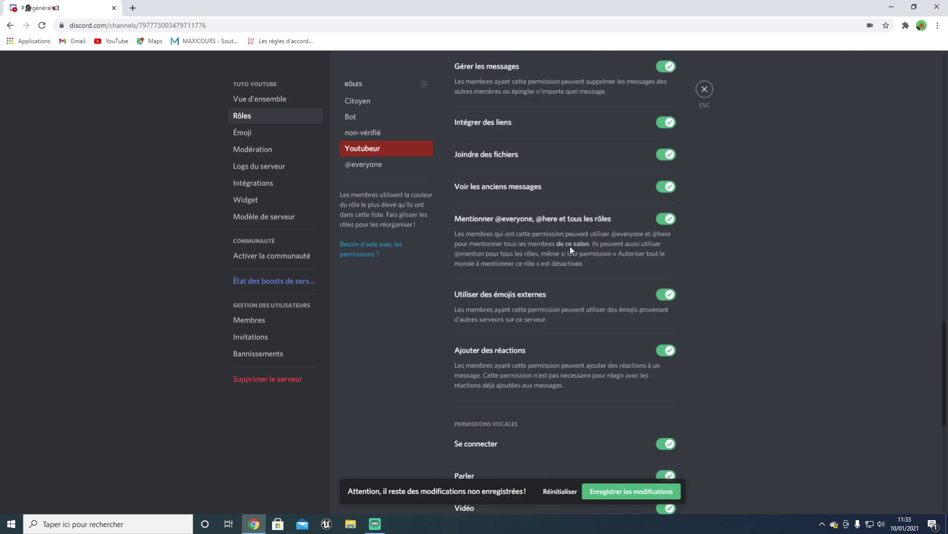
pyautogui.scroll(-6, 663, 369)
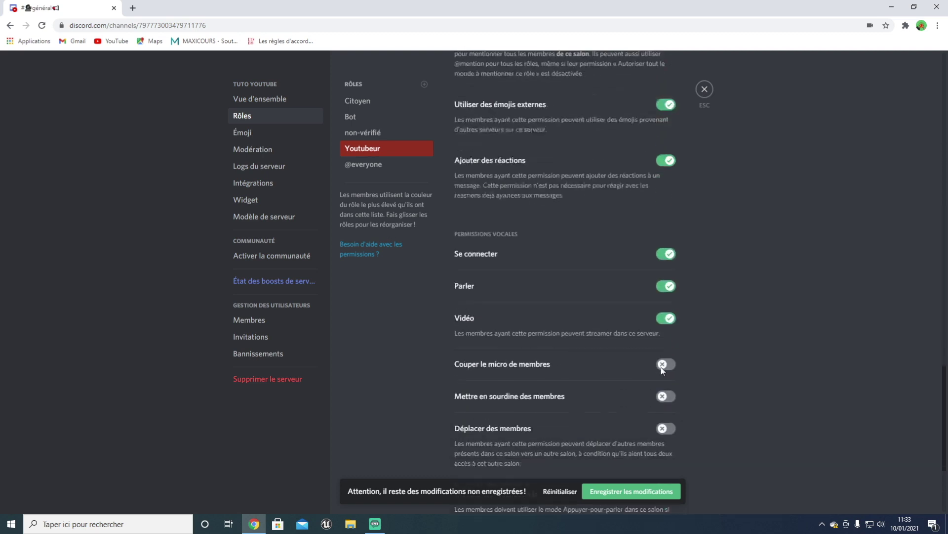
pyautogui.click(666, 257)
pyautogui.click(667, 290)
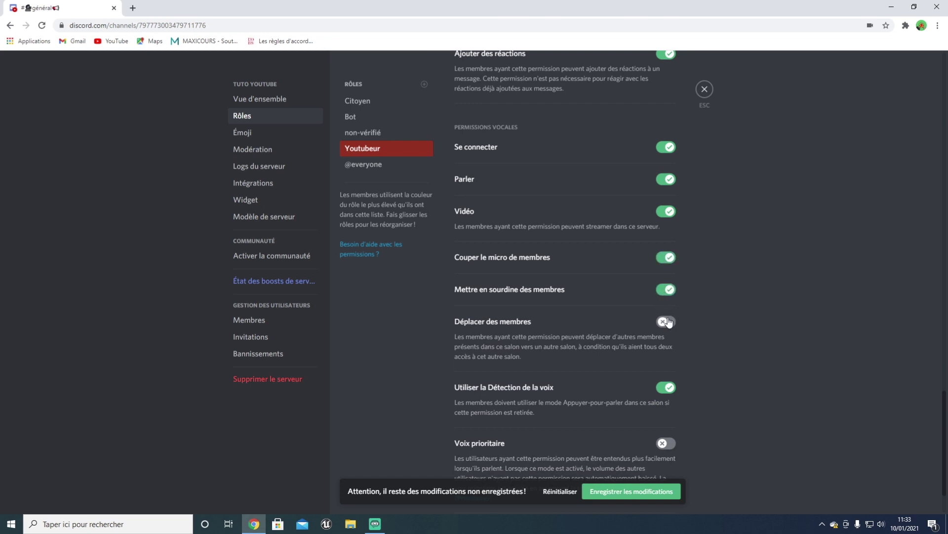
pyautogui.click(666, 322)
pyautogui.scroll(-2, 662, 355)
pyautogui.click(667, 377)
pyautogui.click(642, 489)
# - Move the Youtubeur role above Citoyen in the role order, save, and leave the server settings
pyautogui.moveTo(378, 151); pyautogui.dragTo(379, 102)
pyautogui.click(641, 495)
pyautogui.scroll(15, 578, 375)
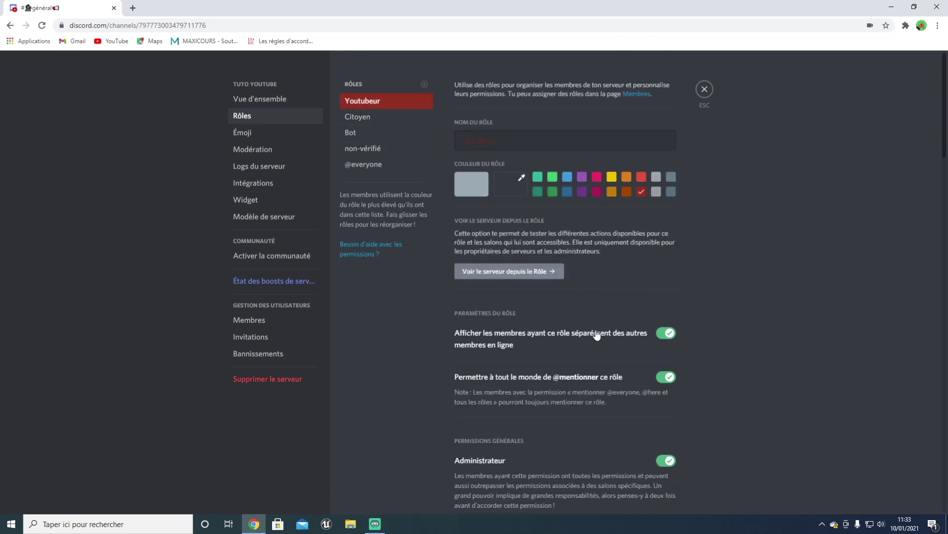
pyautogui.click(705, 90)
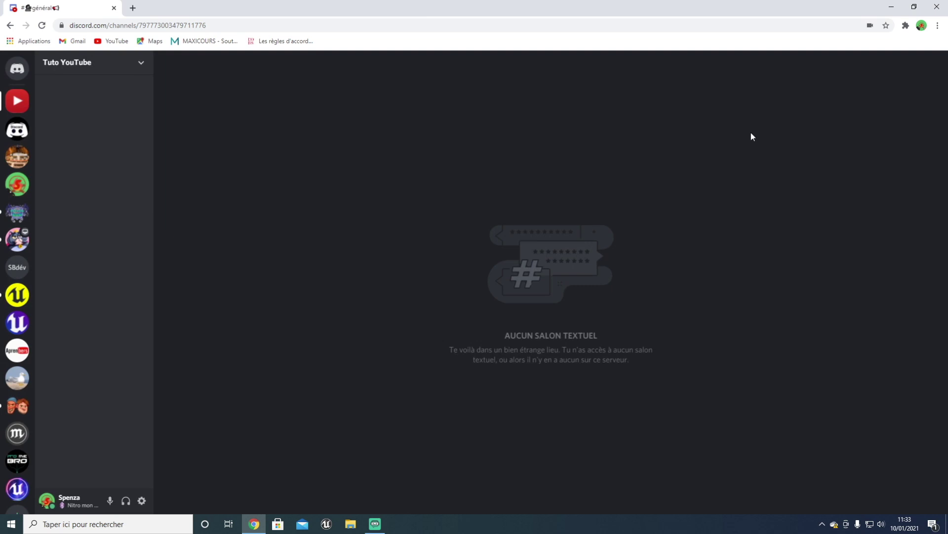
# - Reopen the Tuto YouTube server's role settings and create two new roles
pyautogui.click(93, 65)
pyautogui.click(93, 131)
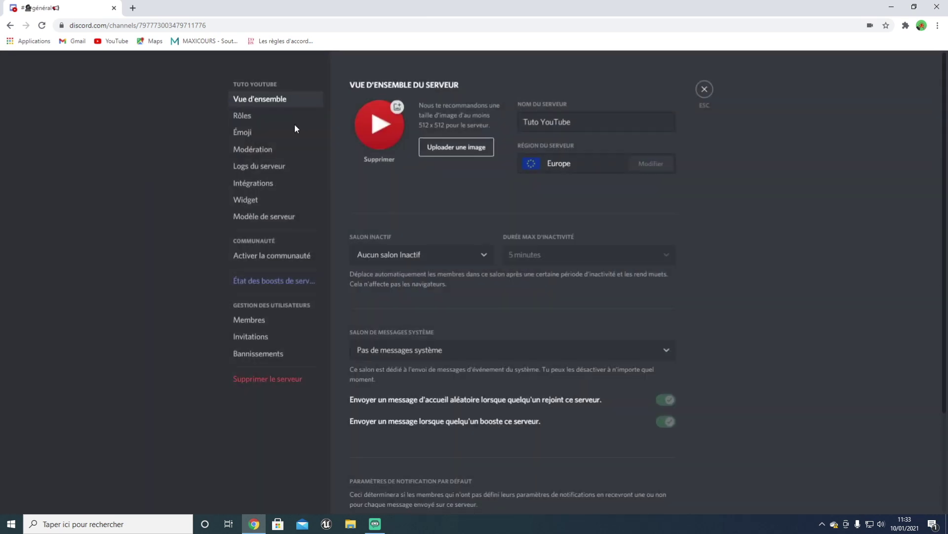
pyautogui.click(268, 116)
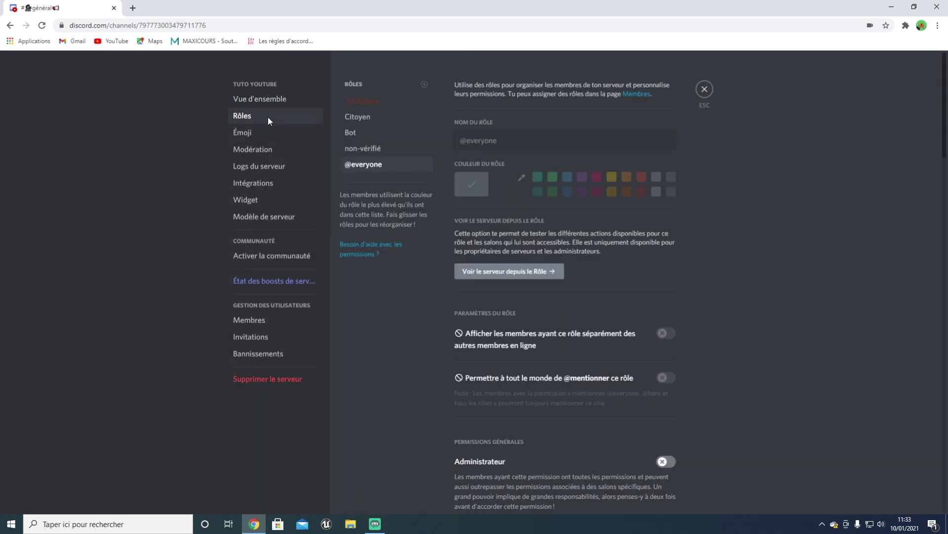
pyautogui.click(425, 86)
pyautogui.click(426, 86)
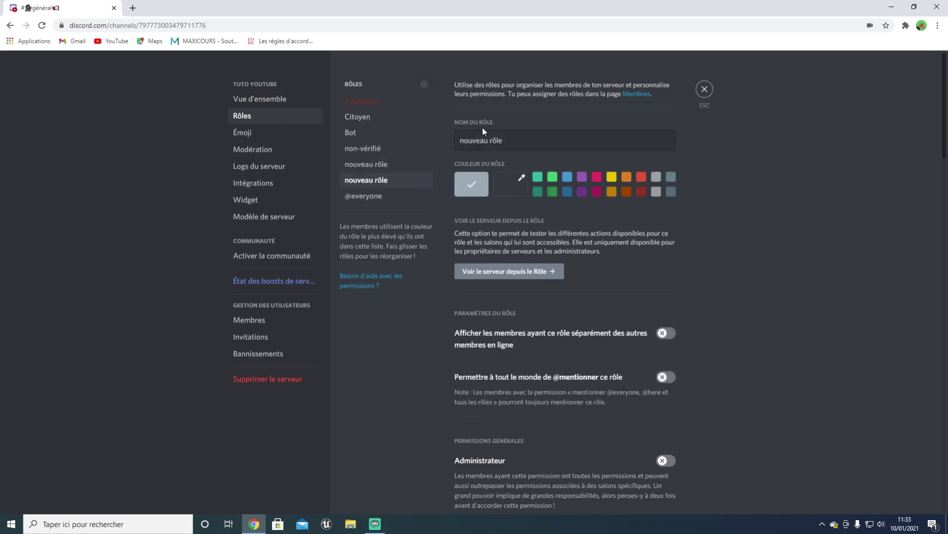
# - Rename the first of the two new roles Administrateur and save the changes
pyautogui.click(411, 164)
pyautogui.write('Ad')
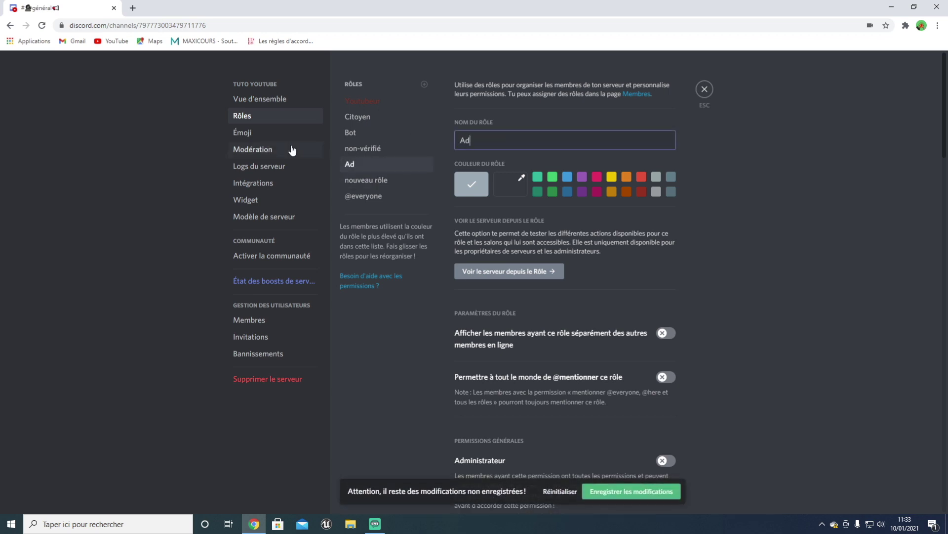
pyautogui.write('ministrateur')
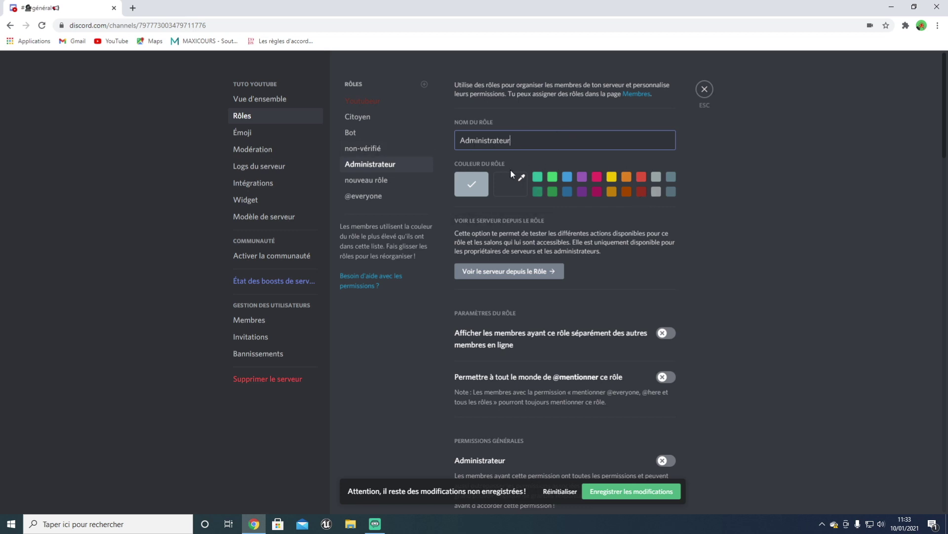
pyautogui.click(656, 496)
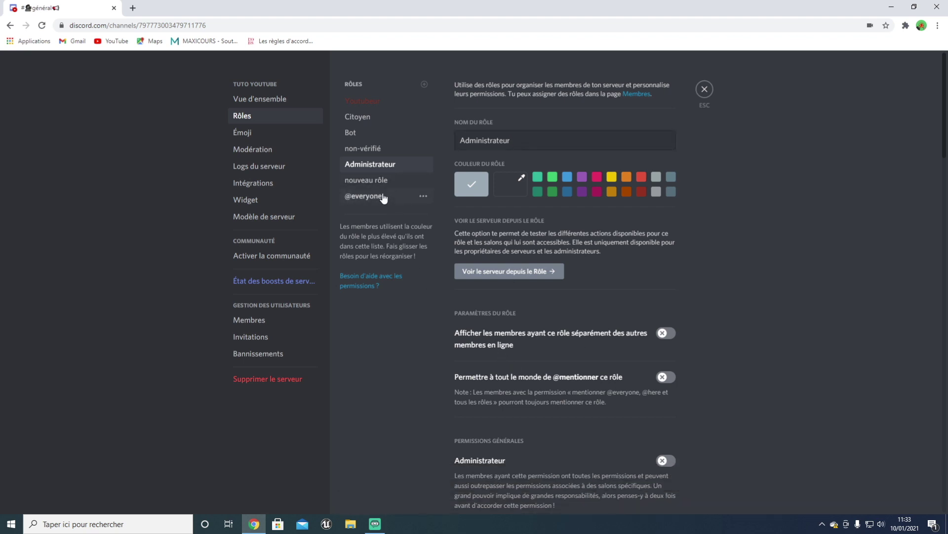
# - Select the Bot role and bring up the emoji picker at the end of its name
pyautogui.click(371, 149)
pyautogui.doubleClick(489, 141)
pyautogui.click(351, 133)
pyautogui.click(488, 142)
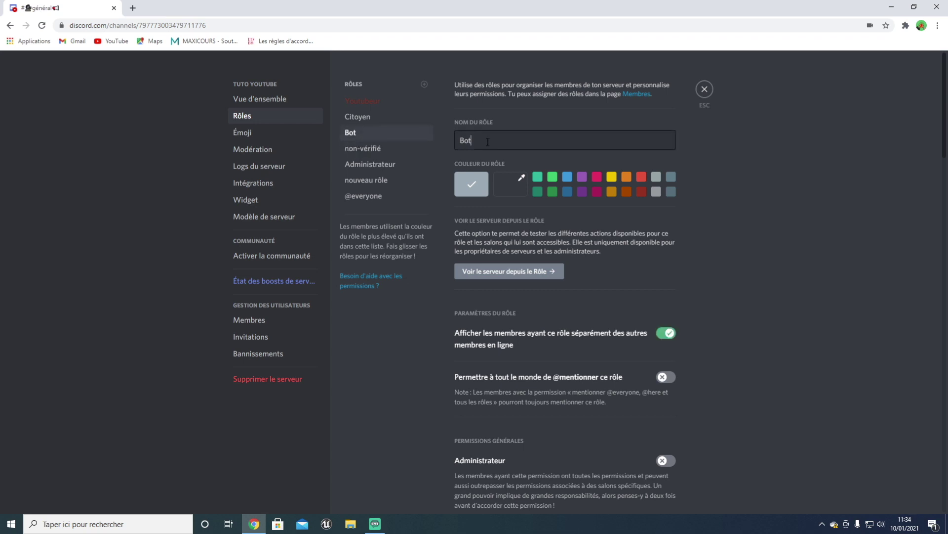
pyautogui.rightClick(488, 142)
pyautogui.click(511, 149)
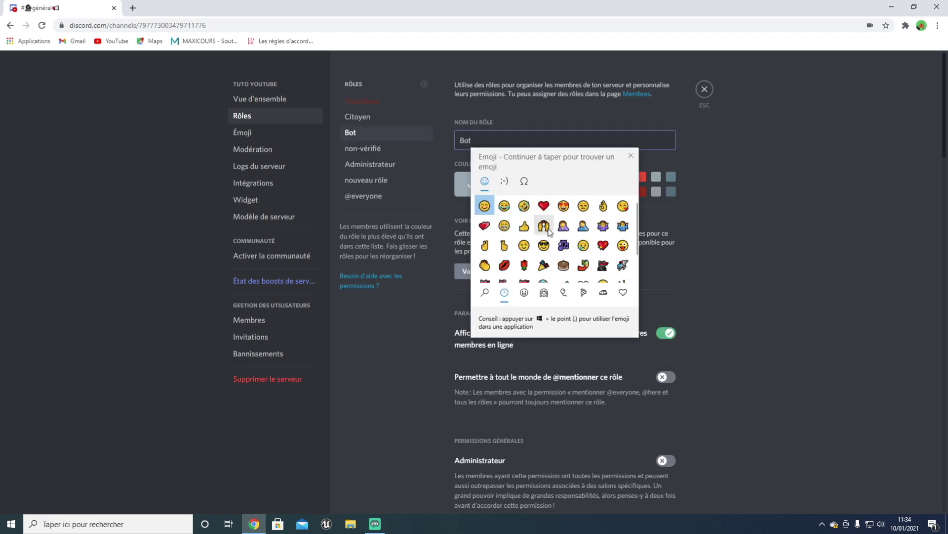
# - Find the hammer-and-wrench emoji (marteau et clé à molette) among the objects, add it after Bot in the role name, and save
pyautogui.scroll(-2, 544, 242)
pyautogui.click(524, 292)
pyautogui.click(544, 292)
pyautogui.click(563, 292)
pyautogui.click(582, 296)
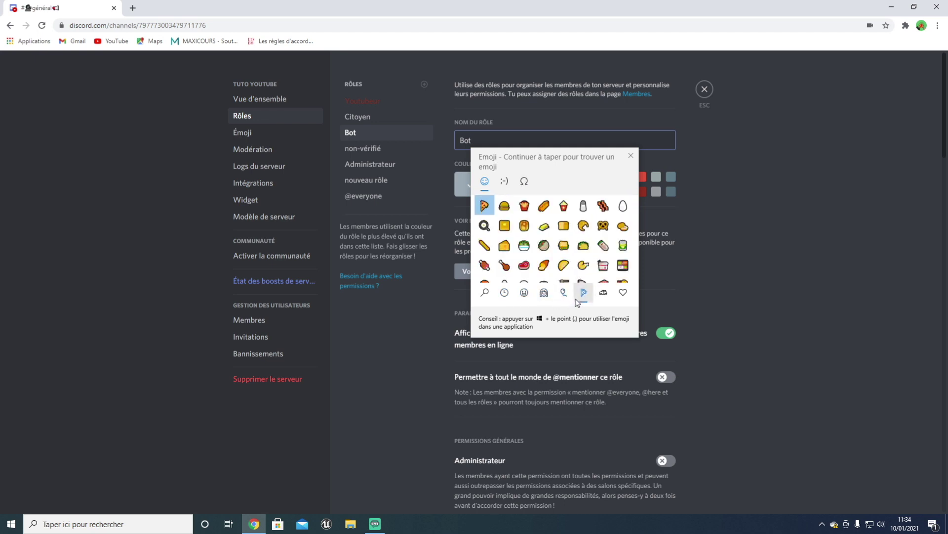
pyautogui.click(568, 300)
pyautogui.scroll(-5, 585, 234)
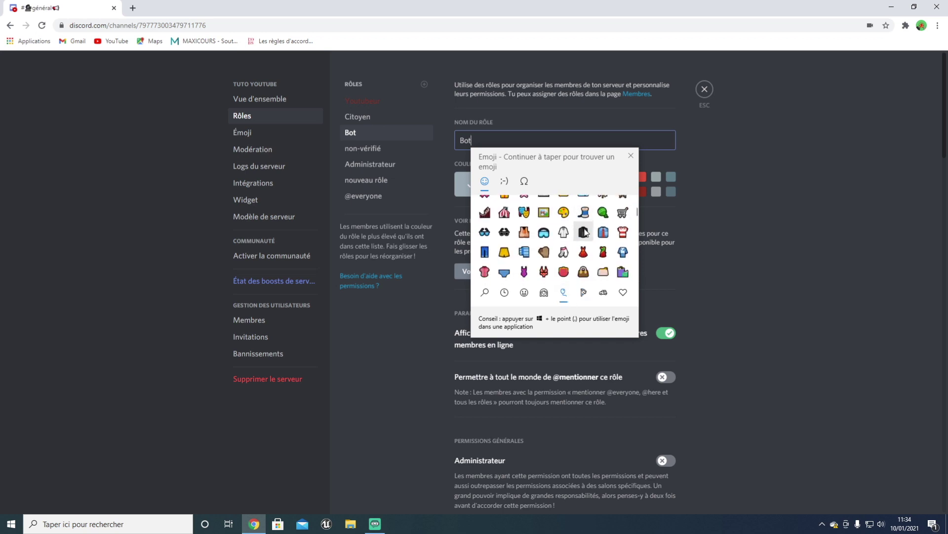
pyautogui.scroll(-5, 585, 235)
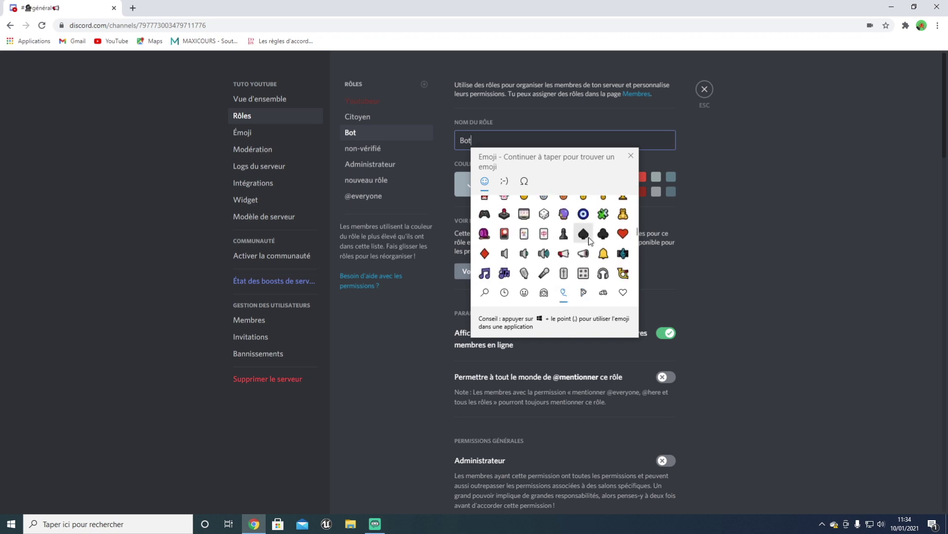
pyautogui.scroll(3, 589, 240)
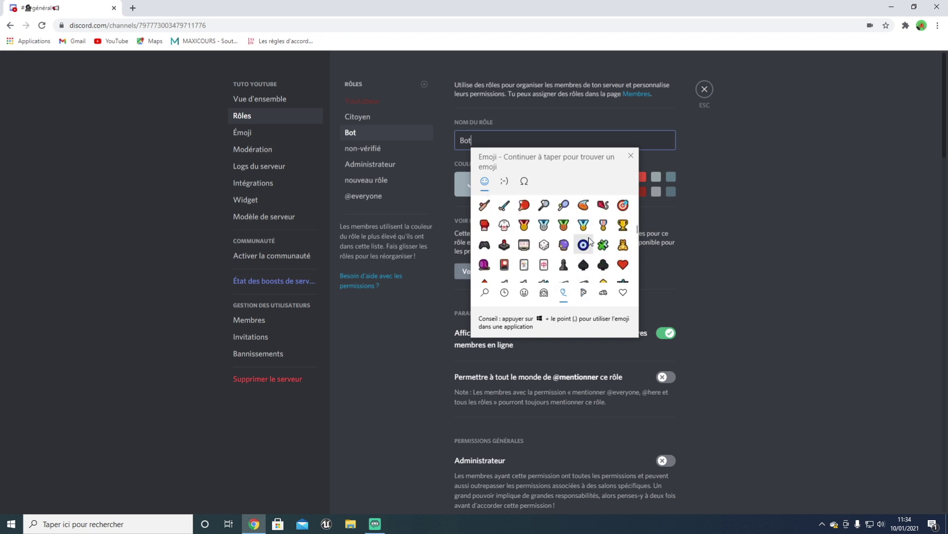
pyautogui.scroll(-2, 590, 240)
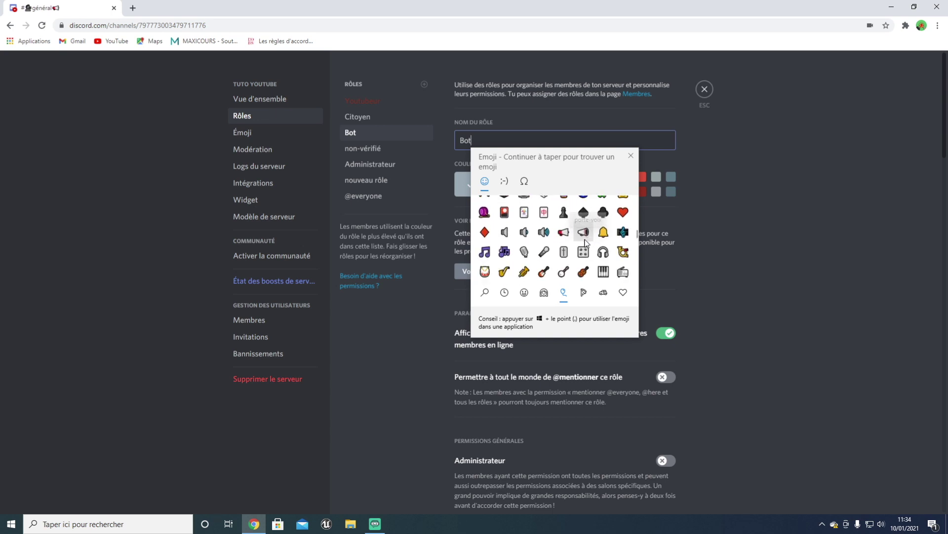
pyautogui.scroll(-3, 587, 242)
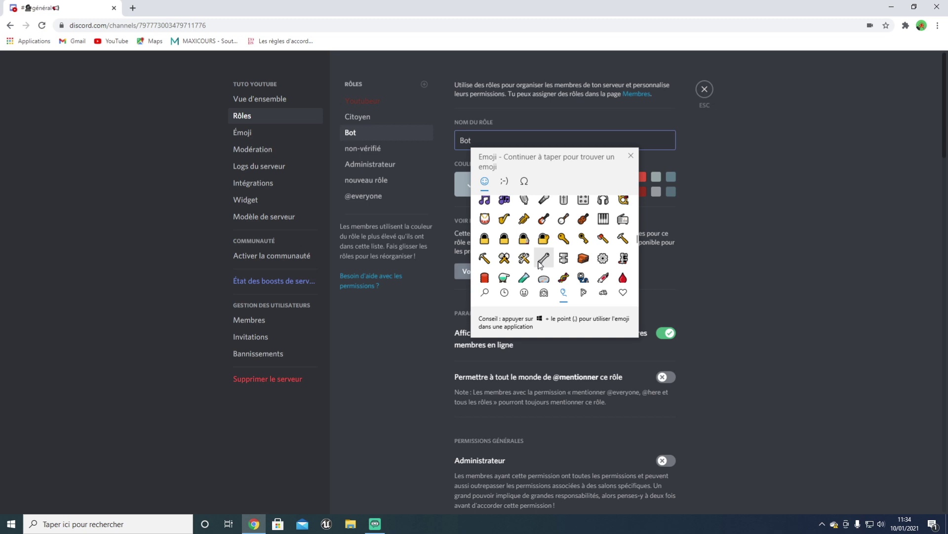
pyautogui.click(524, 259)
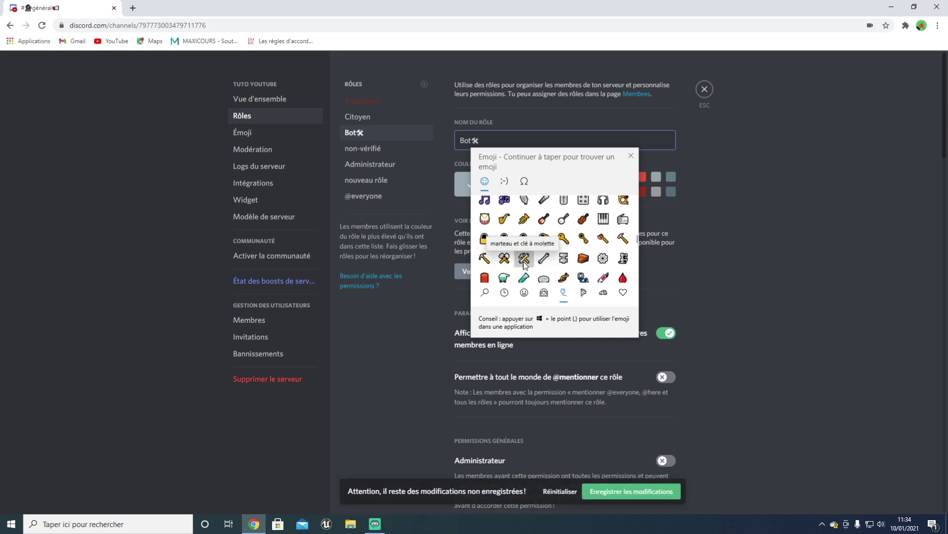
pyautogui.press('Escape')
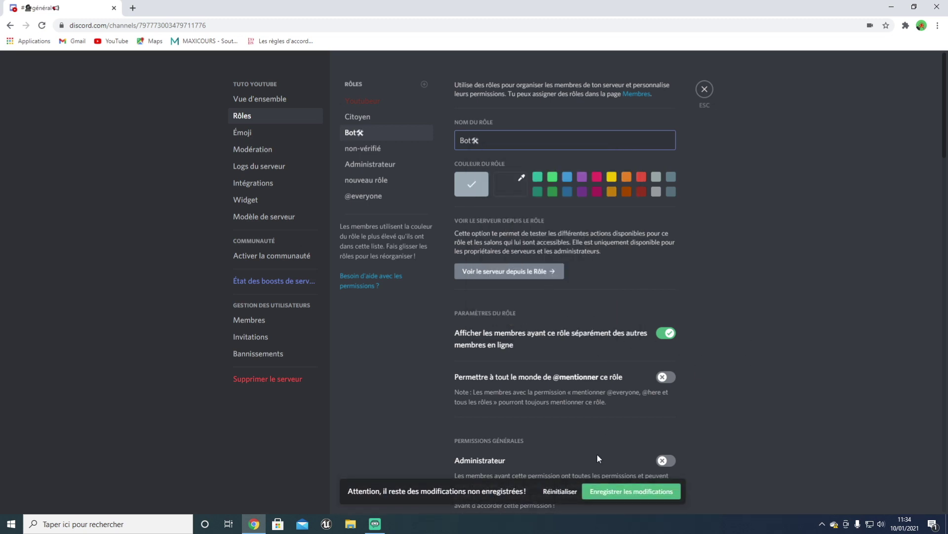
pyautogui.click(612, 492)
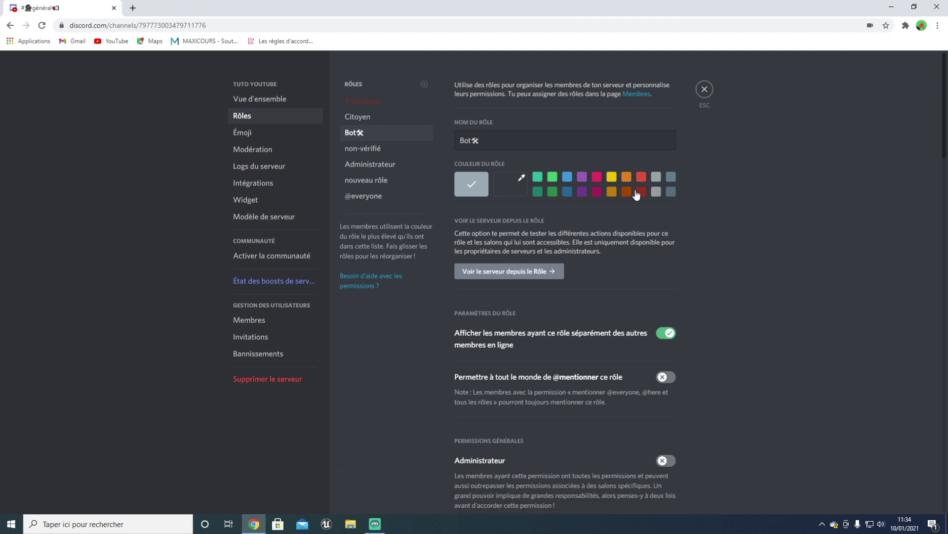
# - Give the Bot role the custom near-black colour #020000 and save the change
pyautogui.click(504, 192)
pyautogui.moveTo(557, 272); pyautogui.dragTo(602, 279)
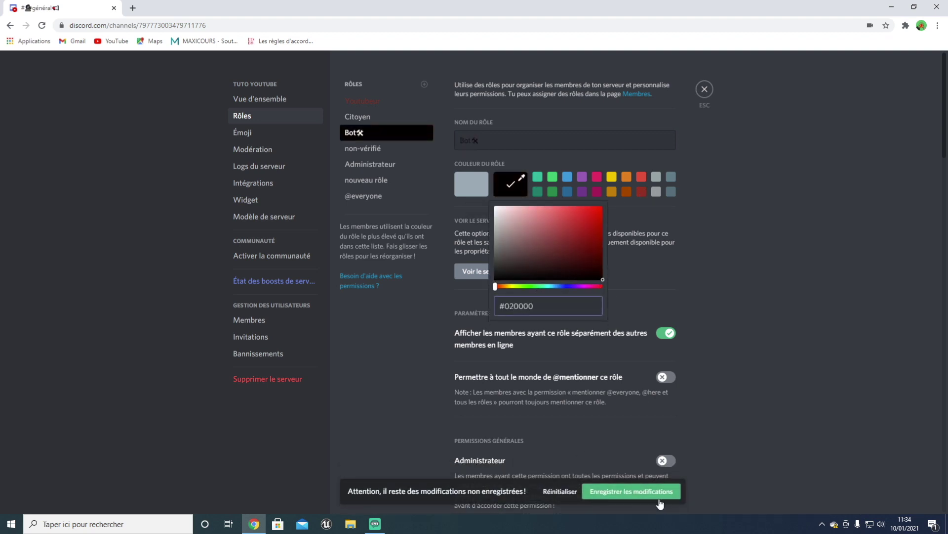
pyautogui.click(658, 498)
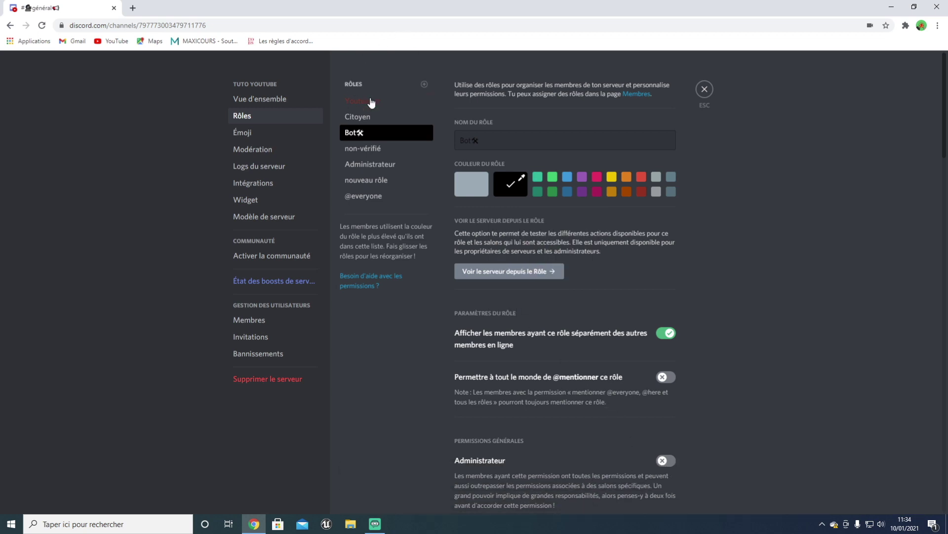
# - Set the Citoyen role's colour to bright yellow and save the change
pyautogui.click(387, 147)
pyautogui.click(387, 116)
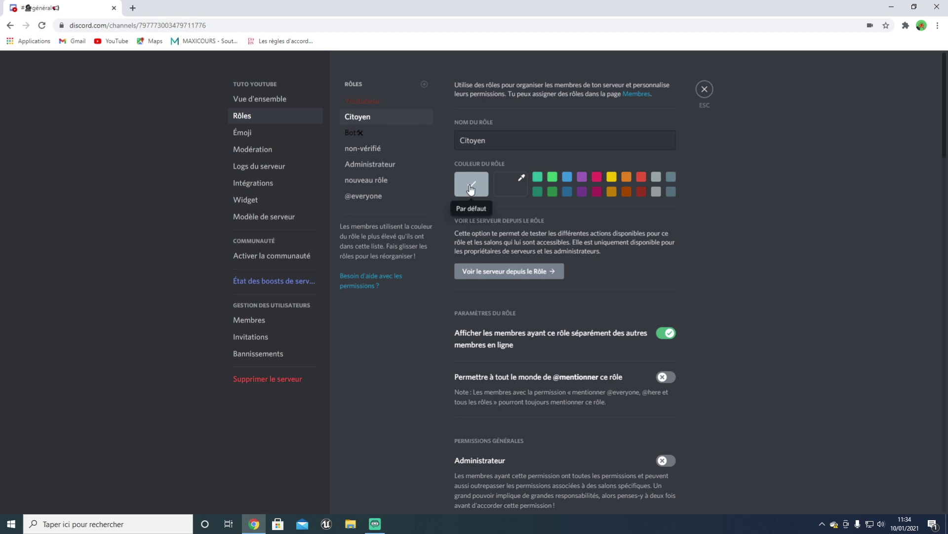
pyautogui.click(612, 180)
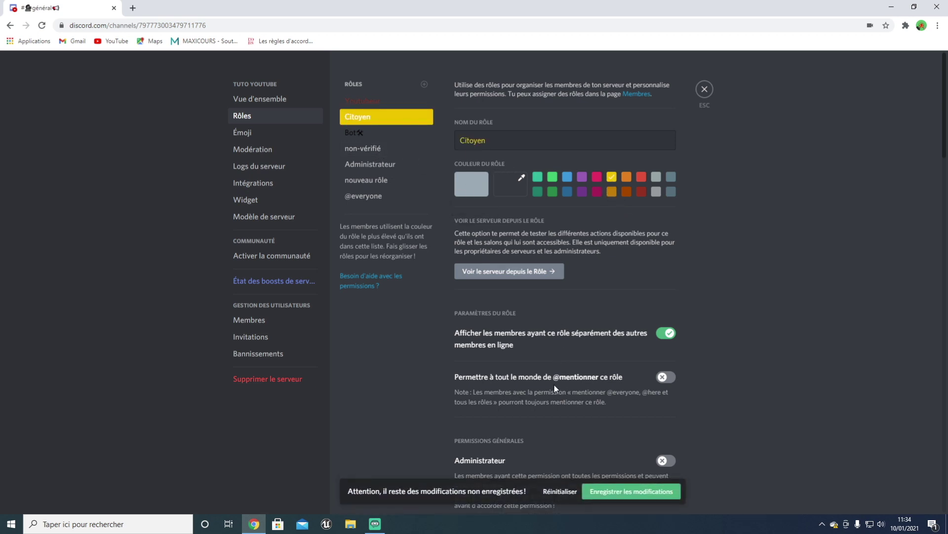
pyautogui.click(612, 491)
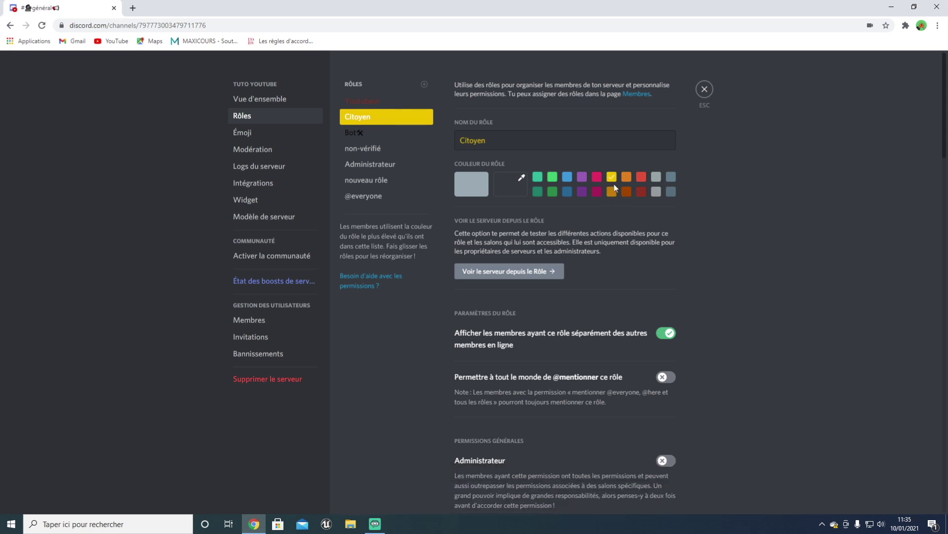
pyautogui.click(626, 191)
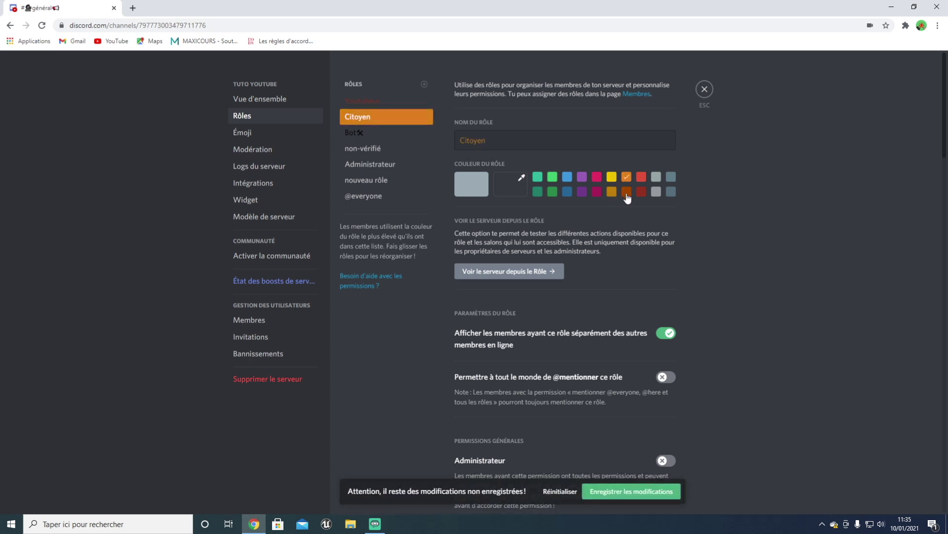
pyautogui.click(612, 177)
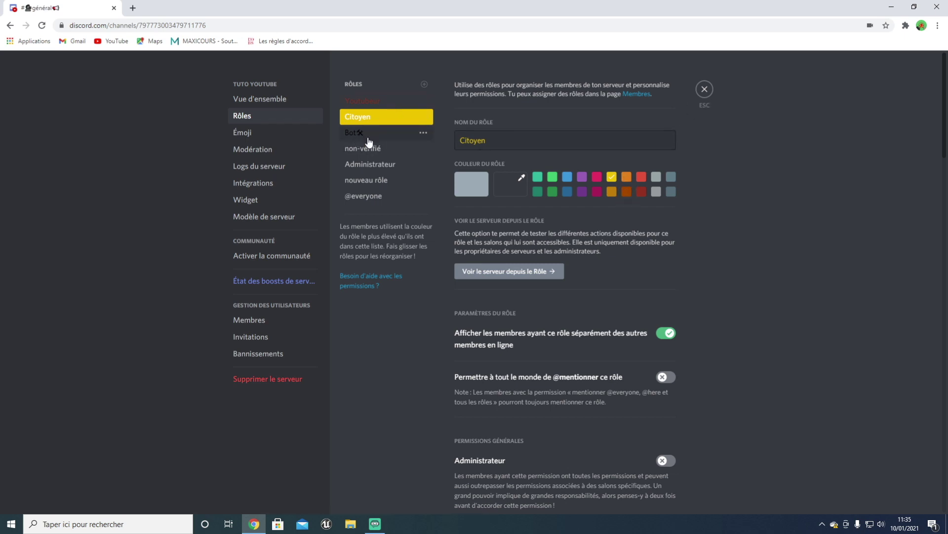
# - Colour the Administrateur role dark red and the Youtubeur role bright red, saving each change
pyautogui.click(371, 164)
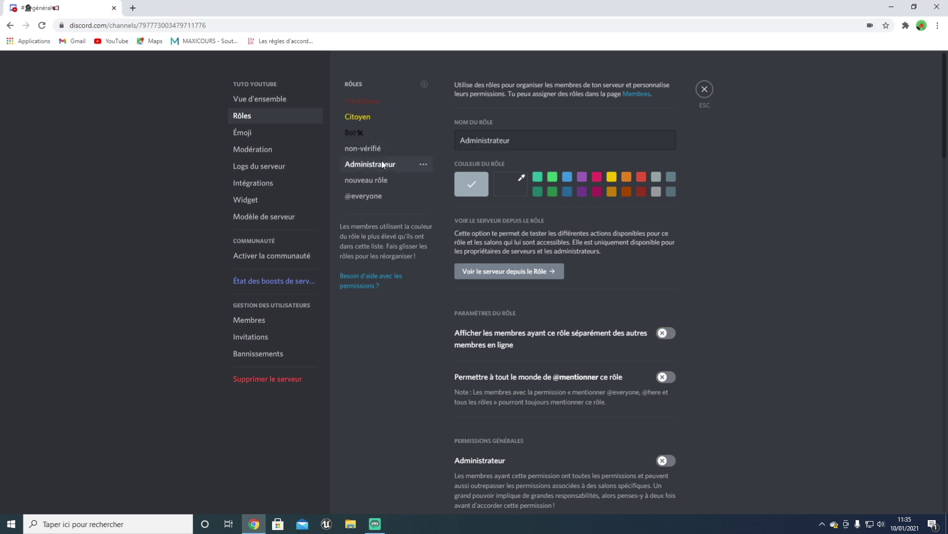
pyautogui.click(645, 193)
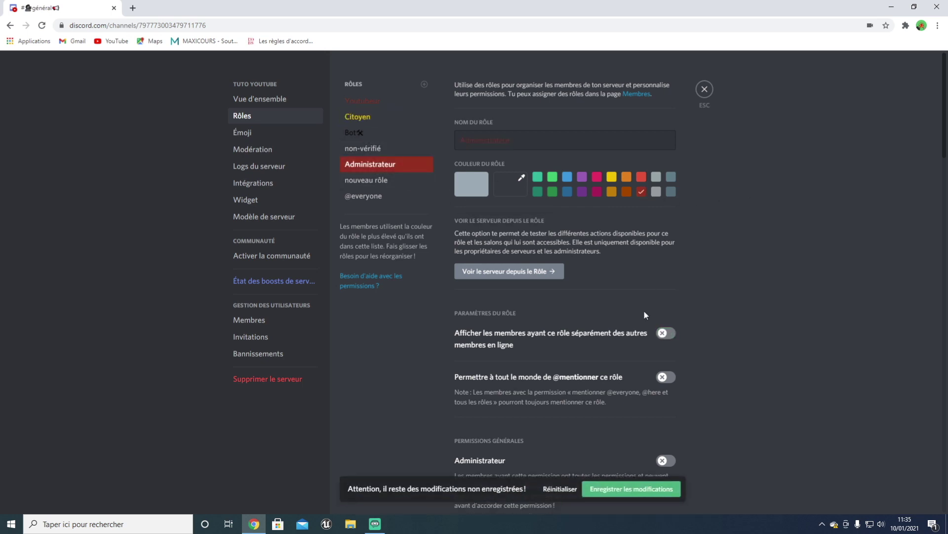
pyautogui.click(649, 497)
pyautogui.click(382, 101)
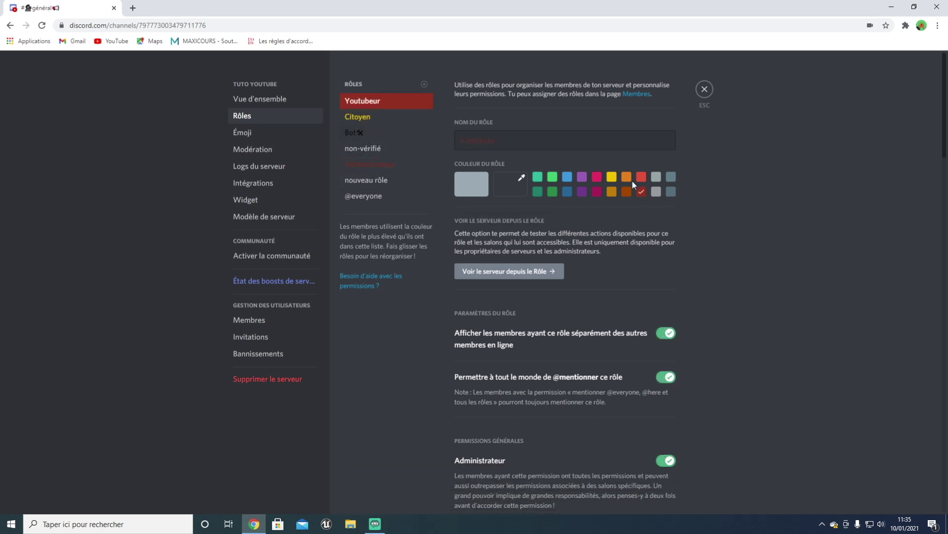
pyautogui.click(641, 179)
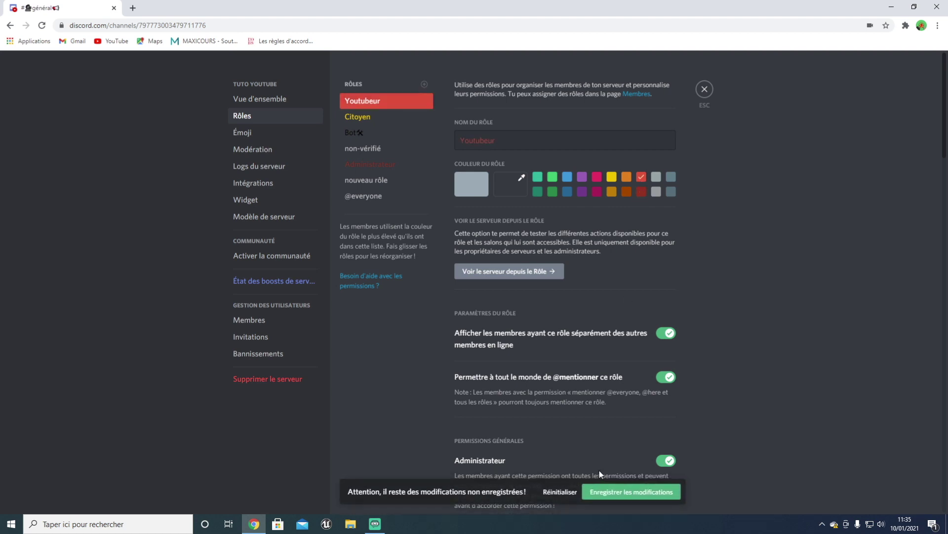
# - Try dark blue as the Administrateur role's colour, restore dark red and save
pyautogui.click(383, 116)
pyautogui.click(390, 101)
pyautogui.click(392, 150)
pyautogui.click(395, 163)
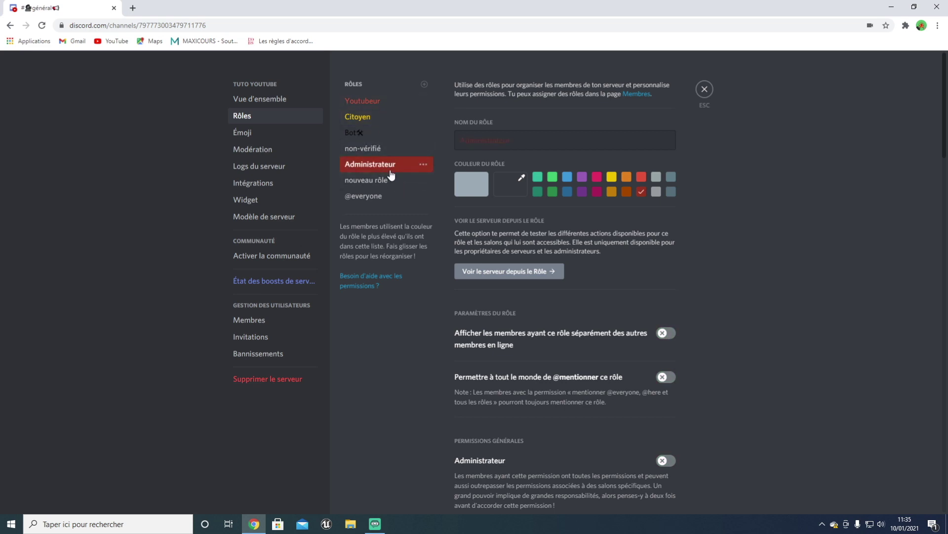
pyautogui.click(567, 193)
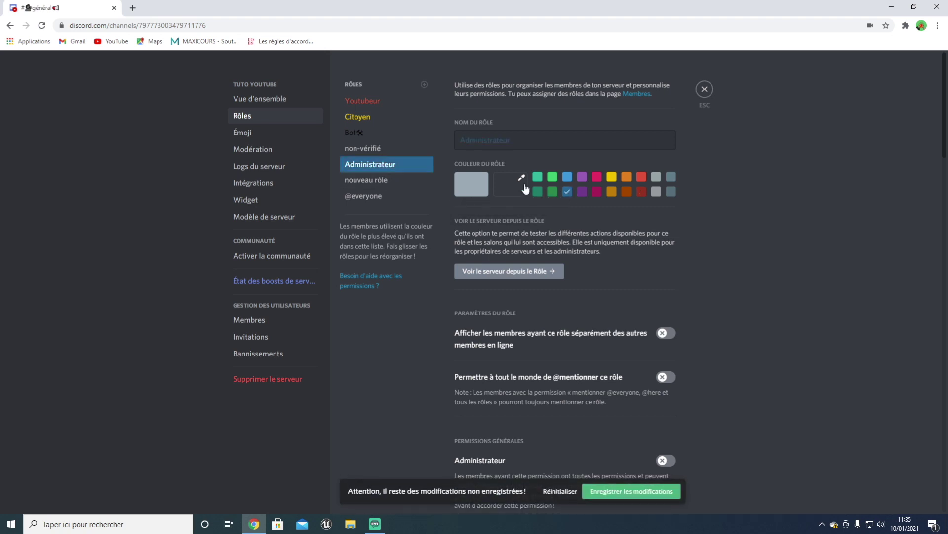
pyautogui.click(639, 191)
pyautogui.click(653, 491)
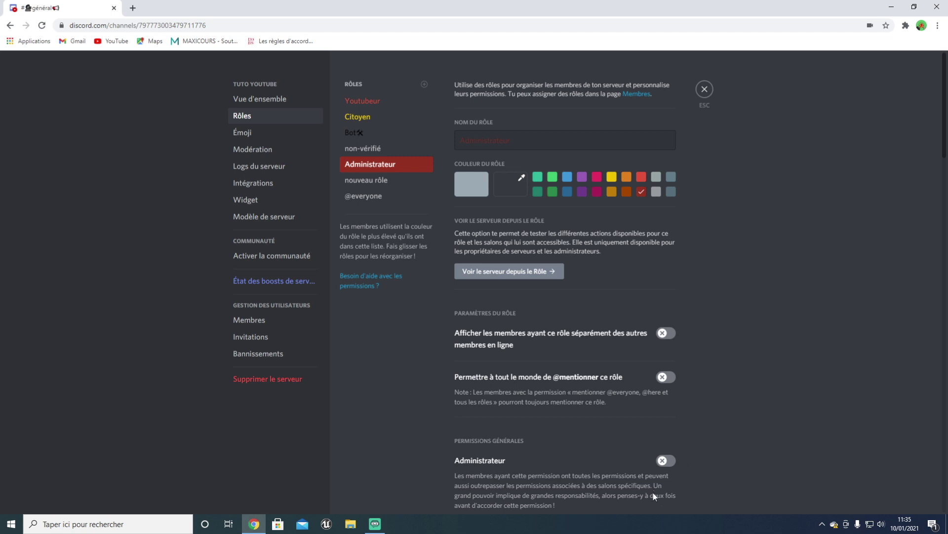
# - Rename the remaining new role Modérateur, colour it dark orange and save the changes
pyautogui.click(382, 181)
pyautogui.press('BackSpace')
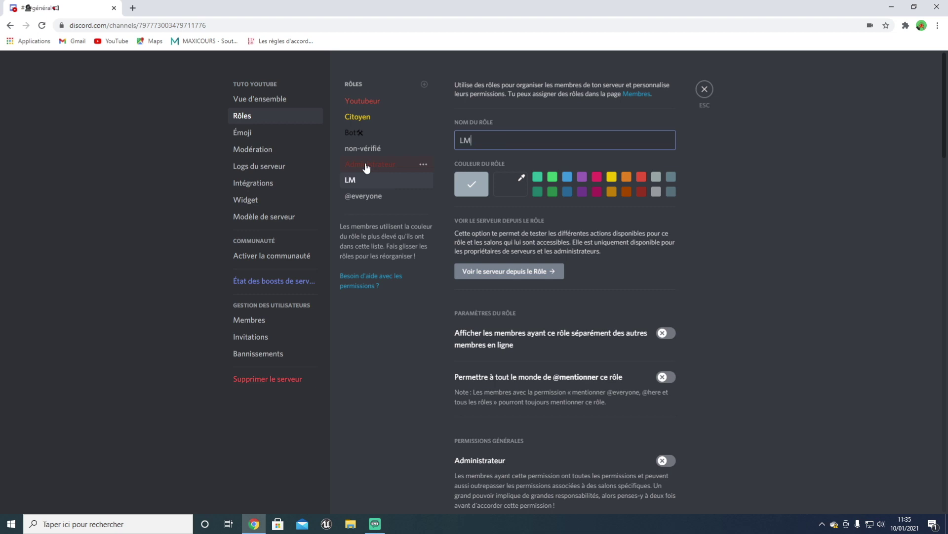
pyautogui.write('M')
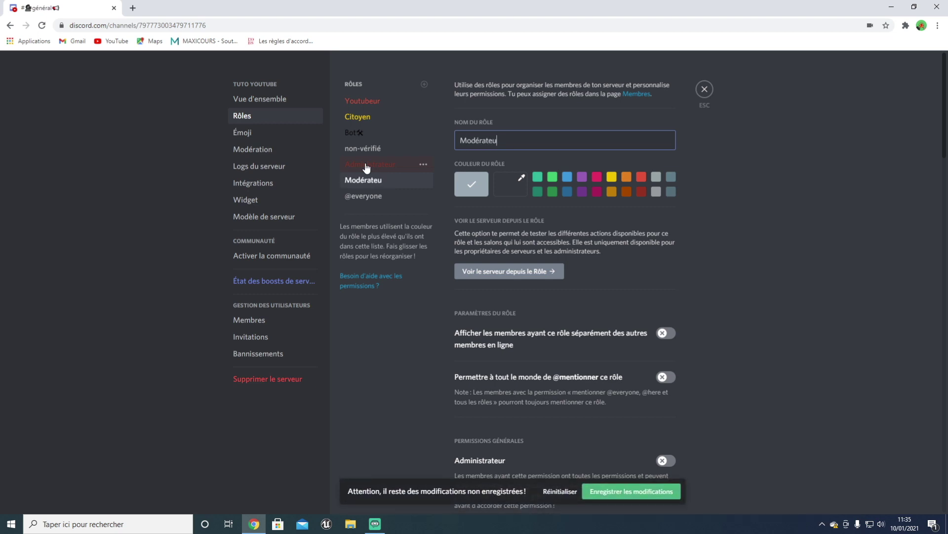
pyautogui.click(627, 194)
pyautogui.click(652, 491)
# - For the Modérateur role, enable displaying its online members separately and allowing everyone to mention it
pyautogui.click(405, 166)
pyautogui.click(402, 179)
pyautogui.scroll(-2, 698, 270)
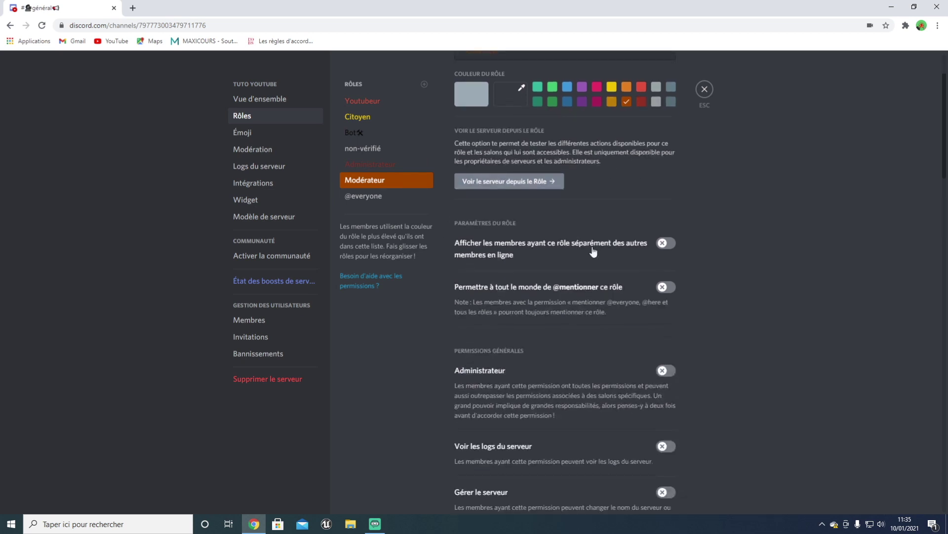
pyautogui.scroll(-1, 624, 187)
pyautogui.click(665, 184)
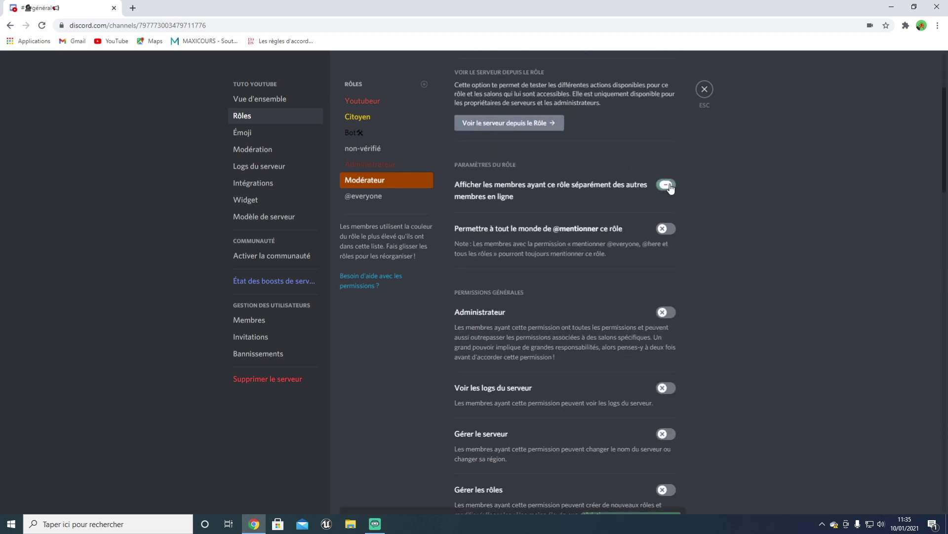
pyautogui.click(665, 232)
# - For the Administrateur role, enable separate member display and mentions by everyone, and save the role changes
pyautogui.click(387, 166)
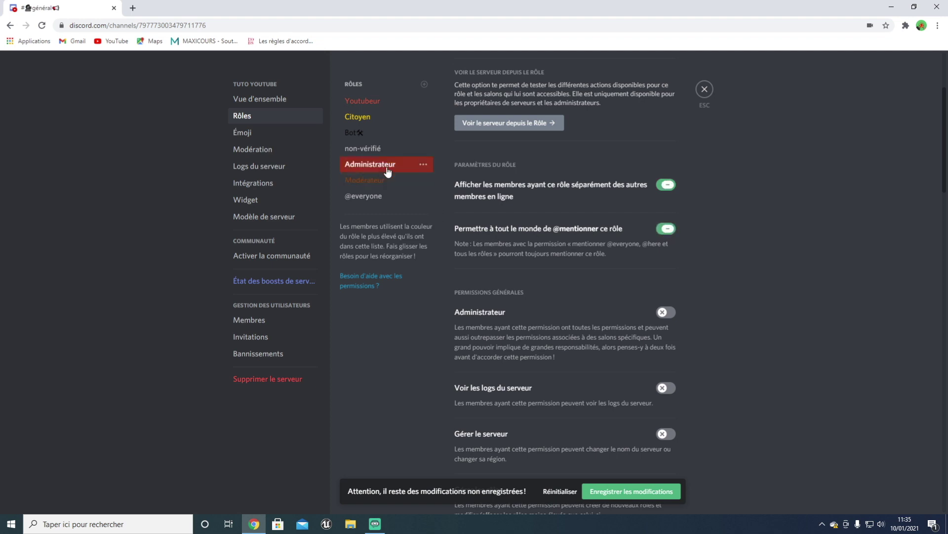
pyautogui.click(666, 228)
pyautogui.click(666, 185)
pyautogui.click(634, 498)
# - Grant the Administrateur role the Administrateur and Voir les logs du serveur permissions, save, and close the server settings
pyautogui.click(391, 179)
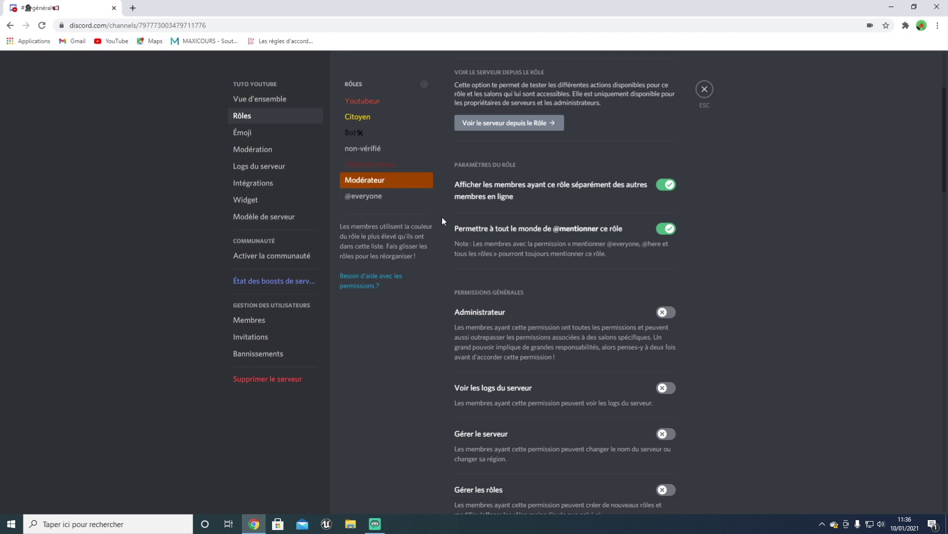
pyautogui.click(396, 165)
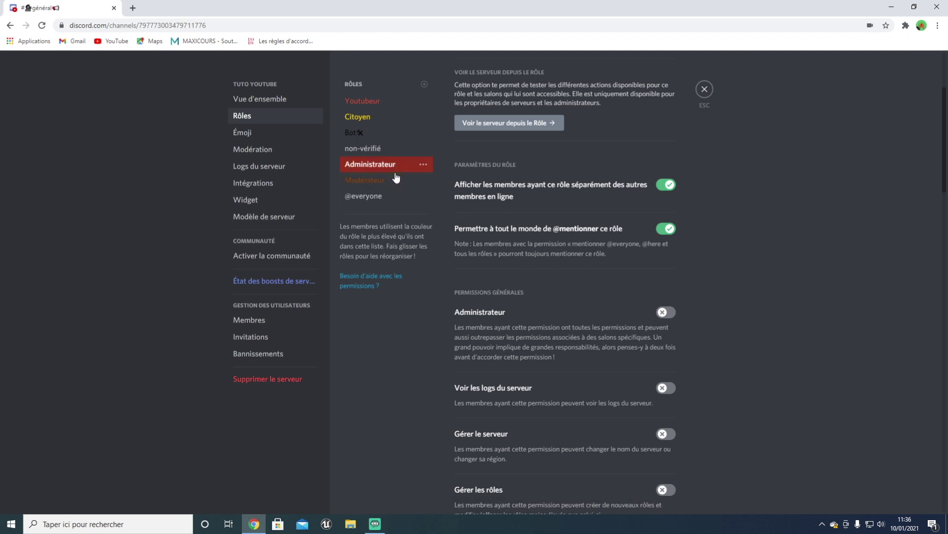
pyautogui.scroll(-2, 492, 278)
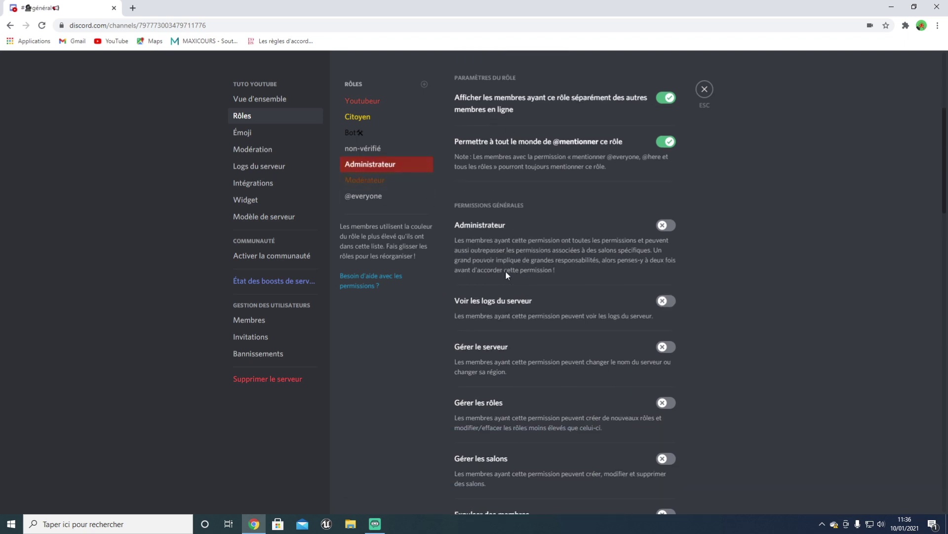
pyautogui.click(666, 215)
pyautogui.scroll(-1, 642, 232)
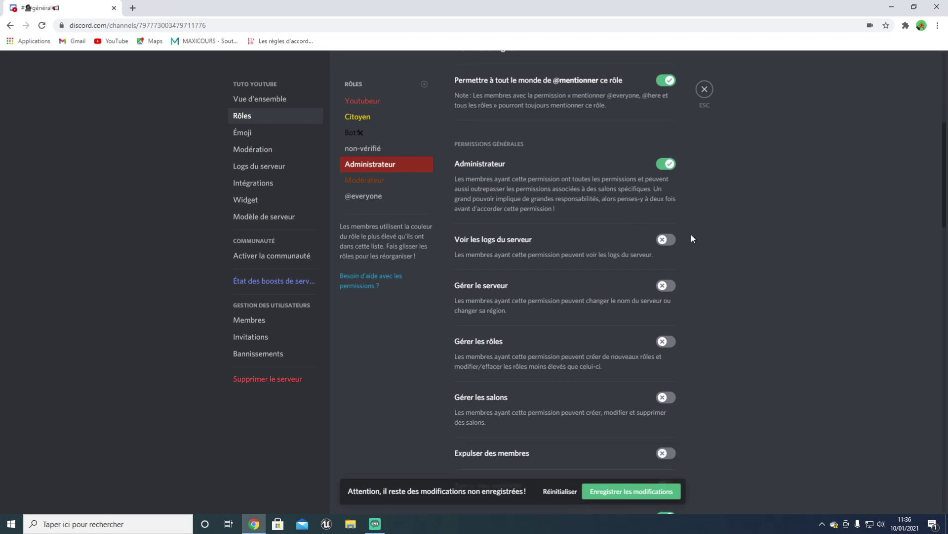
pyautogui.click(667, 240)
pyautogui.scroll(-2, 633, 260)
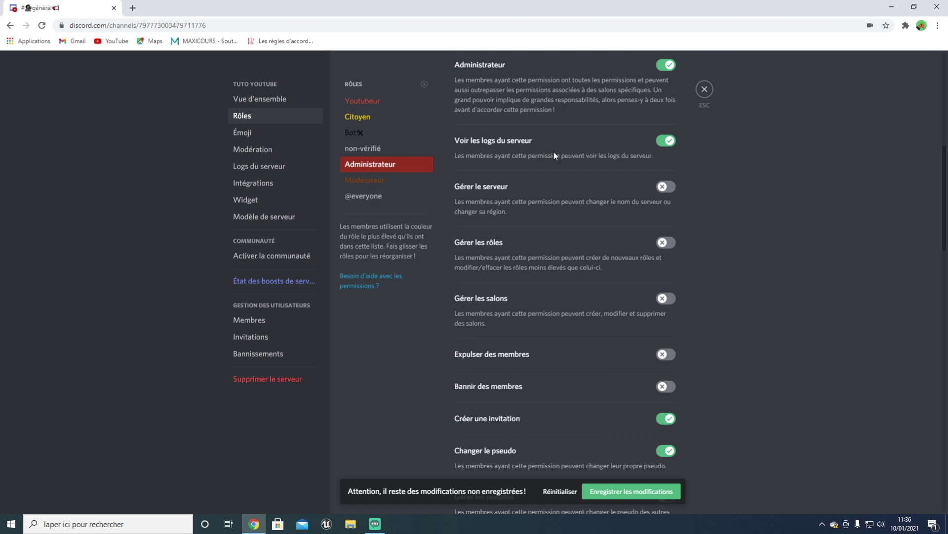
pyautogui.click(705, 90)
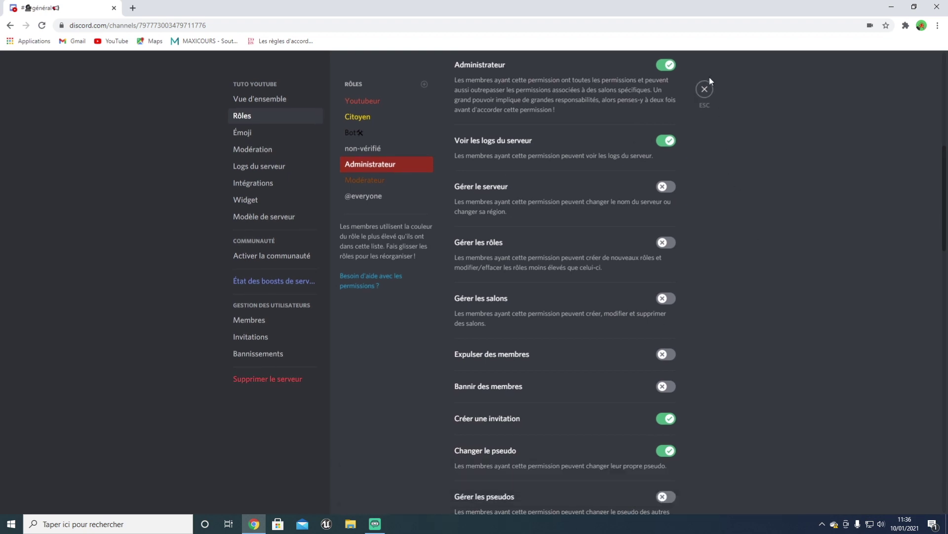
pyautogui.click(705, 89)
# - Look at the Squeezie server, and open the roles-description channel of the McFly & Carlito server
pyautogui.click(15, 239)
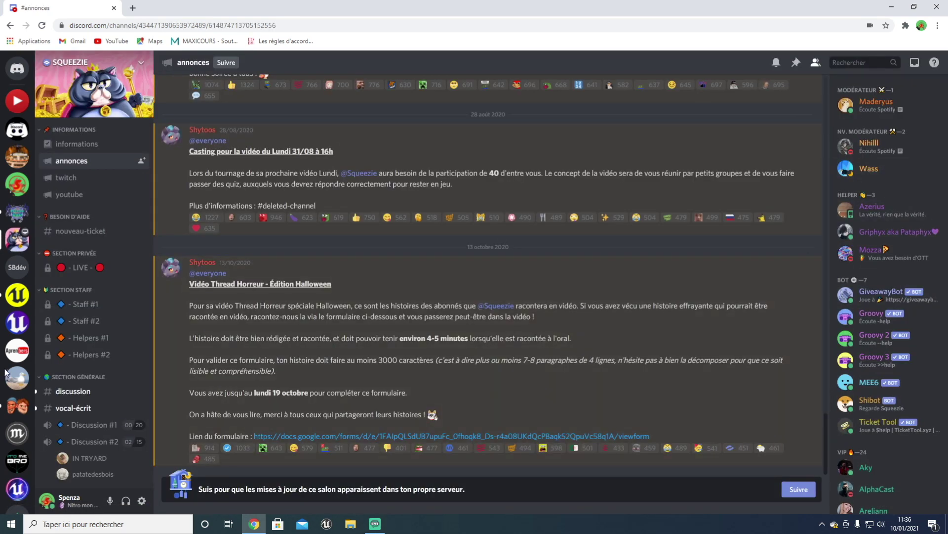
pyautogui.scroll(-1, 18, 385)
pyautogui.click(18, 358)
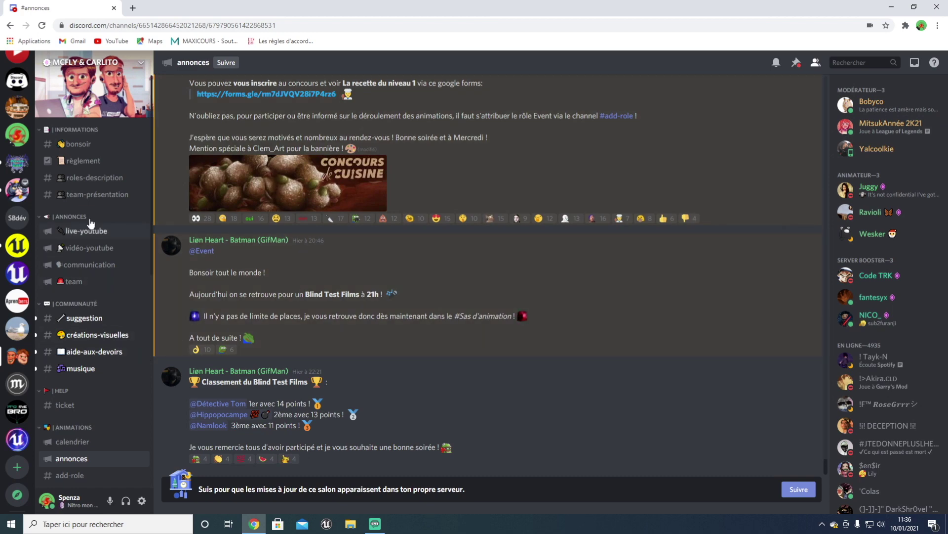
pyautogui.click(95, 194)
pyautogui.click(92, 184)
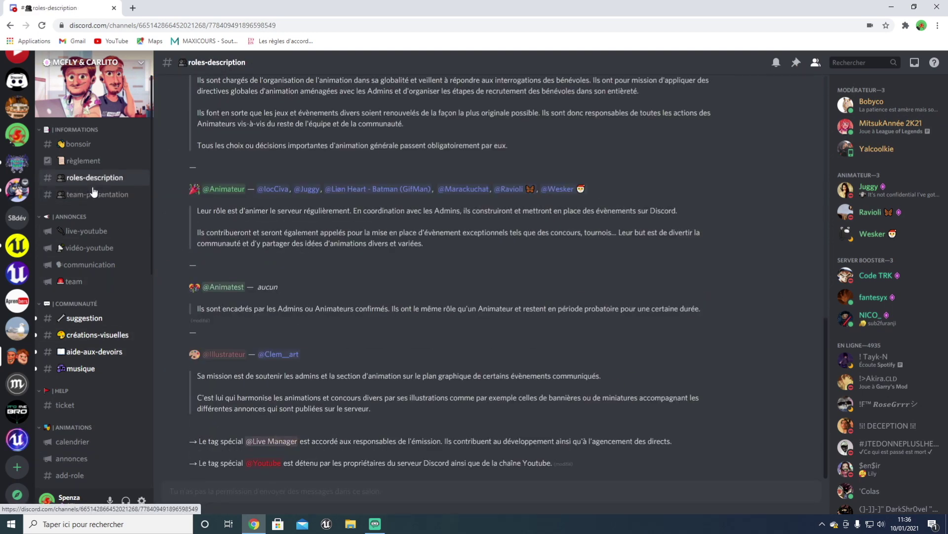
# - Read the Admin, Responsable Modération and Modérateur role descriptions from the channel's beginning, and return to the Tuto YouTube server
pyautogui.scroll(10, 280, 227)
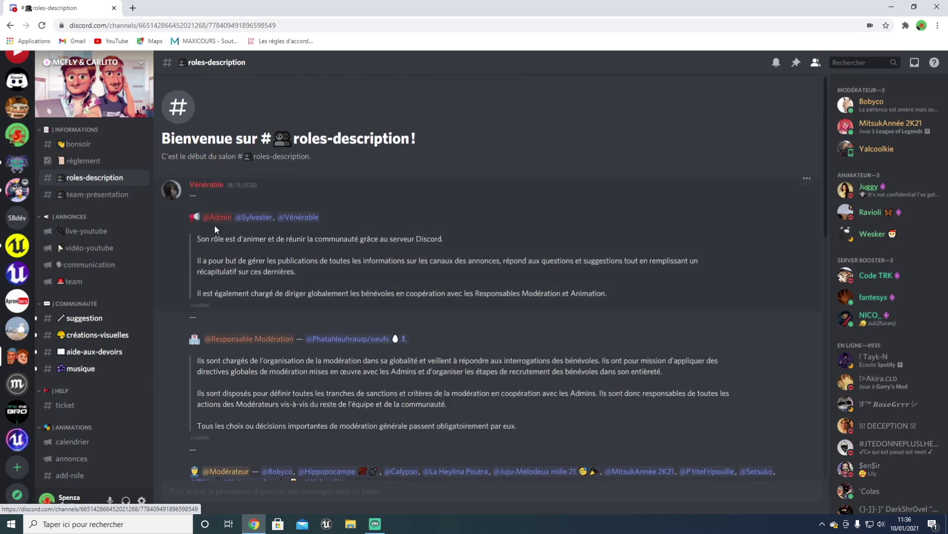
pyautogui.moveTo(207, 220); pyautogui.dragTo(228, 219)
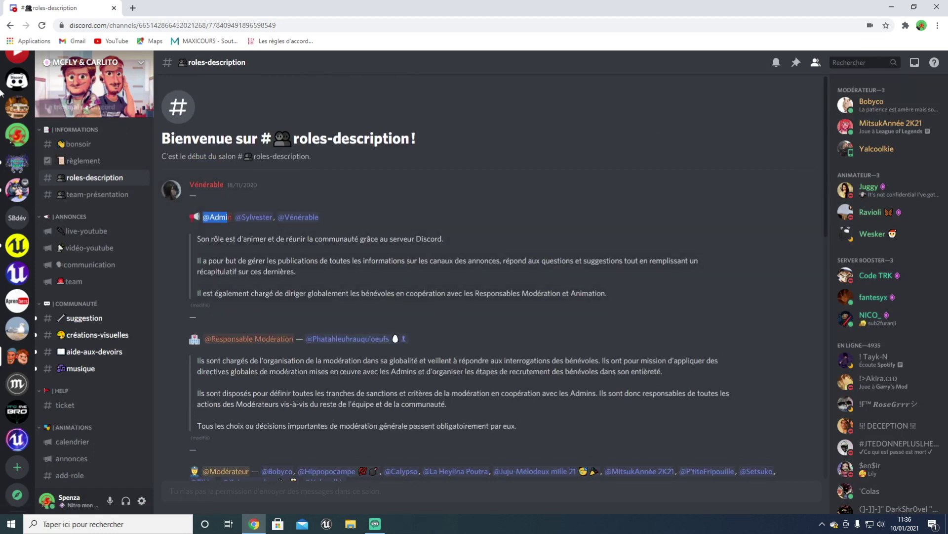
pyautogui.scroll(2, 18, 233)
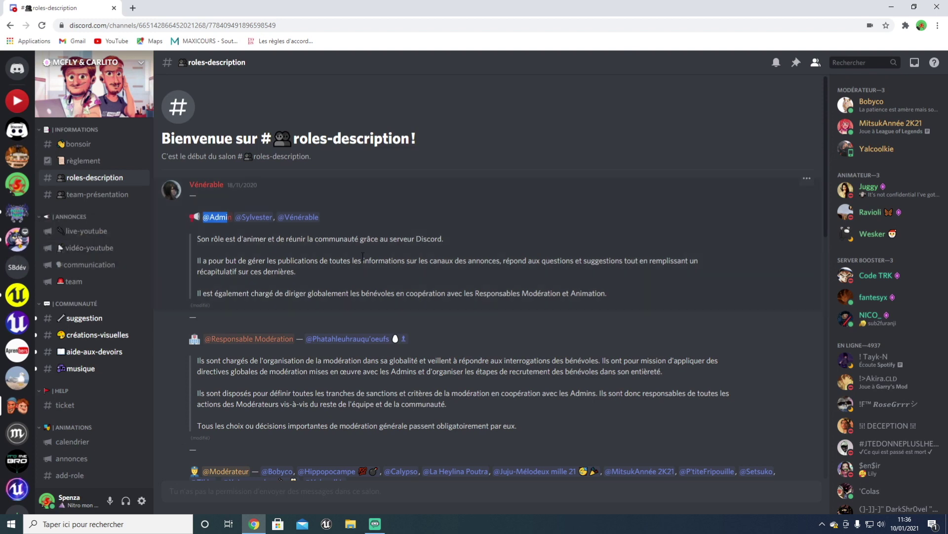
pyautogui.moveTo(272, 238); pyautogui.dragTo(429, 238)
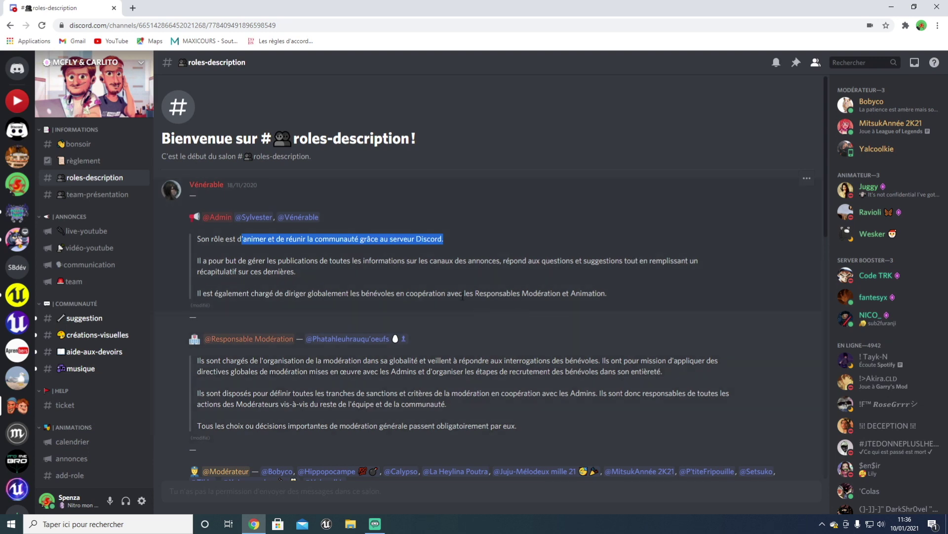
pyautogui.scroll(-2, 255, 330)
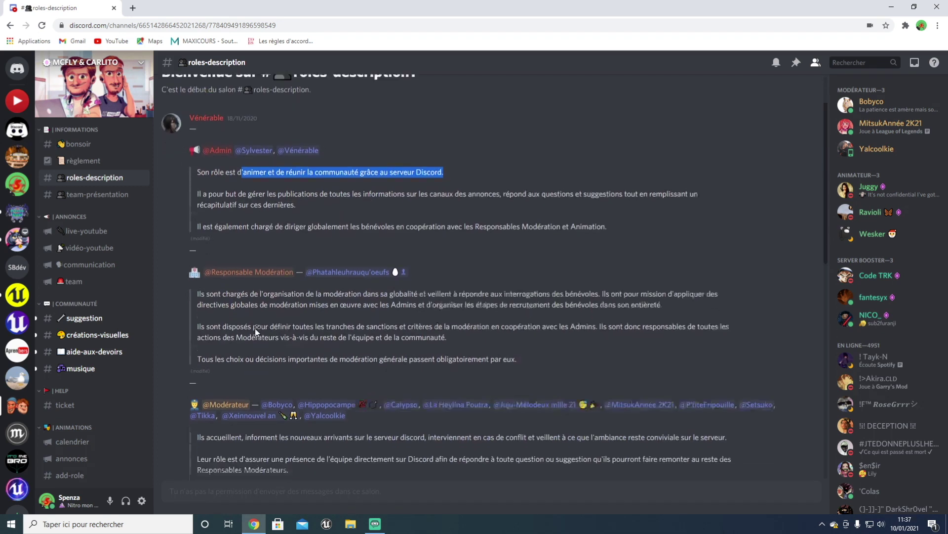
pyautogui.moveTo(207, 242); pyautogui.dragTo(295, 243)
pyautogui.click(287, 273)
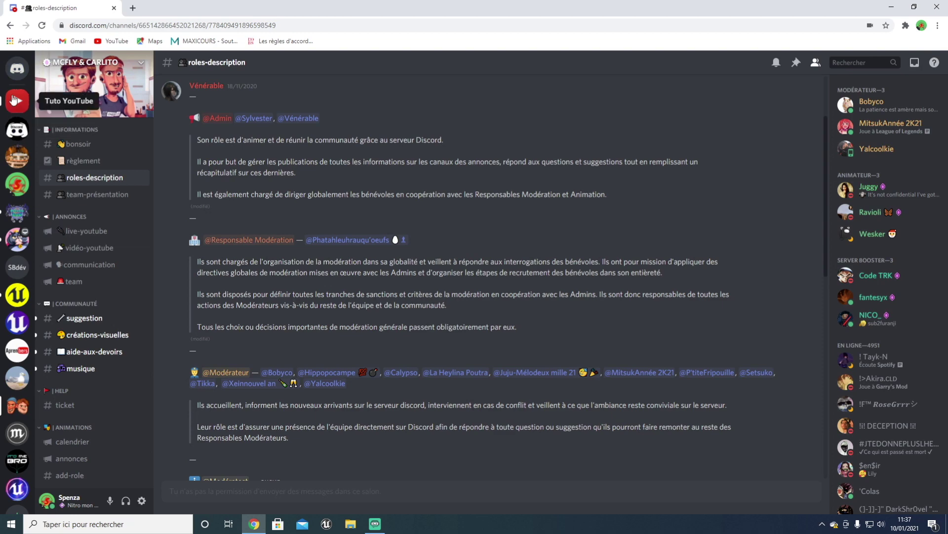
pyautogui.click(14, 100)
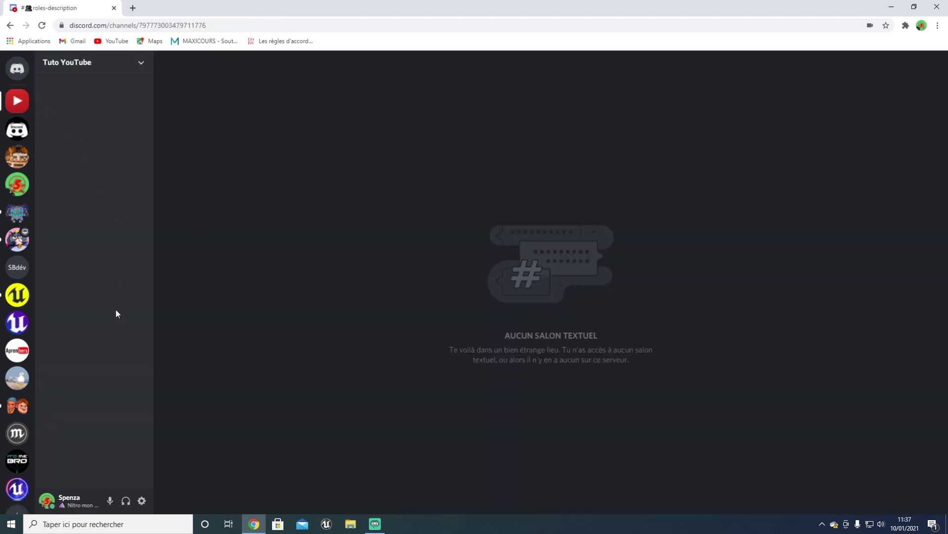
# - In the server's role settings, grant the Administrateur role the Expulser des membres, Bannir des membres and Gérer les pseudos permissions
pyautogui.click(79, 62)
pyautogui.click(131, 126)
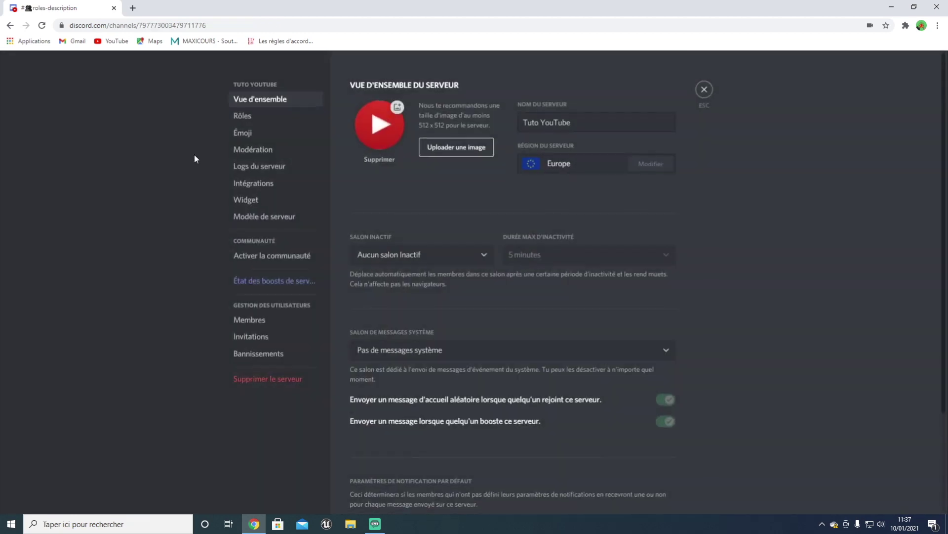
pyautogui.click(249, 119)
pyautogui.click(387, 168)
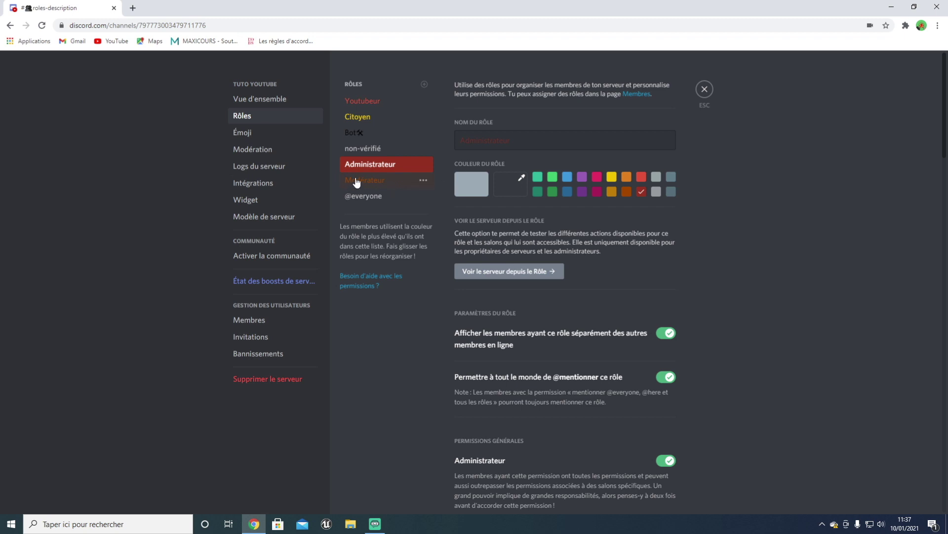
pyautogui.click(364, 181)
pyautogui.click(368, 170)
pyautogui.scroll(-8, 548, 225)
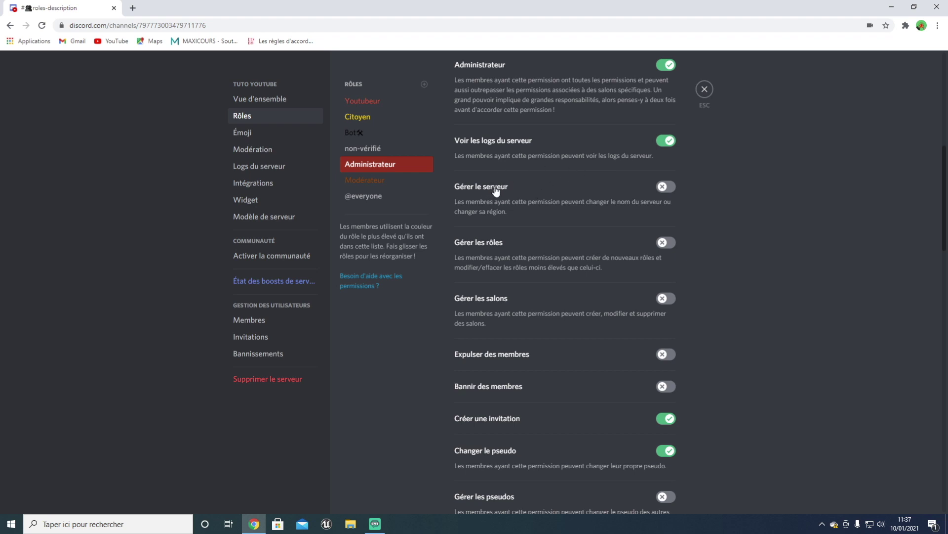
pyautogui.scroll(-3, 504, 249)
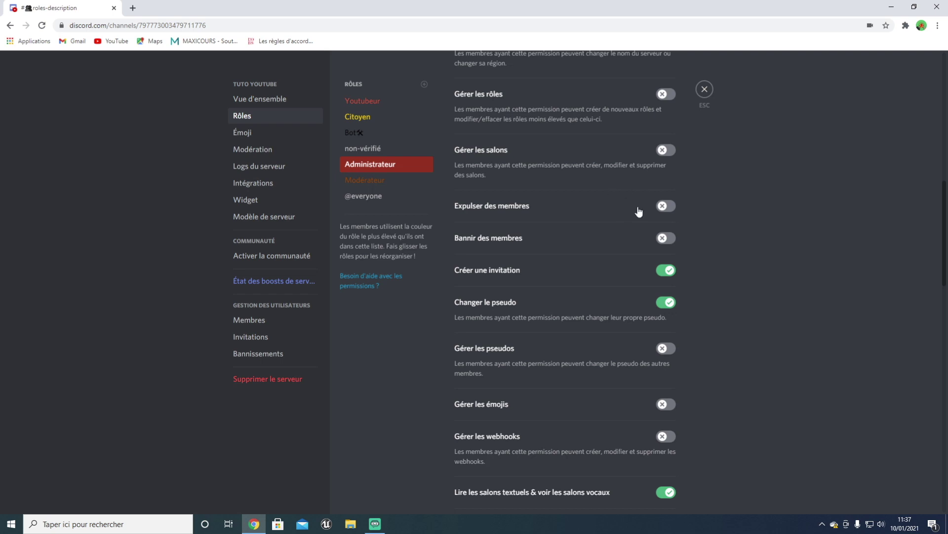
pyautogui.click(663, 207)
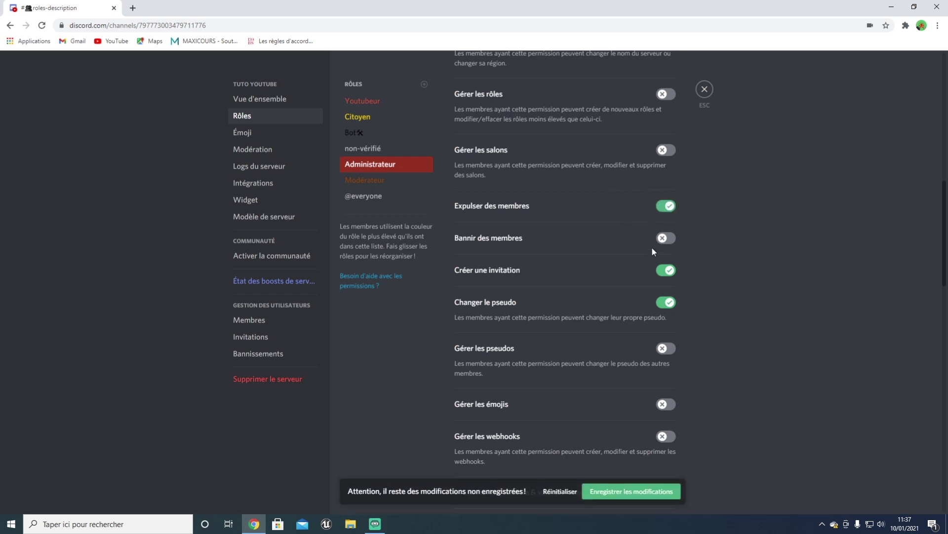
pyautogui.click(673, 240)
pyautogui.scroll(-2, 554, 296)
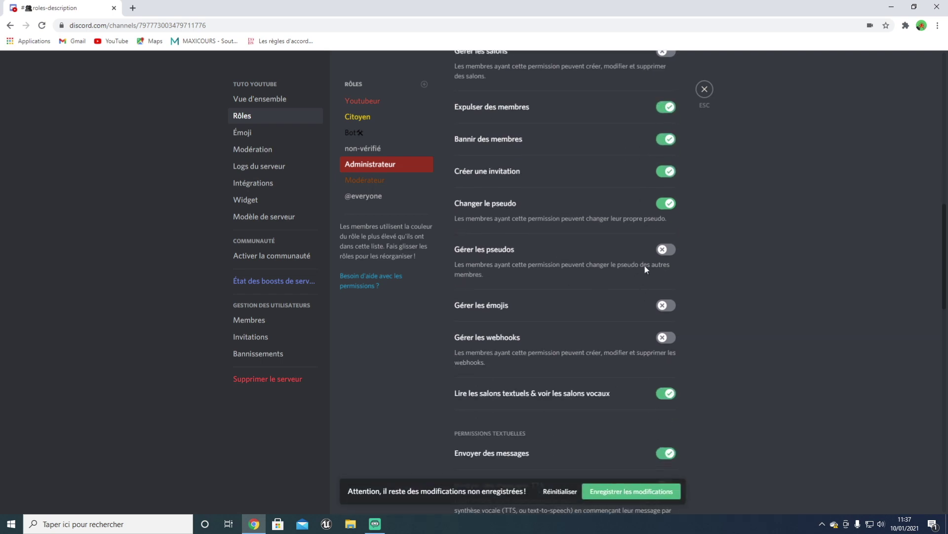
pyautogui.click(668, 251)
# - Grant the Administrateur role the Gérer les messages permission and save the role changes
pyautogui.scroll(-1, 582, 222)
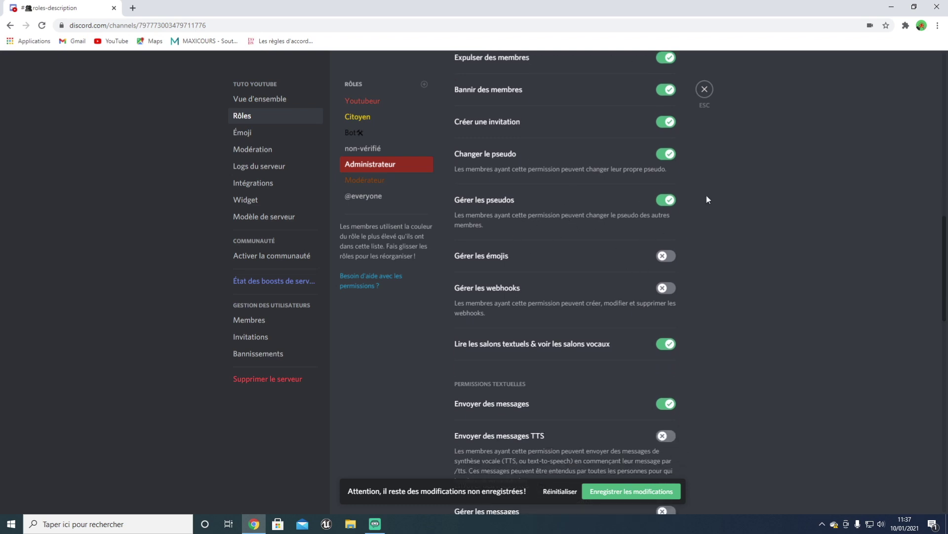
pyautogui.scroll(-1, 655, 220)
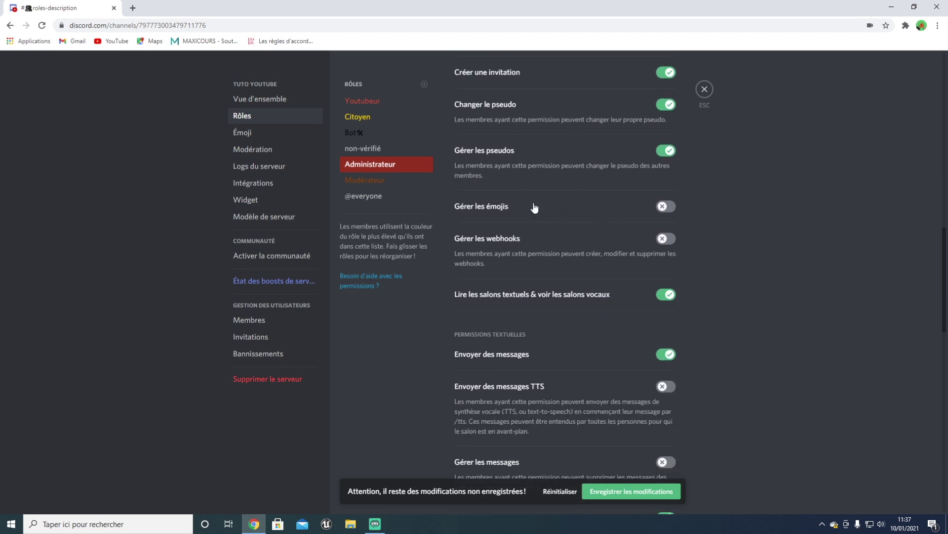
pyautogui.scroll(-1, 478, 273)
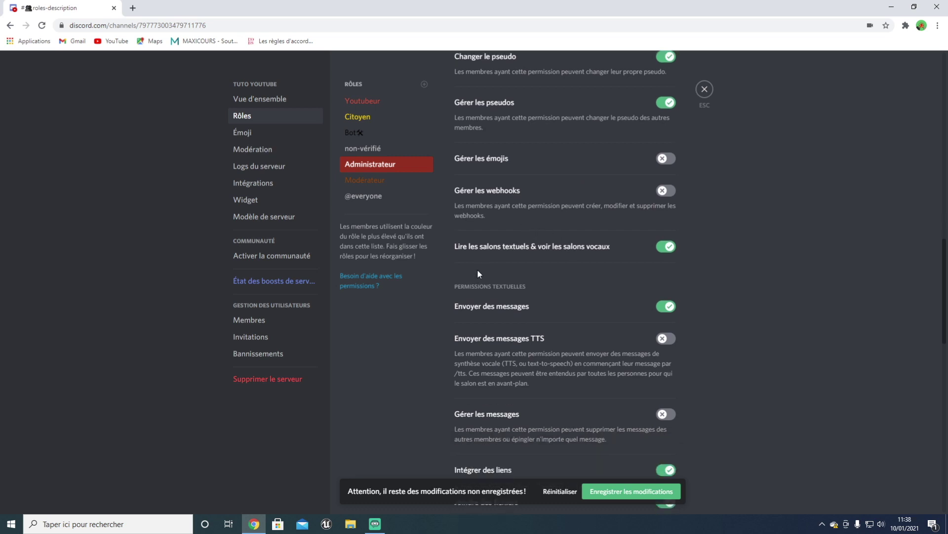
pyautogui.scroll(-1, 547, 297)
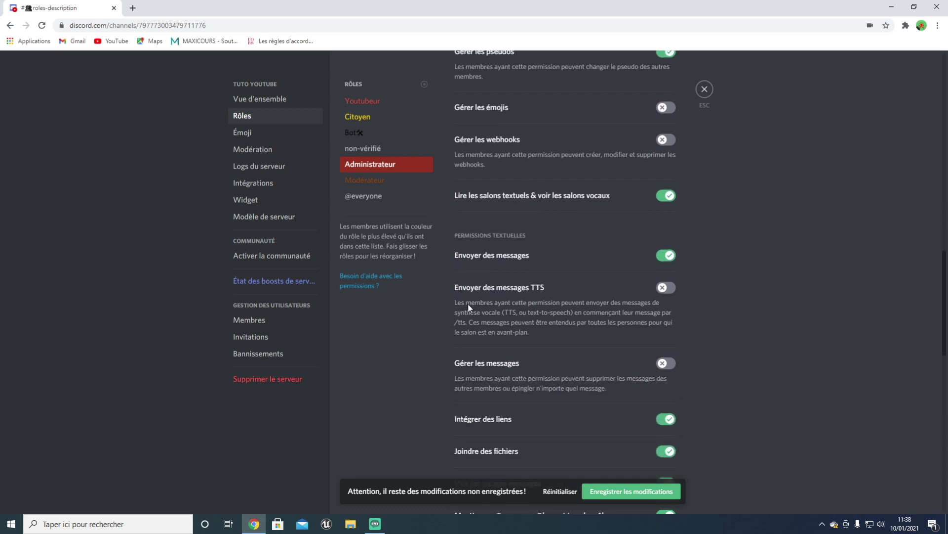
pyautogui.scroll(-1, 576, 304)
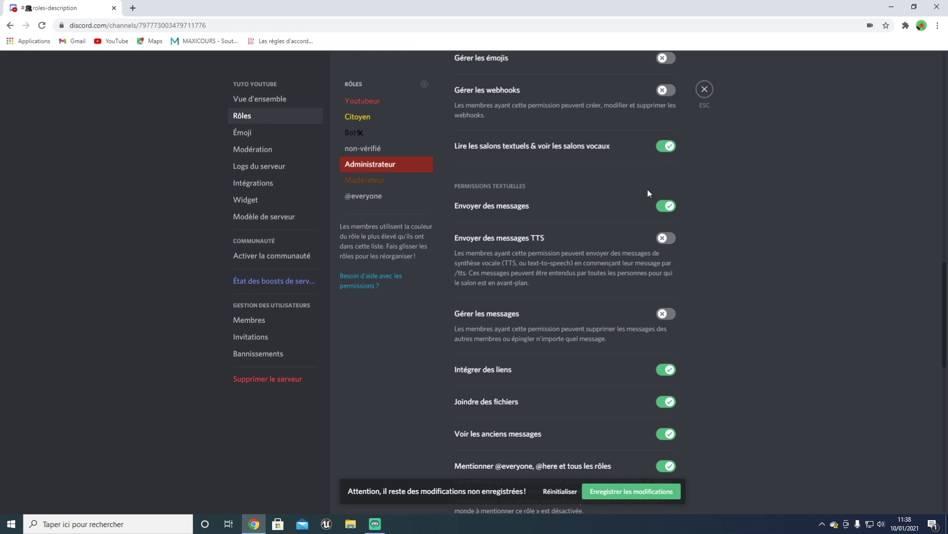
pyautogui.click(666, 314)
pyautogui.click(639, 497)
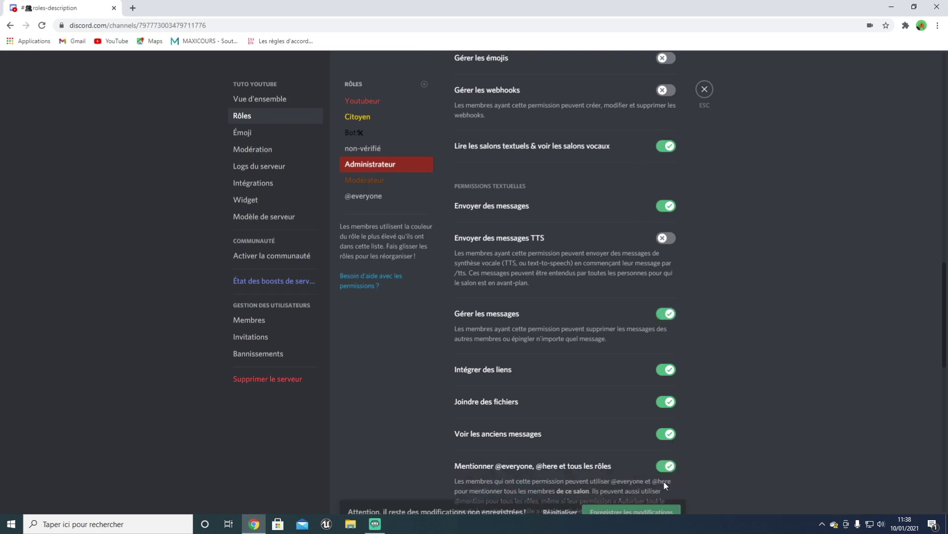
# - Allow the Administrateur role Couper le micro de membres, Mettre en sourdine des membres, Déplacer des membres and Voix prioritaire, and save
pyautogui.scroll(-2, 529, 273)
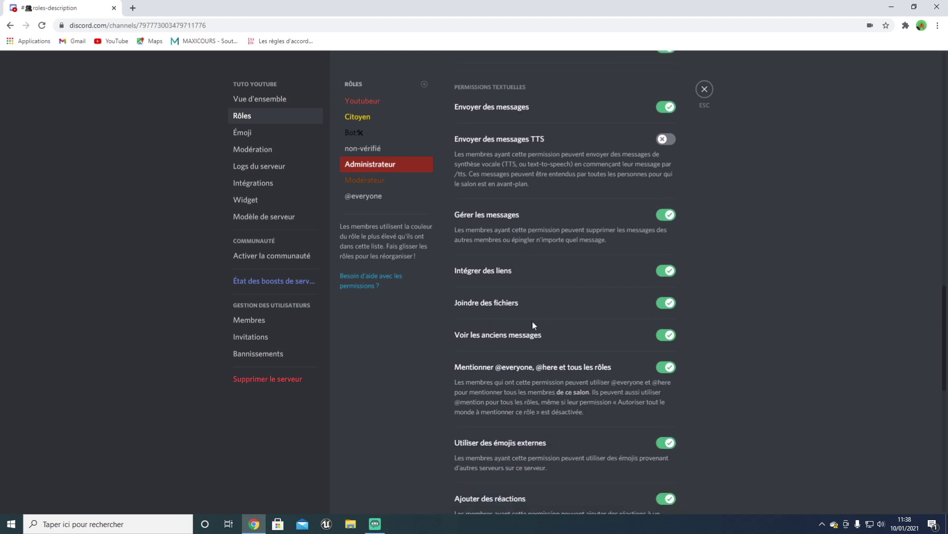
pyautogui.scroll(-1, 478, 363)
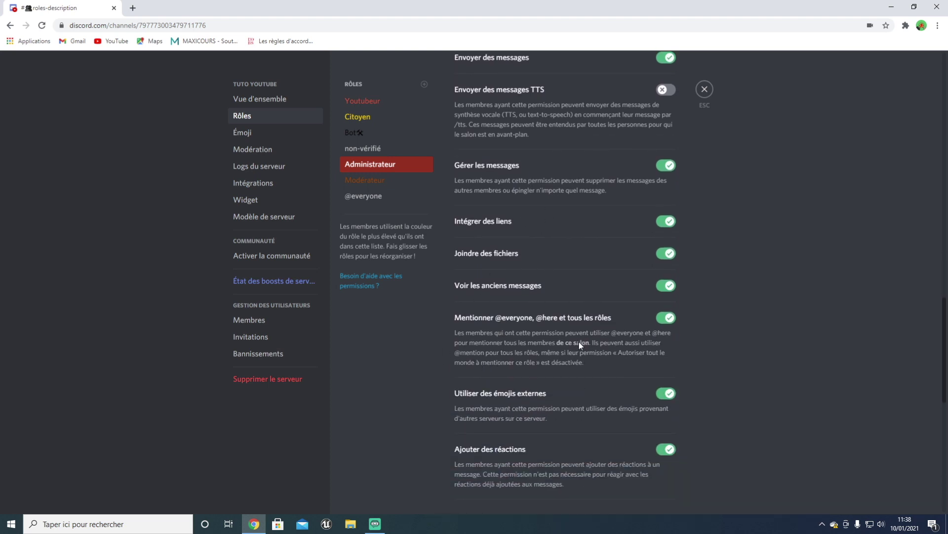
pyautogui.scroll(-2, 442, 295)
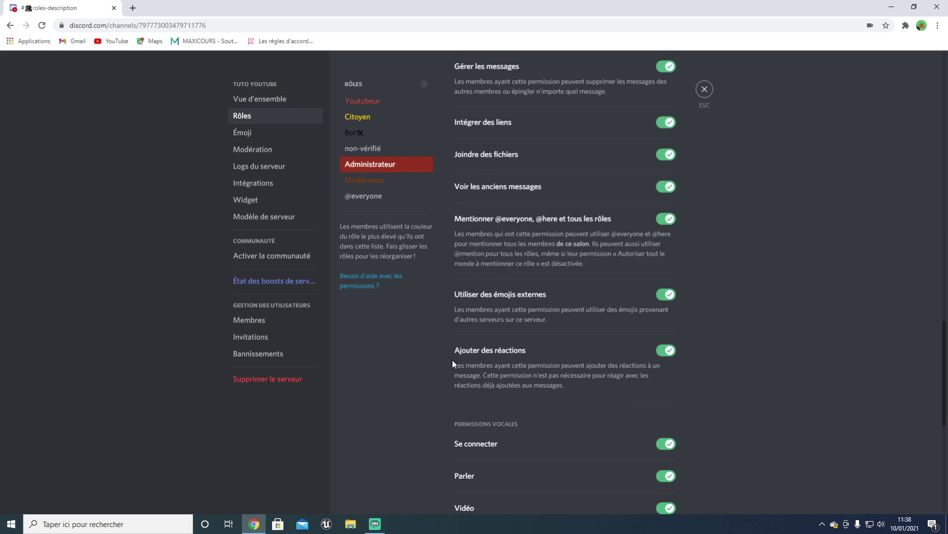
pyautogui.scroll(-3, 452, 360)
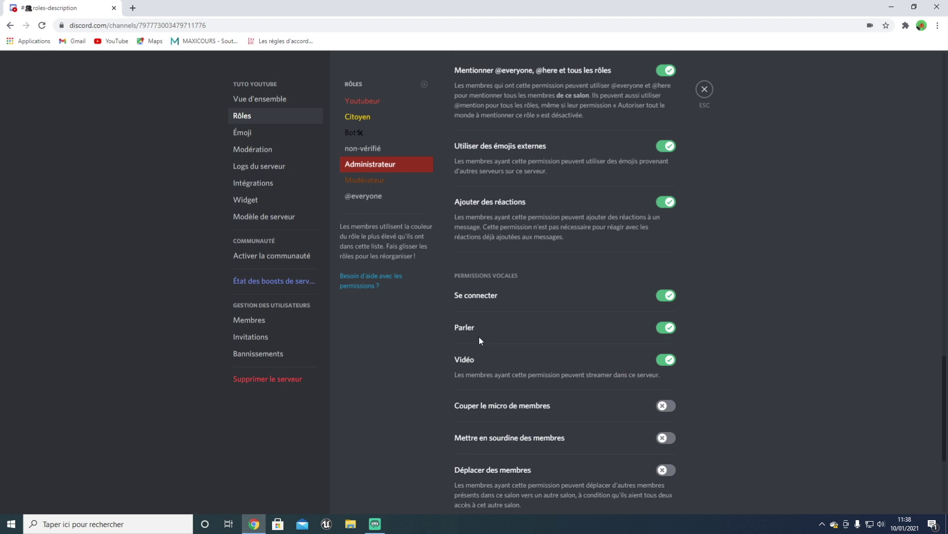
pyautogui.scroll(-1, 480, 340)
pyautogui.click(670, 363)
pyautogui.click(667, 389)
pyautogui.click(667, 420)
pyautogui.scroll(-3, 654, 422)
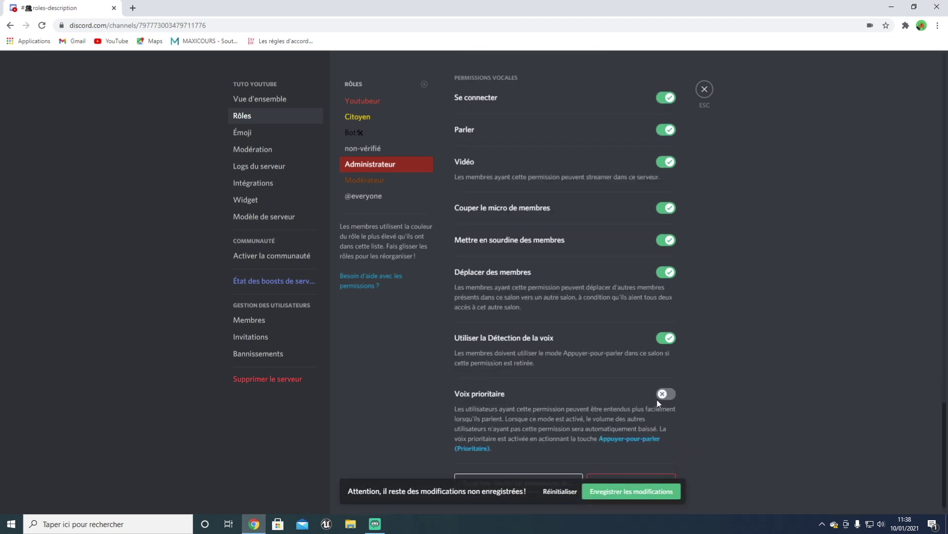
pyautogui.click(662, 396)
pyautogui.click(648, 490)
# - Grant the Modérateur role the Expulser des membres permission and save the change
pyautogui.click(395, 181)
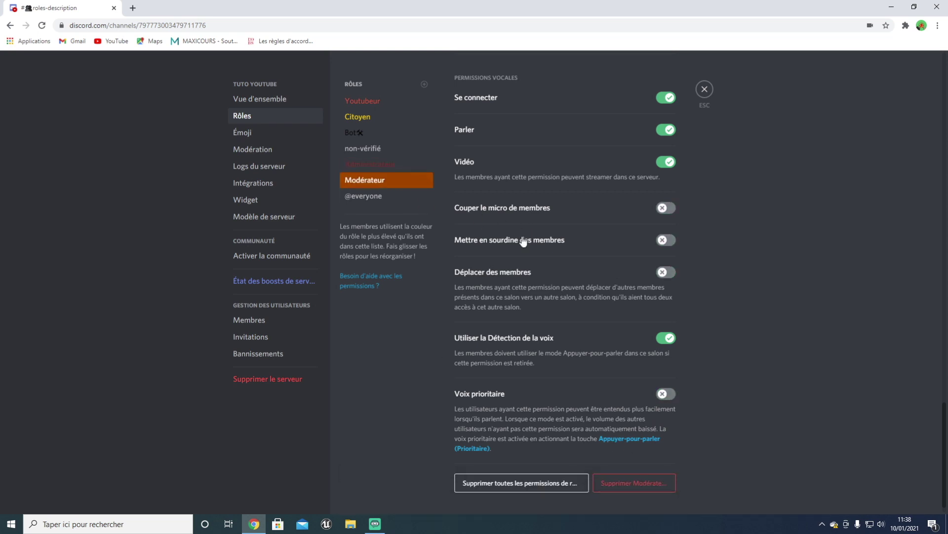
pyautogui.scroll(15, 568, 250)
pyautogui.scroll(5, 568, 249)
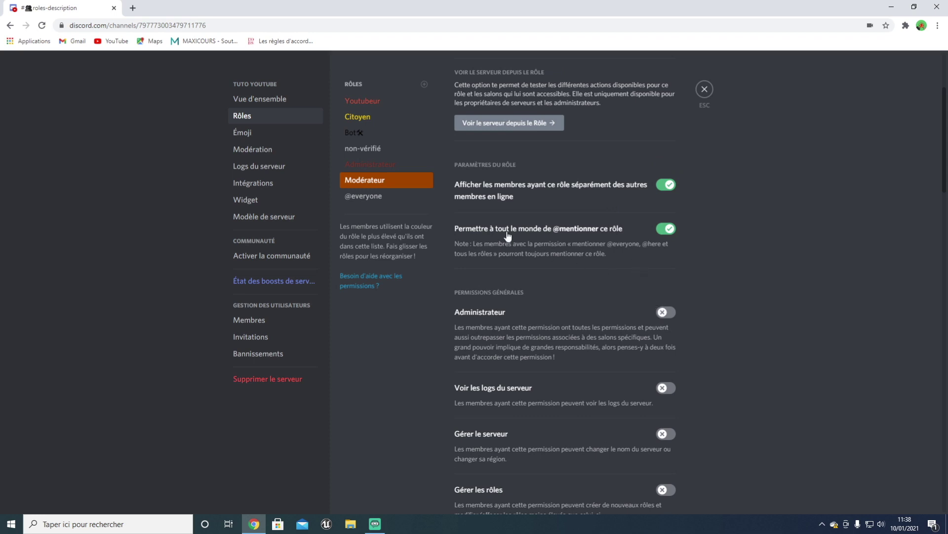
pyautogui.scroll(-3, 610, 345)
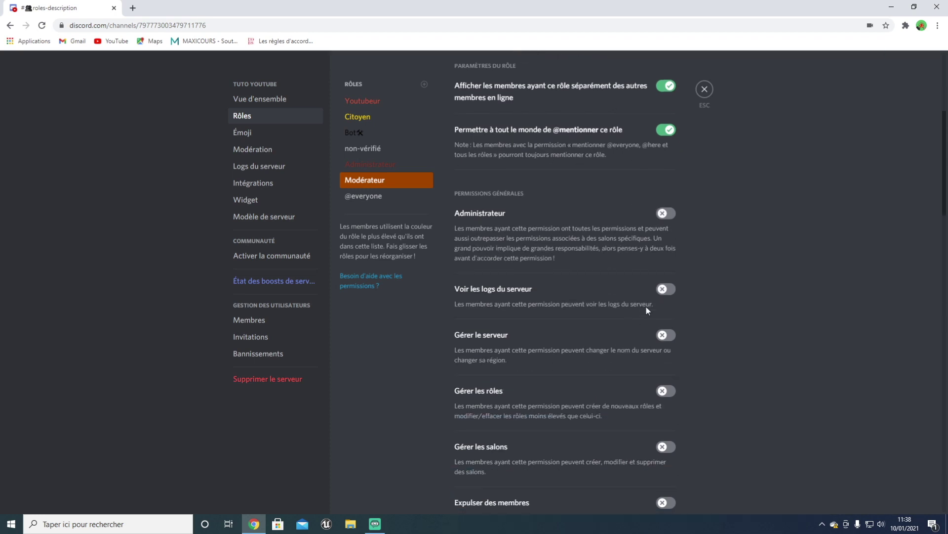
pyautogui.scroll(-5, 549, 323)
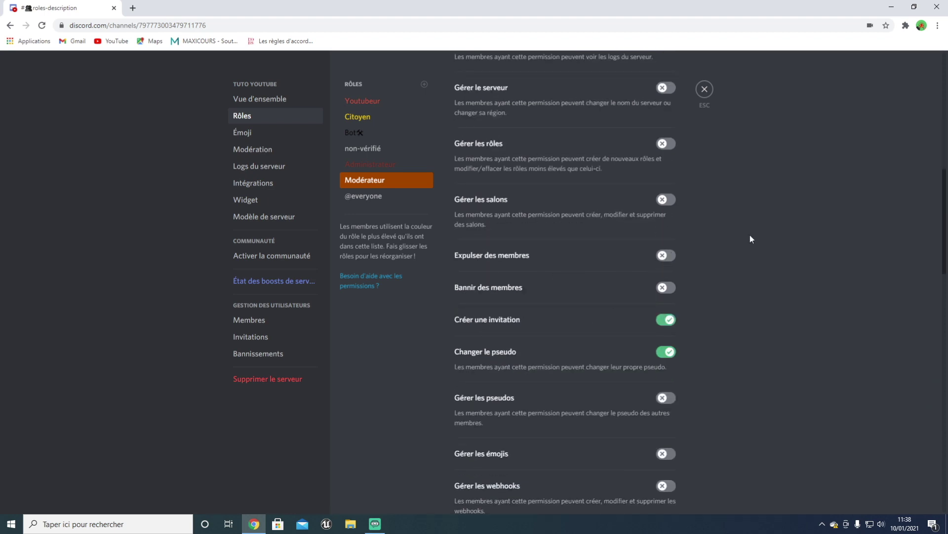
pyautogui.click(667, 255)
pyautogui.click(602, 492)
# - Grant the Modérateur role the Gérer les pseudos and Gérer les messages permissions
pyautogui.scroll(-1, 584, 256)
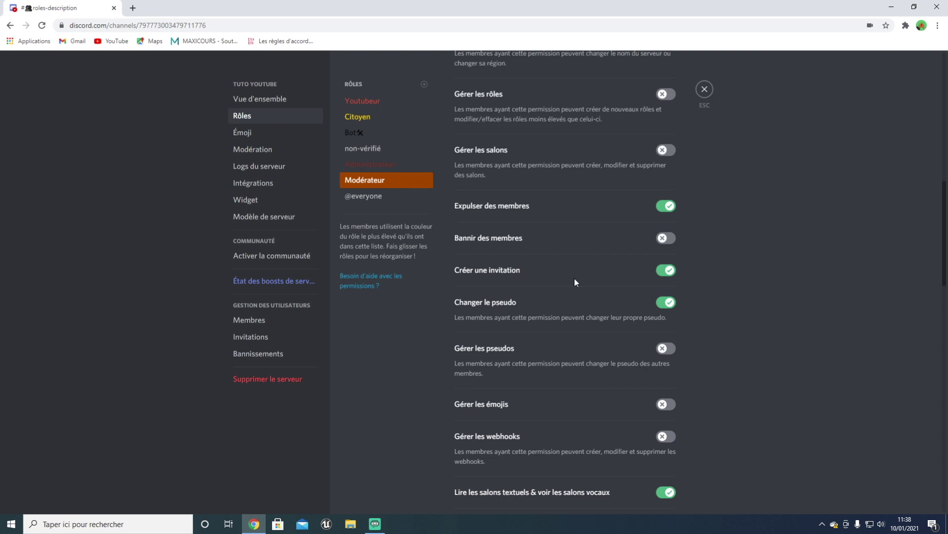
pyautogui.scroll(-1, 532, 346)
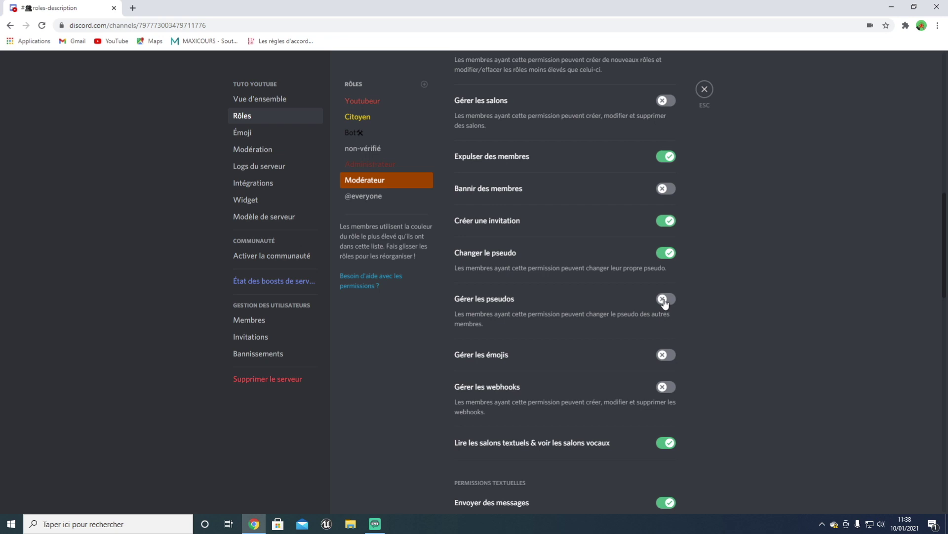
pyautogui.click(665, 301)
pyautogui.scroll(-5, 636, 348)
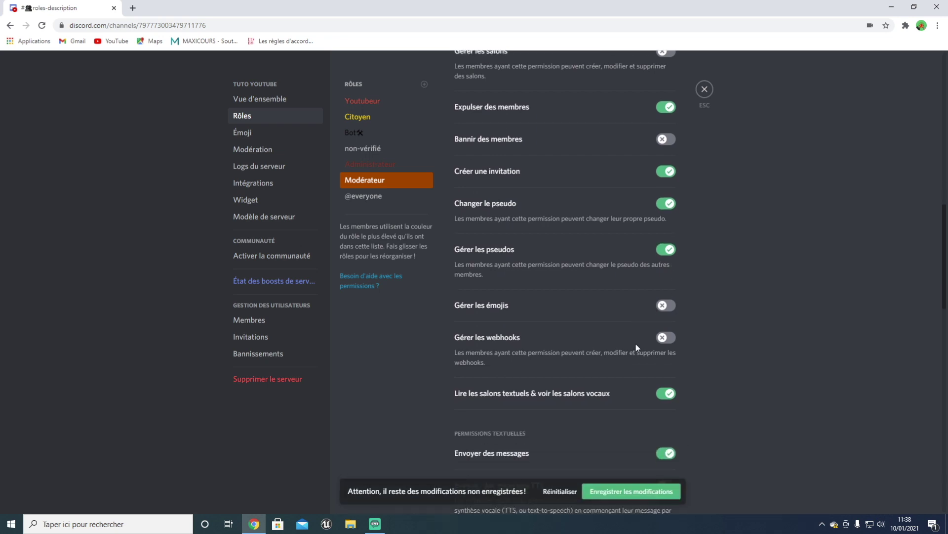
pyautogui.scroll(-1, 642, 343)
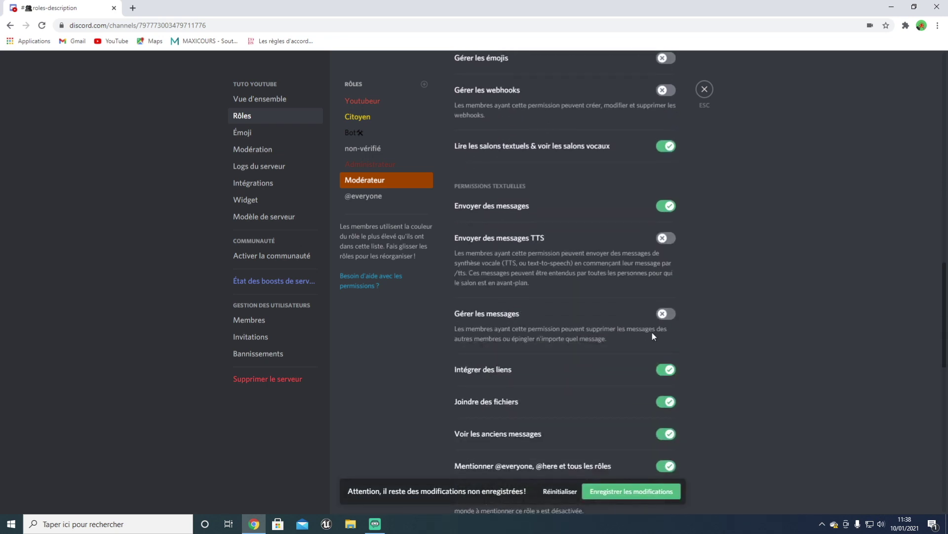
pyautogui.click(671, 316)
# - Allow the Modérateur role Couper le micro de membres, Mettre en sourdine des membres, Déplacer des membres and Voix prioritaire, and save
pyautogui.scroll(-4, 665, 319)
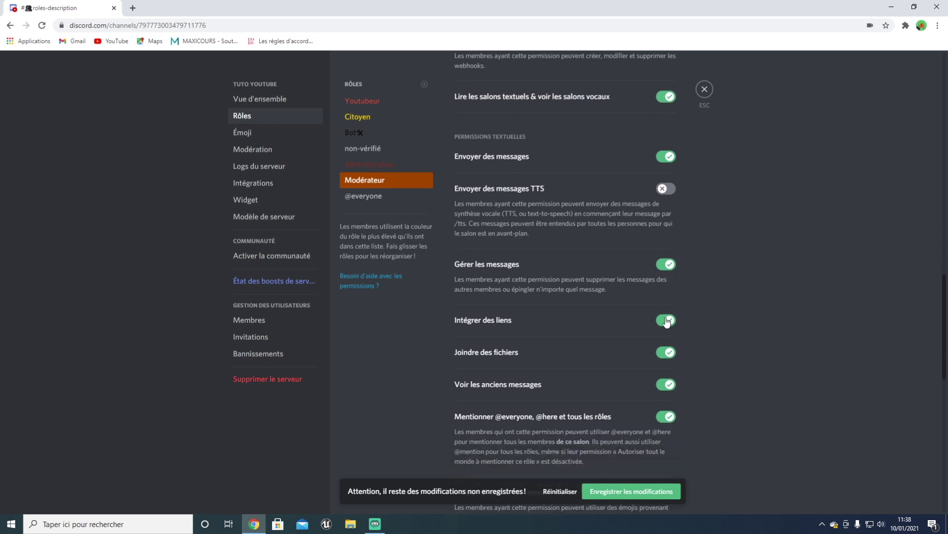
pyautogui.scroll(-7, 662, 316)
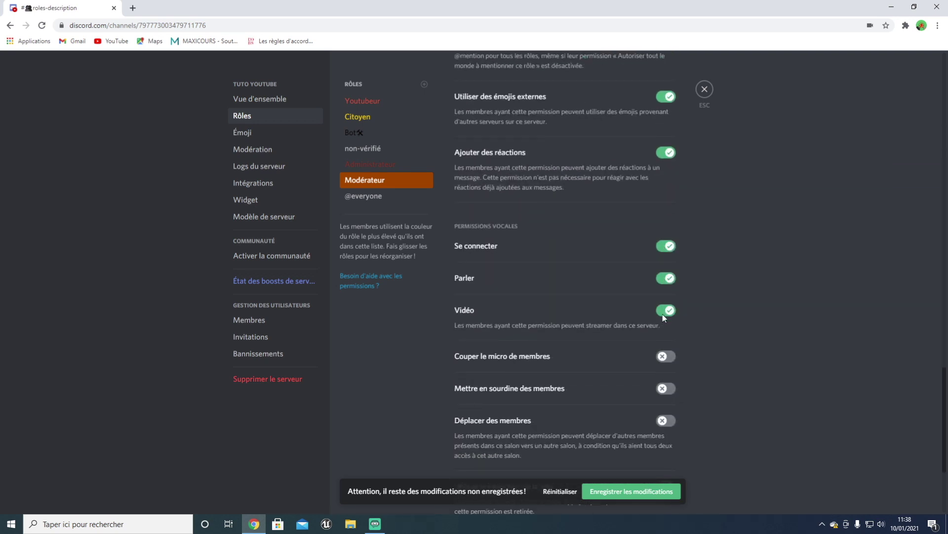
pyautogui.click(666, 258)
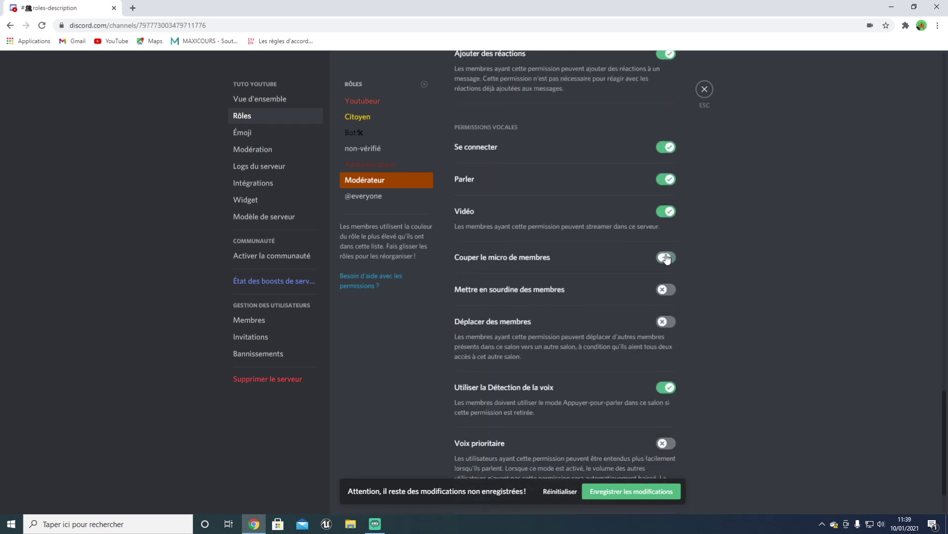
pyautogui.click(673, 296)
pyautogui.scroll(-1, 656, 318)
pyautogui.click(671, 378)
pyautogui.click(637, 491)
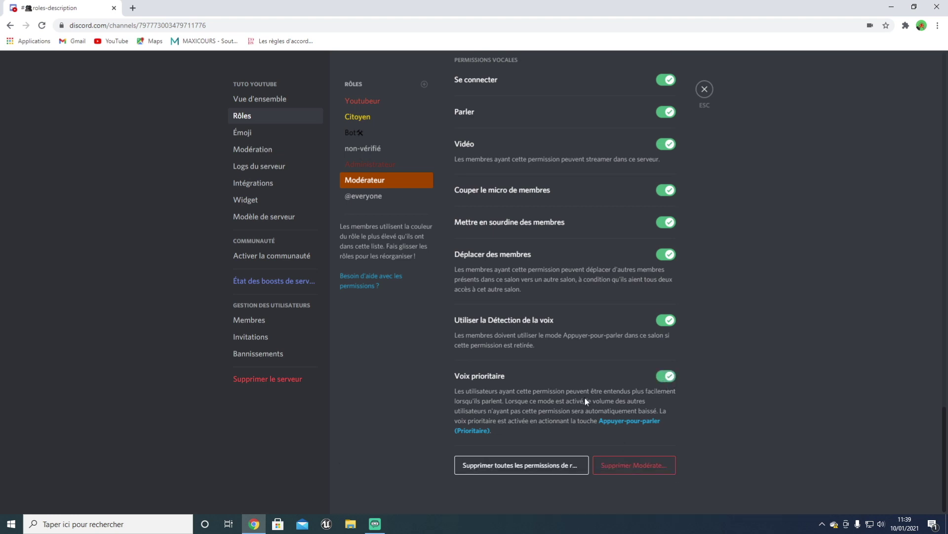
# - Reorder the roles so that Administrateur and Modérateur sit between Youtubeur and Citoyen, and save the new order
pyautogui.moveTo(388, 164); pyautogui.dragTo(388, 117)
pyautogui.moveTo(377, 180); pyautogui.dragTo(382, 132)
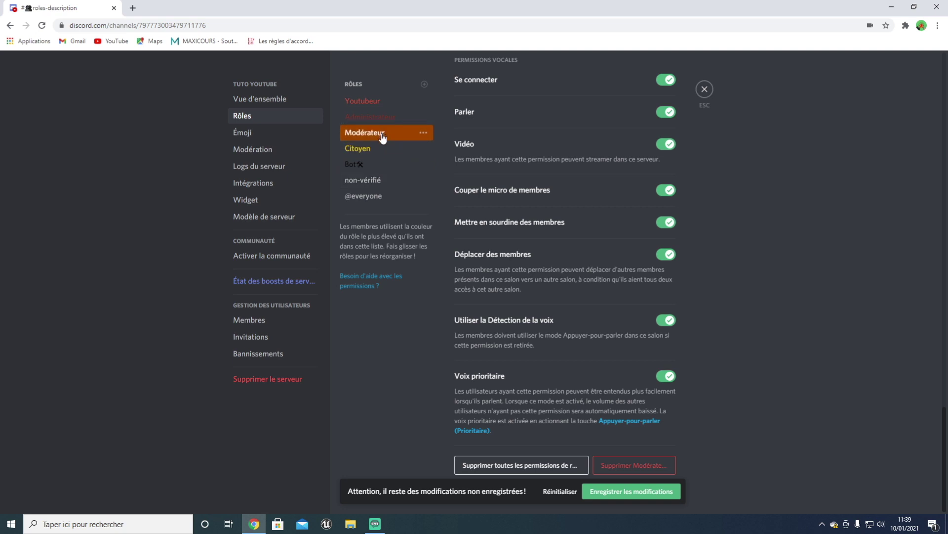
pyautogui.click(632, 491)
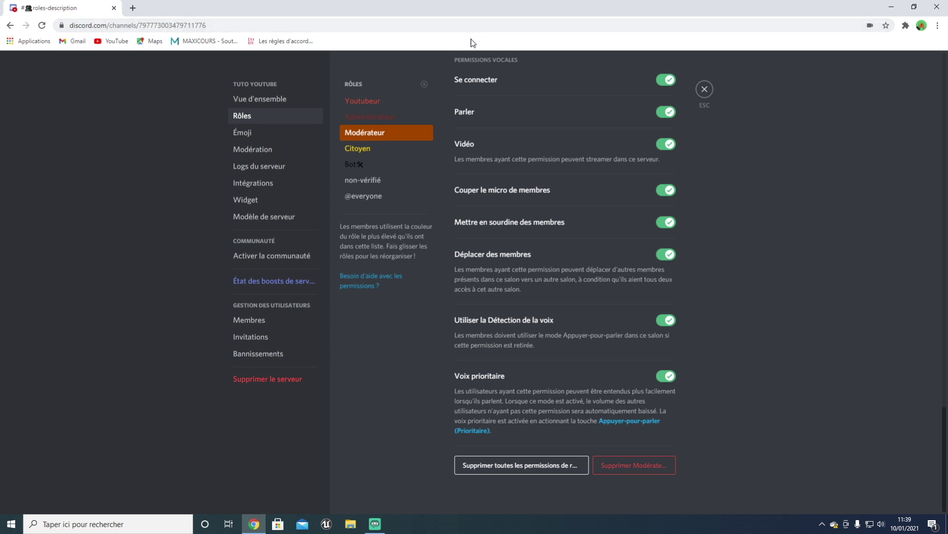
# - Create a new role named Animateur with the light green colour and save it
pyautogui.click(424, 84)
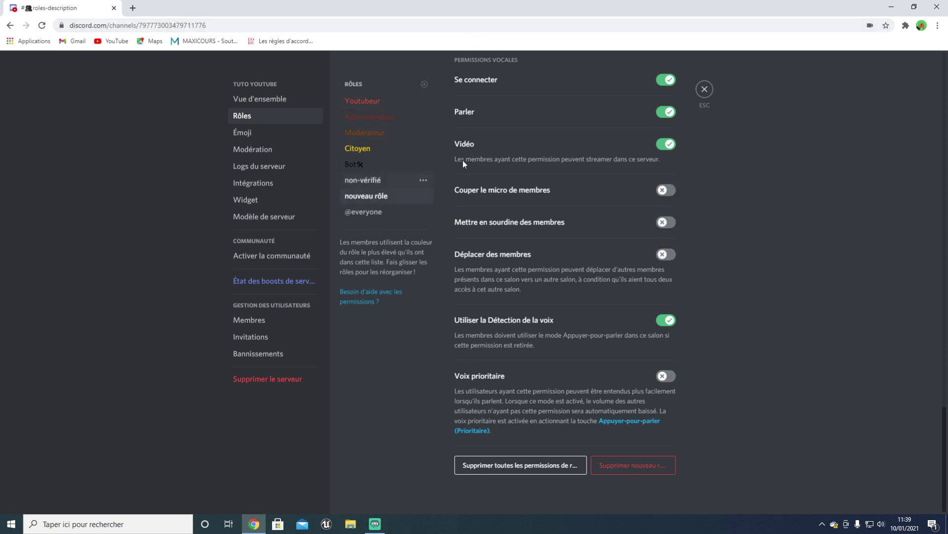
pyautogui.scroll(20, 514, 138)
pyautogui.tripleClick(516, 139)
pyautogui.write('Animateur')
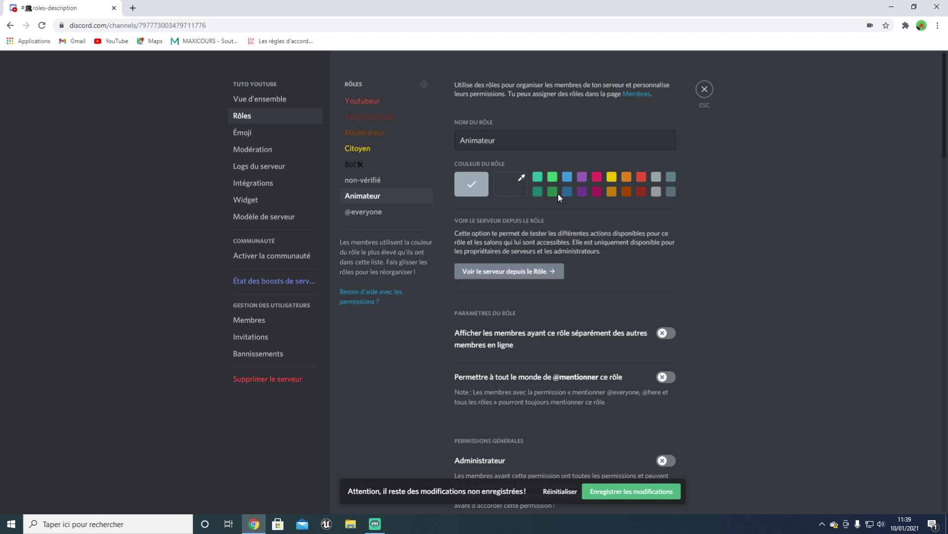
pyautogui.click(552, 177)
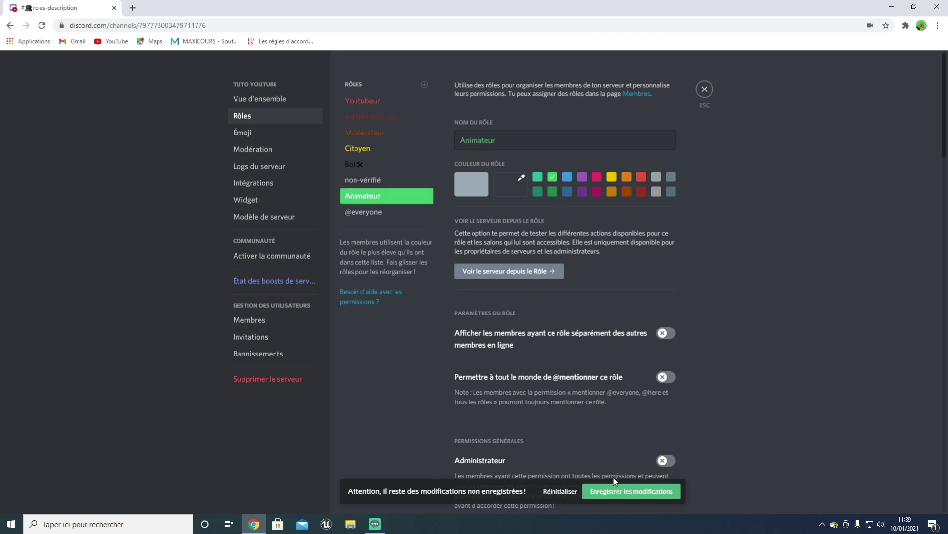
pyautogui.click(615, 491)
pyautogui.click(666, 333)
pyautogui.click(666, 377)
# - Revoke the Intégrer des liens and Joindre des fichiers permissions from the Animateur role
pyautogui.scroll(-4, 561, 421)
pyautogui.scroll(-6, 581, 336)
pyautogui.scroll(-8, 588, 345)
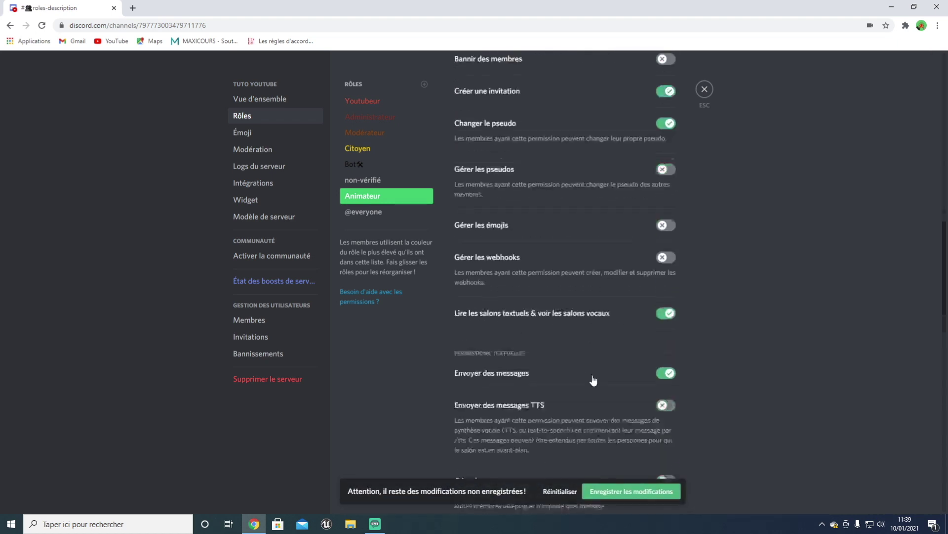
pyautogui.scroll(-1, 591, 378)
pyautogui.scroll(-3, 596, 392)
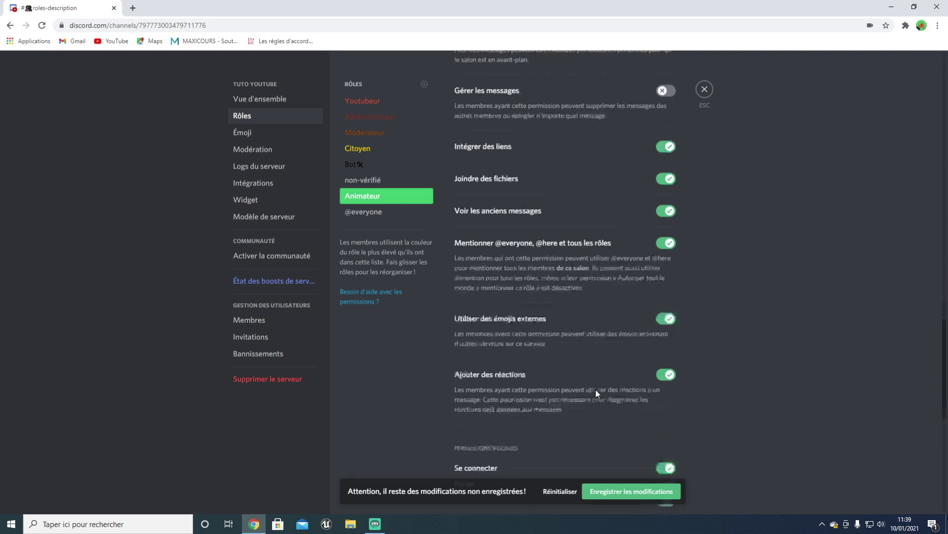
pyautogui.scroll(2, 640, 261)
pyautogui.click(665, 221)
pyautogui.click(665, 253)
pyautogui.click(662, 222)
pyautogui.click(665, 253)
pyautogui.scroll(-6, 646, 319)
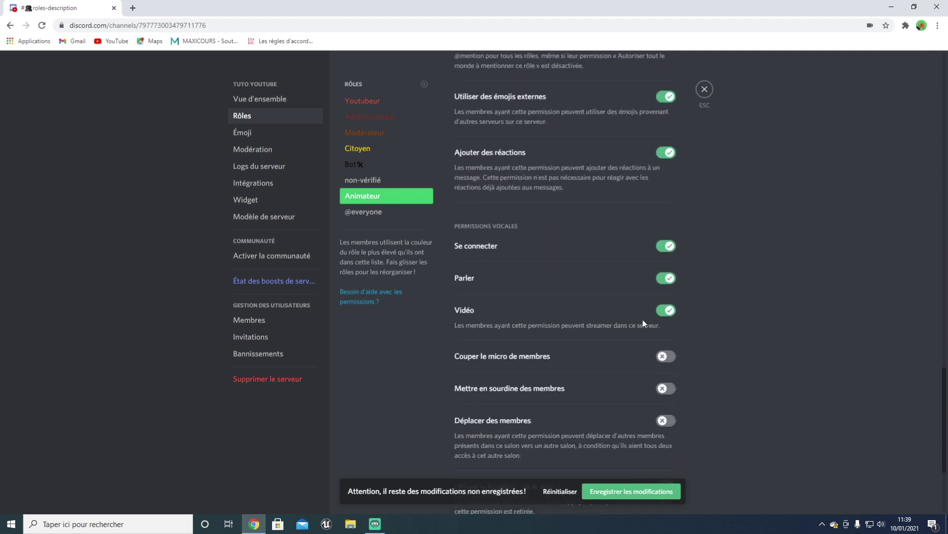
pyautogui.scroll(7, 642, 319)
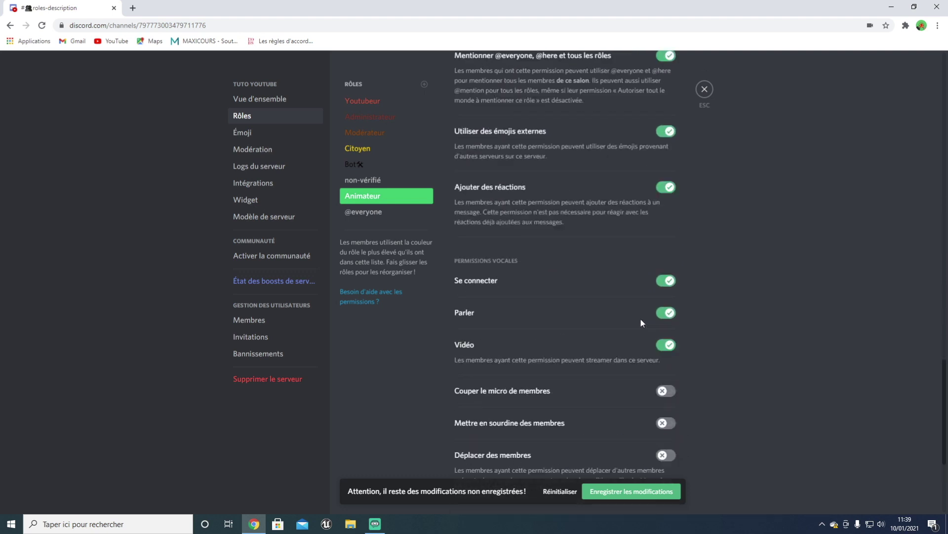
pyautogui.click(665, 270)
pyautogui.click(667, 302)
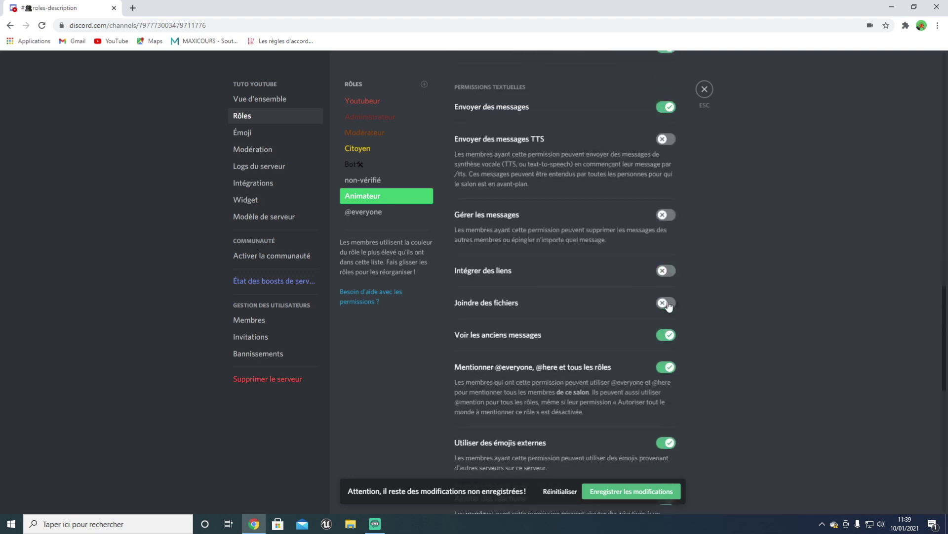
# - Move the Animateur role up between Modérateur and Citoyen in the role order
pyautogui.scroll(-5, 668, 300)
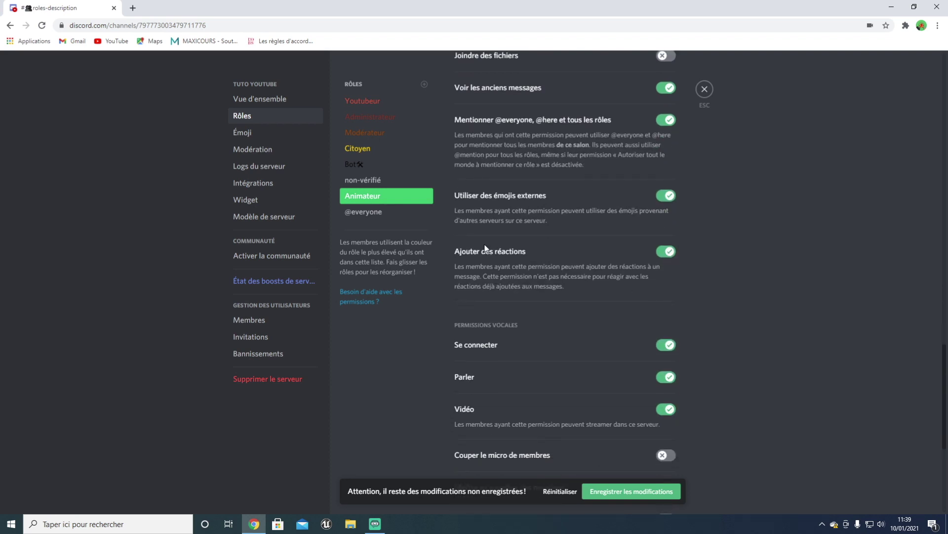
pyautogui.moveTo(390, 199); pyautogui.dragTo(390, 147)
pyautogui.click(386, 165)
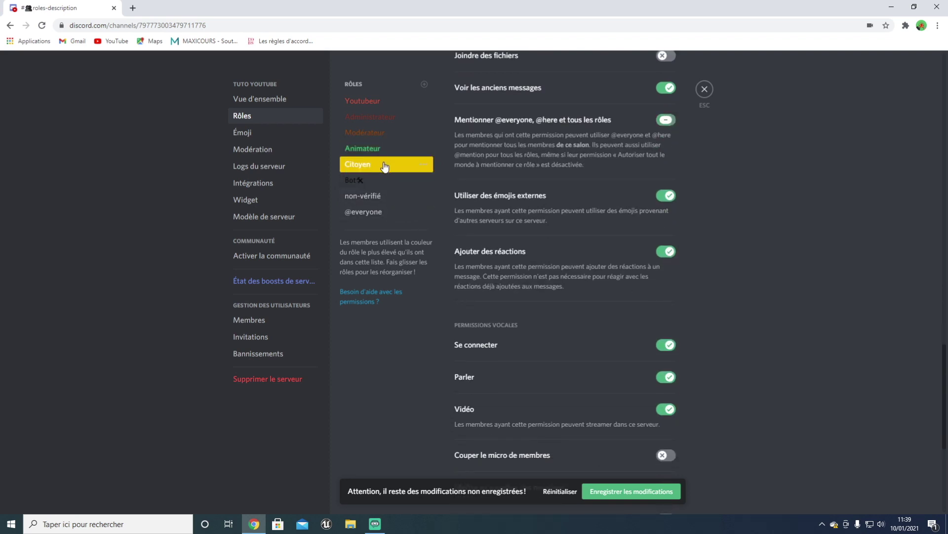
pyautogui.click(385, 148)
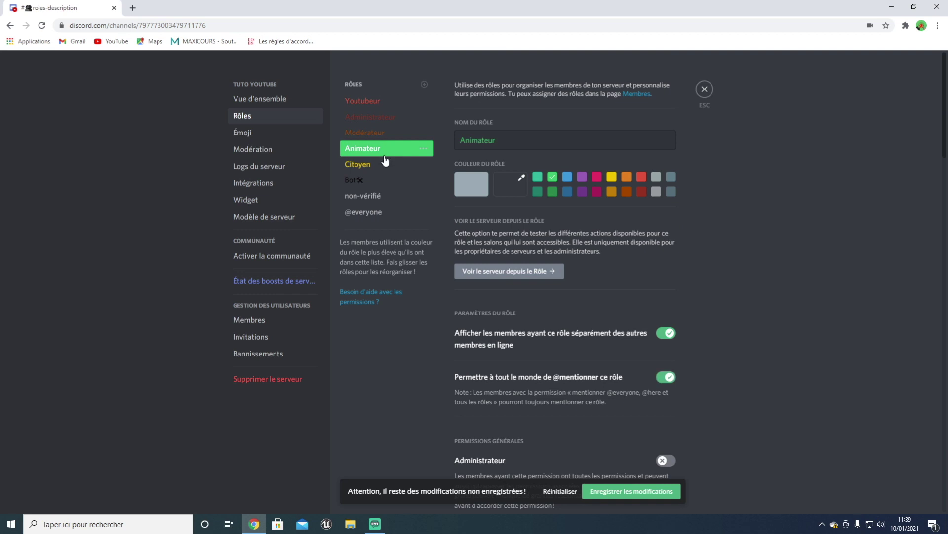
# - Compare the Animateur role's settings, general, text and voice permissions with those of the Citoyen role
pyautogui.scroll(-1, 531, 214)
pyautogui.scroll(-4, 531, 215)
pyautogui.click(377, 164)
pyautogui.click(377, 148)
pyautogui.click(377, 164)
pyautogui.click(377, 149)
pyautogui.click(665, 132)
pyautogui.click(665, 133)
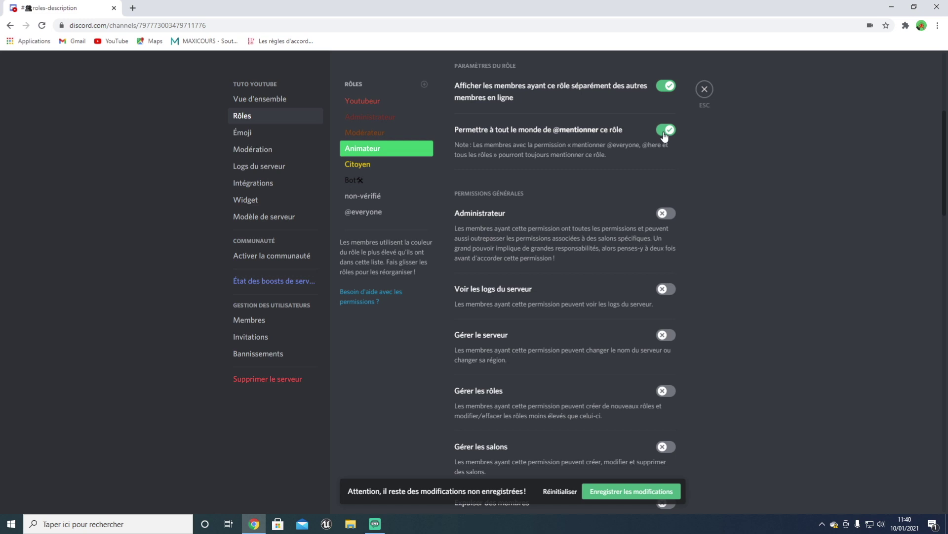
pyautogui.scroll(-3, 657, 134)
pyautogui.click(398, 166)
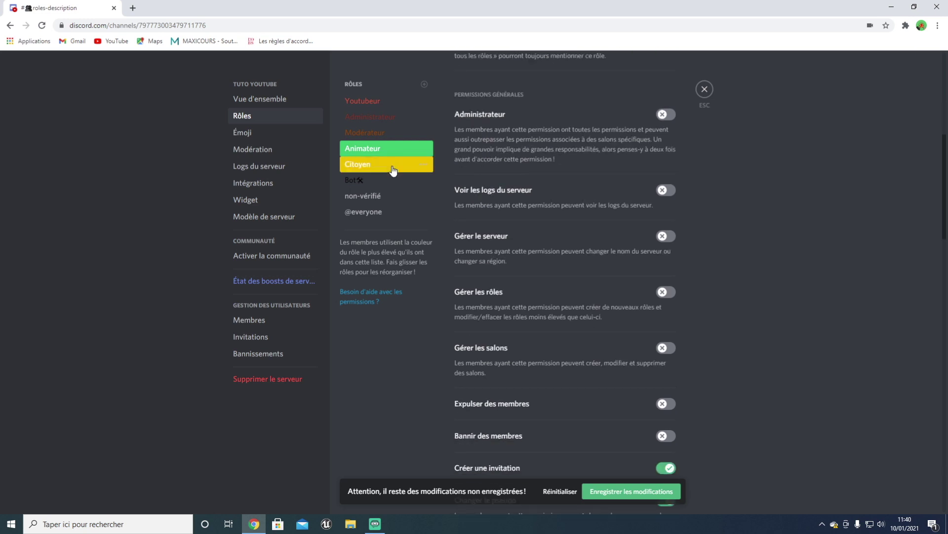
pyautogui.scroll(-8, 399, 168)
pyautogui.click(388, 148)
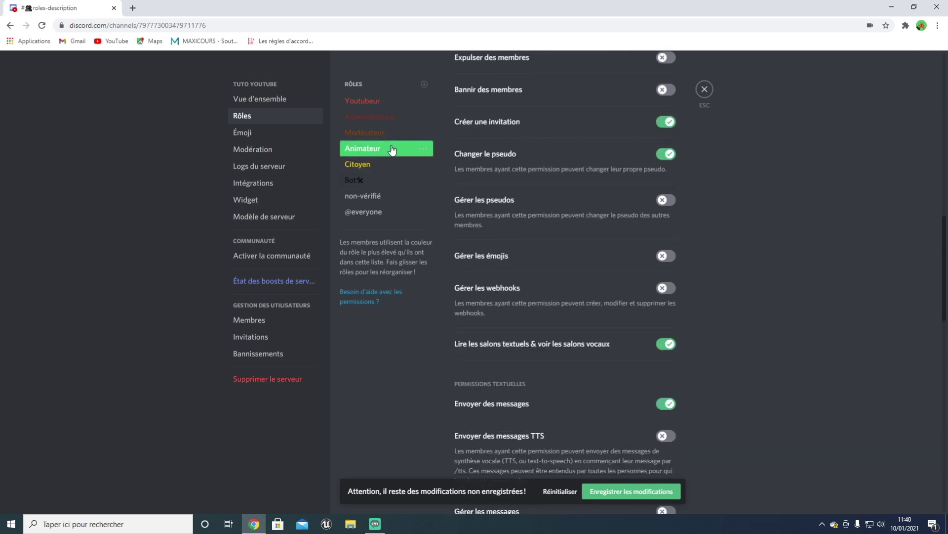
pyautogui.click(390, 163)
pyautogui.click(389, 149)
pyautogui.scroll(-9, 533, 215)
pyautogui.click(383, 165)
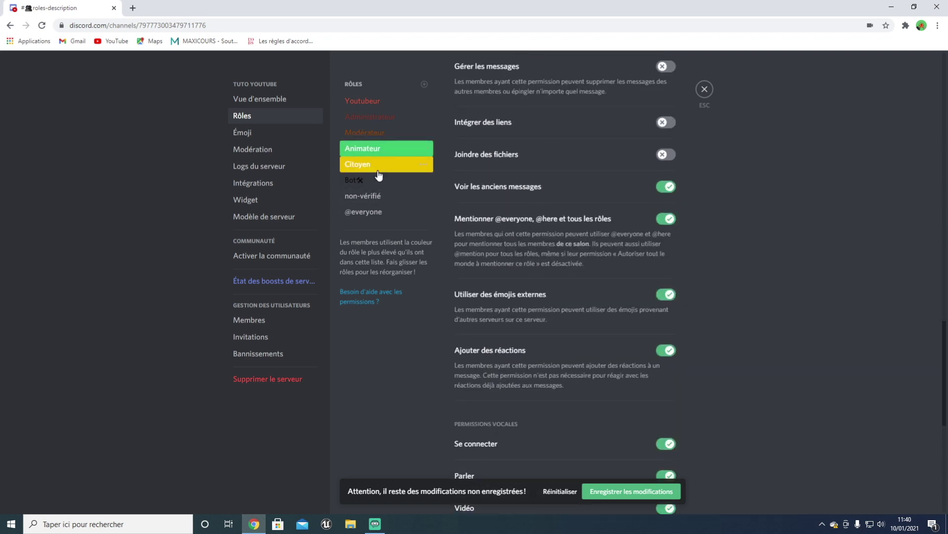
pyautogui.click(388, 148)
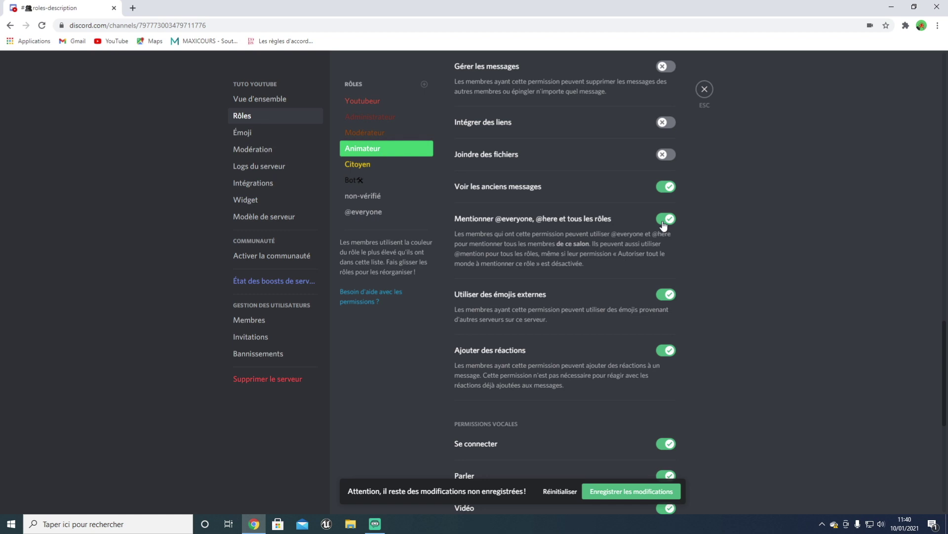
pyautogui.scroll(-7, 664, 225)
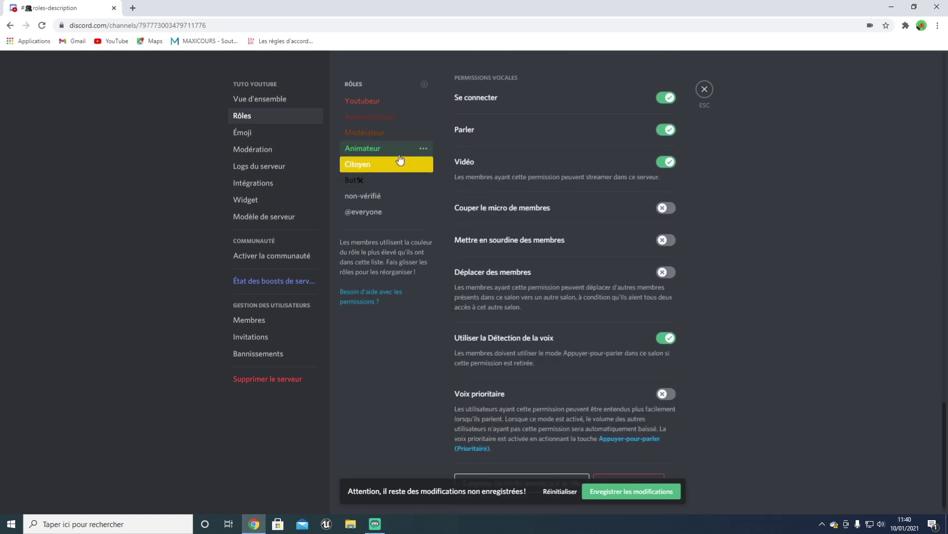
# - Save the Animateur role's settings and new position, and leave the server settings
pyautogui.scroll(-1, 544, 345)
pyautogui.click(625, 491)
pyautogui.scroll(7, 494, 173)
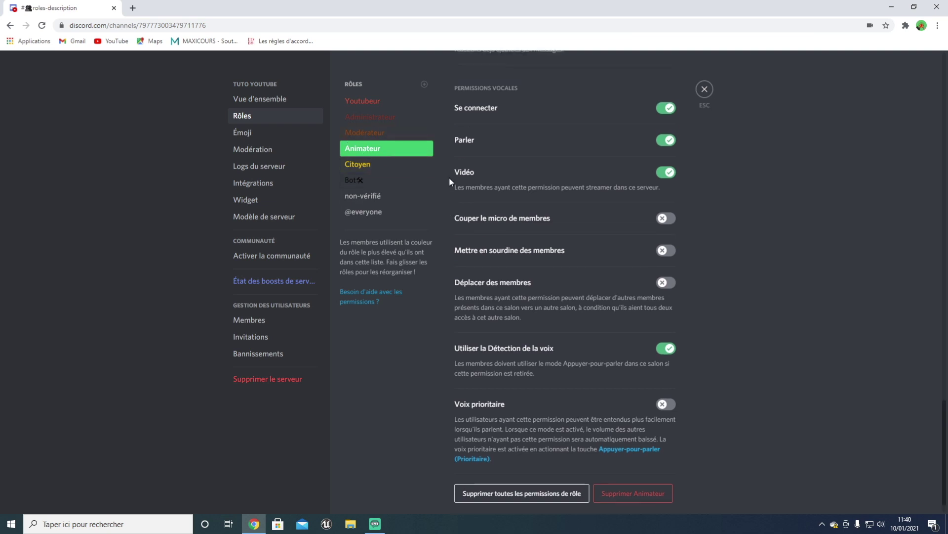
pyautogui.click(704, 90)
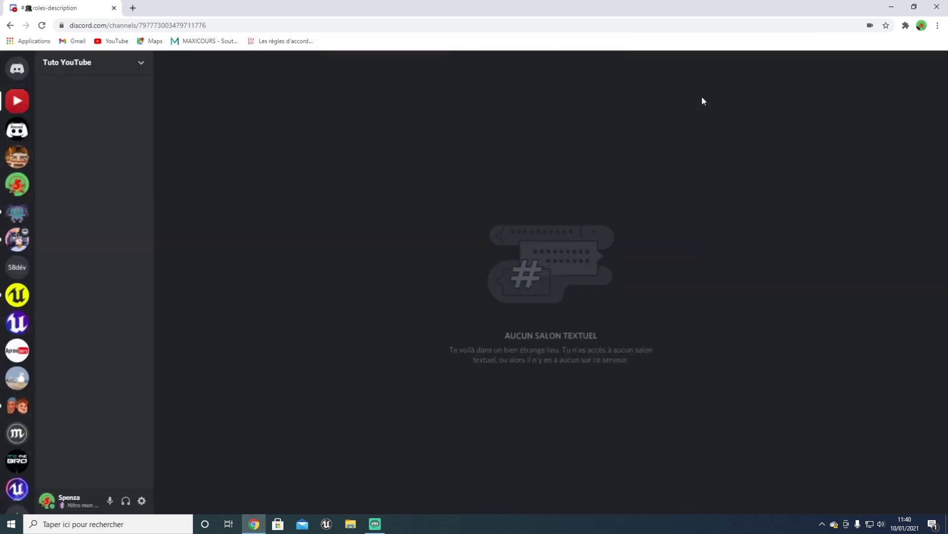
# - In the server settings, create a role named Responsable animation with the dark green colour and save it
pyautogui.click(92, 68)
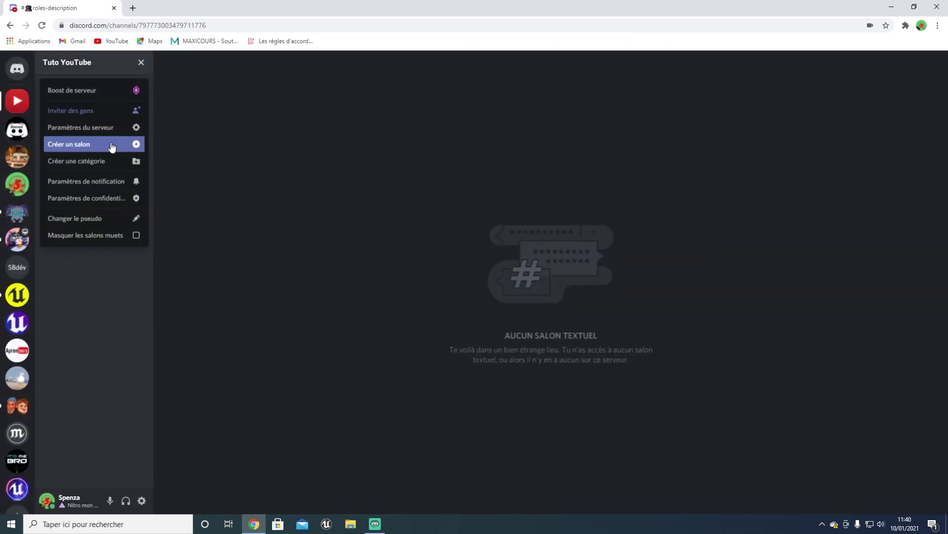
pyautogui.click(116, 125)
pyautogui.click(304, 115)
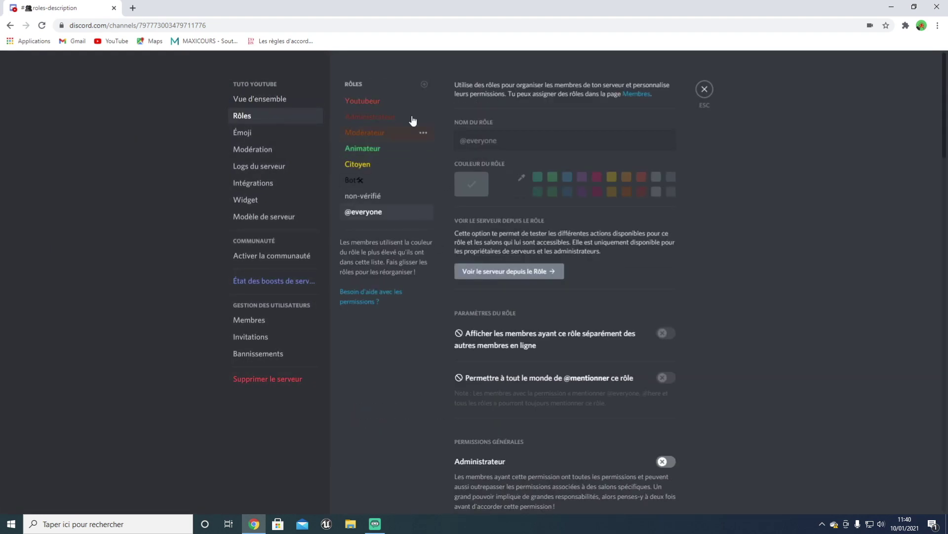
pyautogui.click(424, 85)
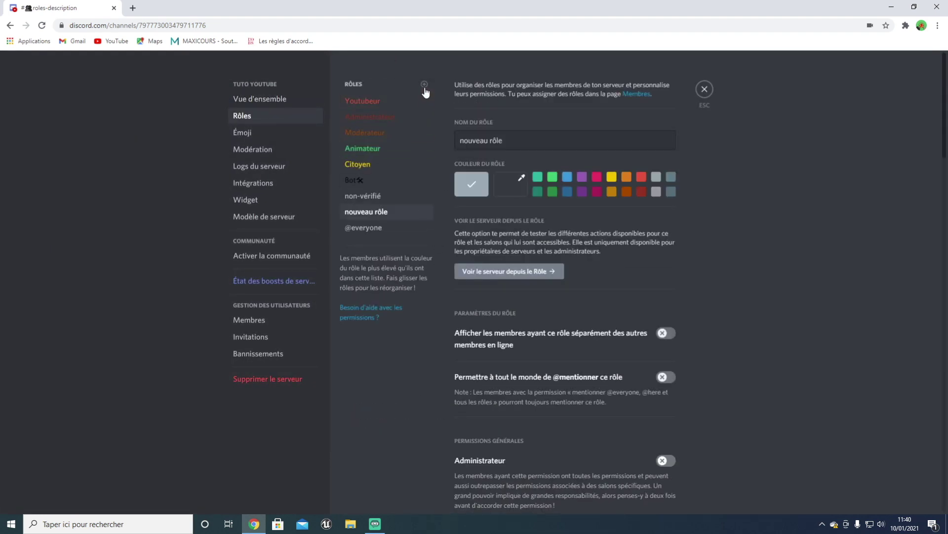
pyautogui.tripleClick(521, 140)
pyautogui.write('Responsabl')
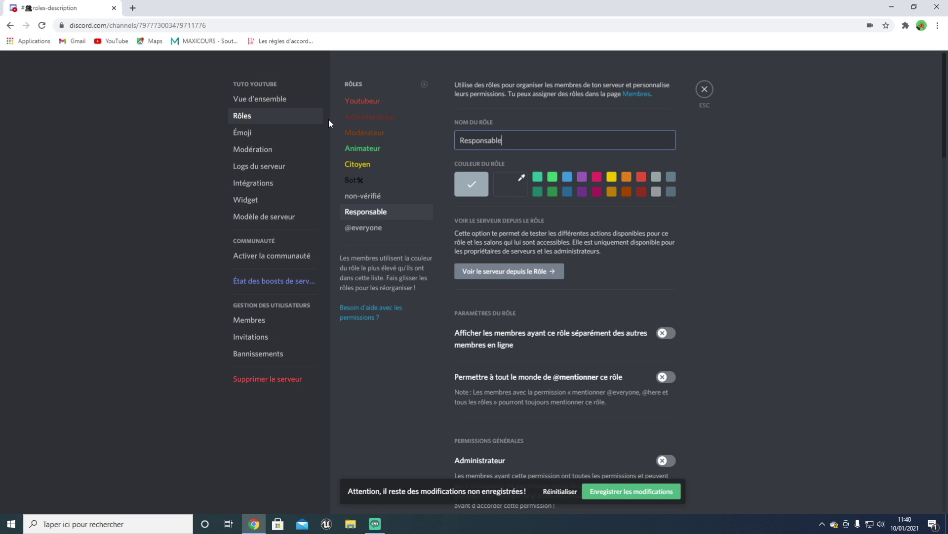
pyautogui.write('e')
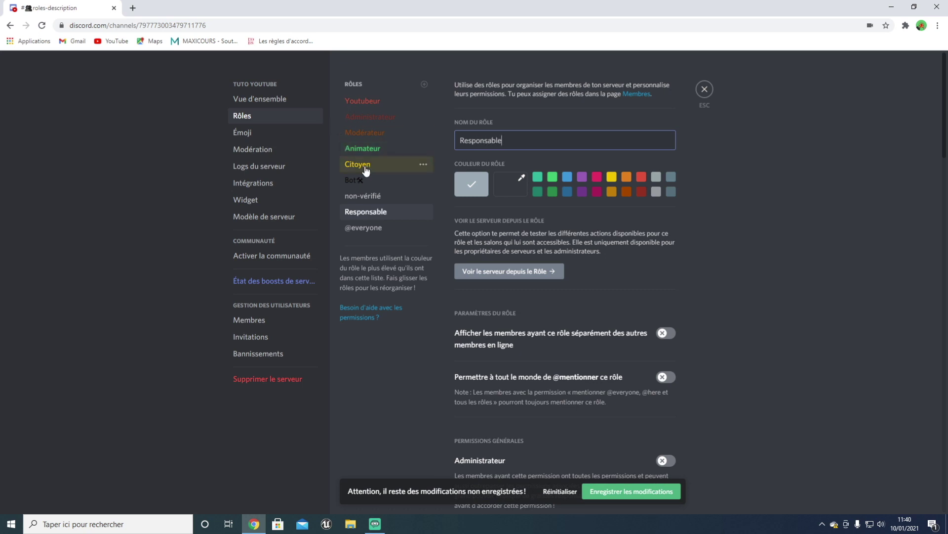
pyautogui.write(' animation')
pyautogui.click(552, 192)
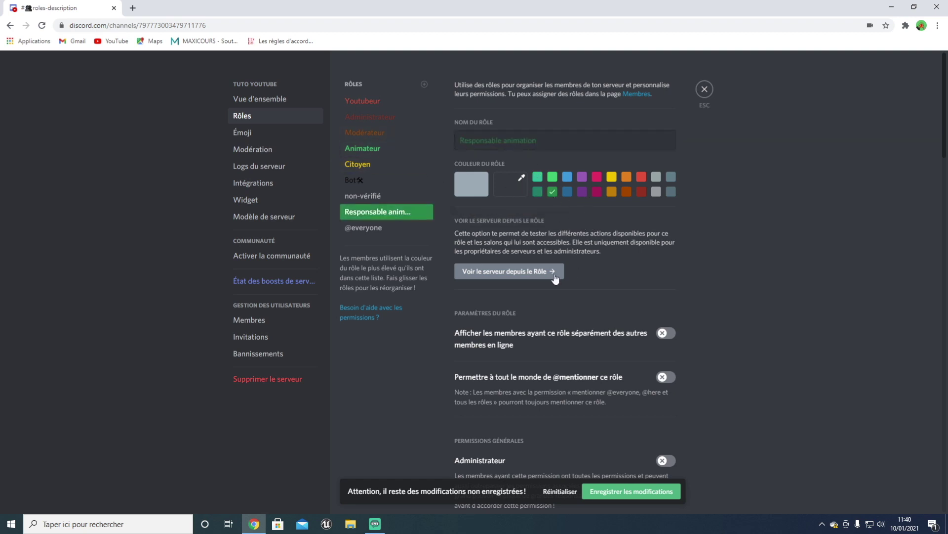
pyautogui.click(632, 475)
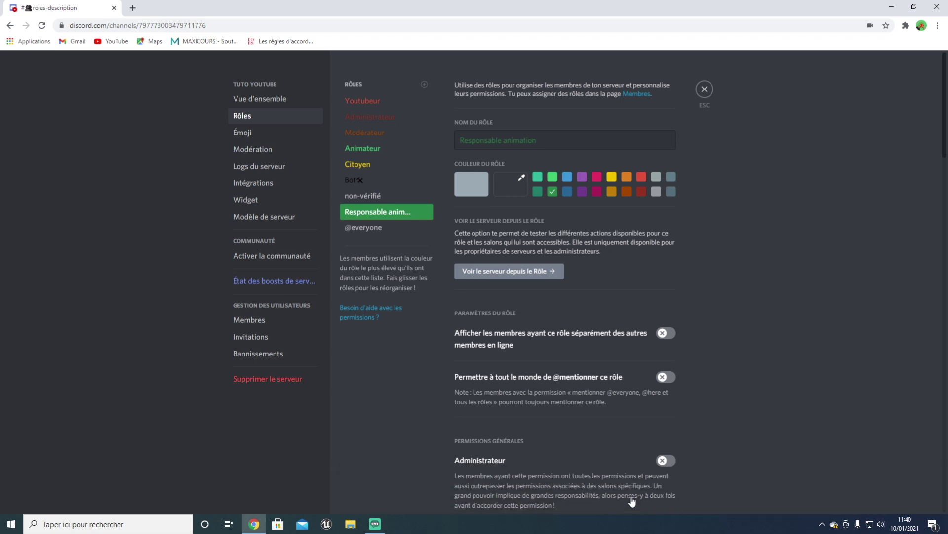
# - Move the Responsable animation role between Administrateur and Modérateur and save the new order
pyautogui.moveTo(373, 212); pyautogui.dragTo(369, 134)
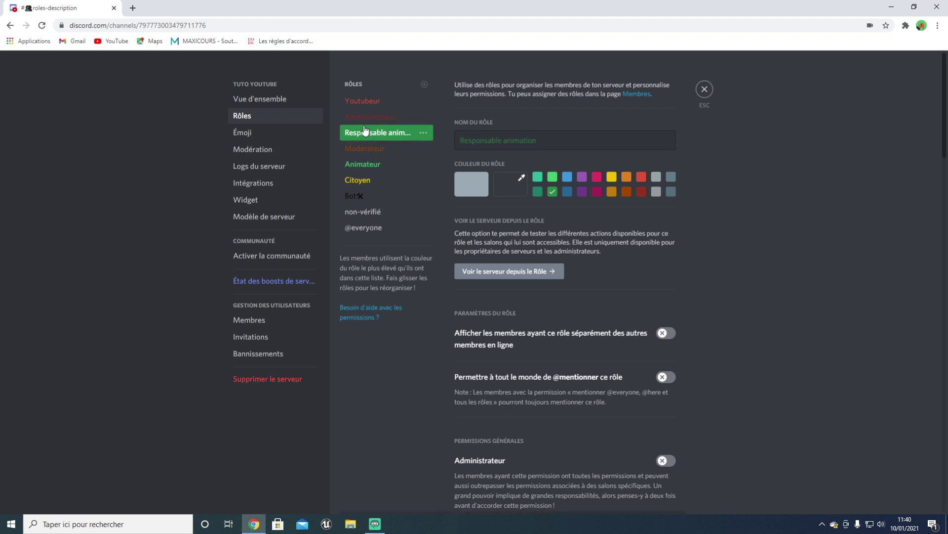
pyautogui.click(585, 496)
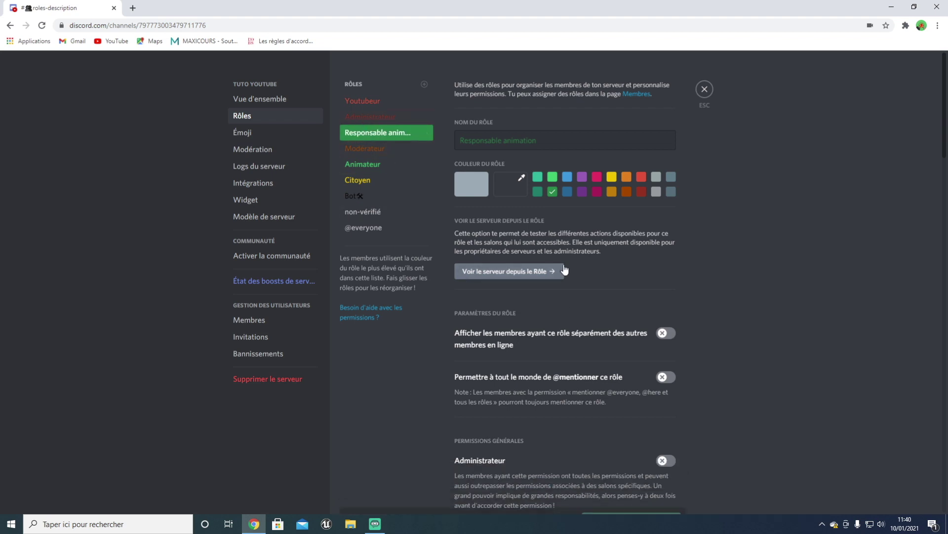
pyautogui.click(662, 334)
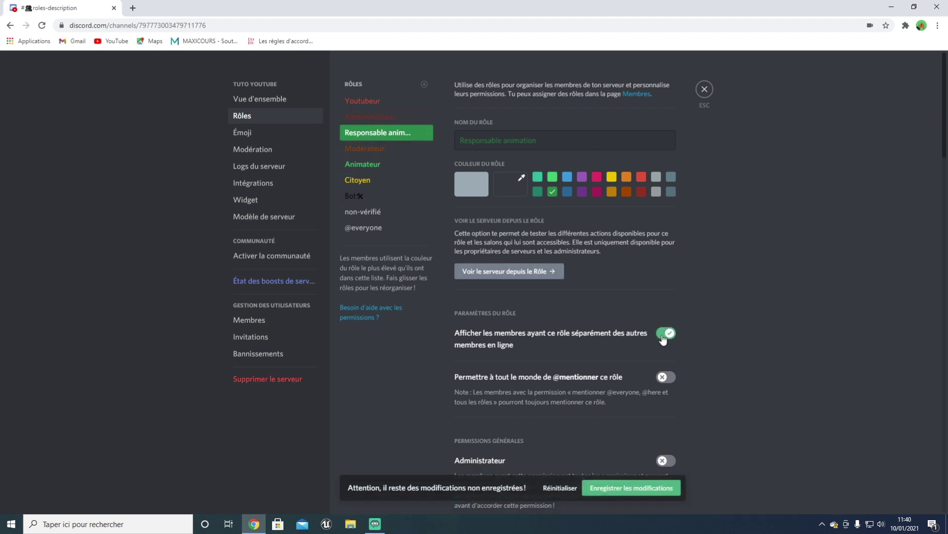
pyautogui.scroll(-2, 645, 331)
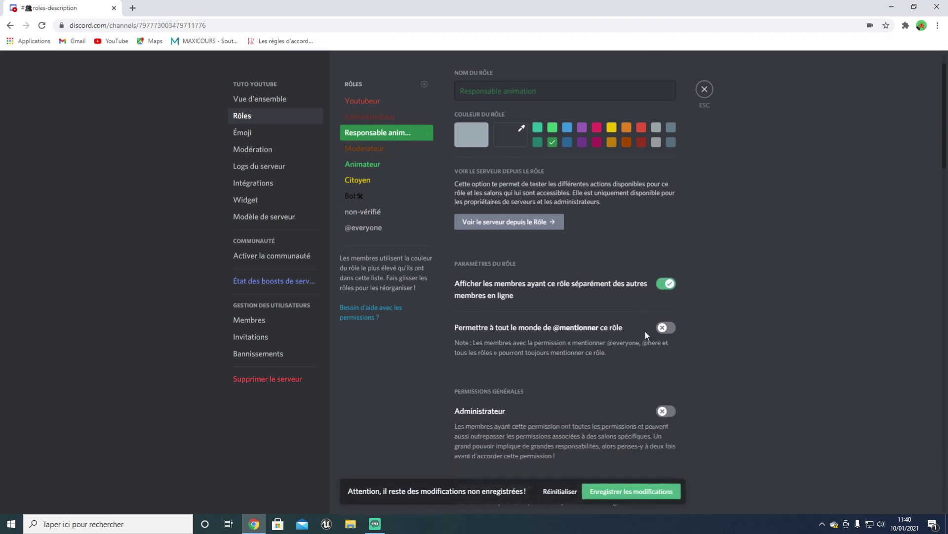
pyautogui.click(386, 122)
pyautogui.click(386, 132)
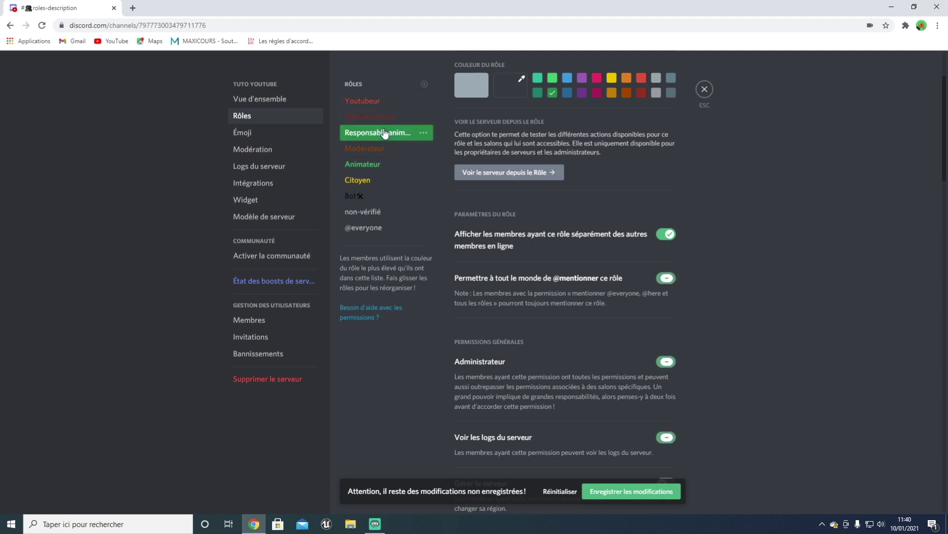
pyautogui.click(667, 279)
pyautogui.scroll(-2, 667, 280)
pyautogui.scroll(-2, 657, 208)
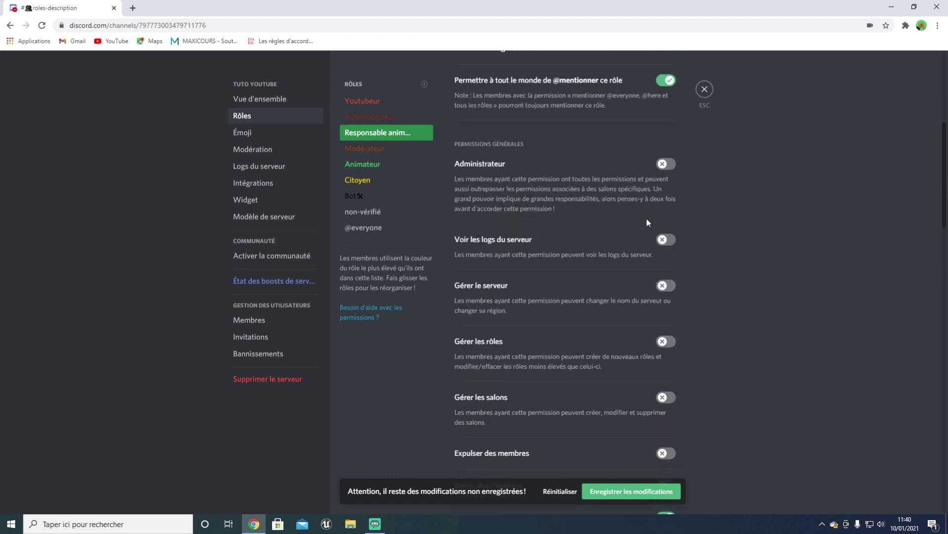
# - Toggle the "Joindre des fichiers" permission of the animation manager role, save the role's changes and leave the server settings
pyautogui.scroll(-2, 541, 218)
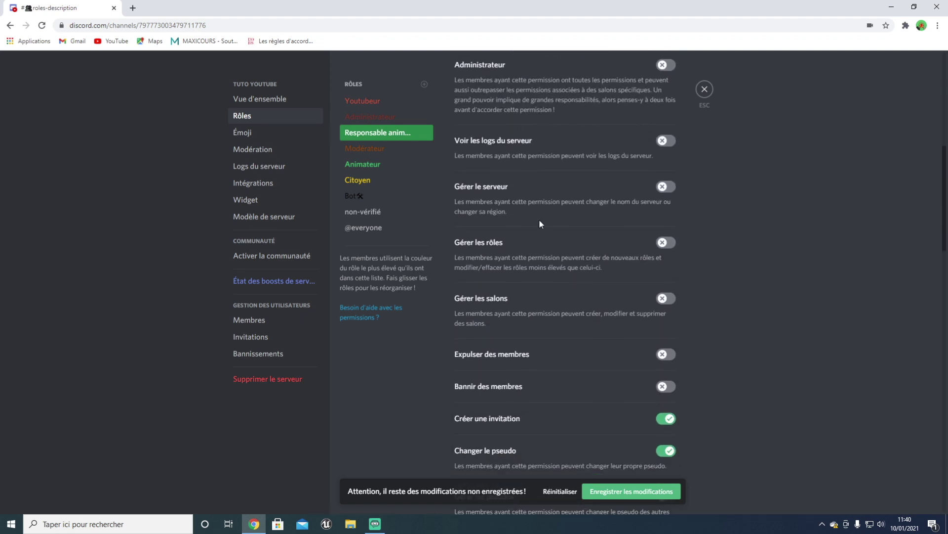
pyautogui.scroll(-1, 540, 224)
pyautogui.scroll(-1, 540, 223)
pyautogui.scroll(-4, 540, 223)
pyautogui.scroll(-5, 540, 223)
pyautogui.scroll(-3, 539, 219)
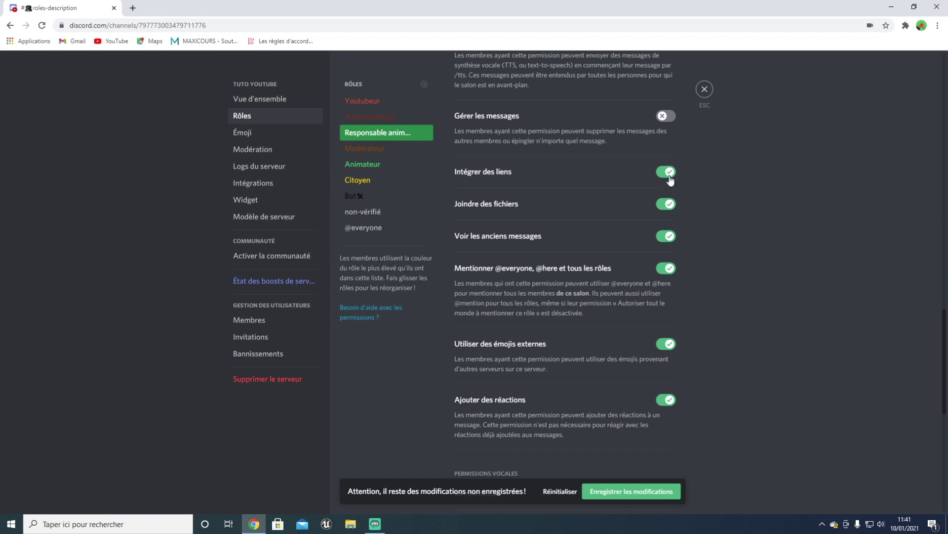
pyautogui.click(663, 207)
pyautogui.scroll(-2, 608, 234)
pyautogui.scroll(-6, 628, 184)
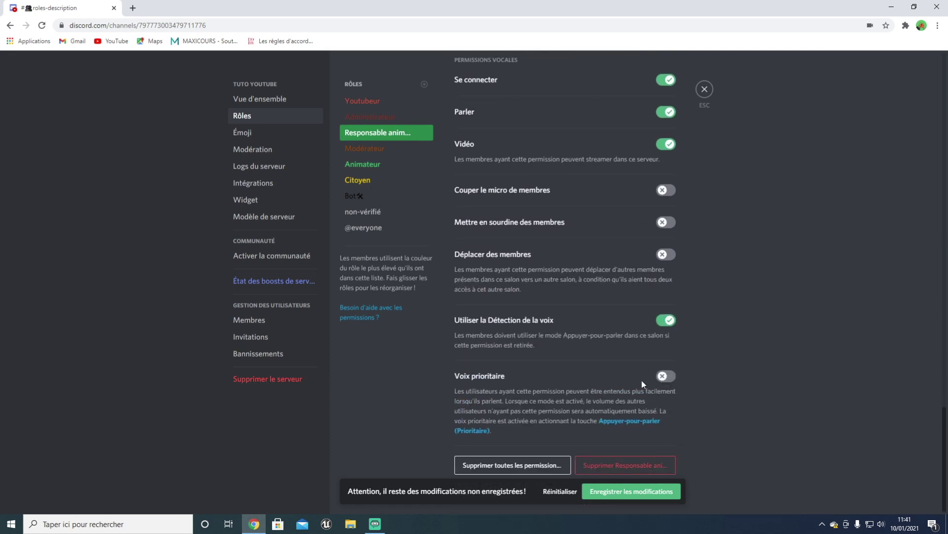
pyautogui.click(624, 491)
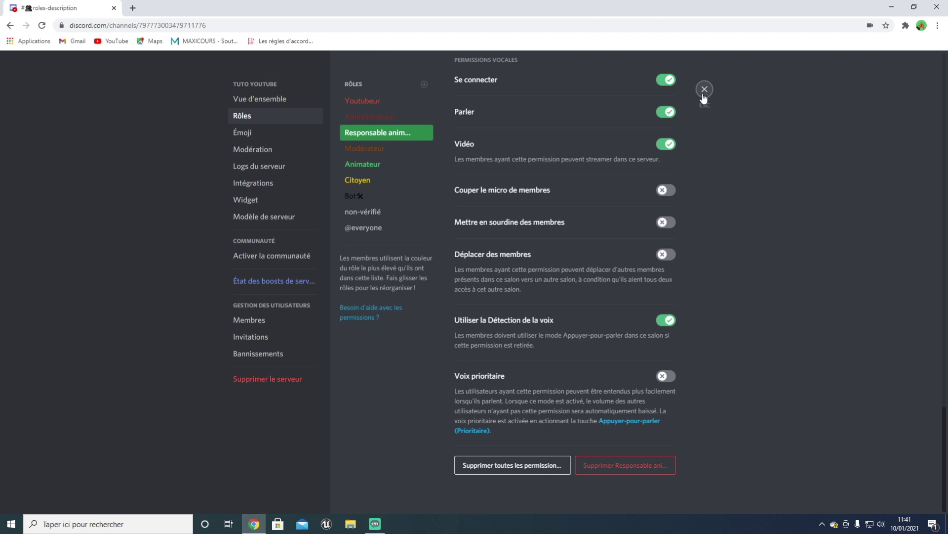
pyautogui.click(392, 100)
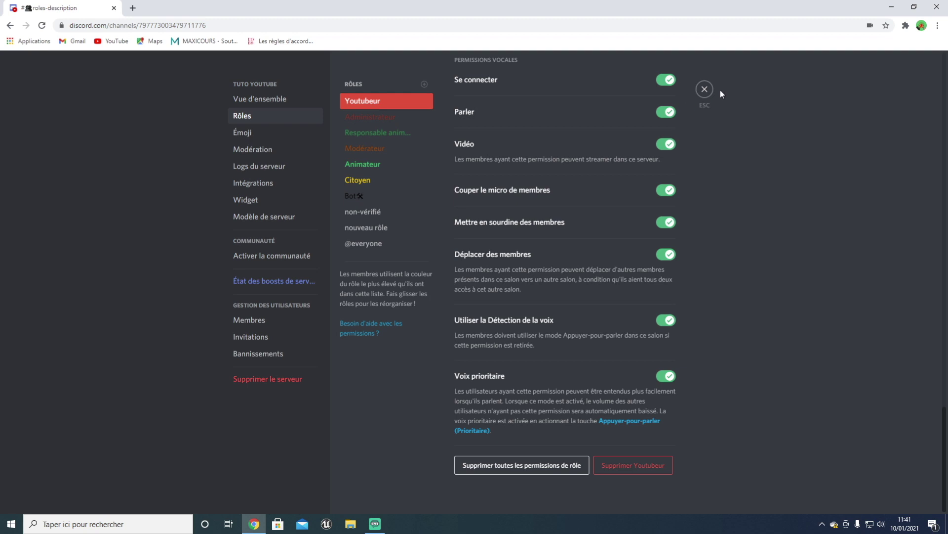
pyautogui.click(706, 94)
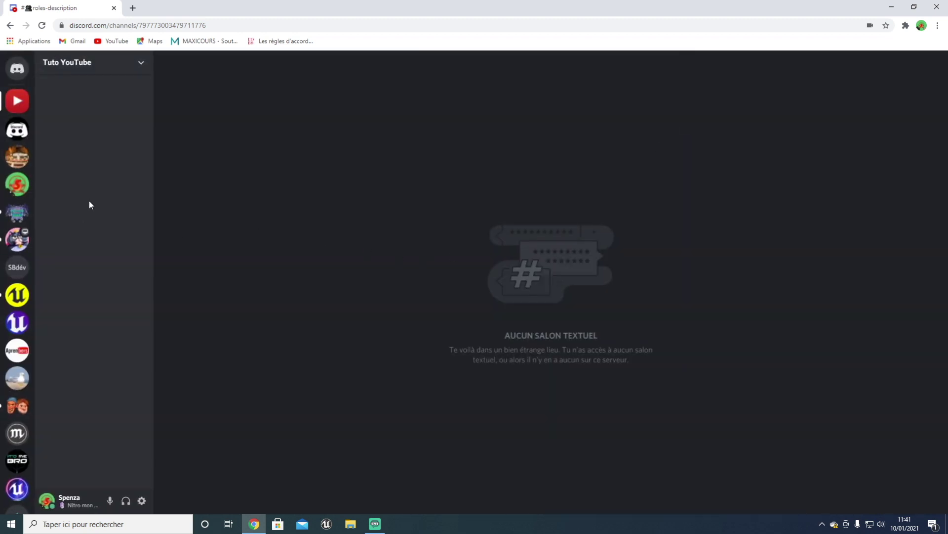
# - Create a channel category named BIENVENUE on the Tuto YouTube server
pyautogui.rightClick(124, 116)
pyautogui.click(109, 98)
pyautogui.rightClick(108, 100)
pyautogui.click(100, 164)
pyautogui.rightClick(95, 132)
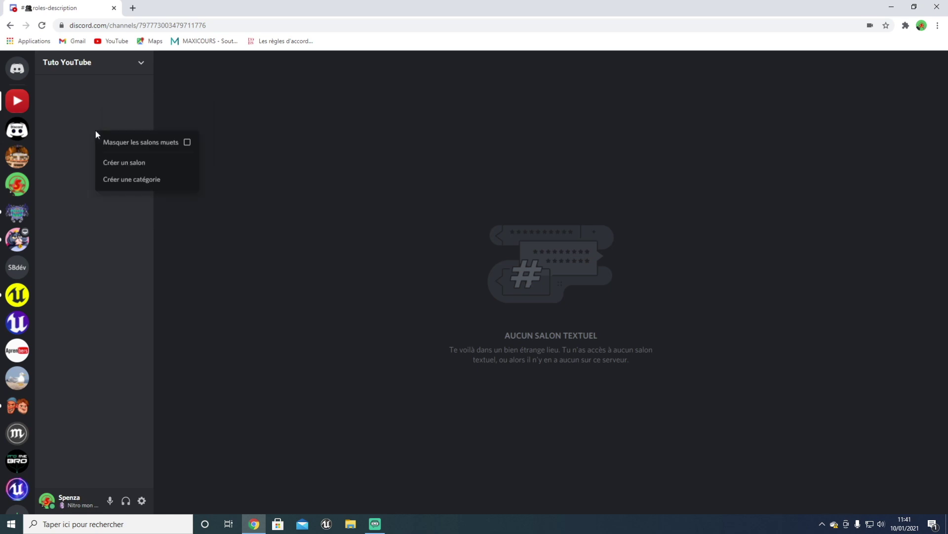
pyautogui.click(112, 182)
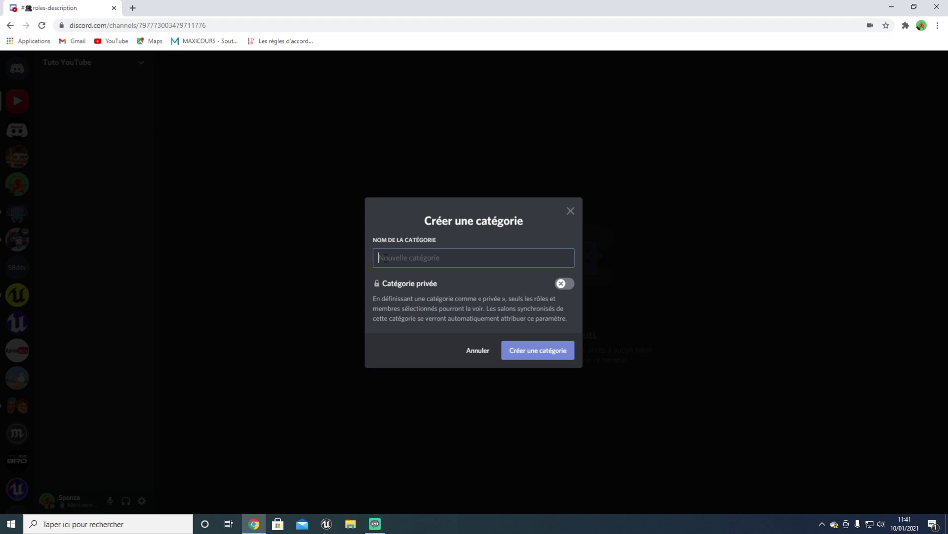
pyautogui.write('BiENVENUE')
pyautogui.click(522, 348)
# - Add a category named ANNONCE to the server
pyautogui.rightClick(102, 159)
pyautogui.click(141, 205)
pyautogui.write('ANNONCE')
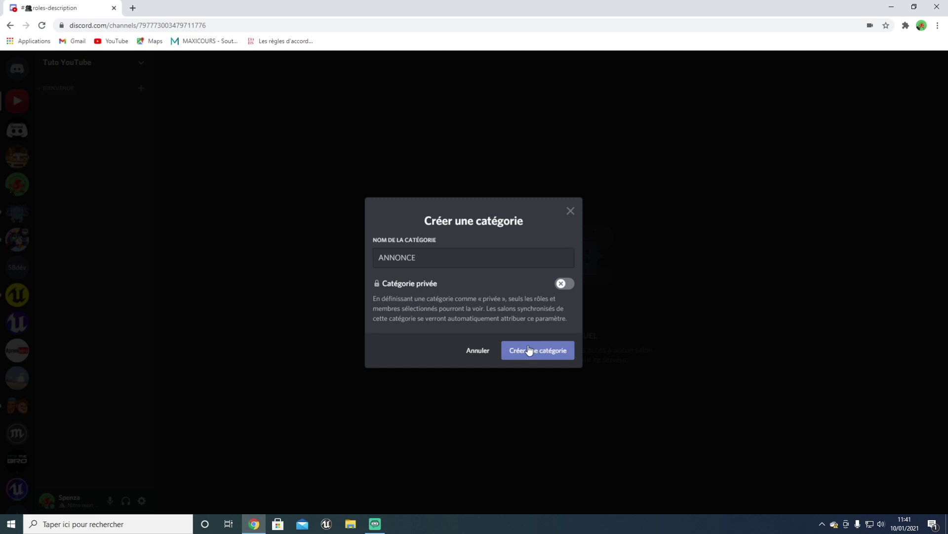
pyautogui.click(529, 351)
# - Add a category named DISCUTION to the server
pyautogui.rightClick(102, 183)
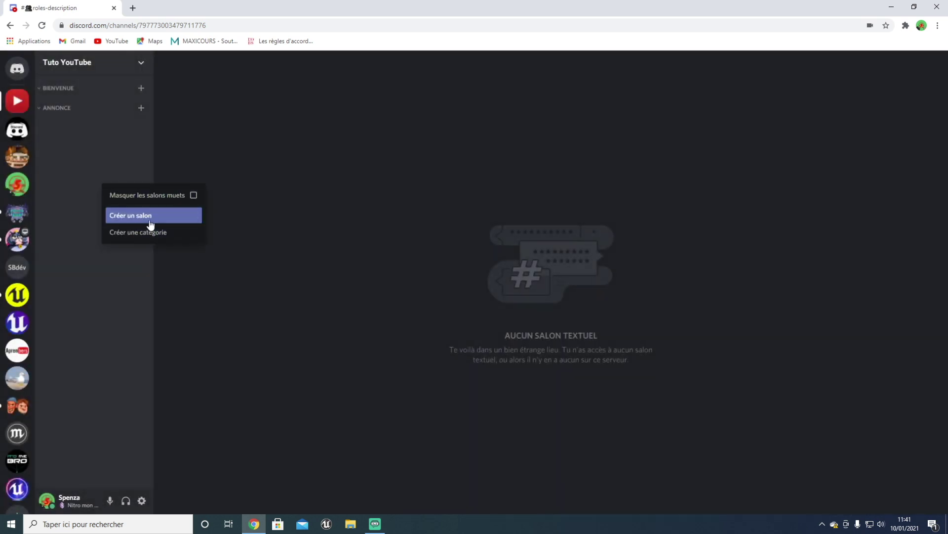
pyautogui.click(161, 237)
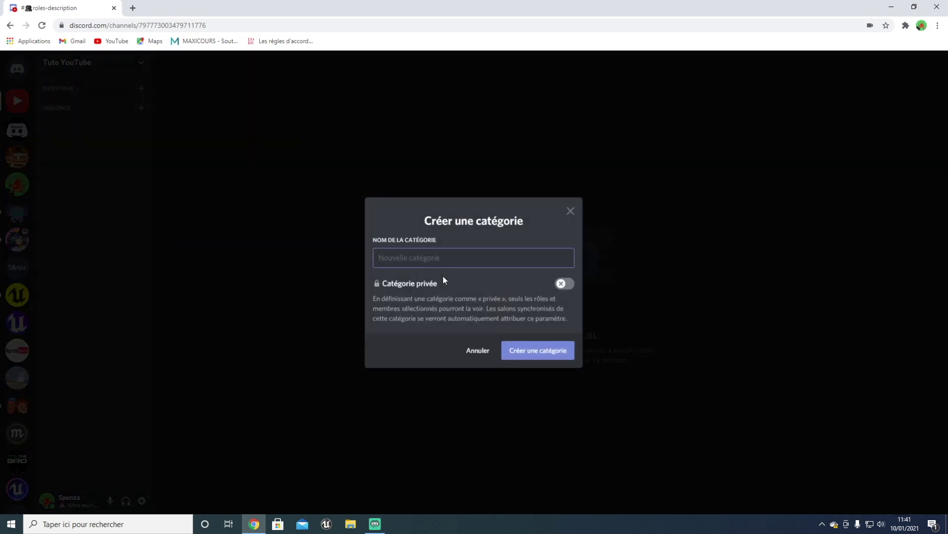
pyautogui.write('DISCUTION')
pyautogui.click(543, 350)
# - Add a category named VOCALS to the server
pyautogui.rightClick(76, 169)
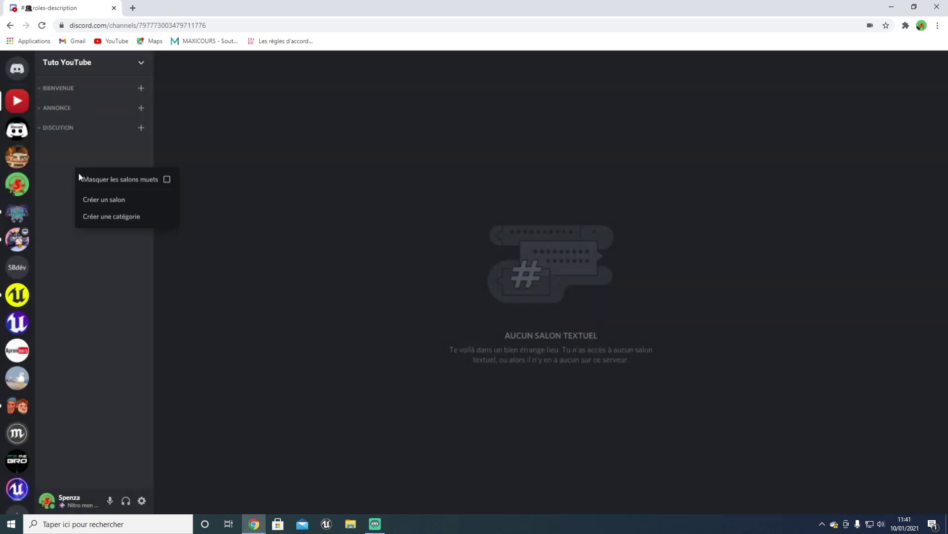
pyautogui.click(113, 217)
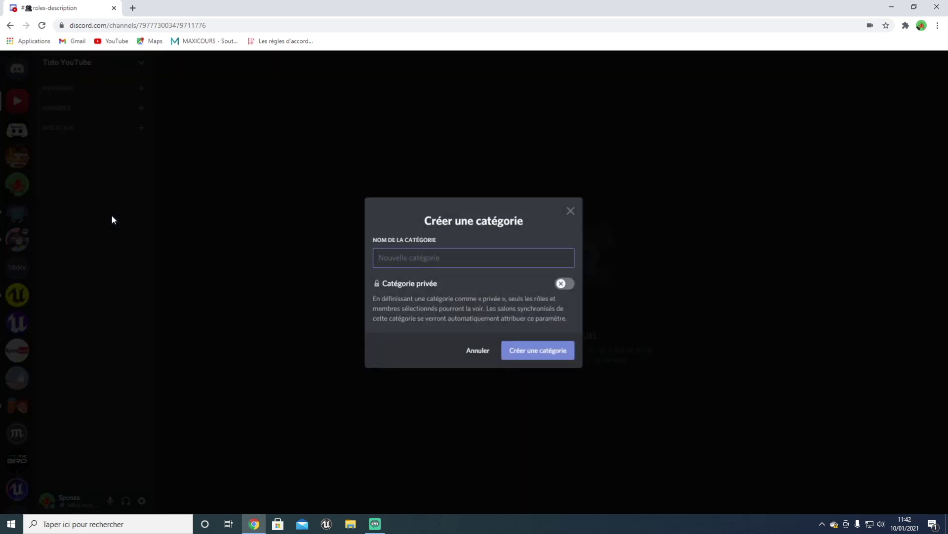
pyautogui.write('VOCALS')
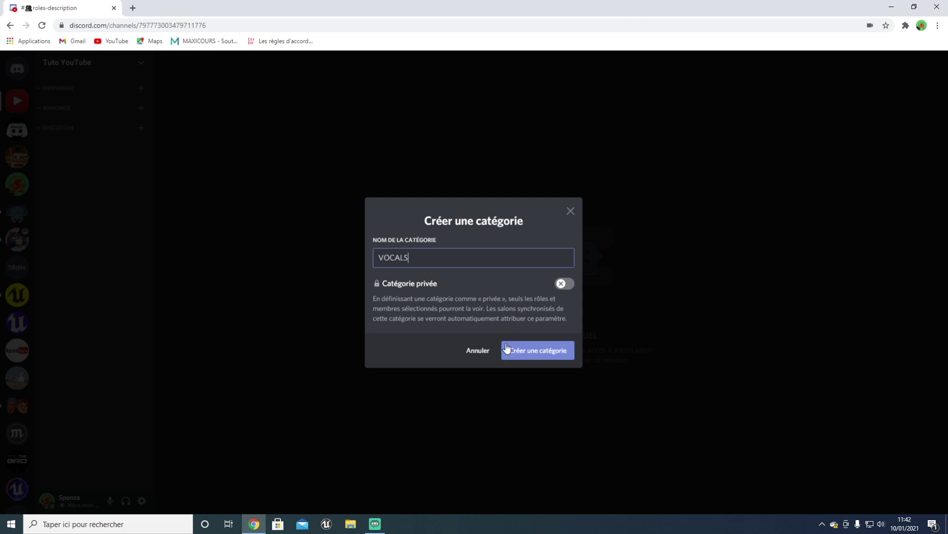
pyautogui.click(535, 354)
# - Add a category named GAMING to the server
pyautogui.rightClick(118, 236)
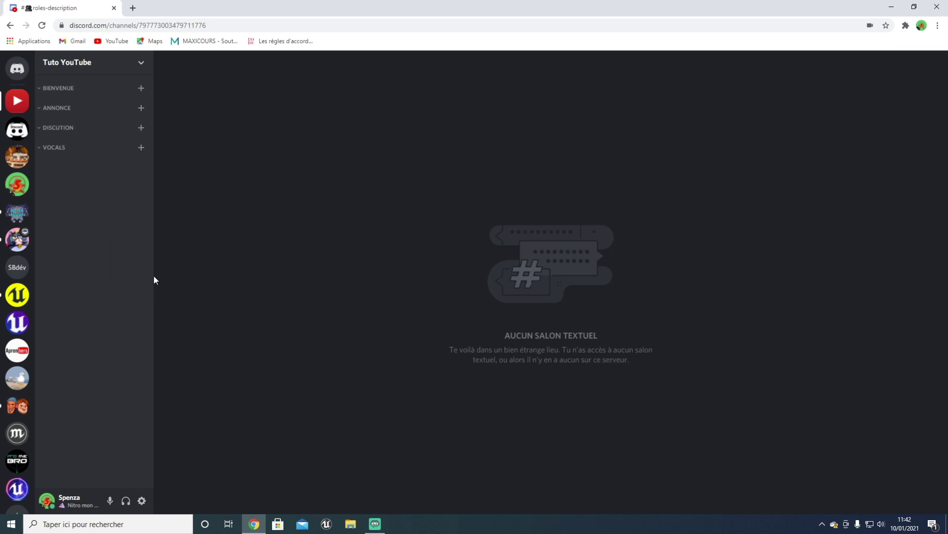
pyautogui.click(155, 279)
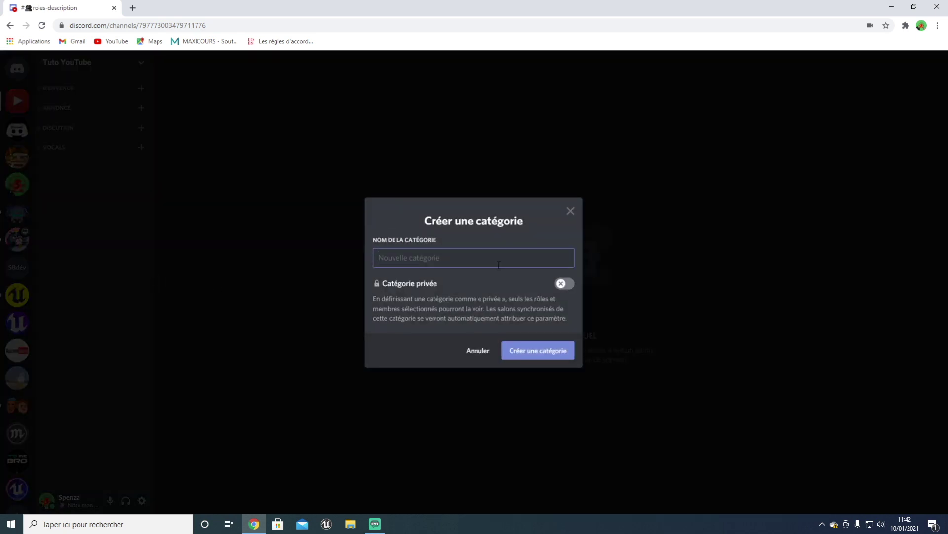
pyautogui.write('GAMING')
pyautogui.click(546, 356)
pyautogui.rightClick(123, 256)
pyautogui.click(151, 286)
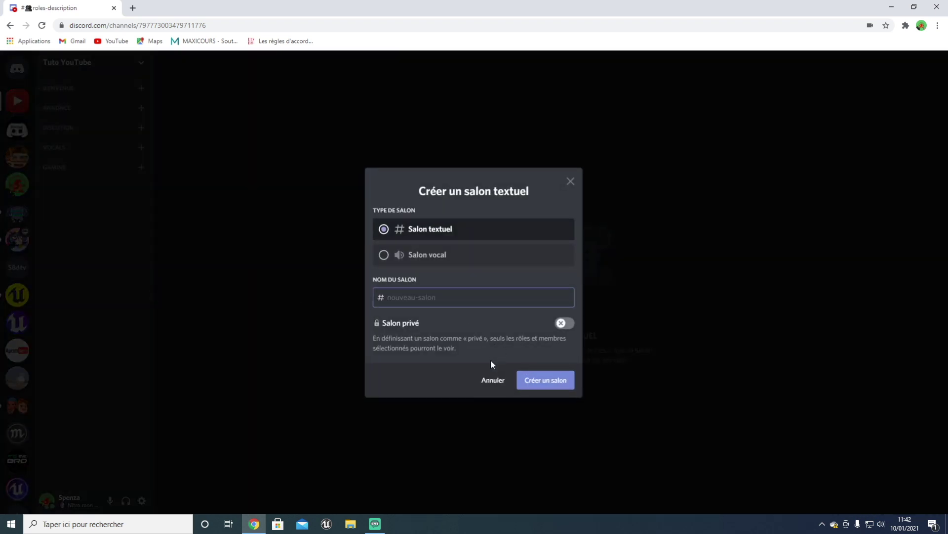
pyautogui.click(493, 380)
# - Add a category named ANIMATION to the server
pyautogui.rightClick(102, 227)
pyautogui.click(142, 285)
pyautogui.rightClick(110, 245)
pyautogui.click(144, 291)
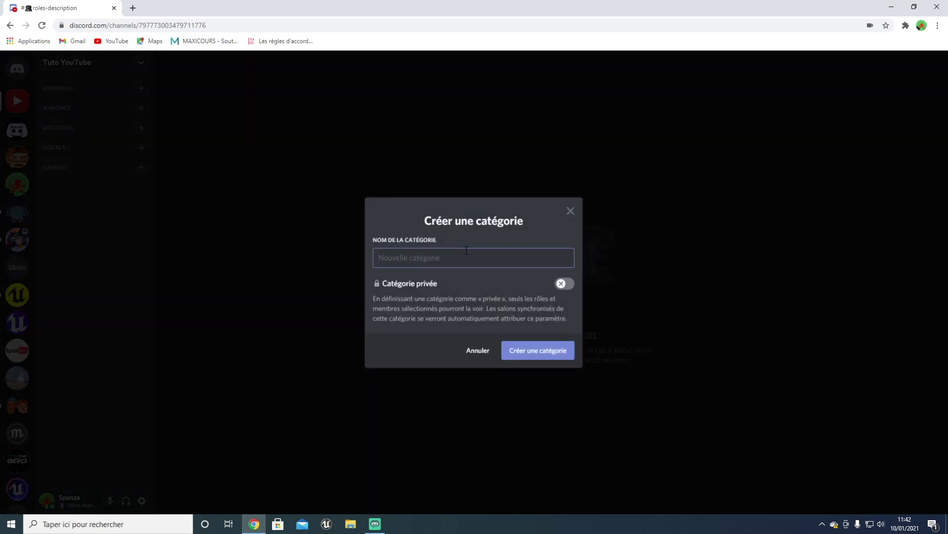
pyautogui.write('S')
pyautogui.press('BackSpace')
pyautogui.write('ANIMATIOBN')
pyautogui.press('BackSpace')
pyautogui.press('BackSpace')
pyautogui.write('N')
pyautogui.click(545, 349)
# - Add a category named STAFF to the server
pyautogui.rightClick(103, 272)
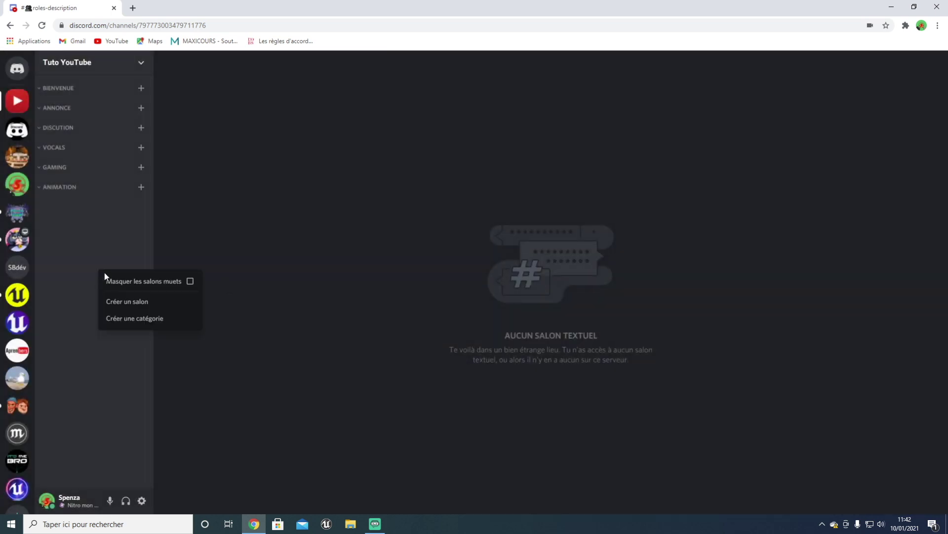
pyautogui.click(155, 319)
pyautogui.write('STAFF')
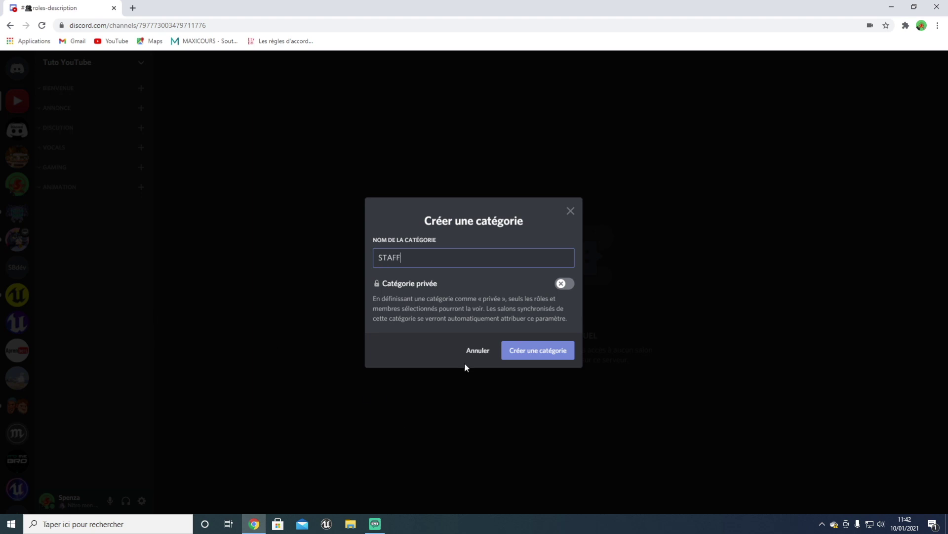
pyautogui.click(563, 351)
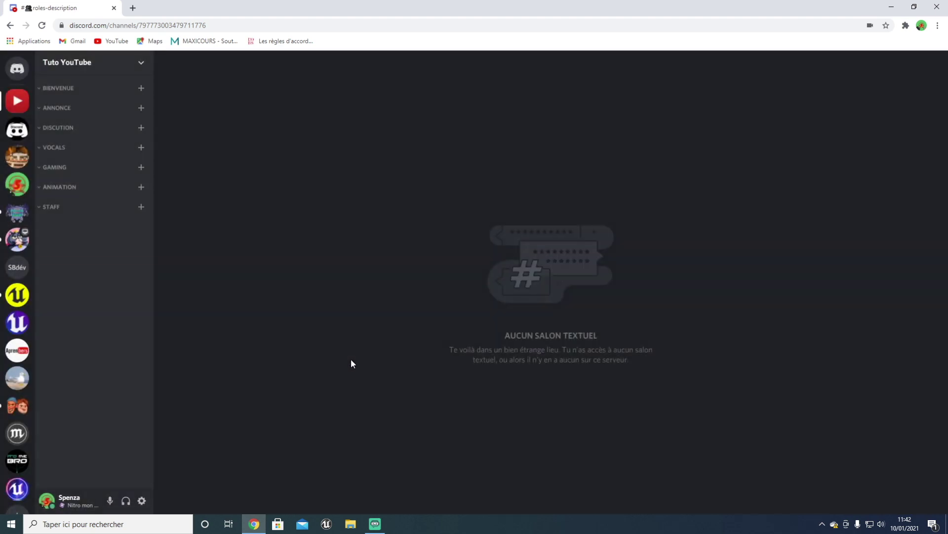
# - Create a text channel named vérification in the BIENVENUE category
pyautogui.moveTo(64, 282); pyautogui.dragTo(60, 259)
pyautogui.click(142, 90)
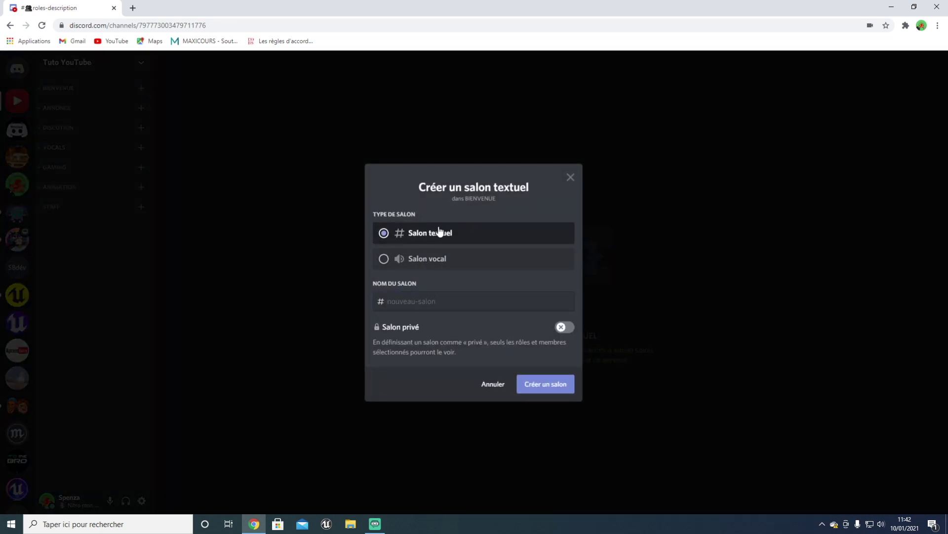
pyautogui.click(461, 297)
pyautogui.write('vérifier')
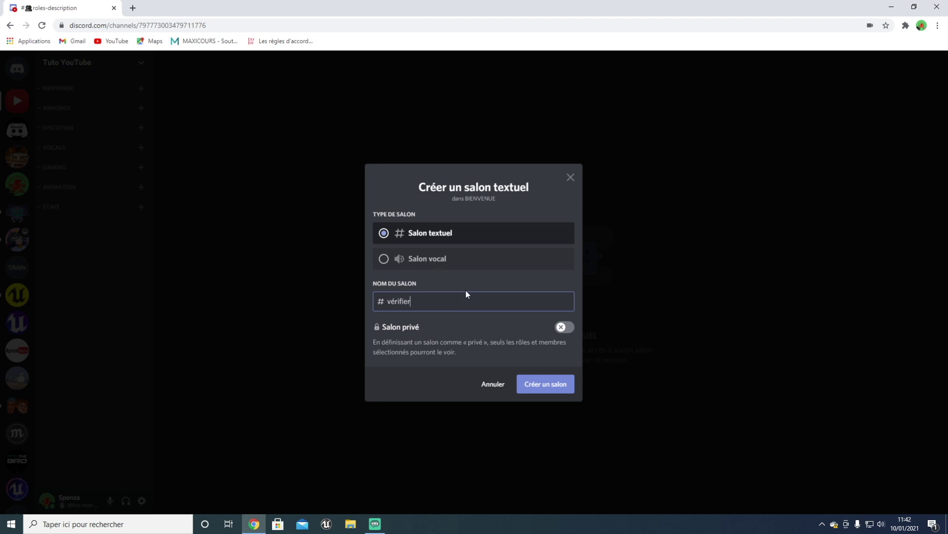
pyautogui.moveTo(414, 302)
pyautogui.mouseDown()
pyautogui.moveTo(390, 304)
pyautogui.moveTo(401, 309)
pyautogui.mouseUp()
pyautogui.press('BackSpace')
pyautogui.click(534, 383)
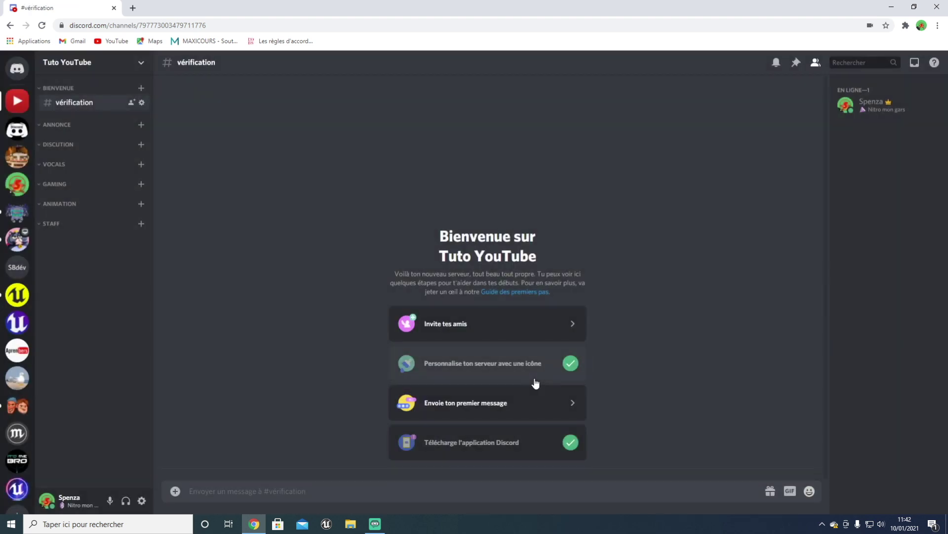
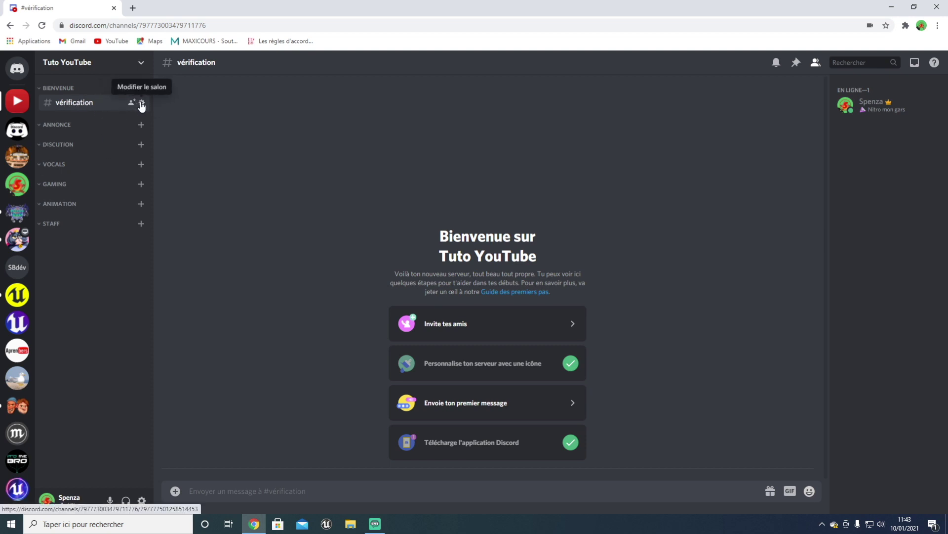
# - Create a text channel named bienvenue in the BIENVENUE category
pyautogui.click(141, 88)
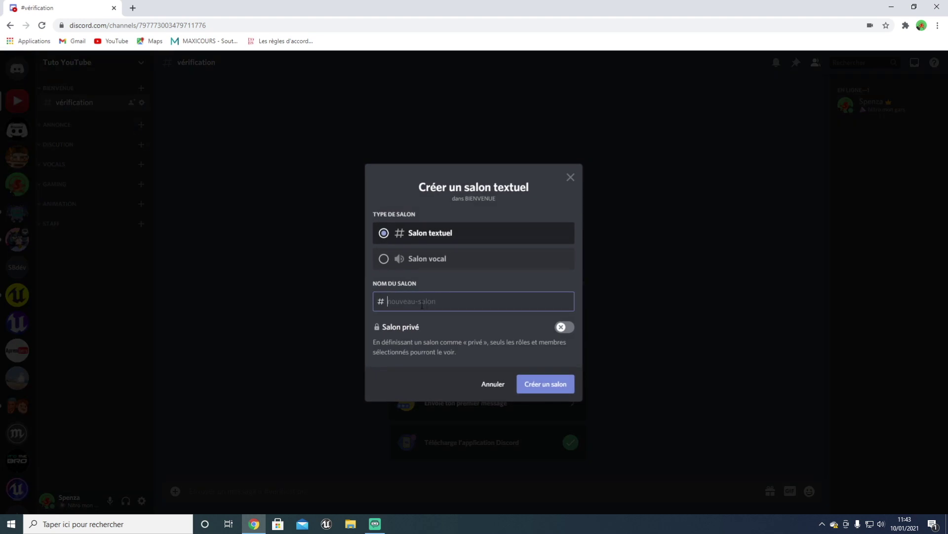
pyautogui.write('bienvenue')
pyautogui.click(545, 388)
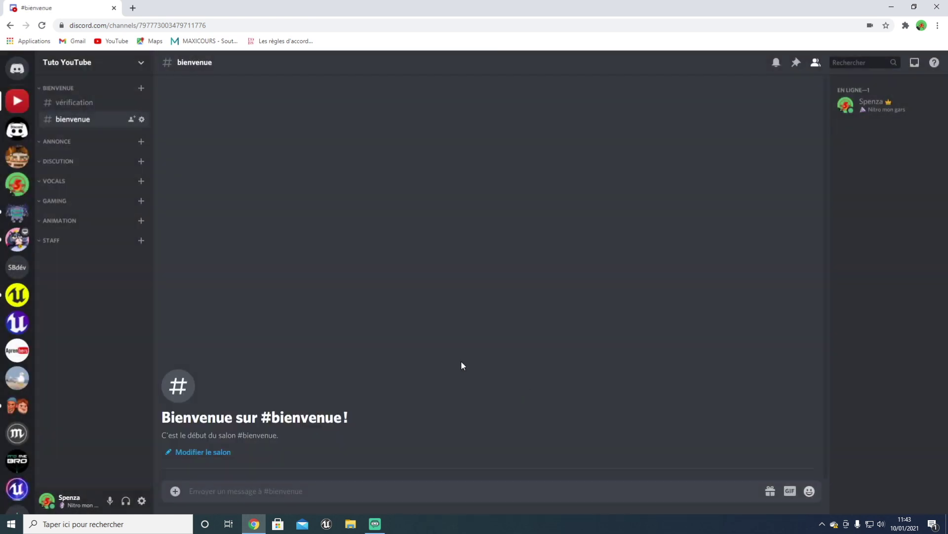
# - Create a text channel named règlement in the BIENVENUE category, using the suggested spelling correction for its name
pyautogui.click(140, 90)
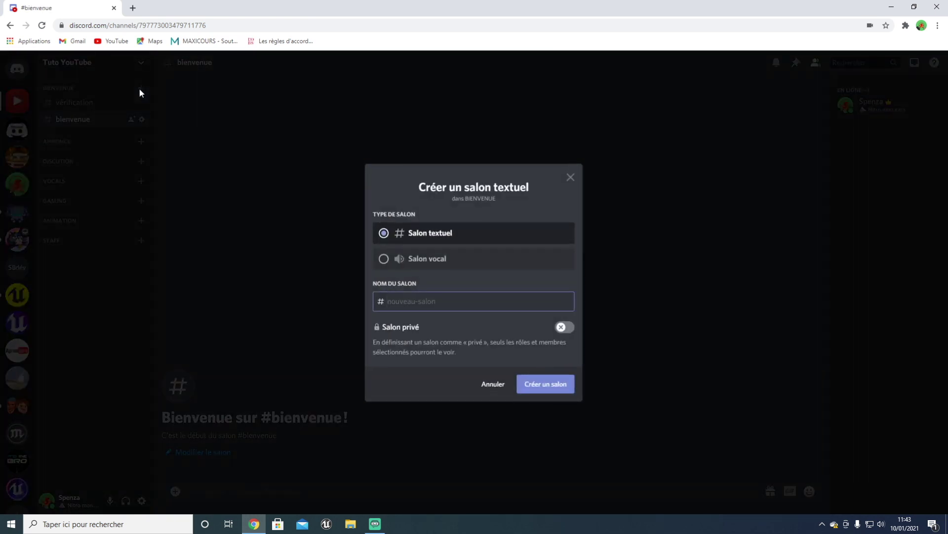
pyautogui.write('réglement')
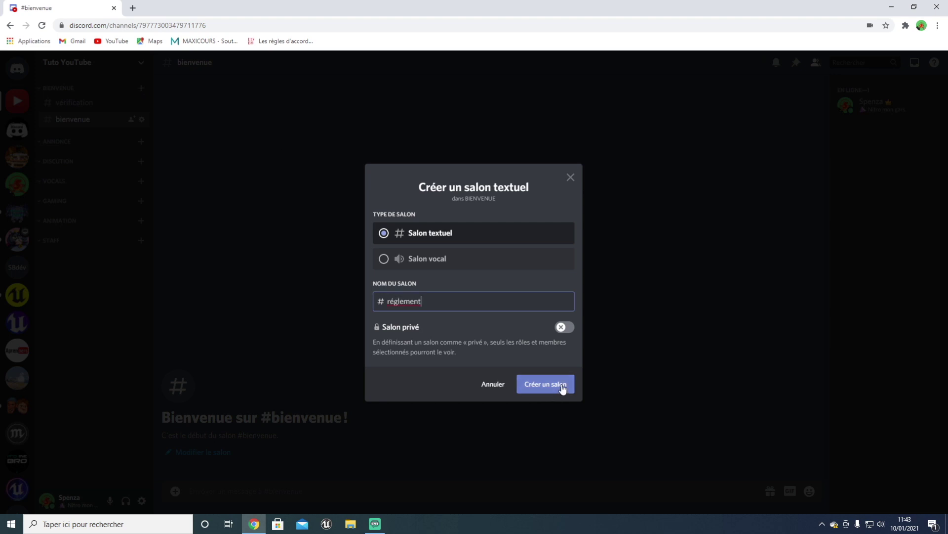
pyautogui.rightClick(408, 303)
pyautogui.click(432, 312)
pyautogui.click(546, 384)
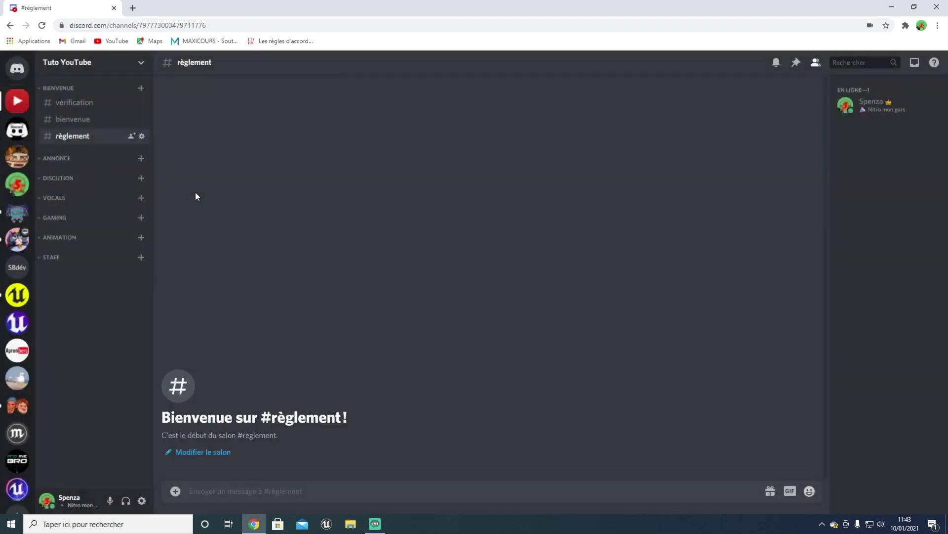
# - Look over the rules in the règlement channel of the Spenza-Yt server, back to the first message
pyautogui.click(83, 119)
pyautogui.hotkey('alt', 'Up')
pyautogui.click(83, 120)
pyautogui.click(84, 137)
pyautogui.click(17, 184)
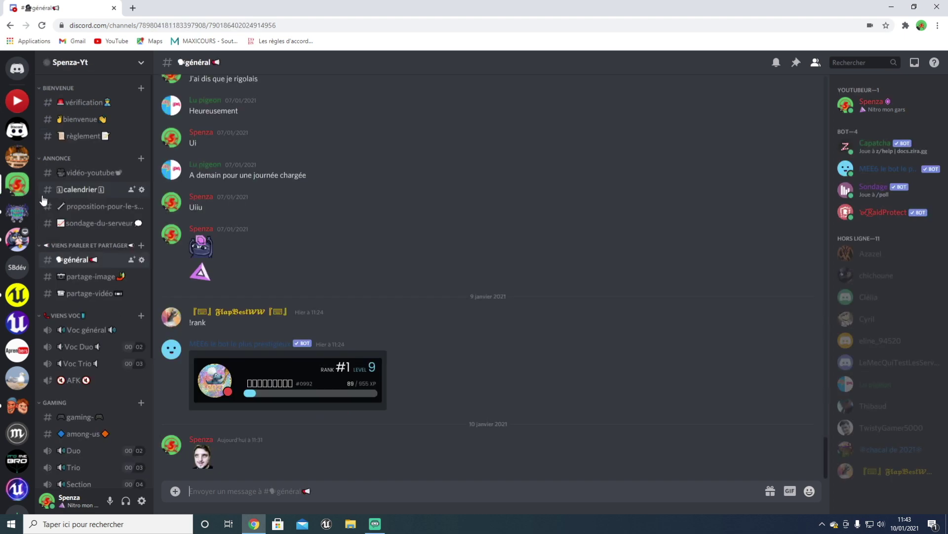
pyautogui.click(82, 136)
pyautogui.scroll(6, 284, 252)
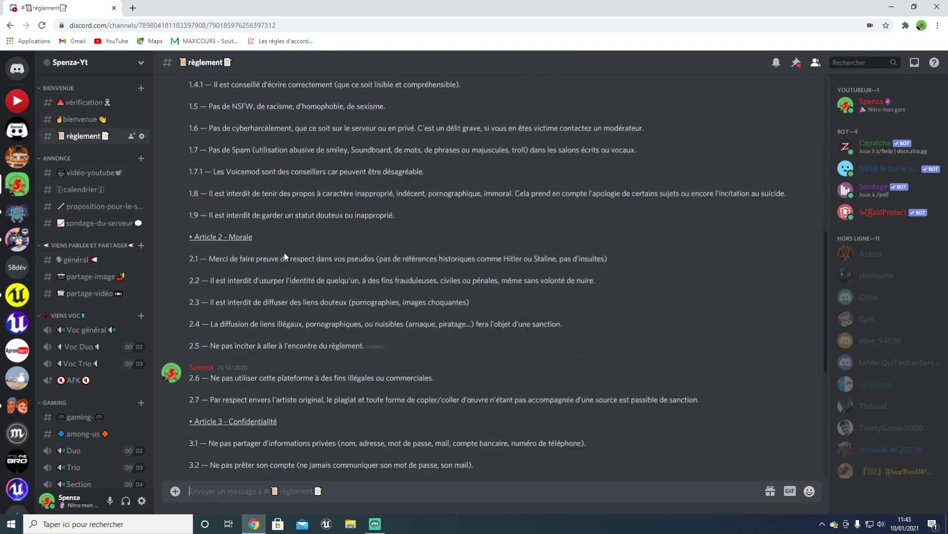
pyautogui.scroll(8, 285, 256)
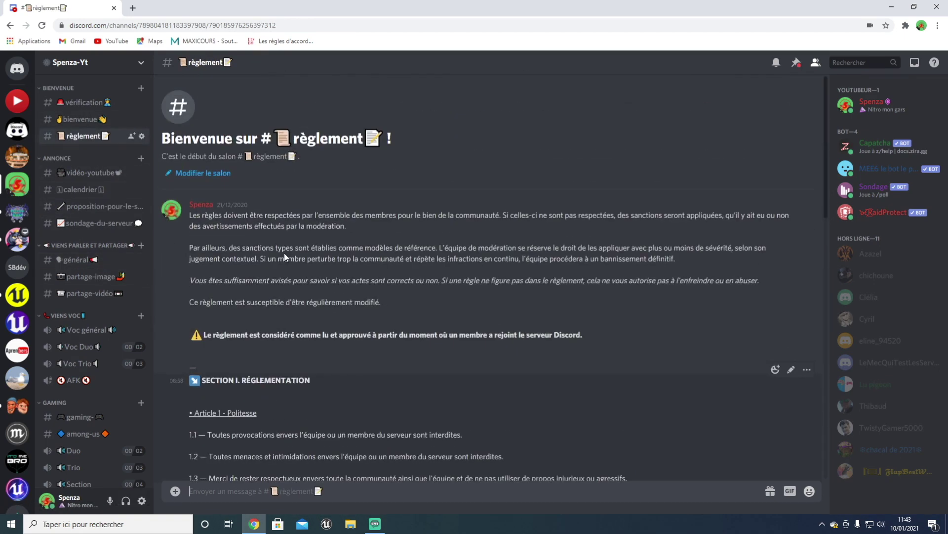
# - Look over the rules in the règlement channel of the MCFLY & CARLITO server, back to the first message
pyautogui.click(17, 405)
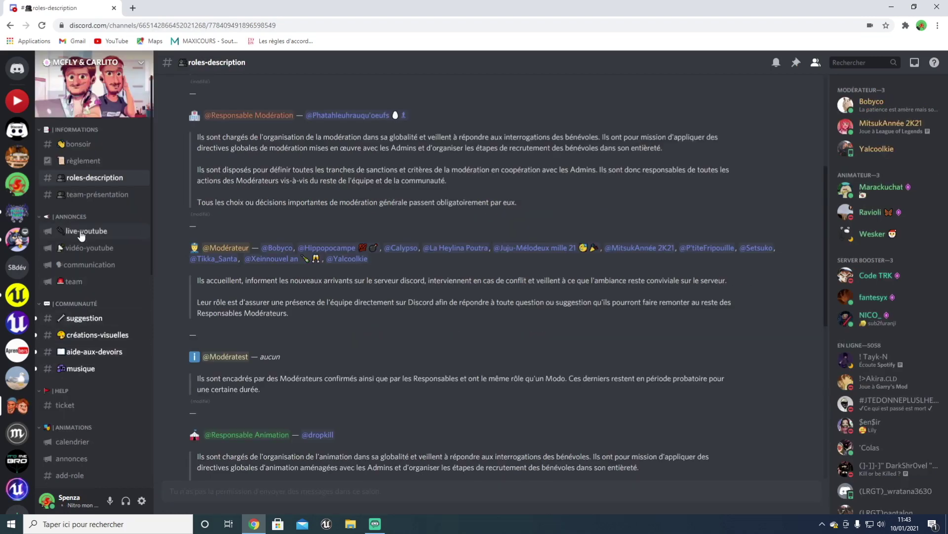
pyautogui.click(83, 163)
pyautogui.scroll(10, 212, 324)
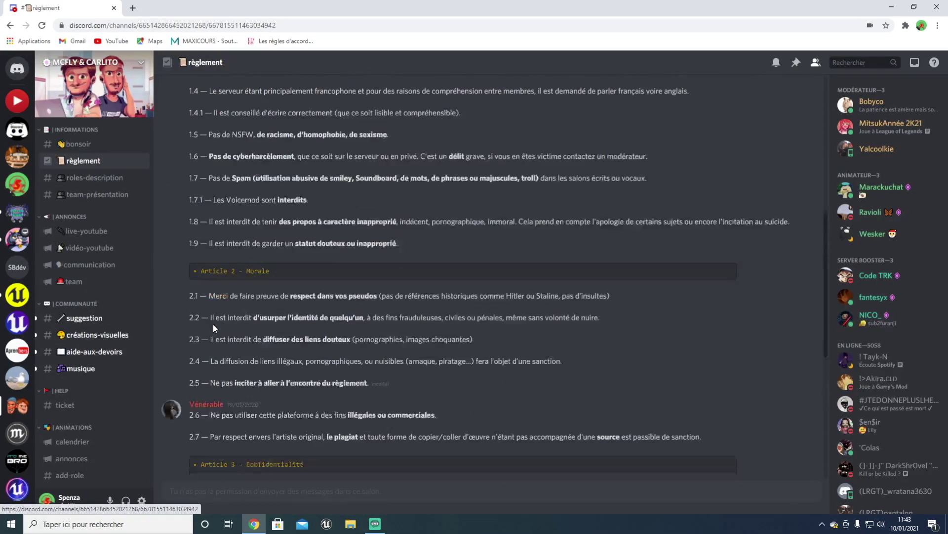
pyautogui.scroll(3, 212, 324)
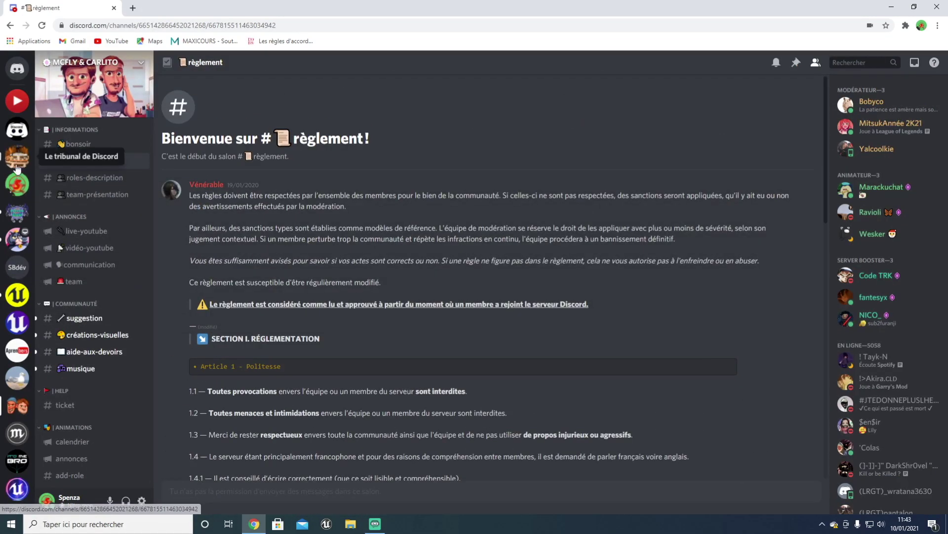
# - Copy the introductory rules text from Spenza-Yt's règlement channel into a message draft in Tuto YouTube's règlement channel
pyautogui.click(8, 192)
pyautogui.scroll(5, 168, 219)
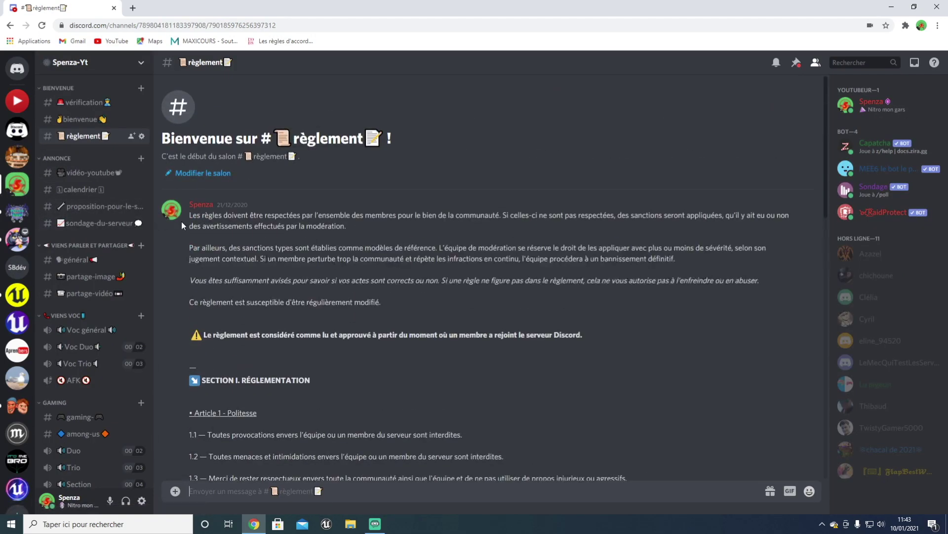
pyautogui.moveTo(191, 216); pyautogui.dragTo(252, 370)
pyautogui.hotkey('ctrl', 'c')
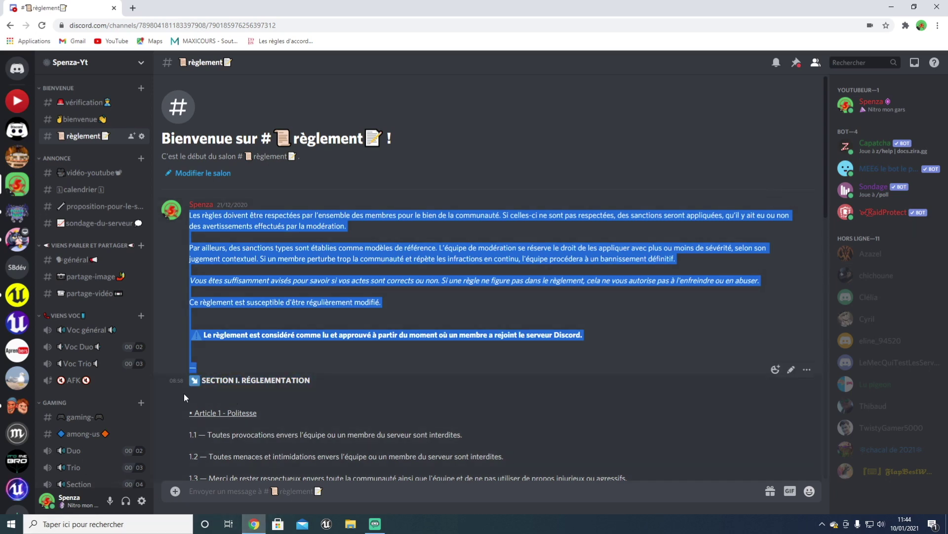
pyautogui.click(16, 102)
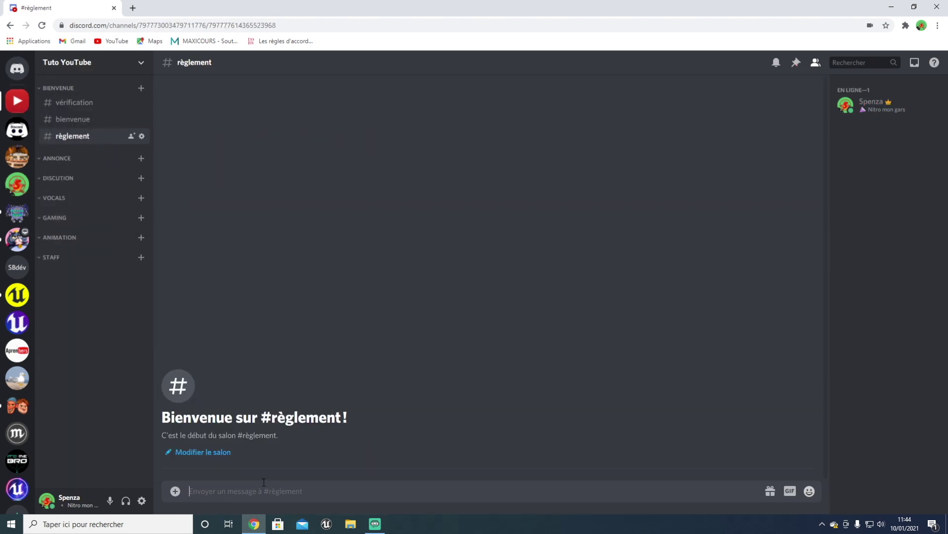
pyautogui.hotkey('ctrl', 'v')
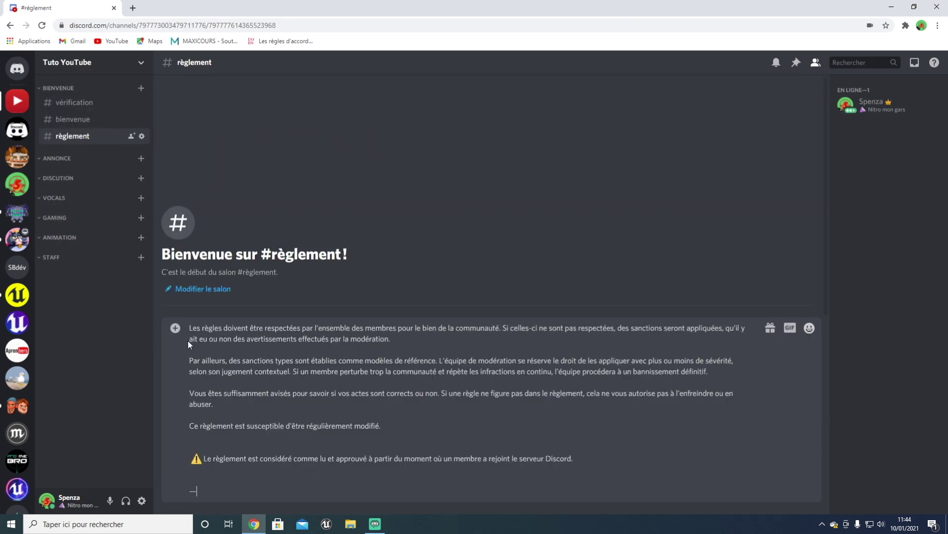
# - Make the warning sentence about the règlement being considered read and approved bold with ** markers, and send the message
pyautogui.moveTo(191, 329); pyautogui.dragTo(632, 339)
pyautogui.moveTo(710, 340); pyautogui.dragTo(658, 450)
pyautogui.click(573, 467)
pyautogui.click(574, 461)
pyautogui.write('**')
pyautogui.click(194, 458)
pyautogui.write('**')
pyautogui.press('Return')
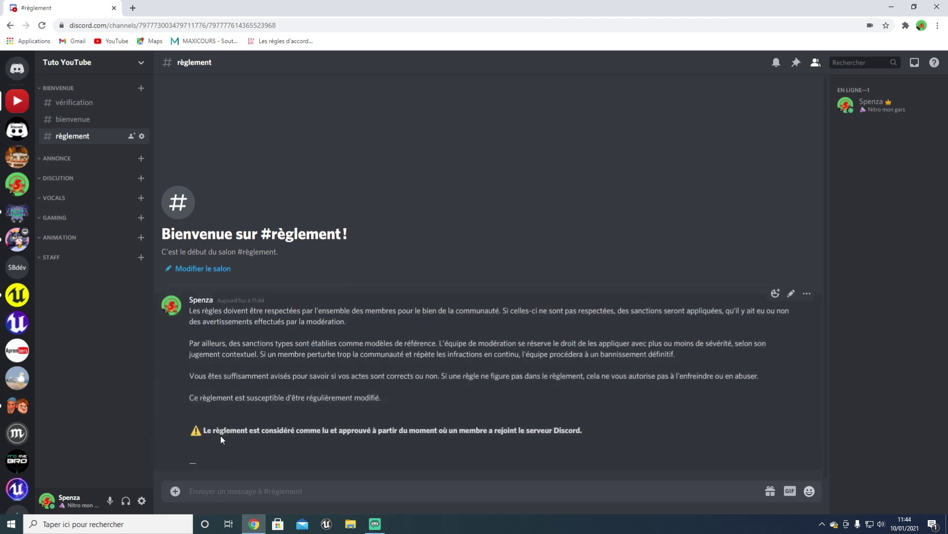
# - Copy the full source text of the SECTION I. RÉGLEMENTATION message from Spenza-Yt and post it in Tuto YouTube's règlement channel
pyautogui.click(16, 183)
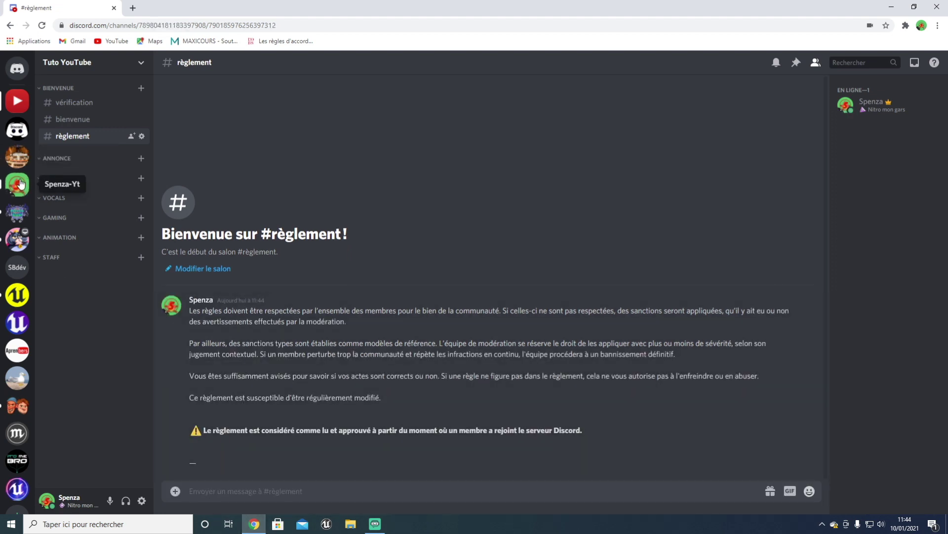
pyautogui.scroll(-2, 271, 274)
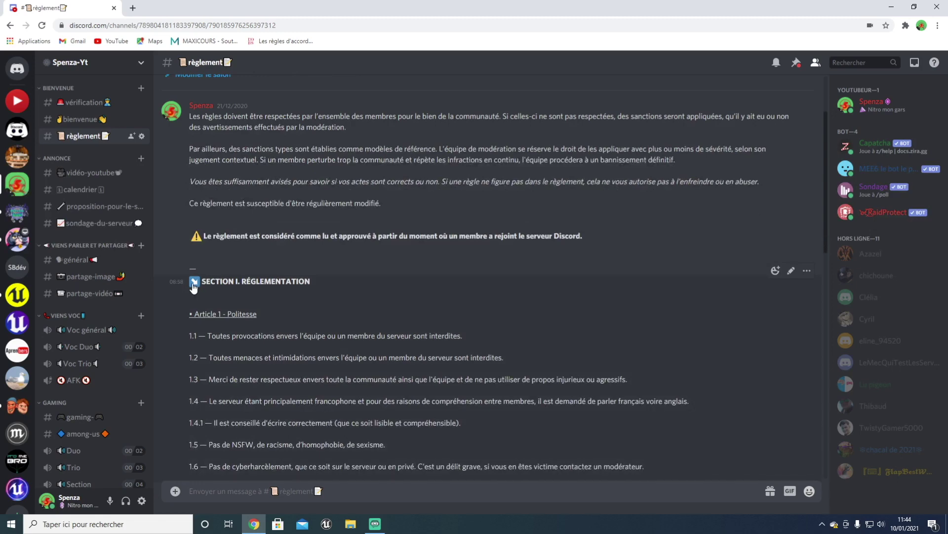
pyautogui.moveTo(188, 282); pyautogui.dragTo(214, 295)
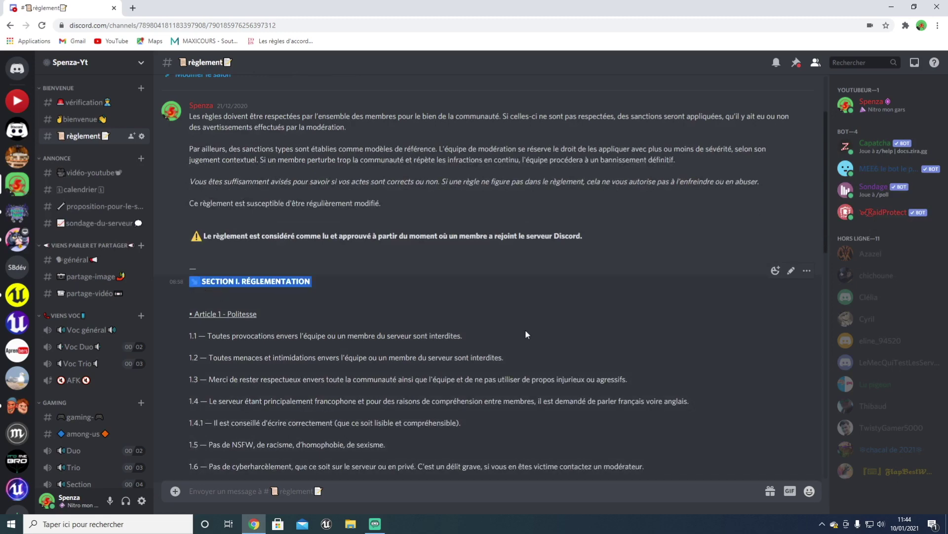
pyautogui.click(791, 270)
pyautogui.hotkey('ctrl', 'a')
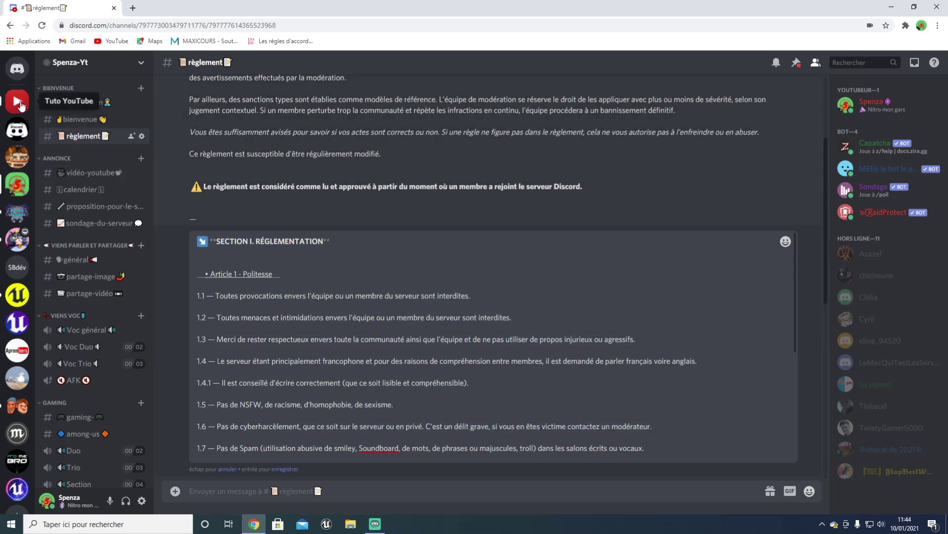
pyautogui.click(17, 101)
pyautogui.hotkey('ctrl', 'v')
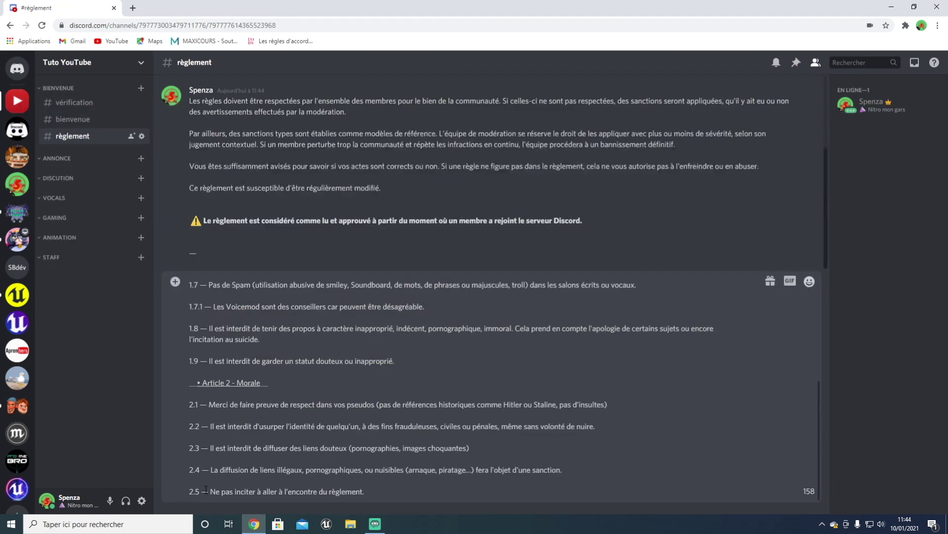
pyautogui.press('Return')
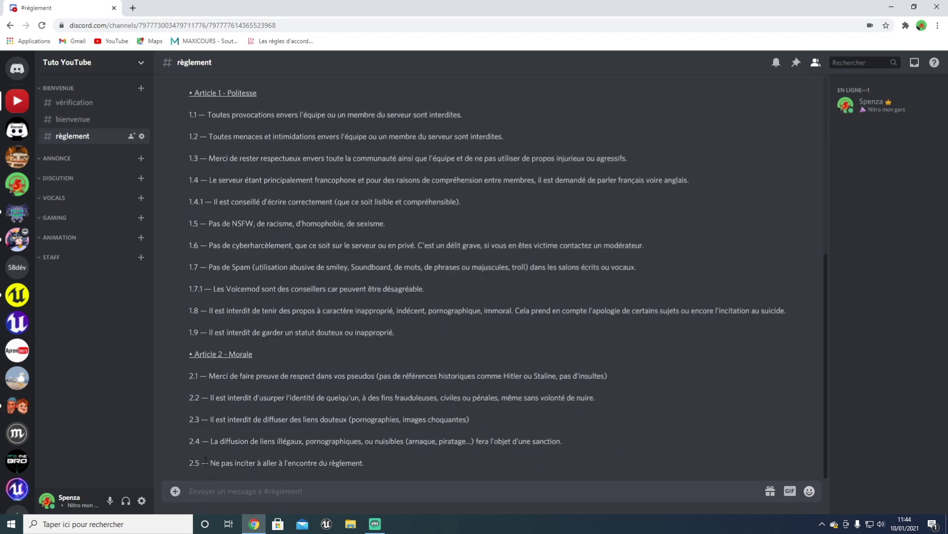
# - Copy the Spenza-Yt rules message starting at article 2.6 and post it in Tuto YouTube's règlement channel
pyautogui.click(17, 184)
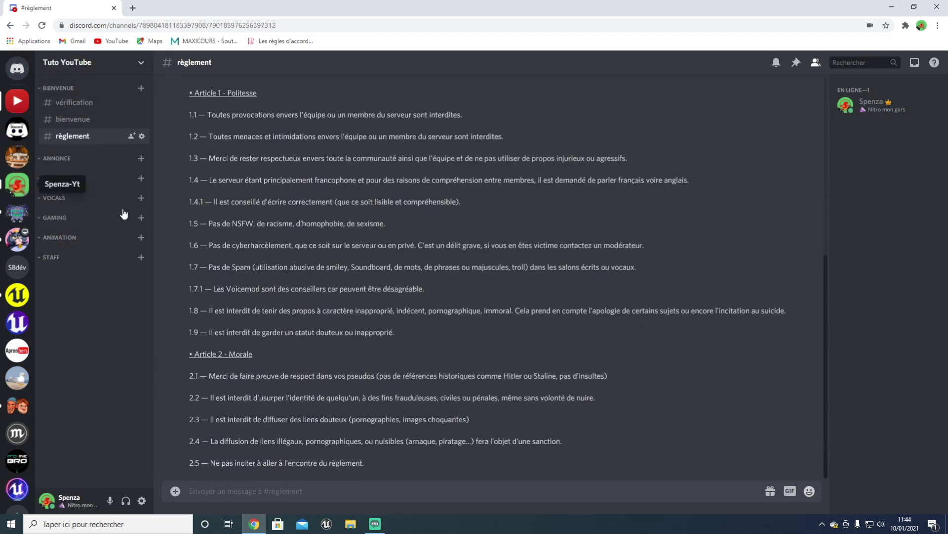
pyautogui.scroll(-3, 221, 333)
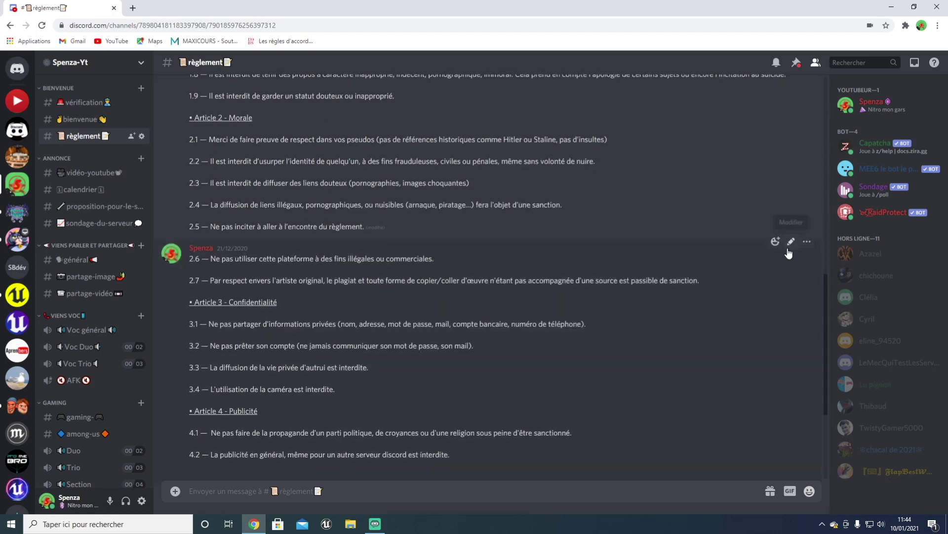
pyautogui.click(791, 242)
pyautogui.hotkey('ctrl', 'a')
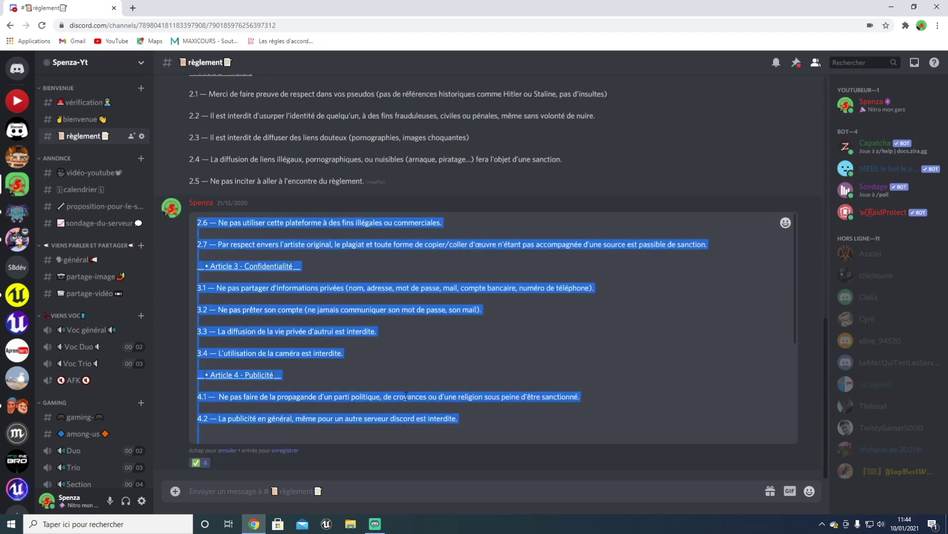
pyautogui.click(17, 101)
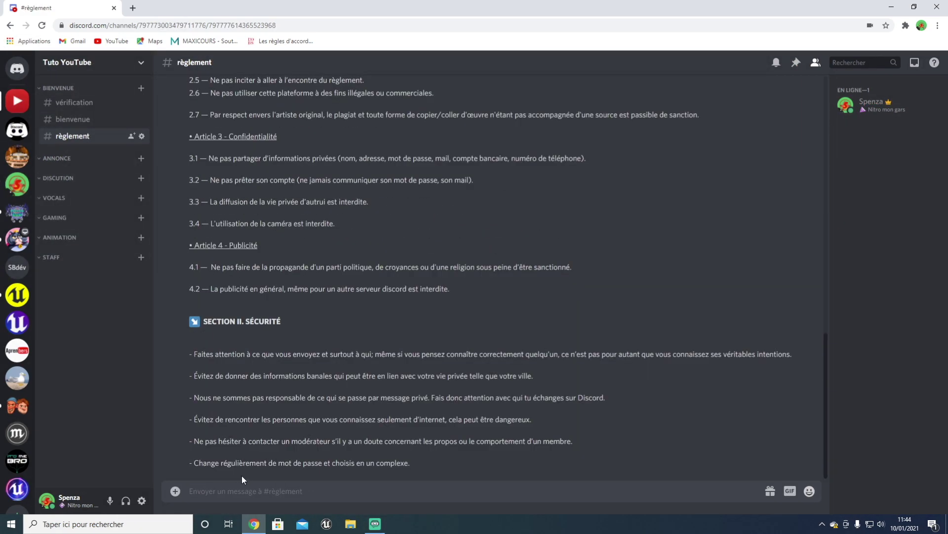
# - Add a green check mark reaction to the last rules message in Tuto YouTube's règlement channel, as on Spenza-Yt
pyautogui.click(17, 129)
pyautogui.click(18, 177)
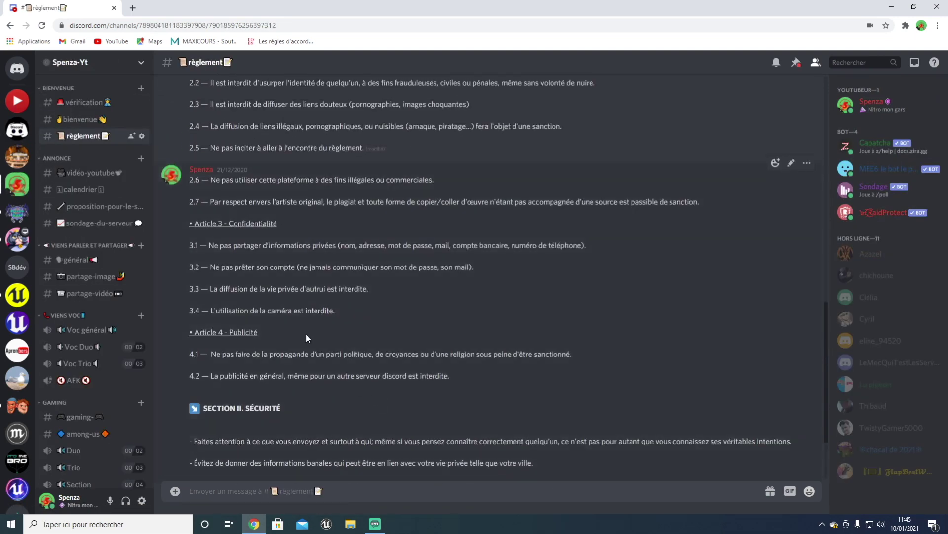
pyautogui.hotkey('alt', 'Left')
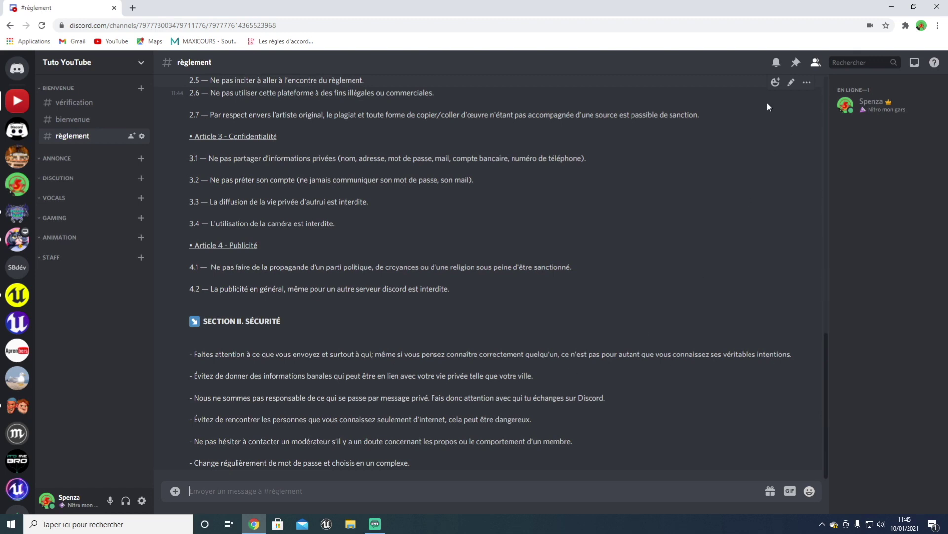
pyautogui.click(775, 82)
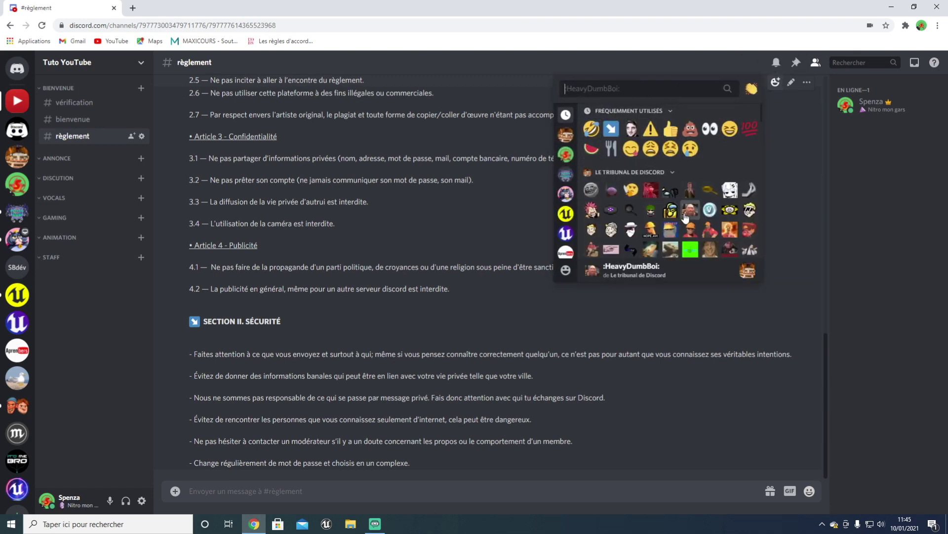
pyautogui.scroll(-5, 682, 166)
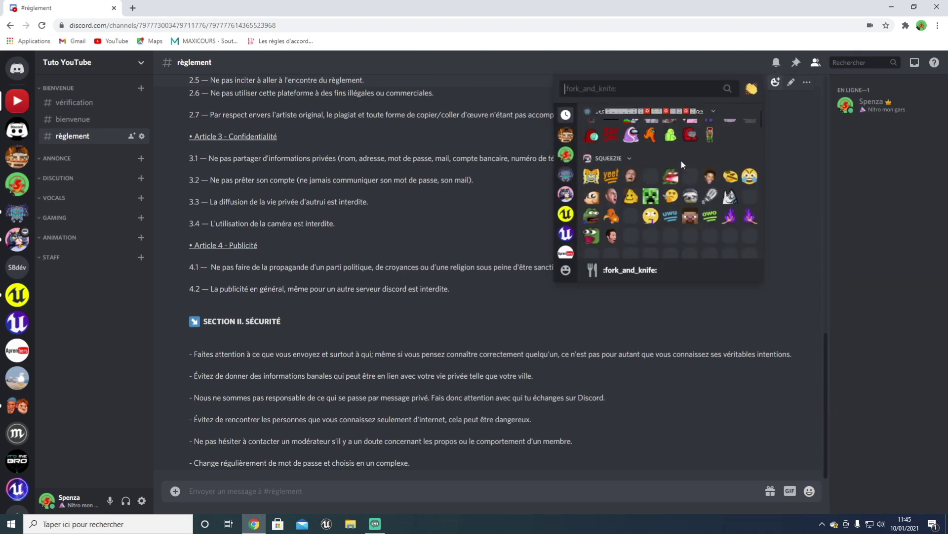
pyautogui.scroll(-8, 682, 166)
pyautogui.scroll(-15, 683, 166)
pyautogui.scroll(-10, 680, 166)
pyautogui.scroll(-5, 678, 169)
pyautogui.scroll(-6, 673, 168)
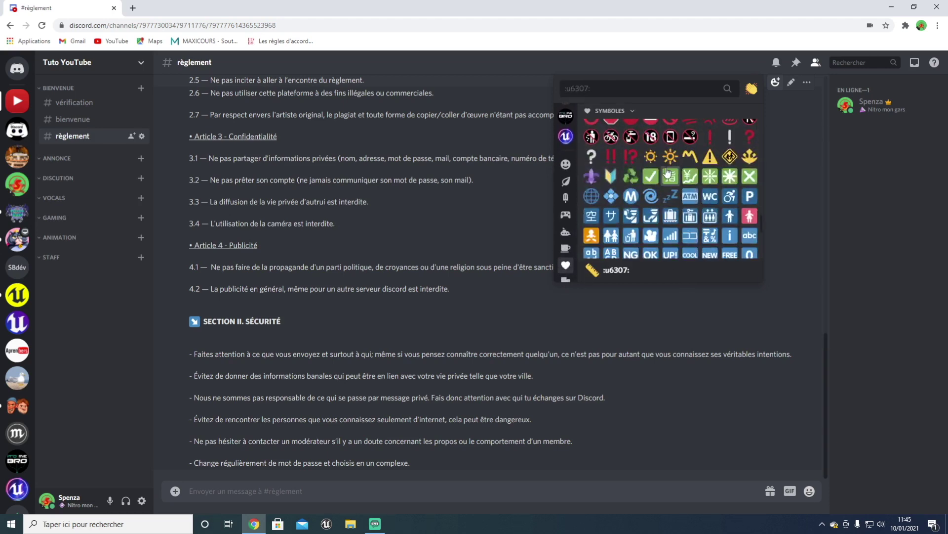
pyautogui.click(651, 176)
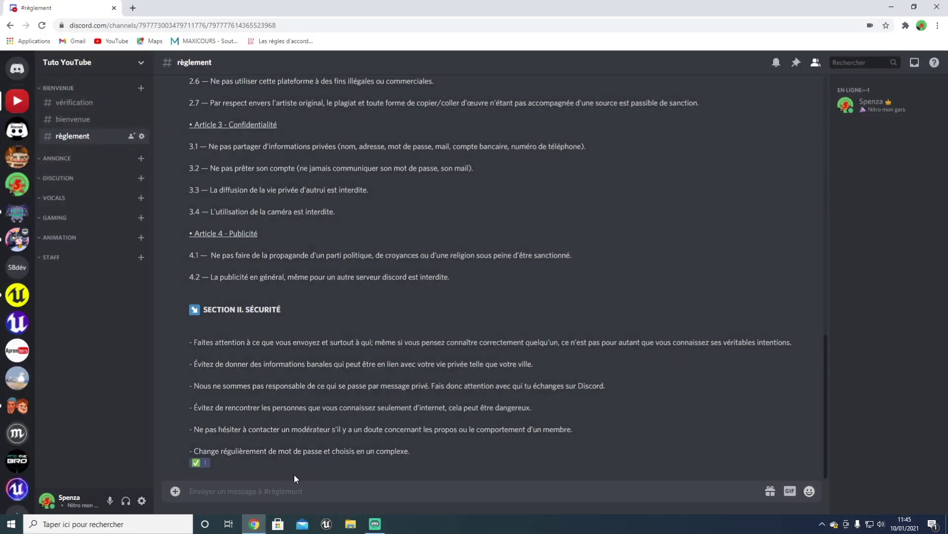
pyautogui.scroll(15, 294, 474)
pyautogui.scroll(-15, 291, 353)
# - Draft the message "Bienvenue sur le serveur officiel" in Tuto YouTube's bienvenue channel
pyautogui.click(87, 117)
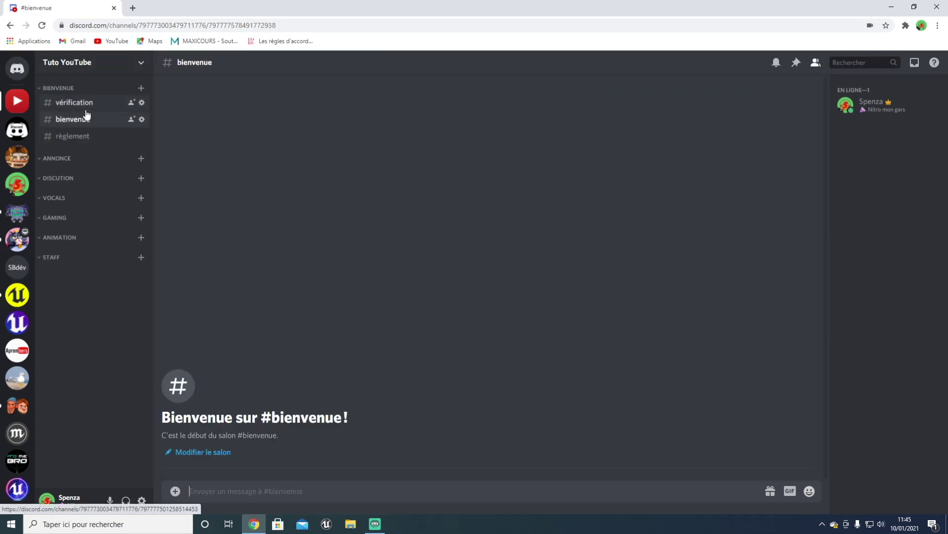
pyautogui.write('Bienven')
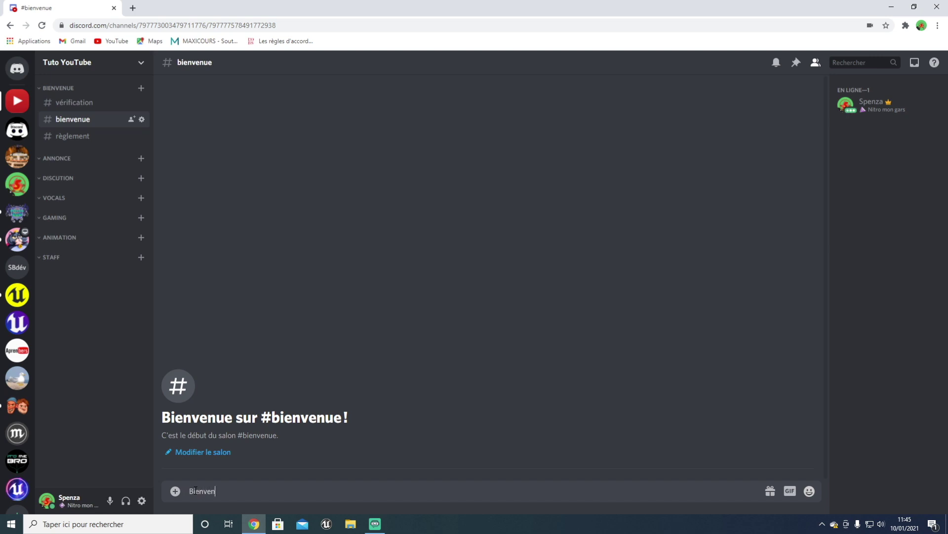
pyautogui.write('ue sur le serveur office')
pyautogui.press('BackSpace')
pyautogui.write('ciel')
pyautogui.click(271, 491)
# - Replace the draft in Tuto YouTube's bienvenue channel with the welcome sentence and dash copied from Spenza-Yt's bienvenue channel
pyautogui.click(17, 184)
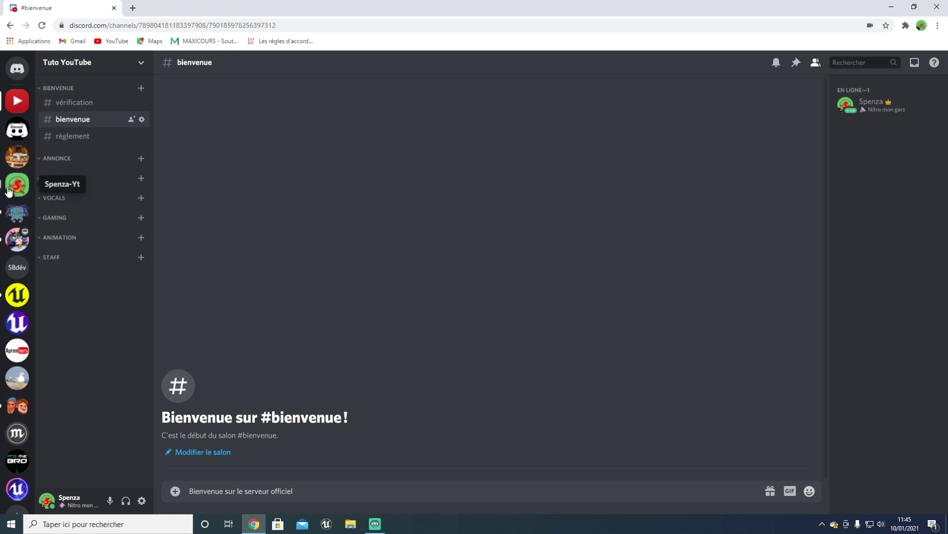
pyautogui.click(81, 102)
pyautogui.click(80, 119)
pyautogui.scroll(5, 296, 223)
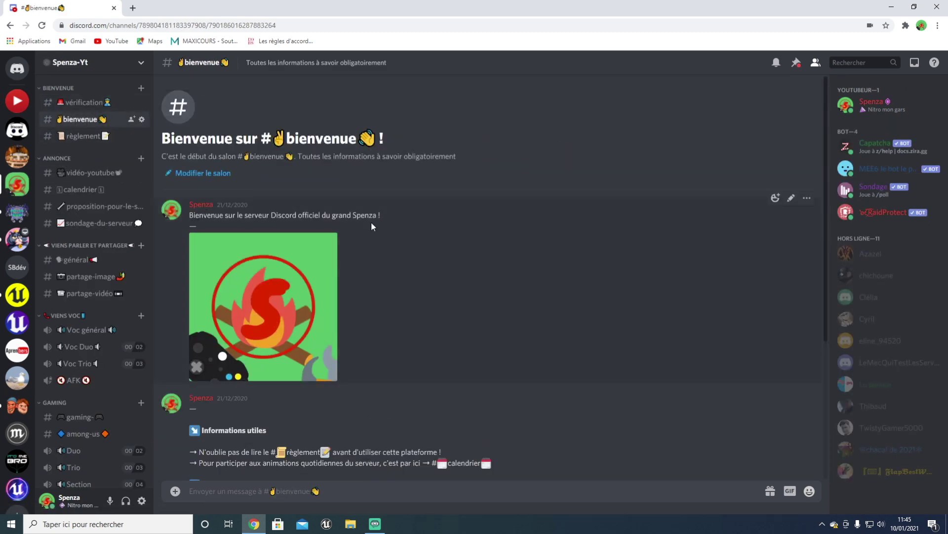
pyautogui.moveTo(189, 215); pyautogui.dragTo(203, 229)
pyautogui.hotkey('ctrl', 'c')
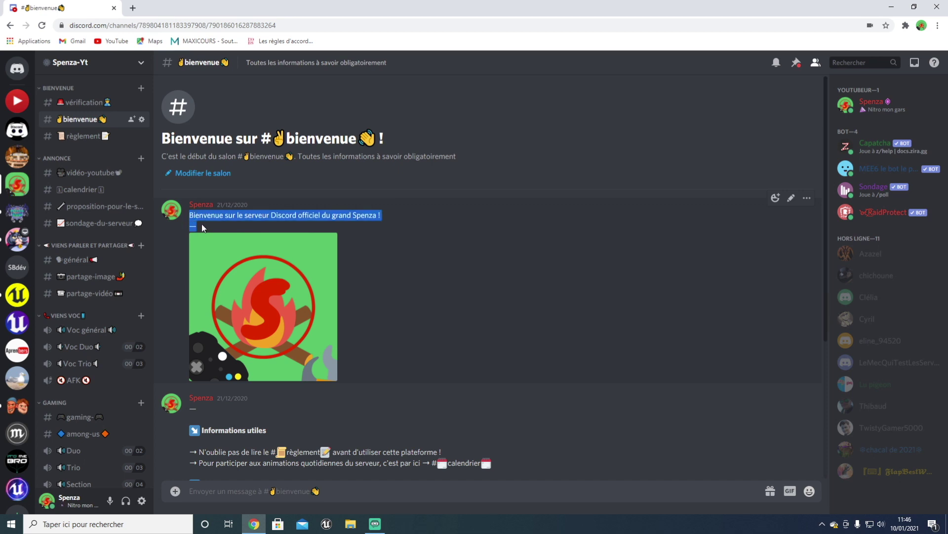
pyautogui.click(15, 100)
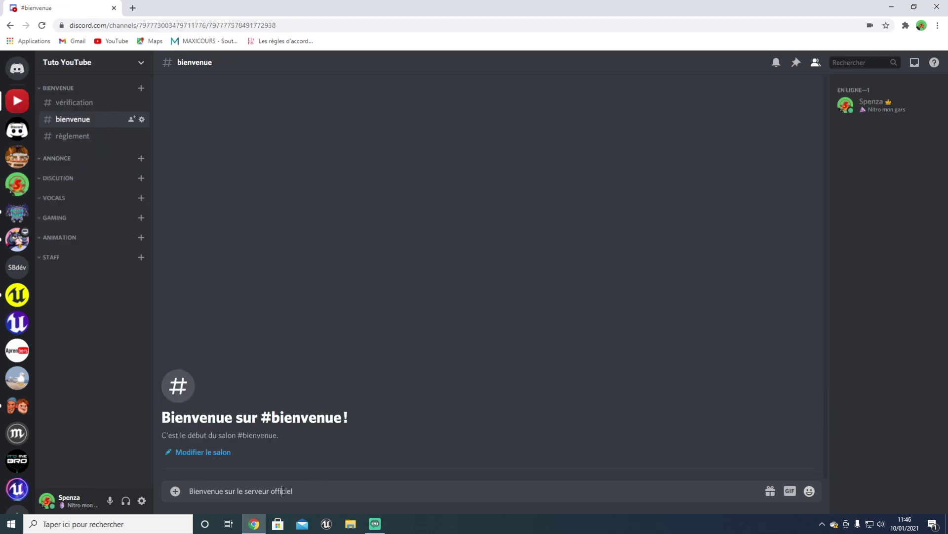
pyautogui.hotkey('ctrl', 'a')
pyautogui.hotkey('ctrl', 'v')
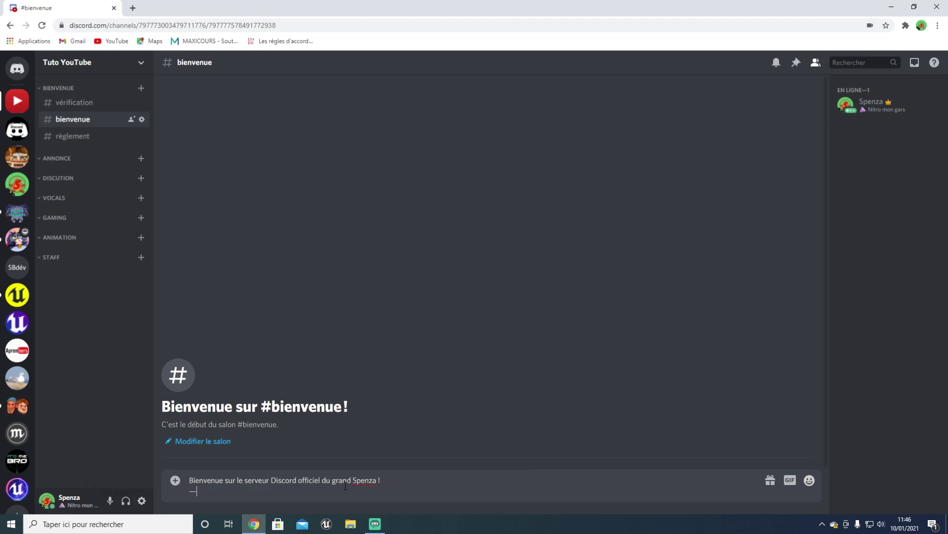
# - Change the server owner wording in the pasted welcome sentence to "Tuto YouTube" and send the message
pyautogui.moveTo(328, 481); pyautogui.dragTo(377, 480)
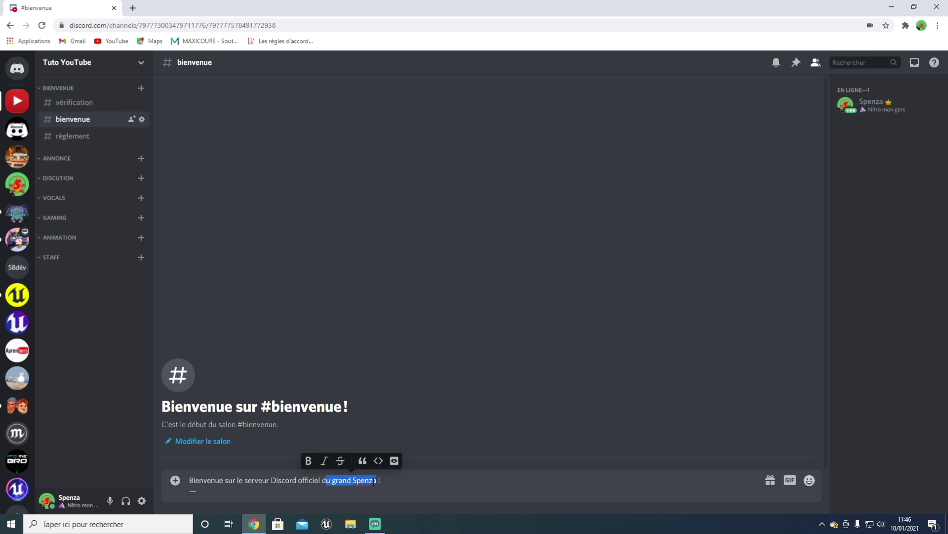
pyautogui.press('BackSpace')
pyautogui.press('BackSpace')
pyautogui.write('TU')
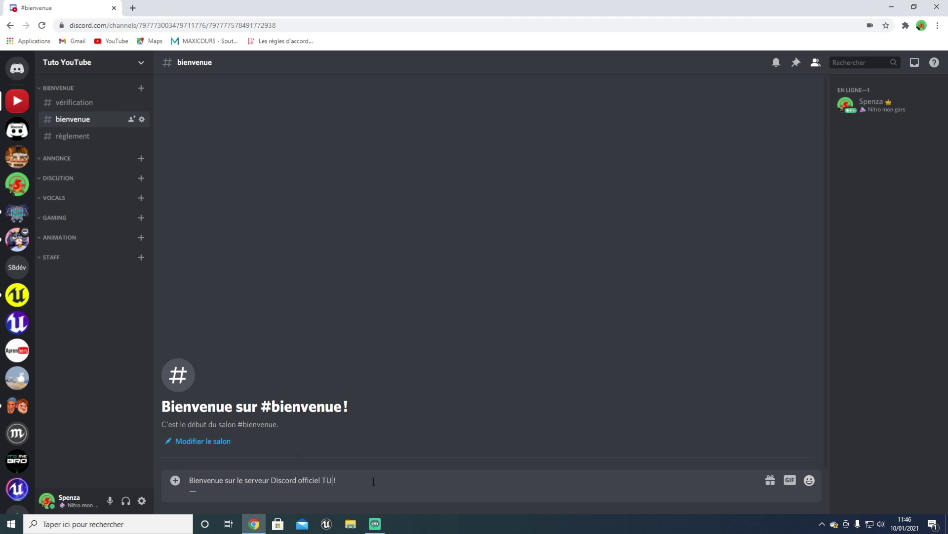
pyautogui.write('uTo')
pyautogui.press('BackSpace')
pyautogui.press('BackSpace')
pyautogui.press('BackSpace')
pyautogui.write('to YouT')
pyautogui.press('BackSpace')
pyautogui.write('ouTube')
pyautogui.press('Return')
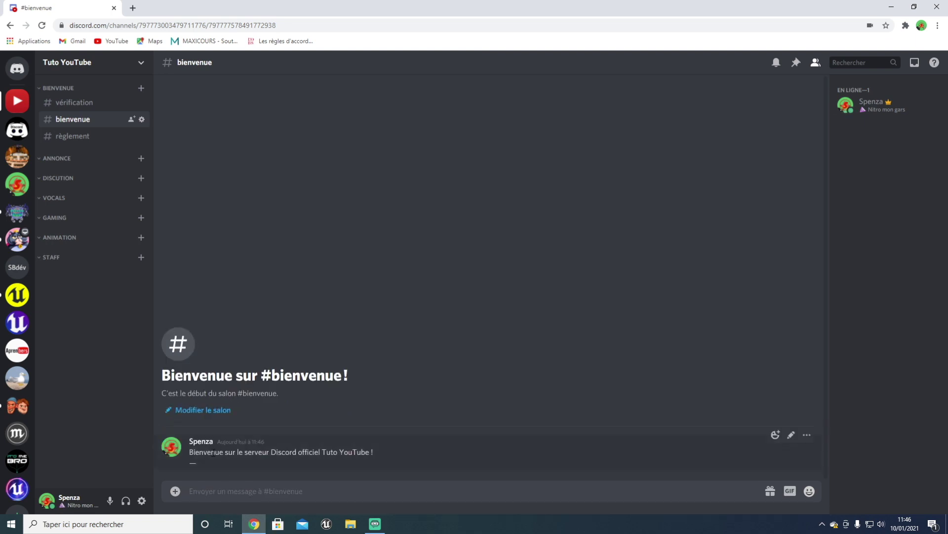
# - Copy the dash and "Informations utiles" section from Spenza-Yt's bienvenue message into a new message draft in Tuto YouTube's bienvenue channel
pyautogui.click(27, 129)
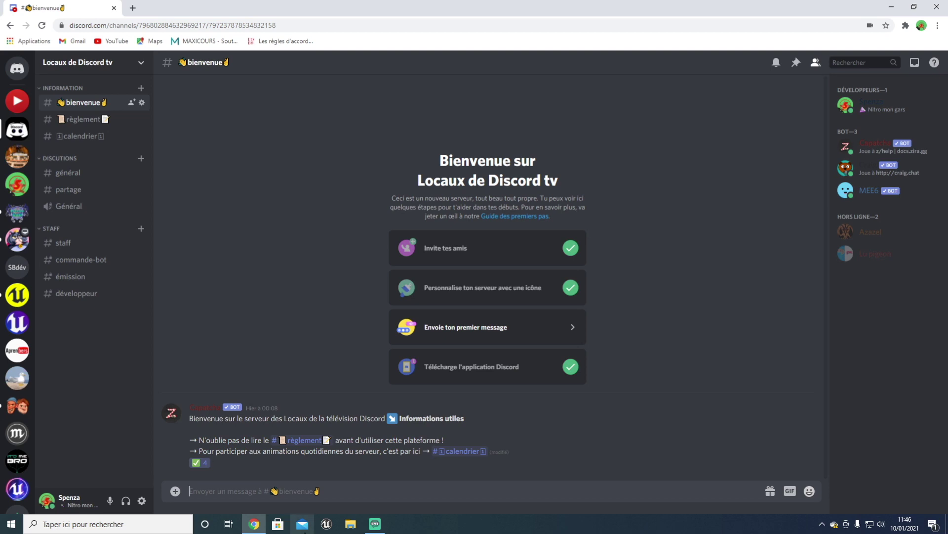
pyautogui.click(16, 184)
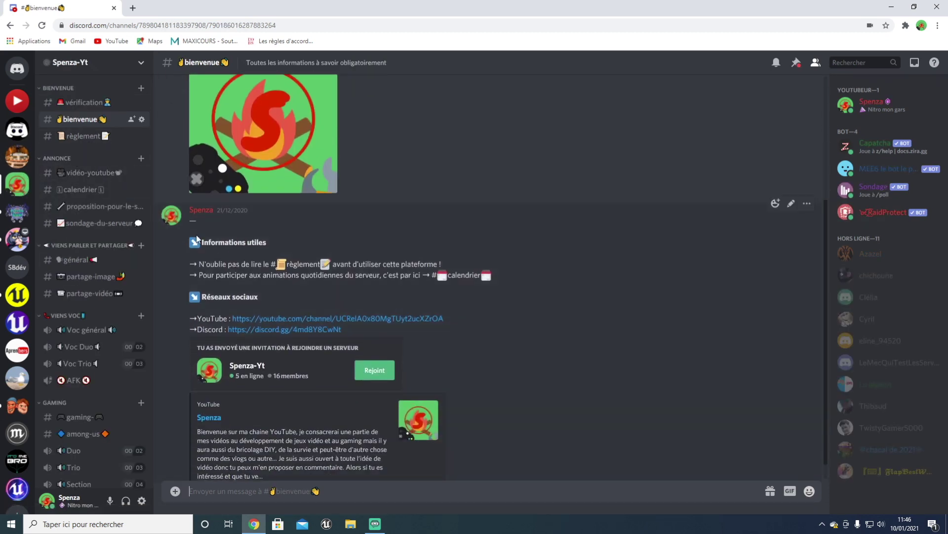
pyautogui.click(791, 203)
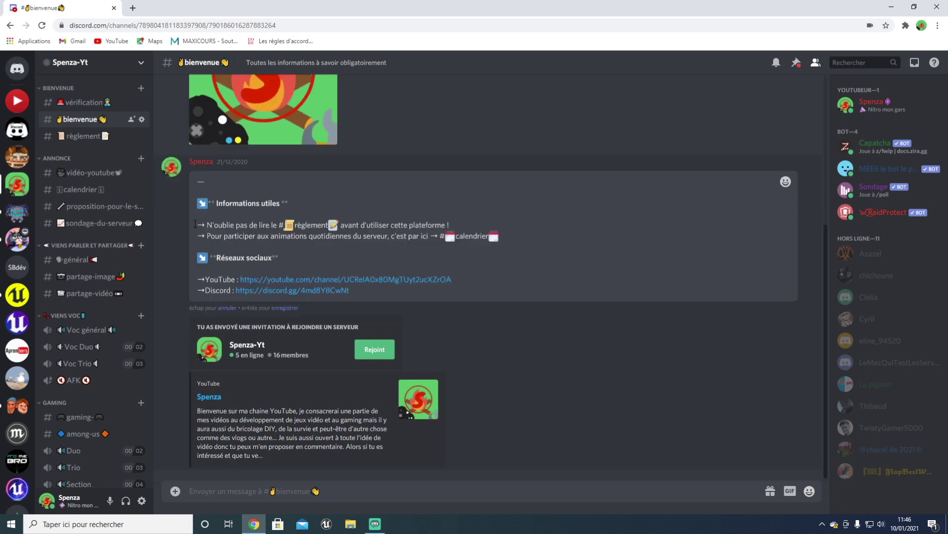
pyautogui.moveTo(198, 182); pyautogui.dragTo(508, 243)
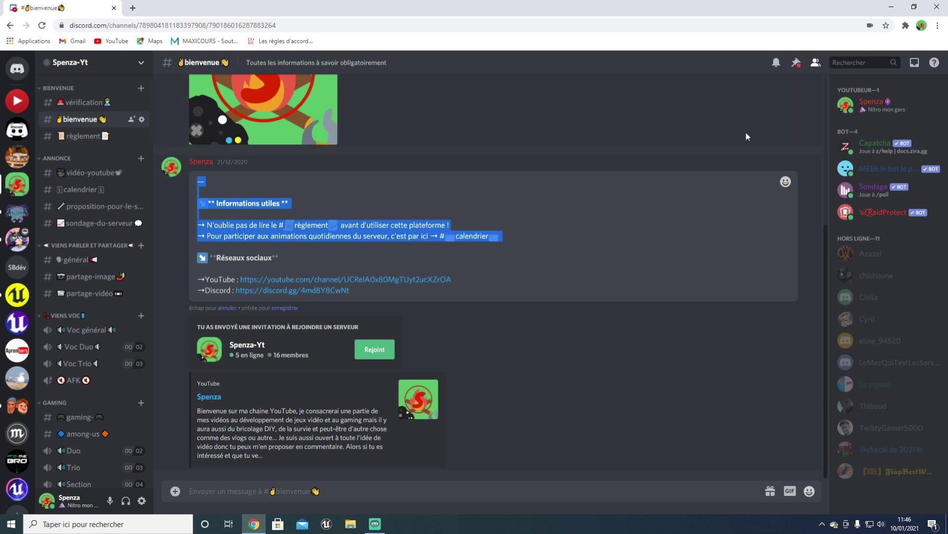
pyautogui.click(587, 176)
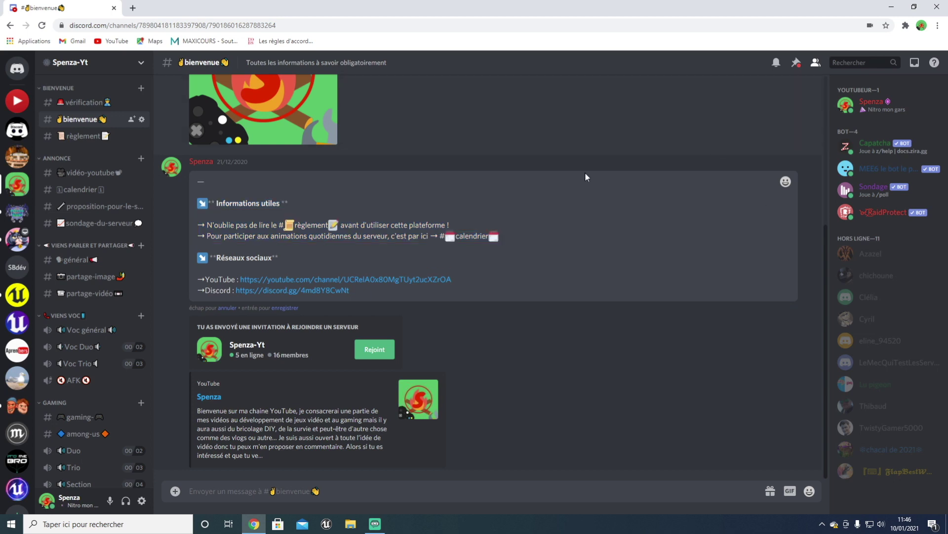
pyautogui.click(17, 102)
pyautogui.write("—  ↘** Informations utiles **  → N'oublie pas de lire le #📜règlement📝 avant d'utiliser cette plateforme ! → Pour participer aux animations quotidiennes du serveur, c'est par ici → #📅calendrier📅")
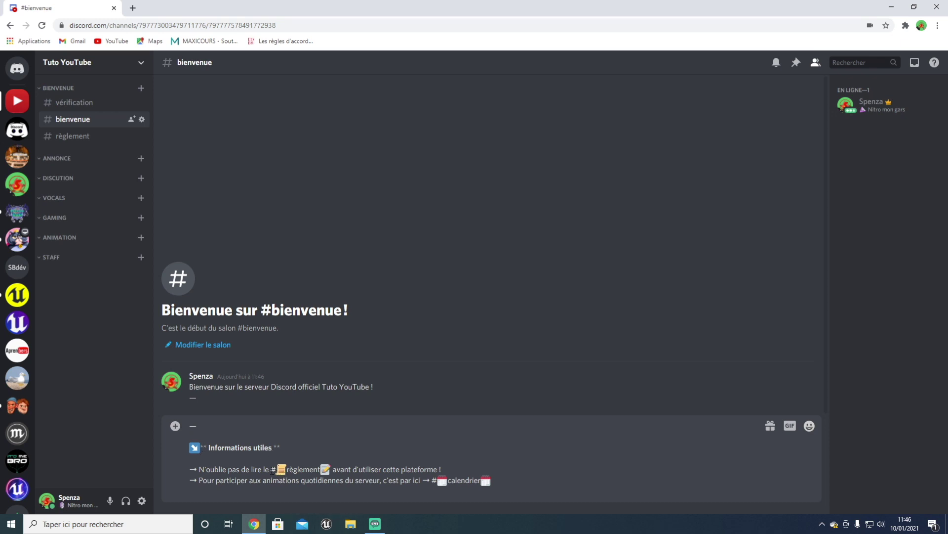
# - Replace the pasted rules channel reference with a working #règlement mention and send the "Informations utiles" message
pyautogui.click(333, 471)
pyautogui.press('BackSpace')
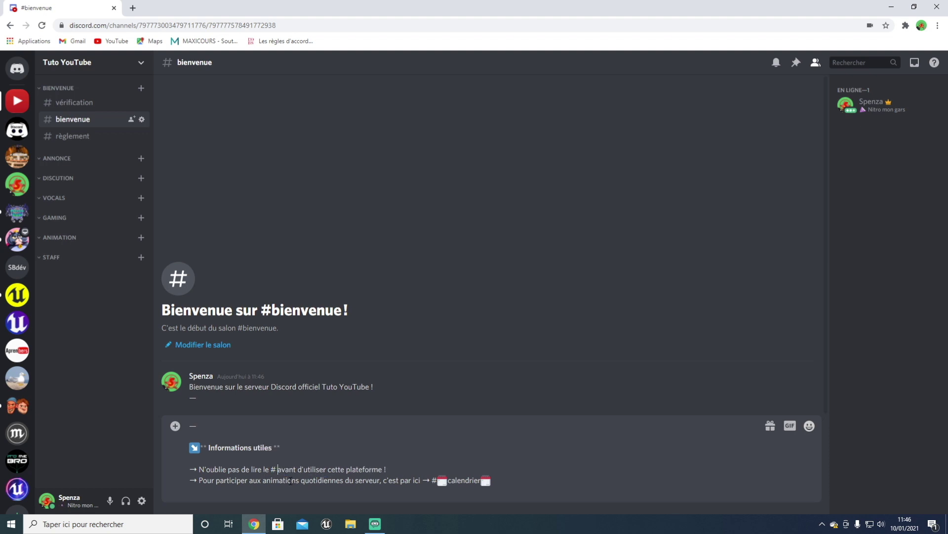
pyautogui.click(275, 470)
pyautogui.write('r')
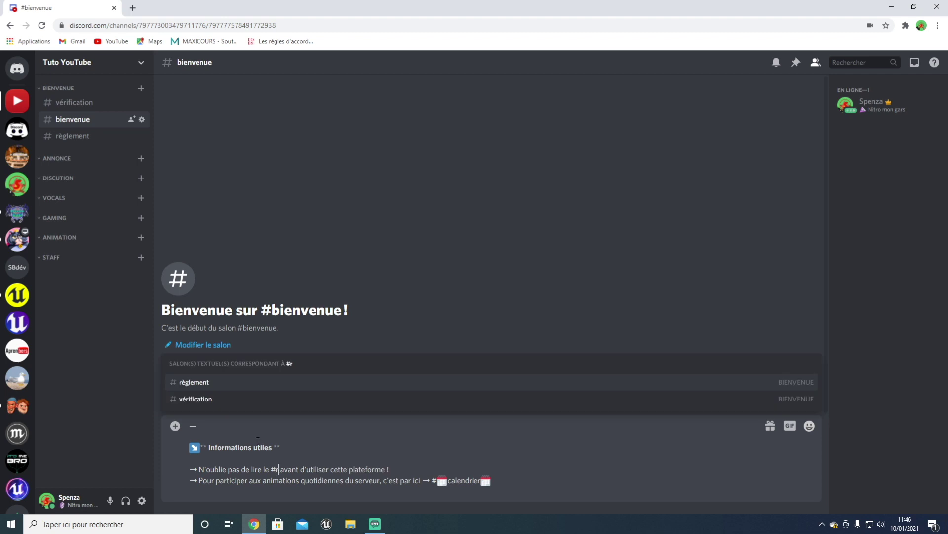
pyautogui.click(194, 382)
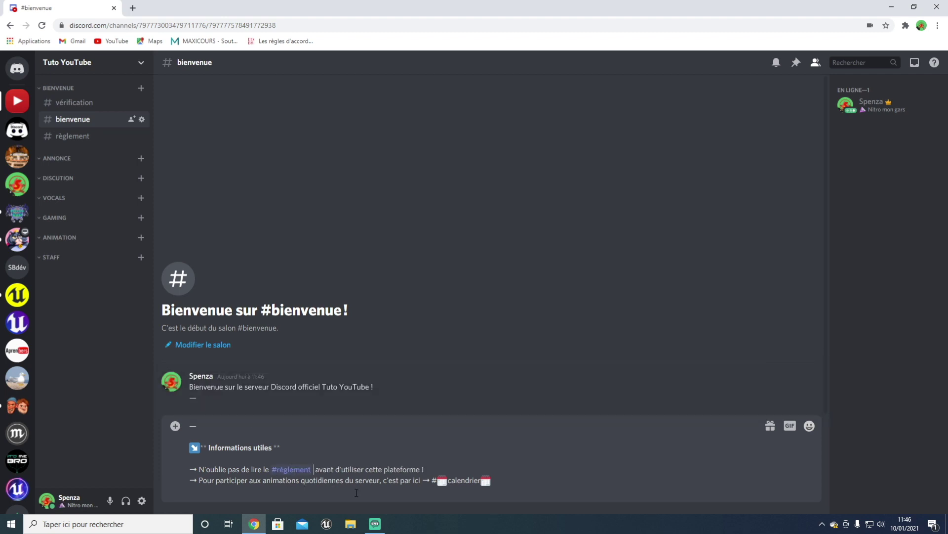
pyautogui.moveTo(495, 485); pyautogui.dragTo(187, 483)
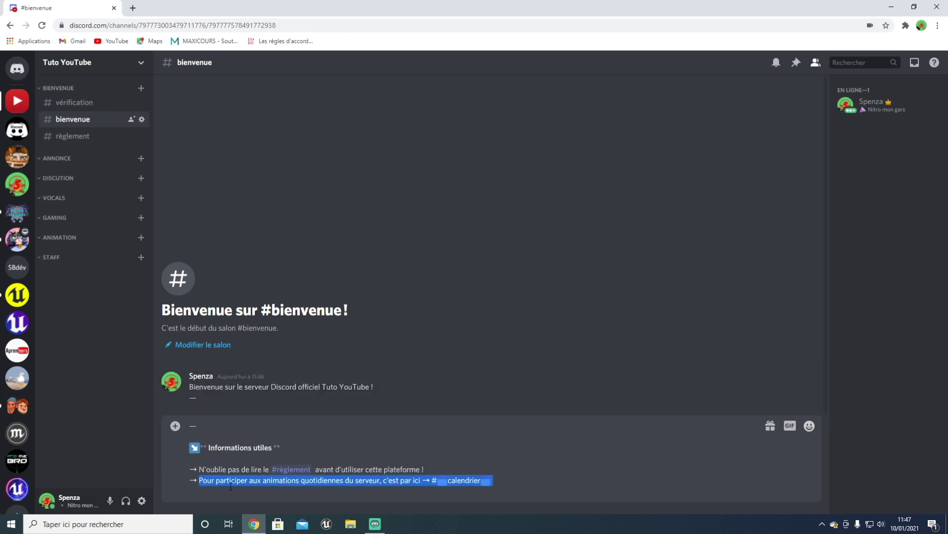
pyautogui.click(603, 491)
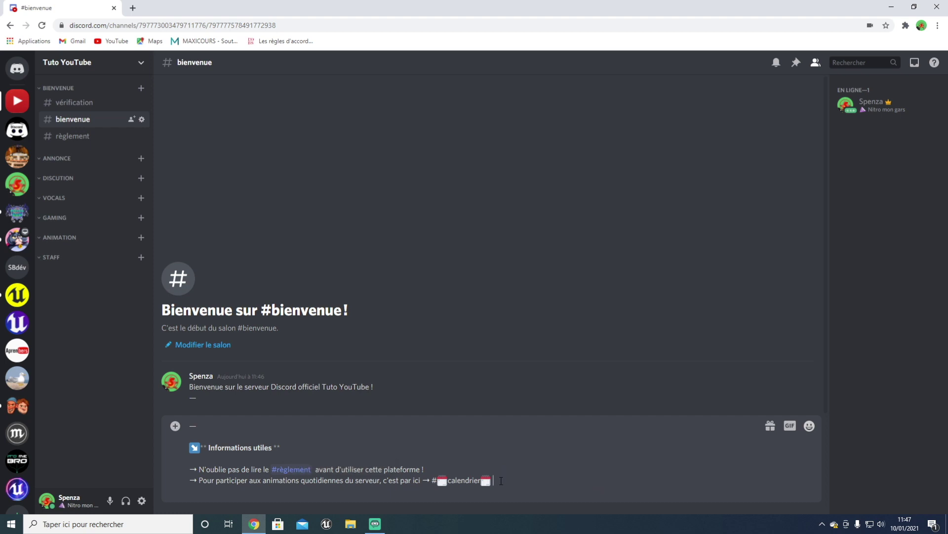
pyautogui.press('Return')
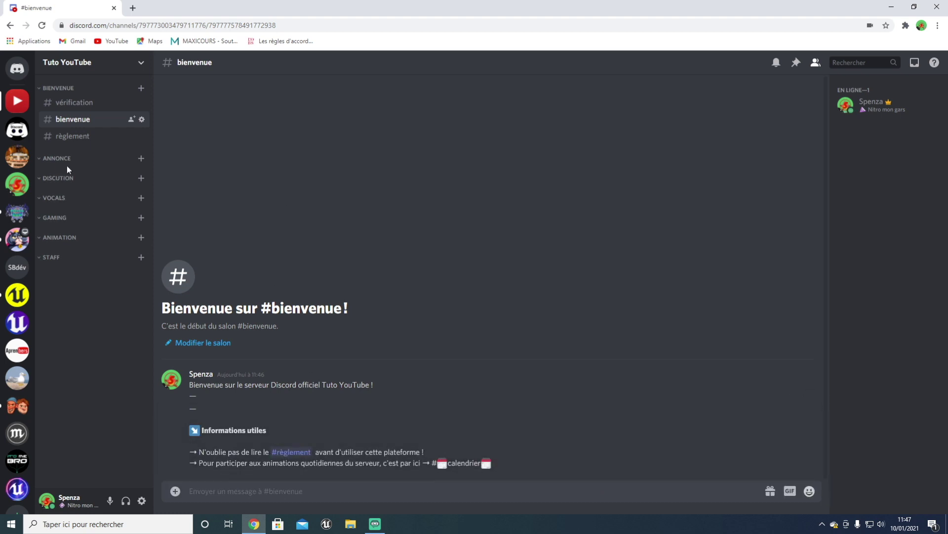
# - Create a text channel called "calendrier" in the ANNONCE category
pyautogui.click(141, 158)
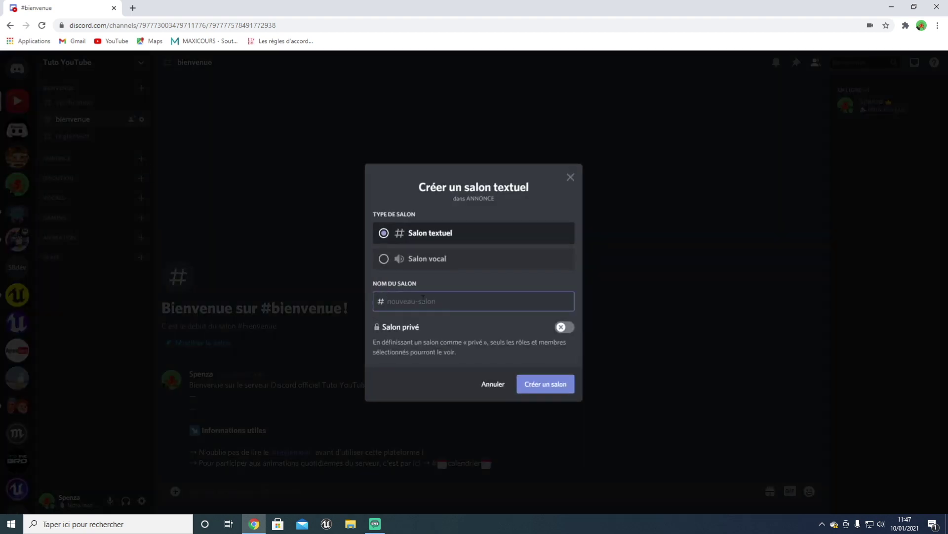
pyautogui.write('c')
pyautogui.press('BackSpace')
pyautogui.write('calendrtier')
pyautogui.rightClick(446, 302)
pyautogui.click(427, 307)
pyautogui.click(564, 390)
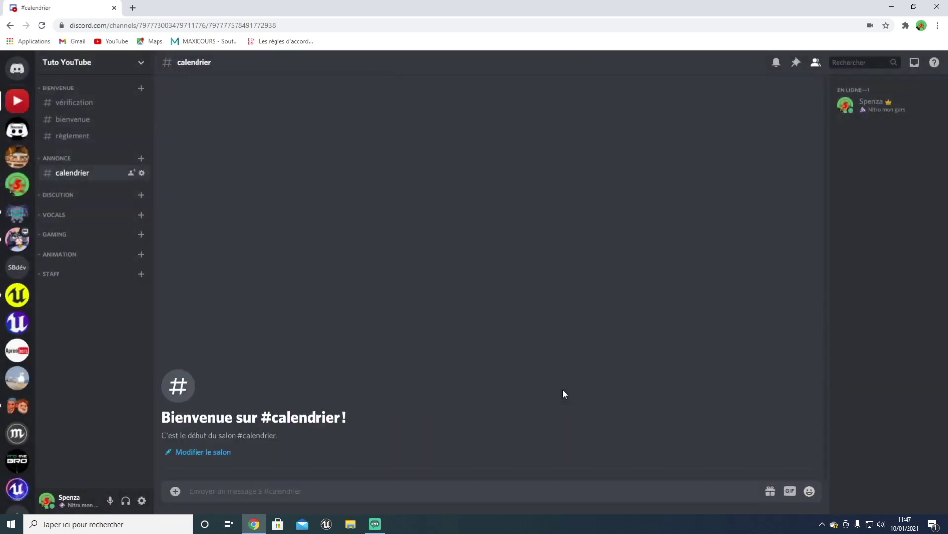
# - Edit the "Informations utiles" message in bienvenue to use a working #calendrier mention and remove its leading dash line
pyautogui.click(74, 121)
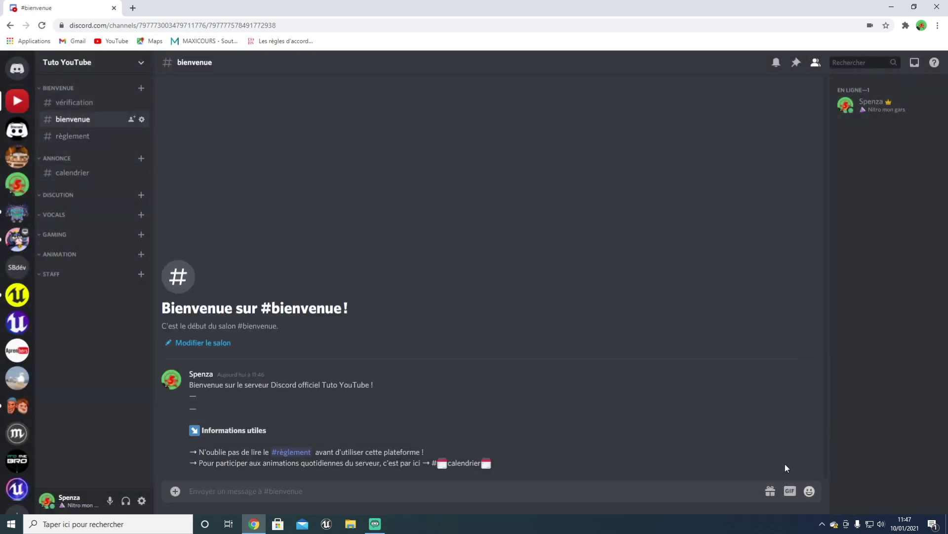
pyautogui.click(790, 398)
pyautogui.moveTo(500, 446); pyautogui.dragTo(445, 447)
pyautogui.press('BackSpace')
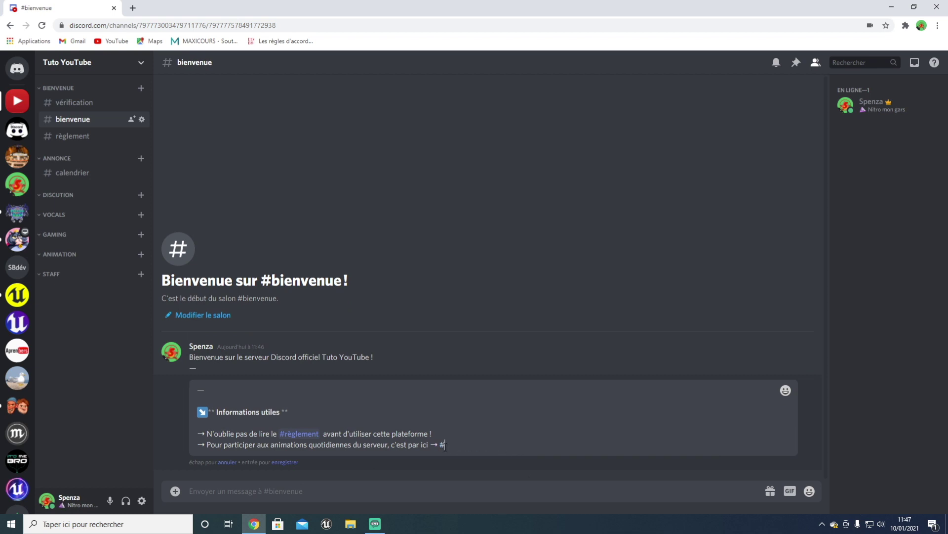
pyautogui.write('ca')
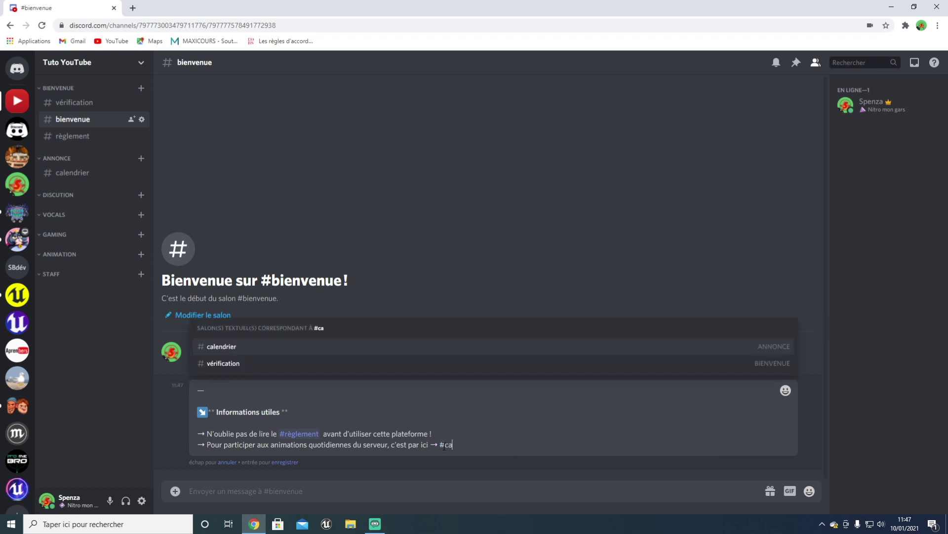
pyautogui.click(306, 349)
pyautogui.press('Return')
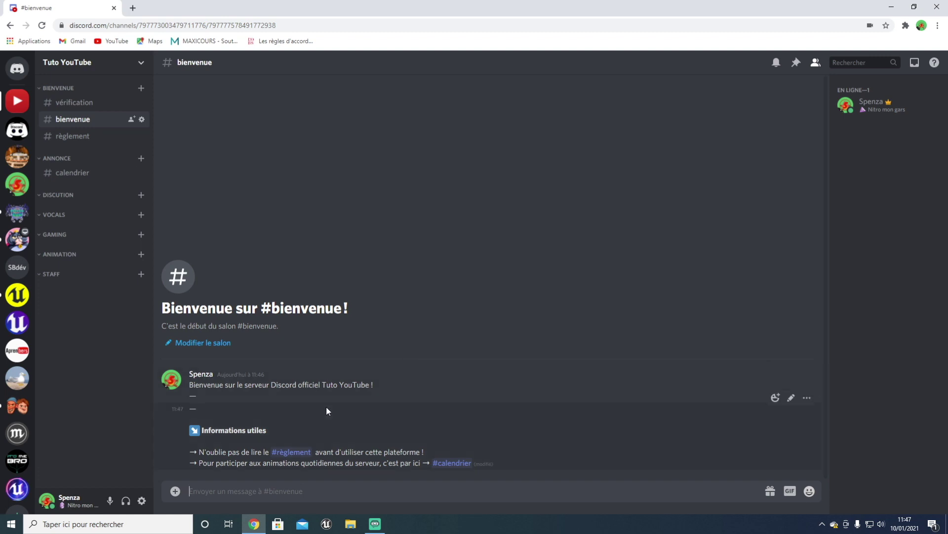
pyautogui.click(790, 396)
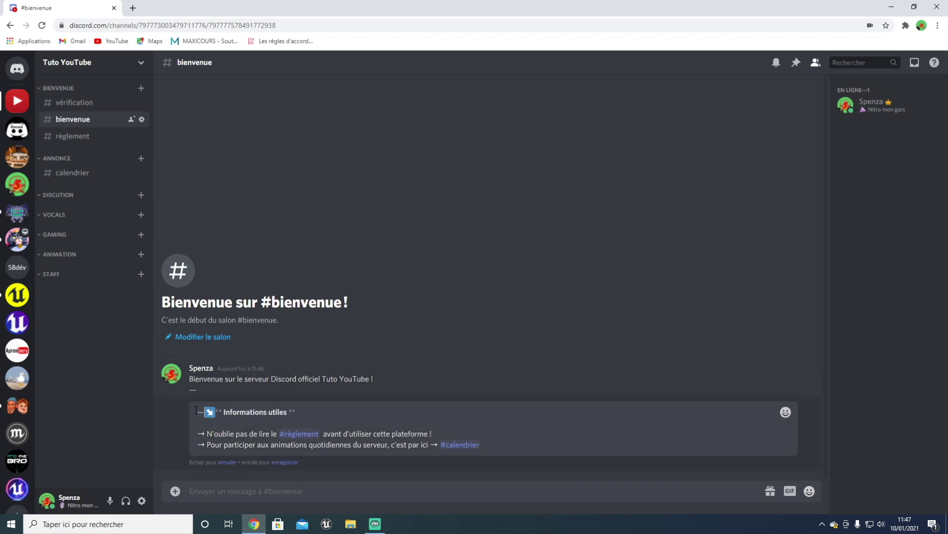
pyautogui.press('Return')
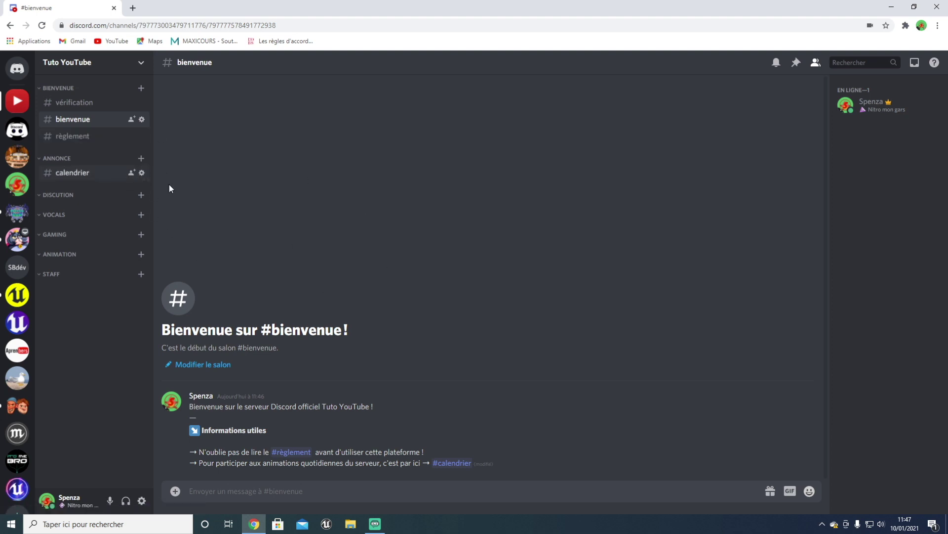
# - View the vérification channel, then search the web for "zira bot" in a new browser tab and open the invite from its top.gg page
pyautogui.click(94, 104)
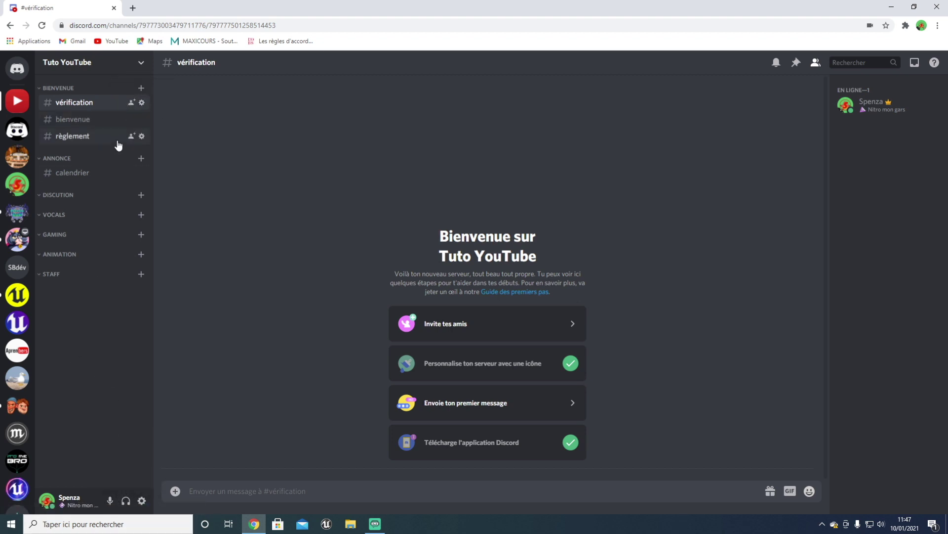
pyautogui.click(132, 8)
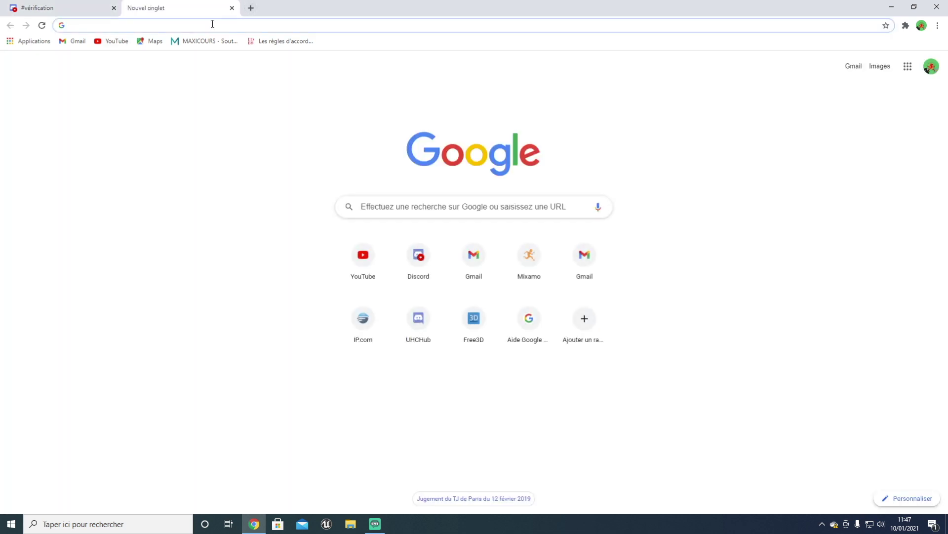
pyautogui.write('zir')
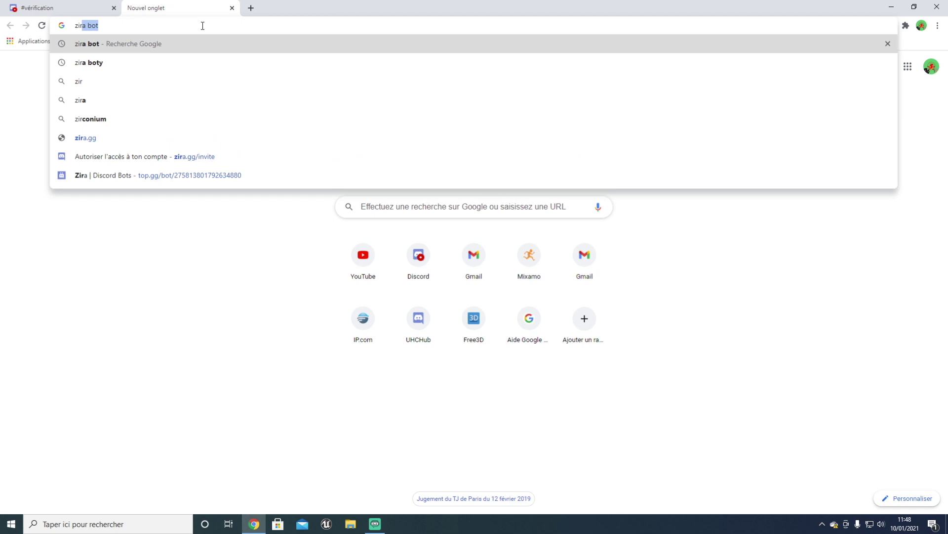
pyautogui.press('Return')
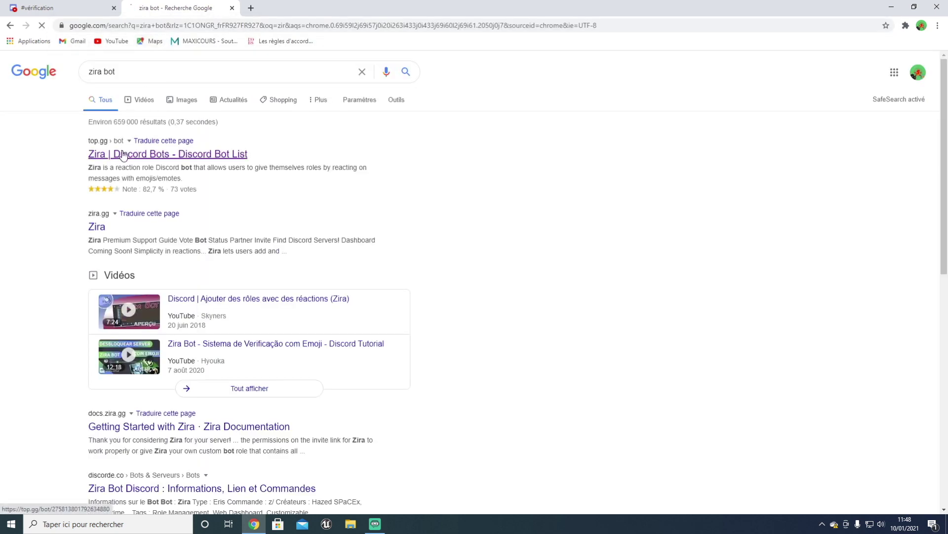
pyautogui.click(126, 155)
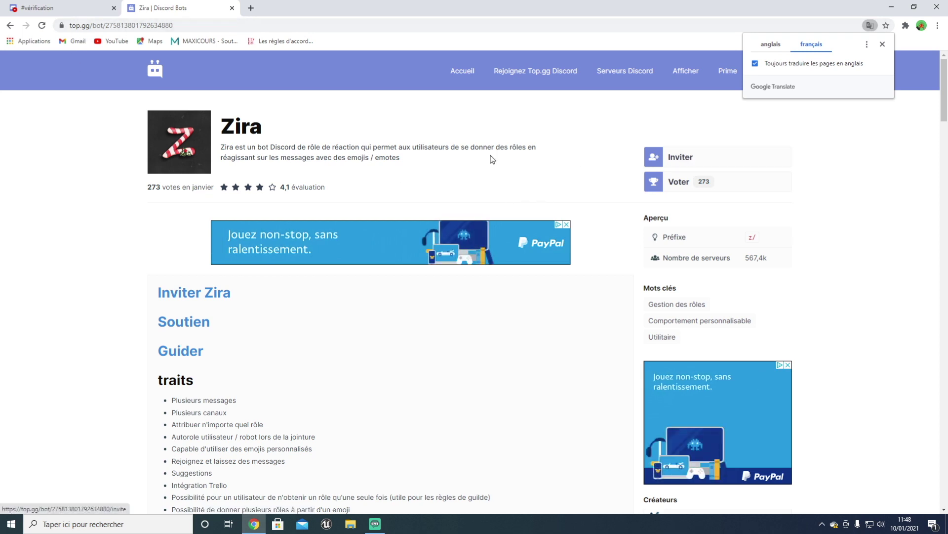
pyautogui.click(688, 159)
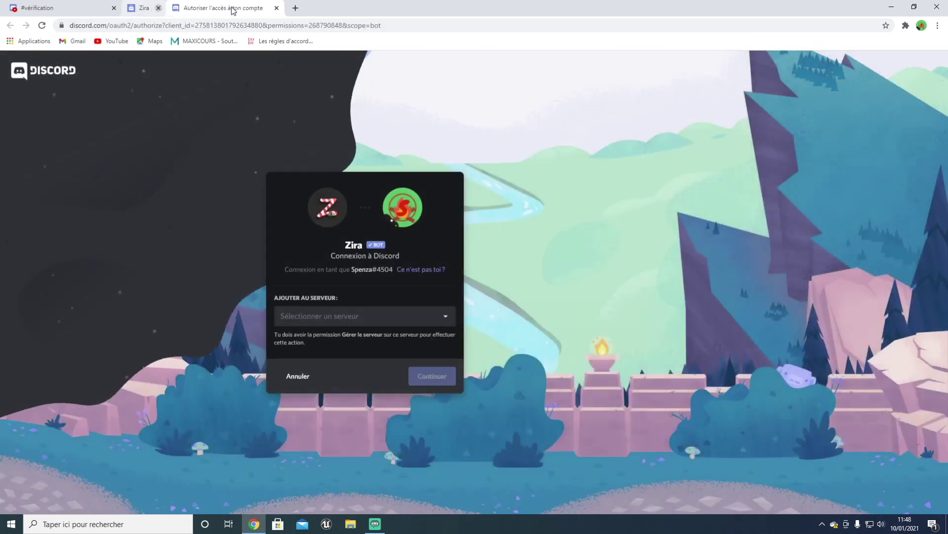
# - Authorize the Zira bot on the Tuto YouTube server, complete the human check, and return to the Discord server
pyautogui.click(381, 319)
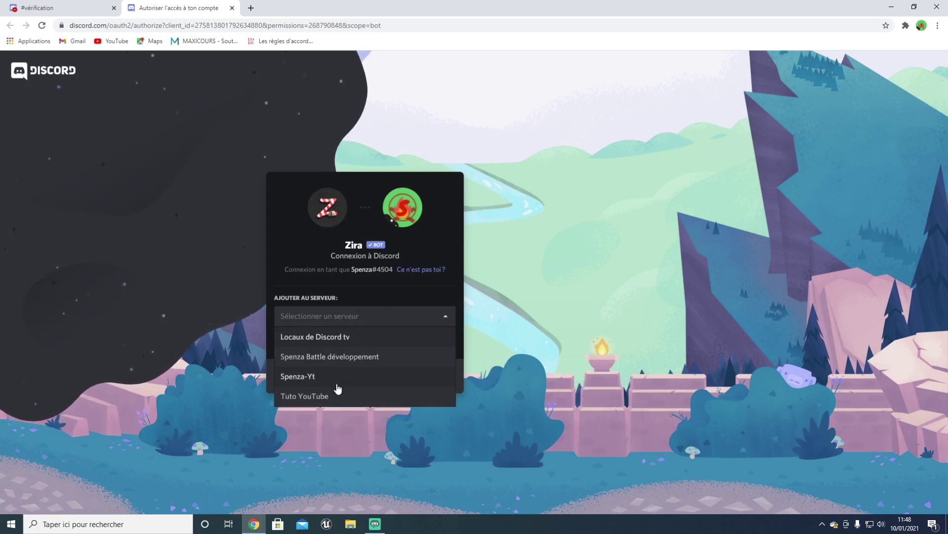
pyautogui.click(324, 395)
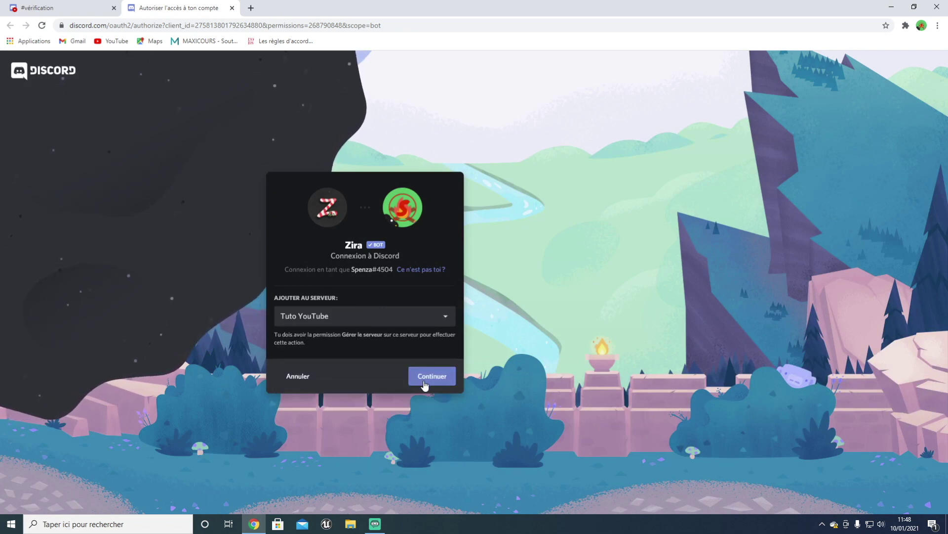
pyautogui.click(422, 382)
pyautogui.click(428, 469)
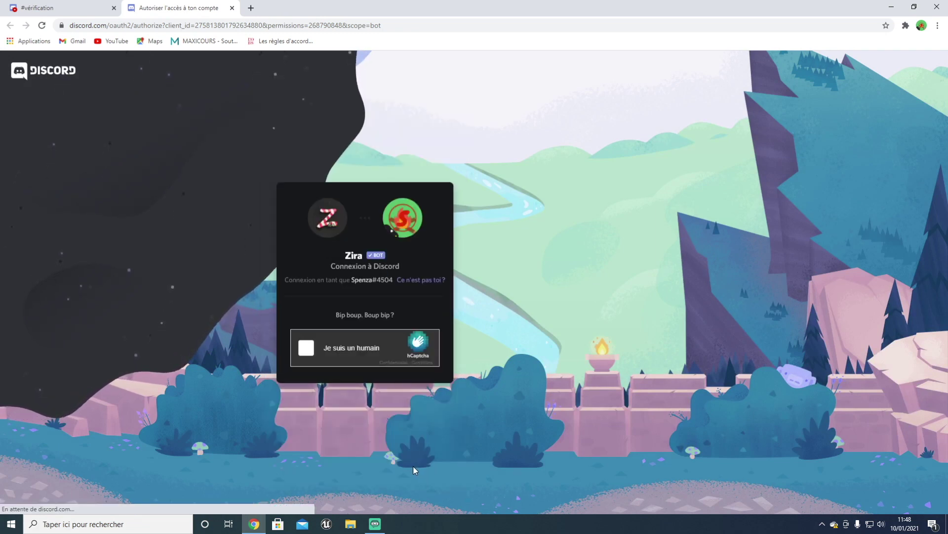
pyautogui.click(306, 347)
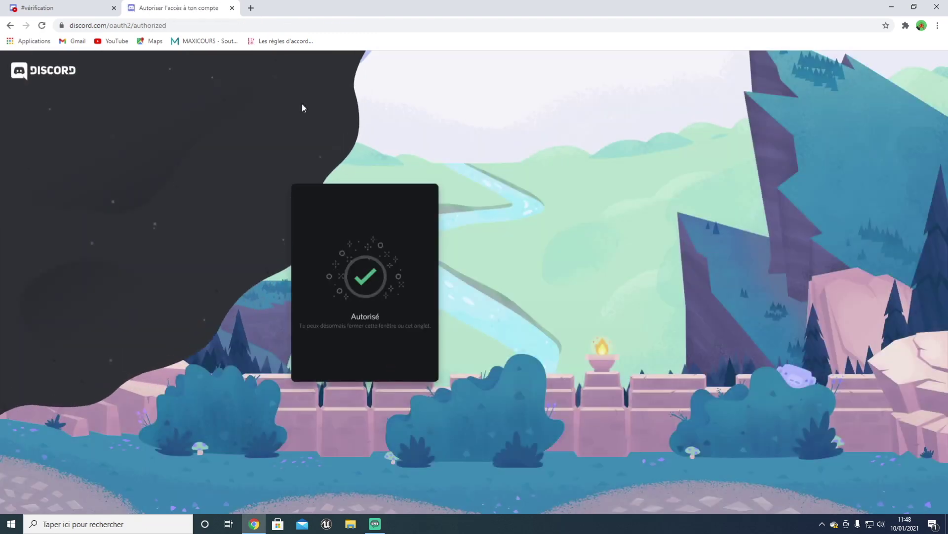
pyautogui.click(232, 8)
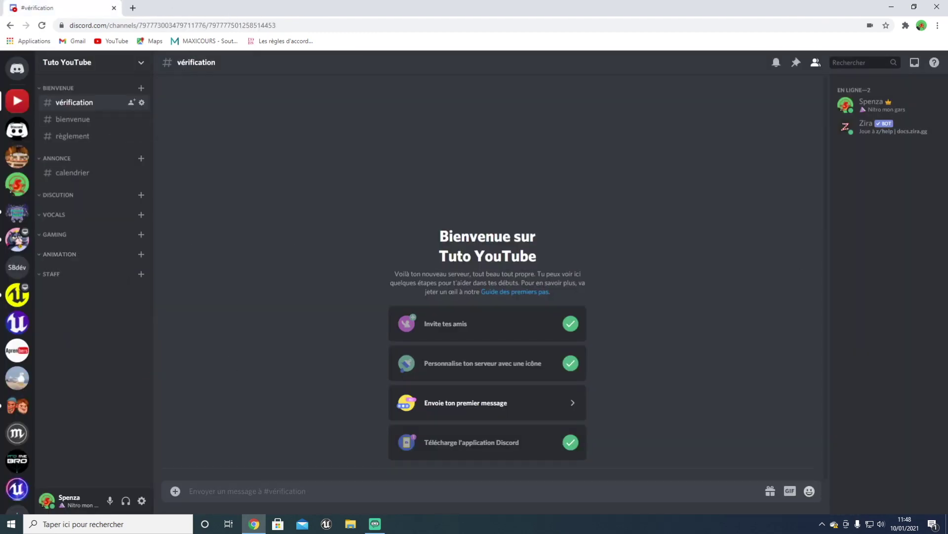
# - Assign the Bot role to Zira from the server's member list
pyautogui.click(871, 136)
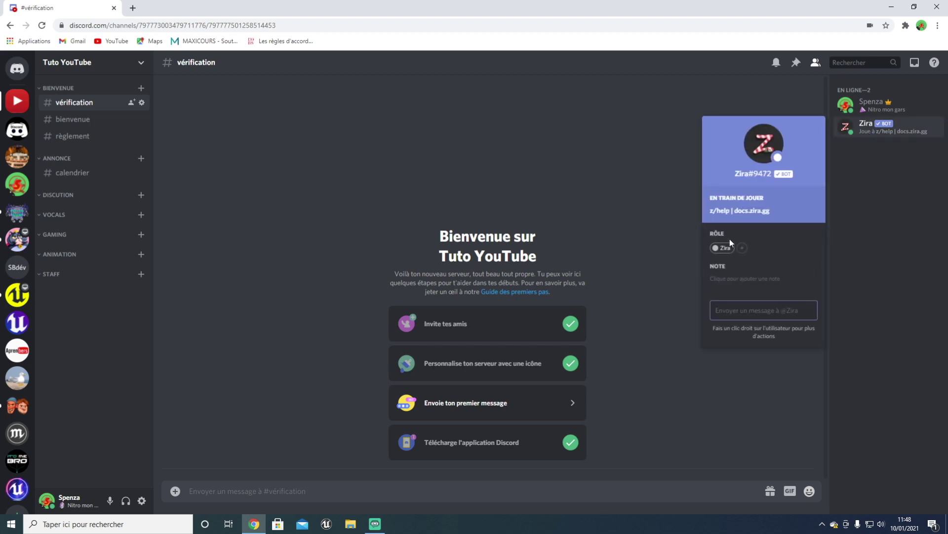
pyautogui.click(743, 251)
pyautogui.scroll(-2, 701, 326)
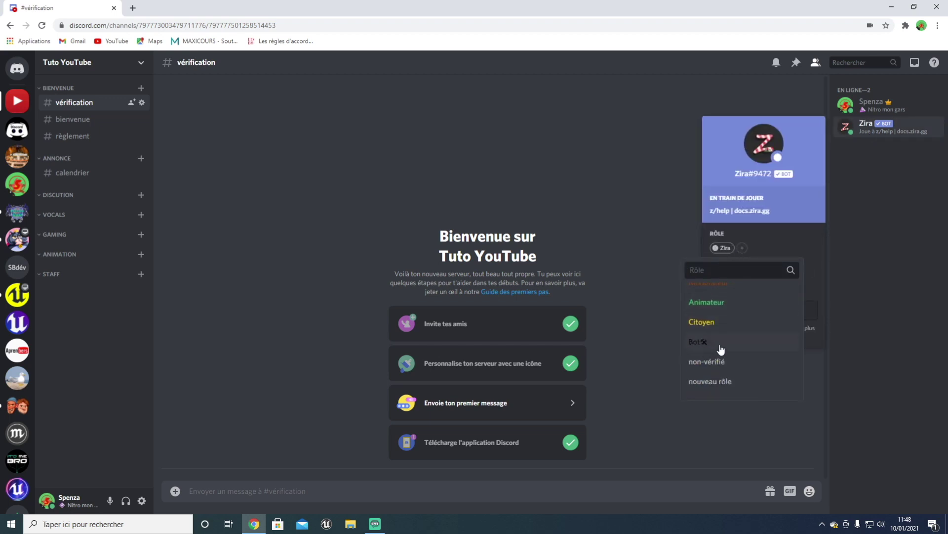
pyautogui.click(719, 345)
pyautogui.click(895, 257)
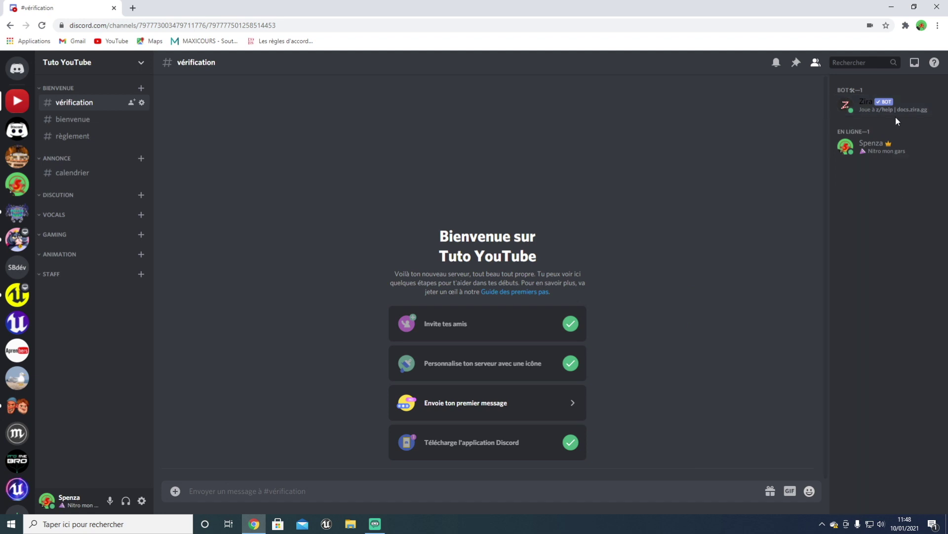
# - Give the server owner the Youtubeur, Administrateur and Modérateur roles from the member list profile
pyautogui.click(887, 143)
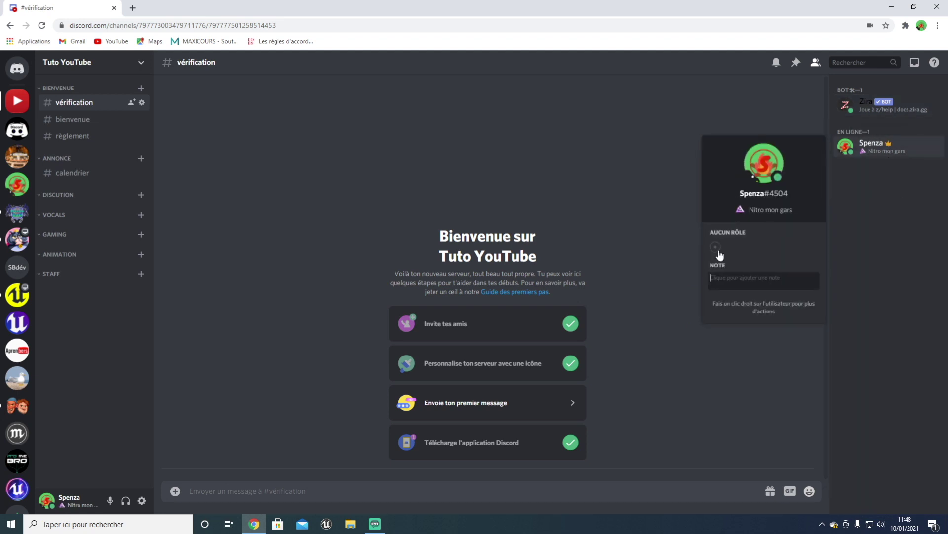
pyautogui.click(715, 247)
pyautogui.click(721, 298)
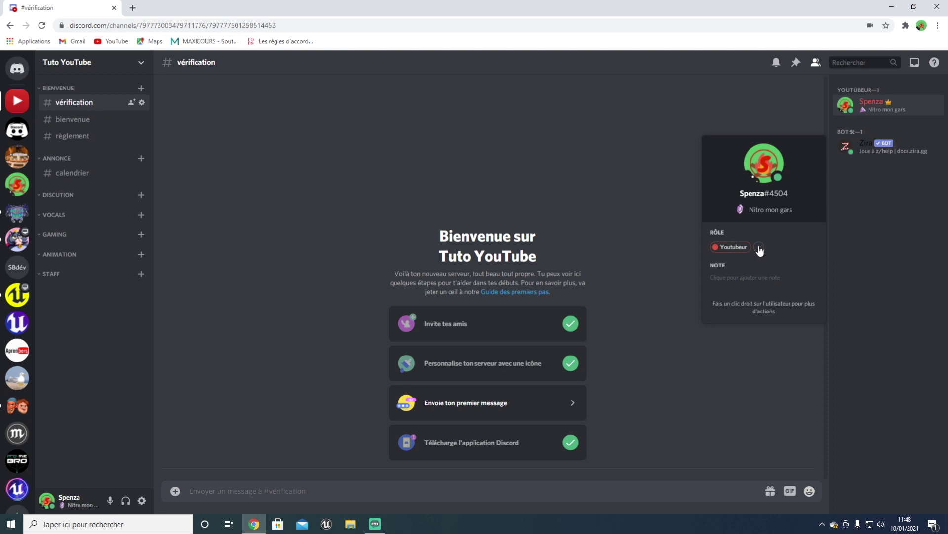
pyautogui.click(759, 246)
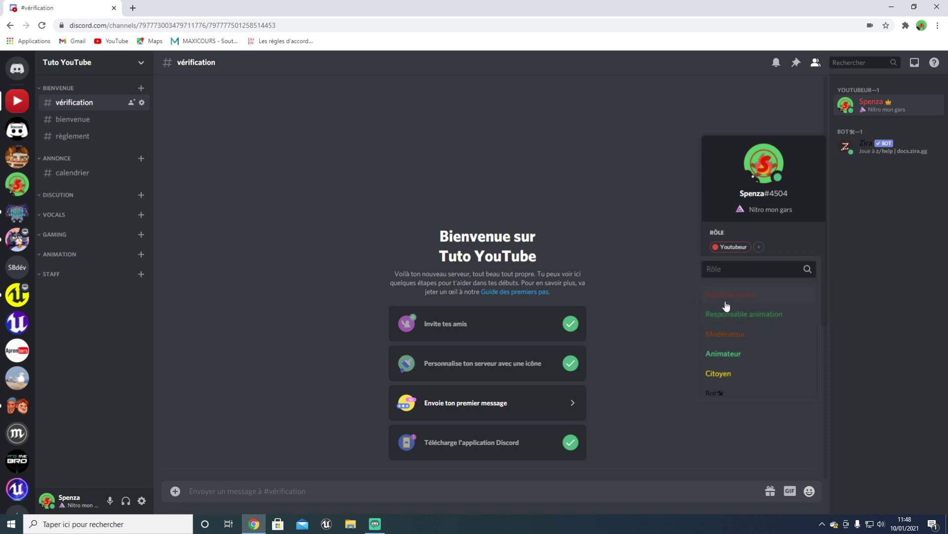
pyautogui.click(726, 302)
pyautogui.click(715, 262)
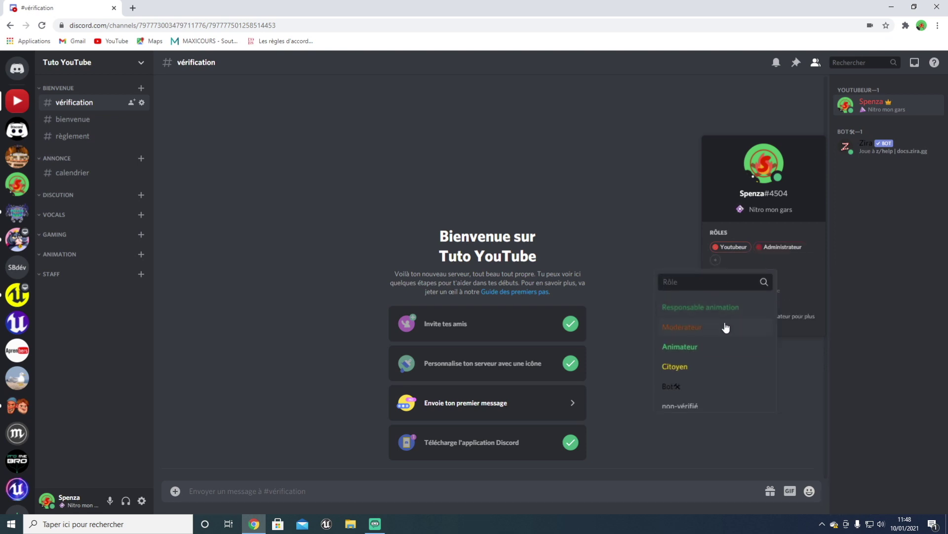
pyautogui.click(724, 328)
# - Add the Responsable animation, Animateur and Citoyen roles to the server owner and close the profile
pyautogui.click(761, 259)
pyautogui.click(746, 307)
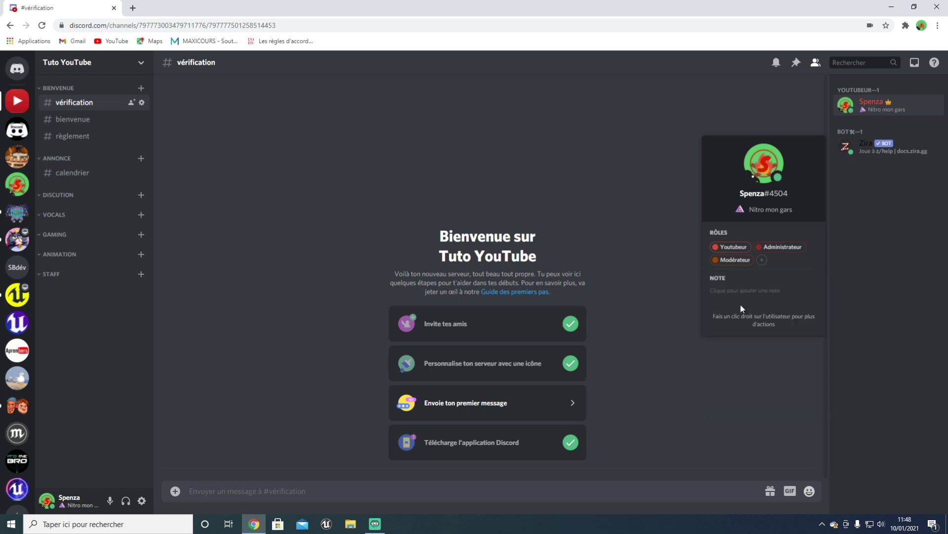
pyautogui.click(762, 272)
pyautogui.click(743, 320)
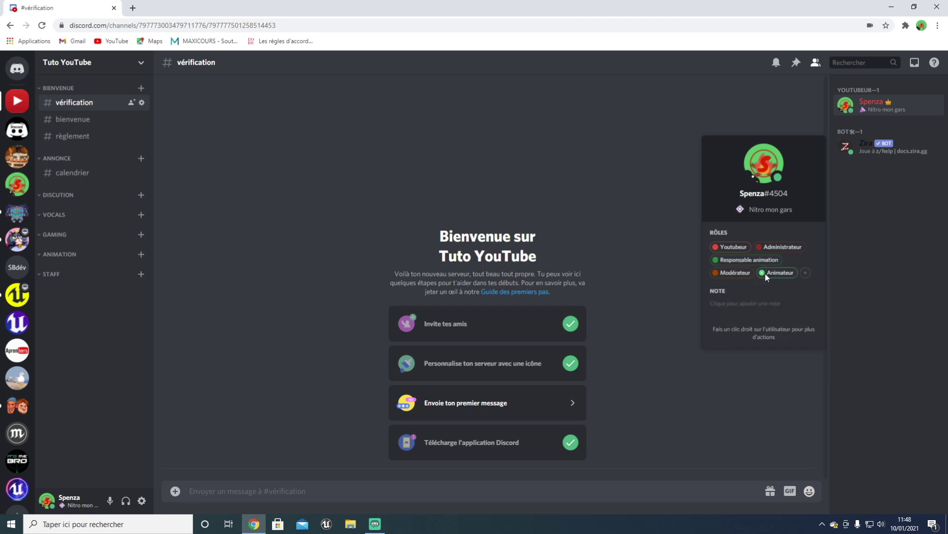
pyautogui.click(805, 273)
pyautogui.click(790, 320)
pyautogui.click(752, 293)
pyautogui.click(869, 363)
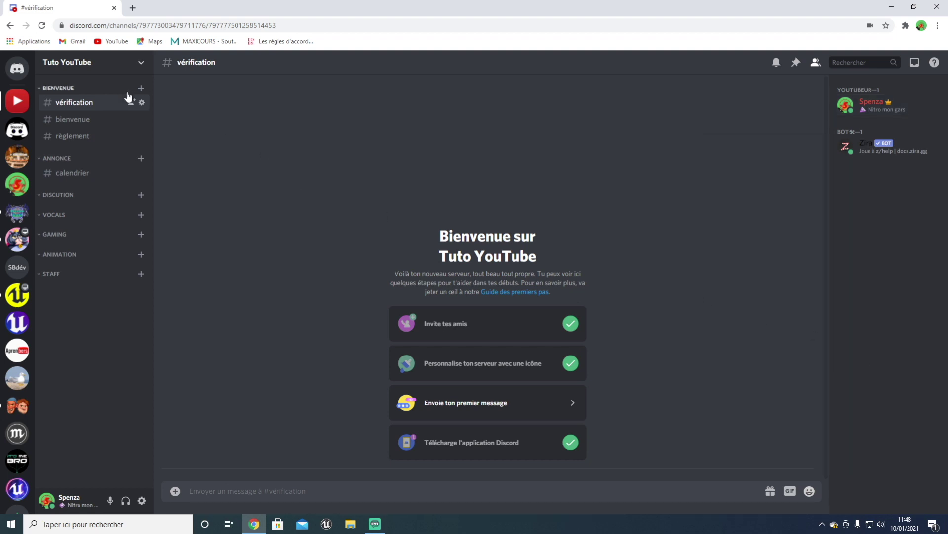
# - Delete the unused "nouveau rôle" role in the server's role settings
pyautogui.click(74, 62)
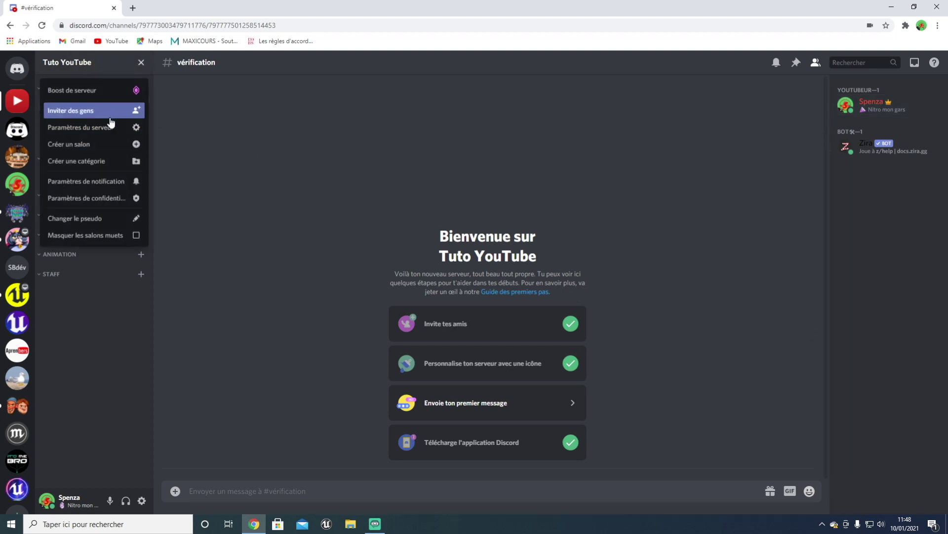
pyautogui.click(105, 126)
pyautogui.click(285, 115)
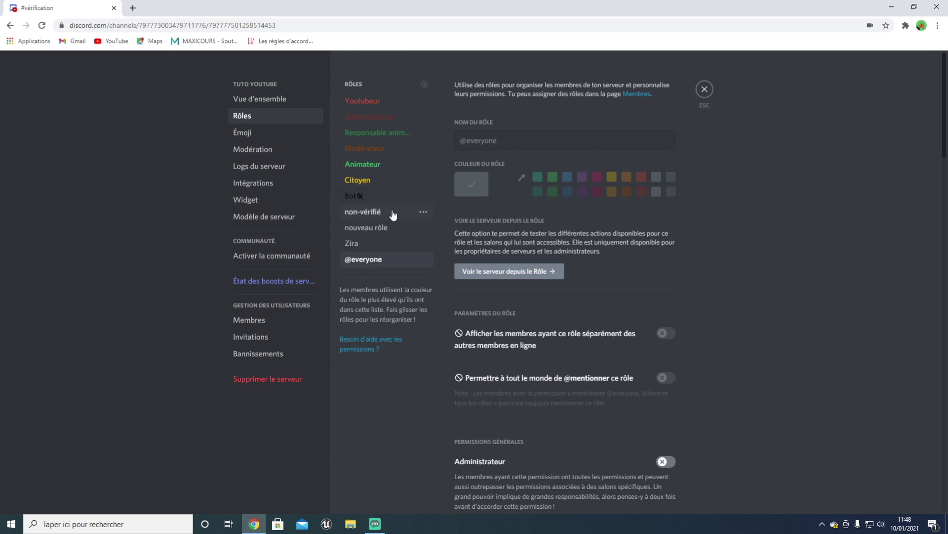
pyautogui.click(424, 229)
pyautogui.click(447, 277)
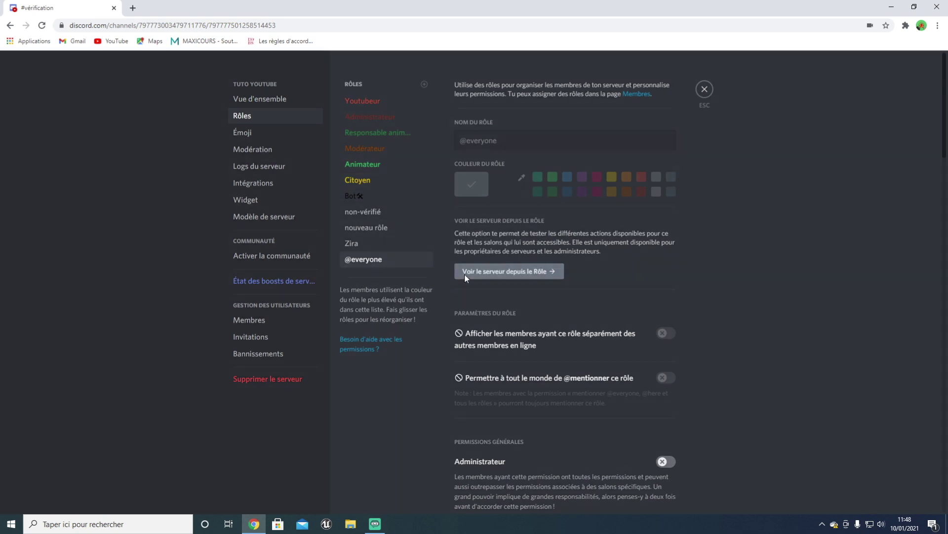
pyautogui.click(508, 320)
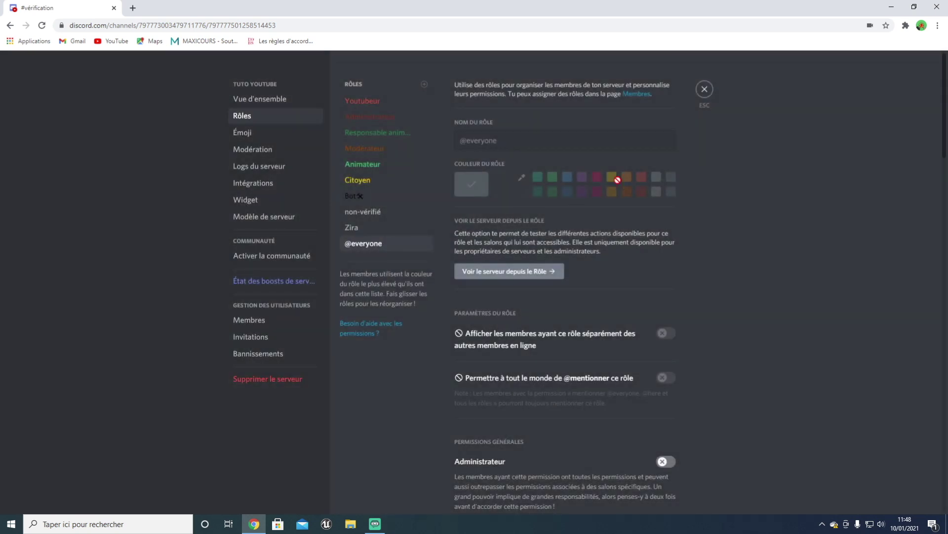
# - Move the Zira role above Youtubeur to head the role list, save the changes and leave the server settings
pyautogui.moveTo(352, 227); pyautogui.dragTo(401, 97)
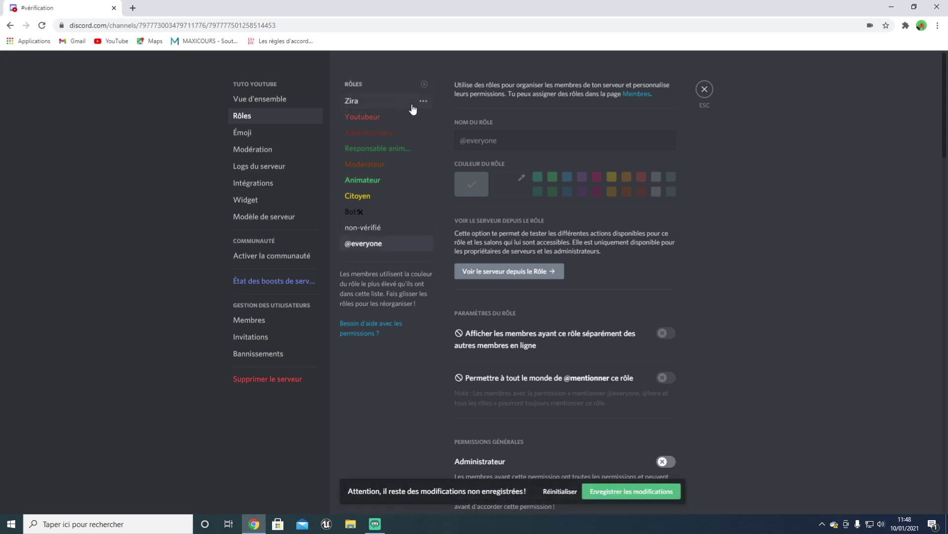
pyautogui.click(357, 101)
pyautogui.click(635, 491)
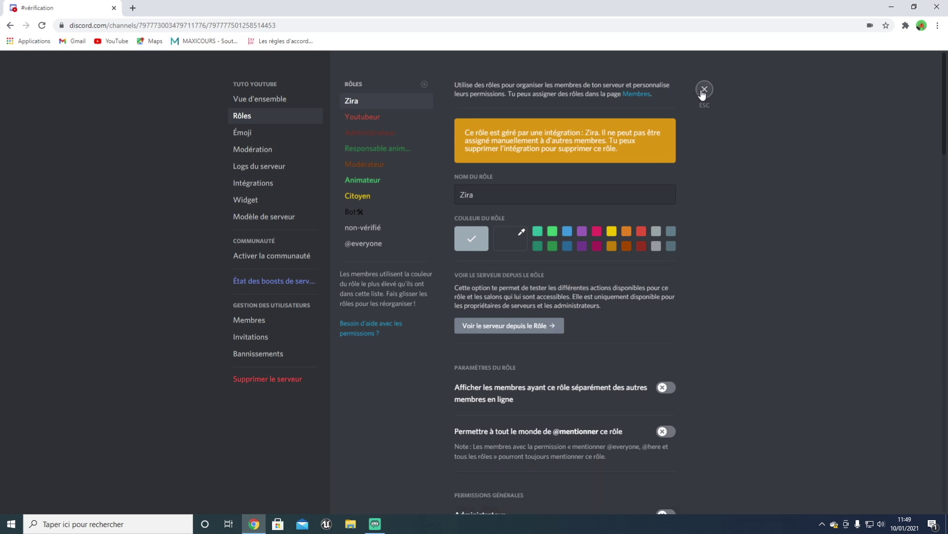
pyautogui.click(705, 89)
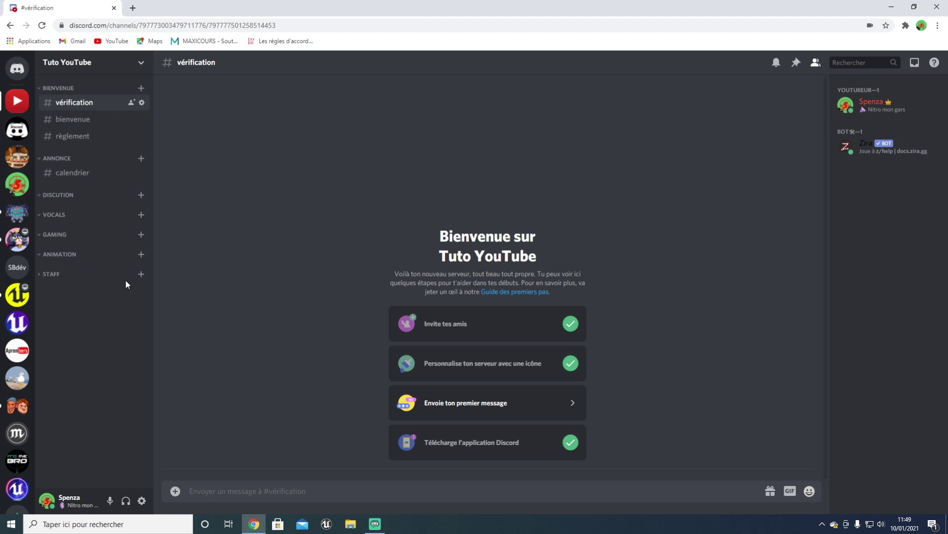
pyautogui.click(141, 276)
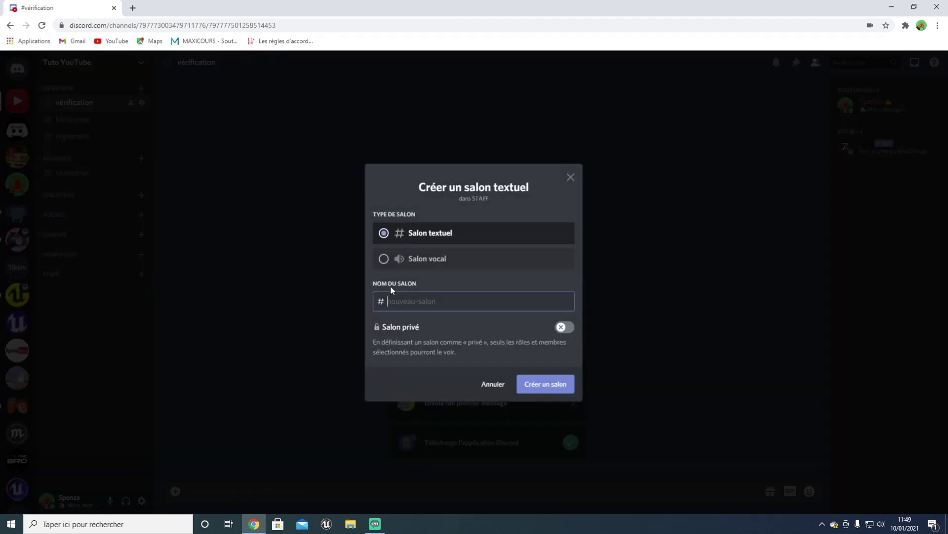
pyautogui.write('commande')
pyautogui.press('BackSpace')
pyautogui.press('BackSpace')
pyautogui.write('de-bot')
pyautogui.click(548, 379)
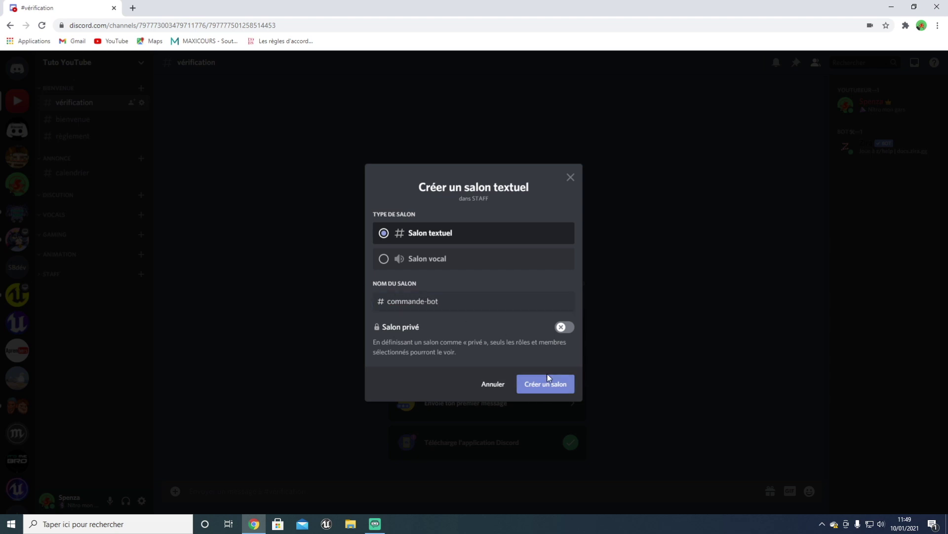
pyautogui.click(563, 328)
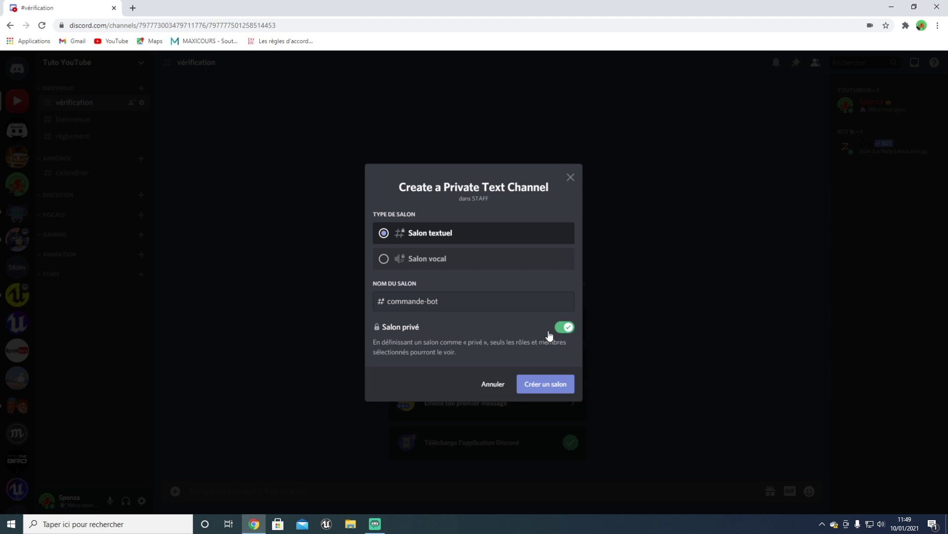
pyautogui.click(490, 384)
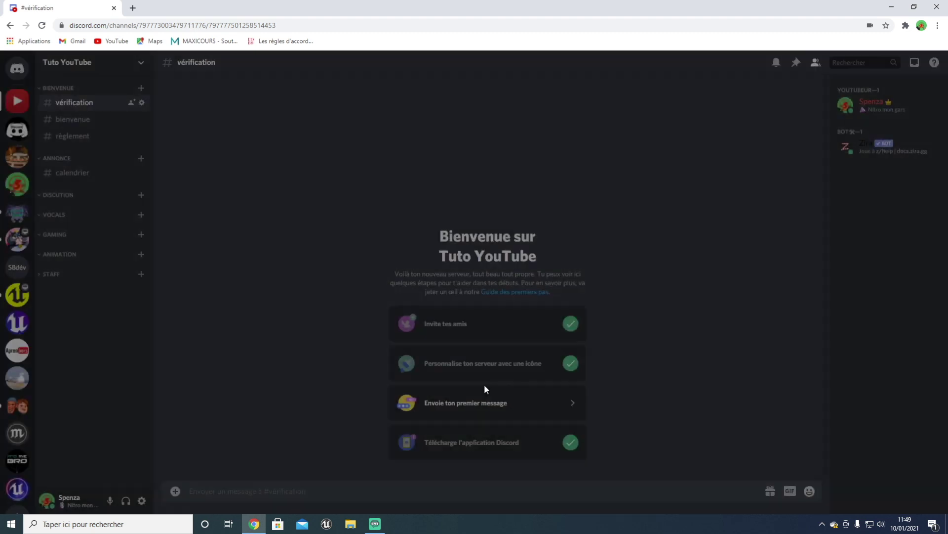
# - Create a private text channel named commande-bot in the STAFF category
pyautogui.click(139, 275)
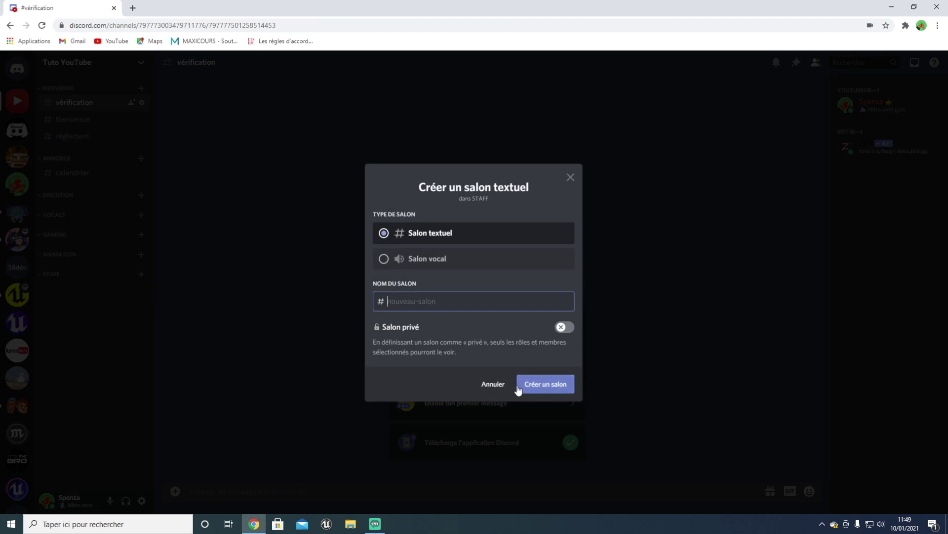
pyautogui.write('commande-bot')
pyautogui.click(564, 327)
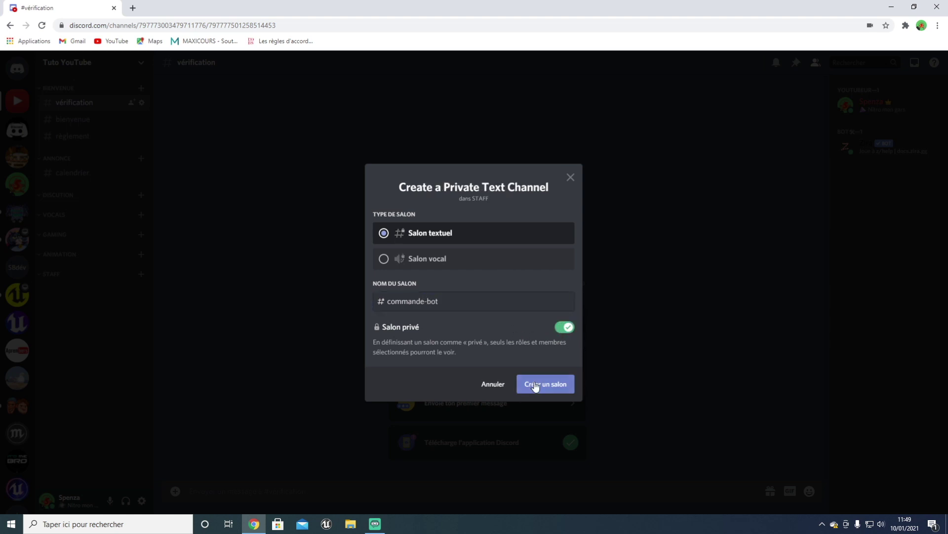
pyautogui.click(543, 385)
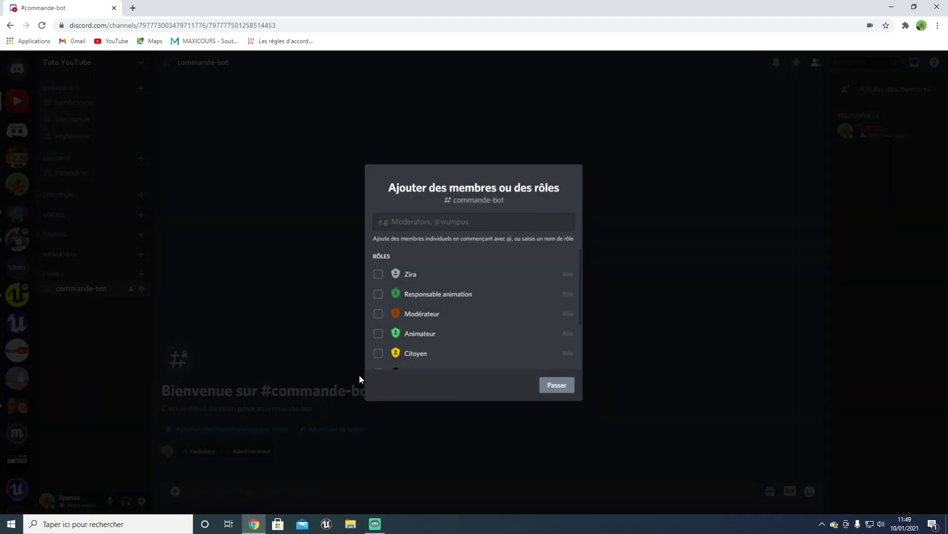
# - Select the Zira, Responsable animation and Modérateur roles for access to the commande-bot channel
pyautogui.scroll(-2, 418, 302)
pyautogui.scroll(3, 408, 289)
pyautogui.scroll(-2, 408, 287)
pyautogui.scroll(3, 408, 282)
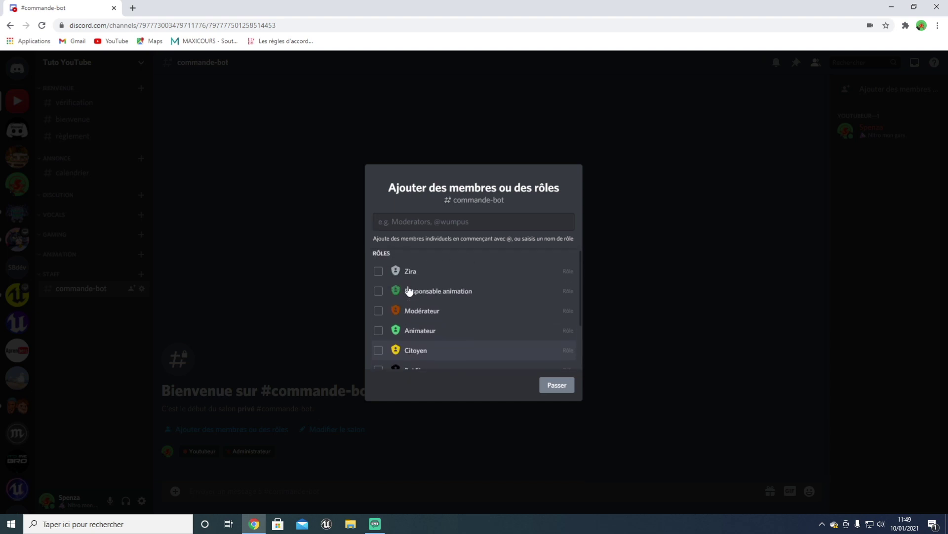
pyautogui.click(379, 276)
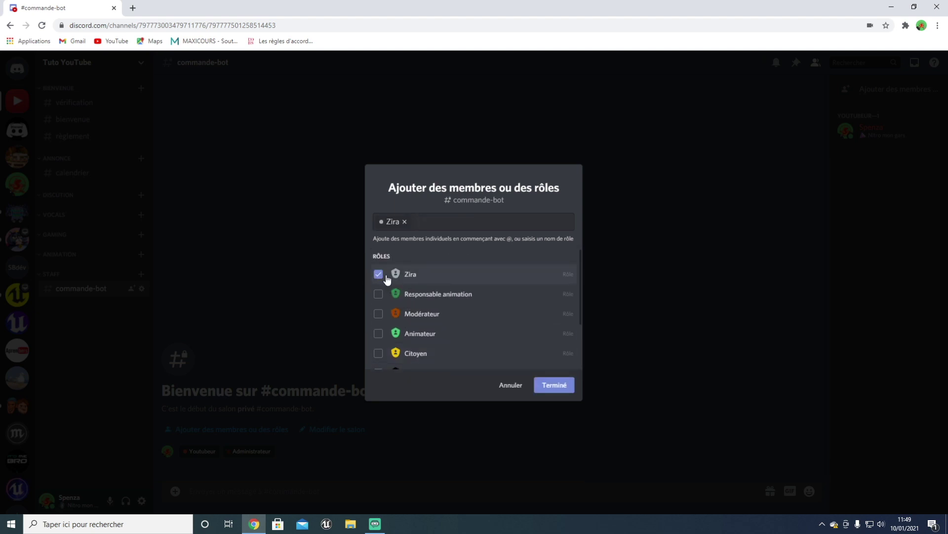
pyautogui.scroll(-2, 381, 295)
pyautogui.scroll(3, 381, 295)
pyautogui.click(379, 294)
pyautogui.click(378, 313)
# - Include the Bot and Animateur roles as well and finish adding roles to commande-bot
pyautogui.scroll(-1, 377, 304)
pyautogui.scroll(2, 378, 289)
pyautogui.scroll(-3, 378, 297)
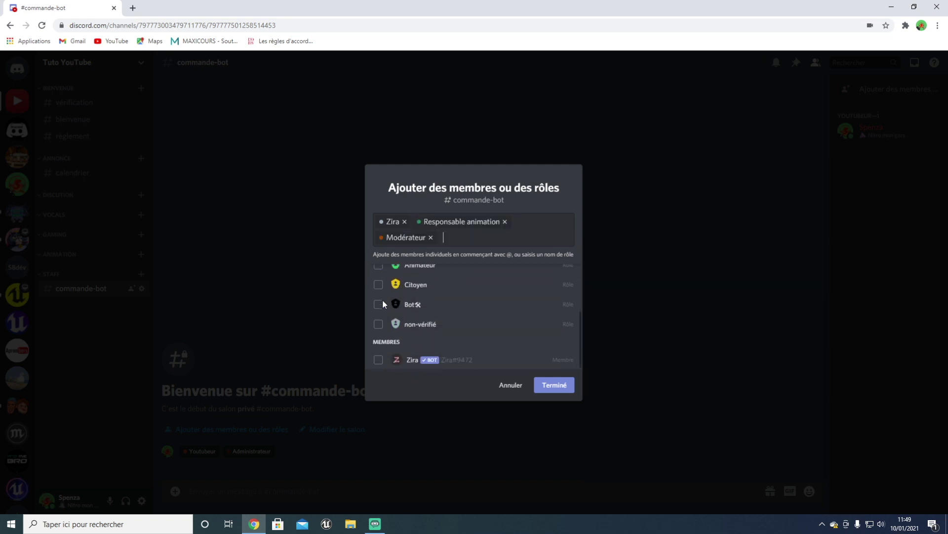
pyautogui.scroll(3, 386, 346)
pyautogui.scroll(-1, 415, 316)
pyautogui.scroll(-1, 427, 305)
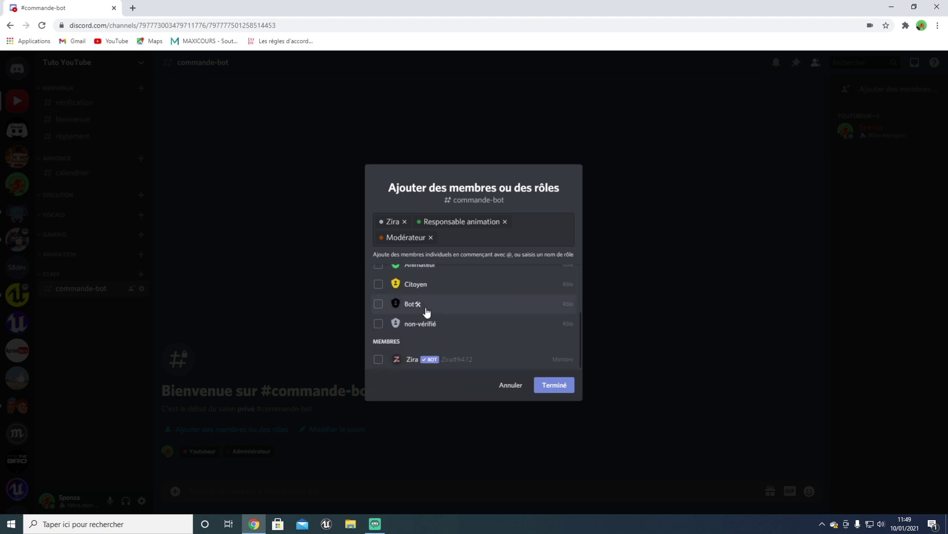
pyautogui.click(379, 303)
pyautogui.scroll(2, 397, 305)
pyautogui.scroll(-2, 397, 305)
pyautogui.click(380, 267)
pyautogui.click(555, 385)
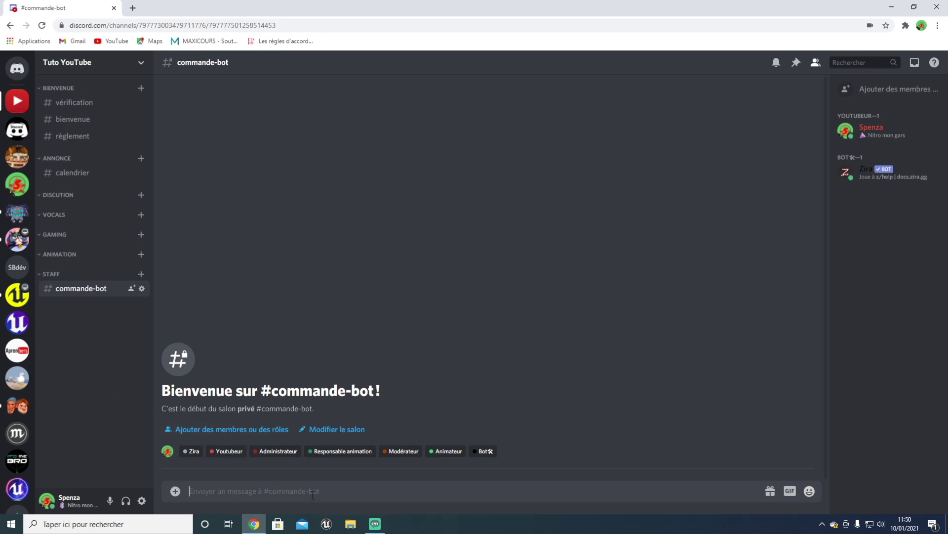
# - Send z/help in commande-bot and look through Zira's list of role commands
pyautogui.write('z/help')
pyautogui.press('Return')
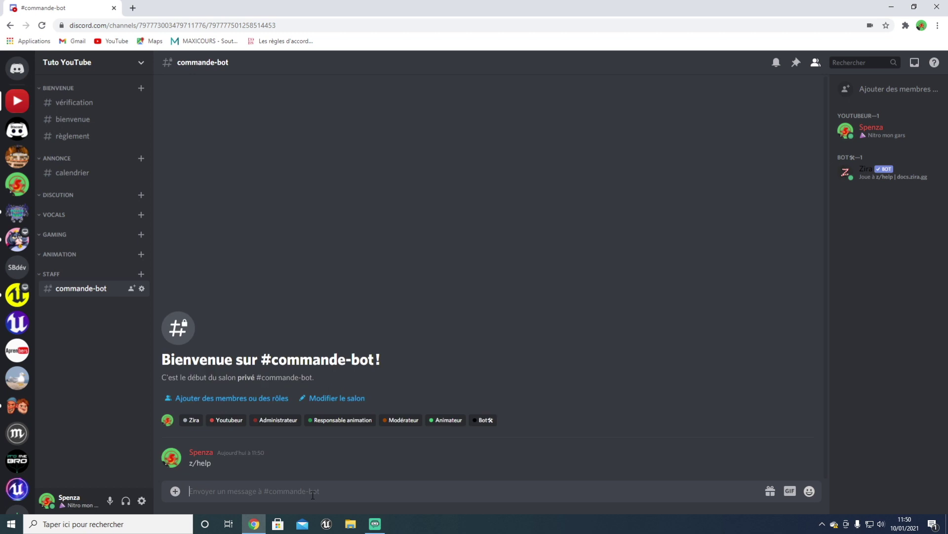
pyautogui.scroll(4, 311, 395)
pyautogui.scroll(-4, 225, 294)
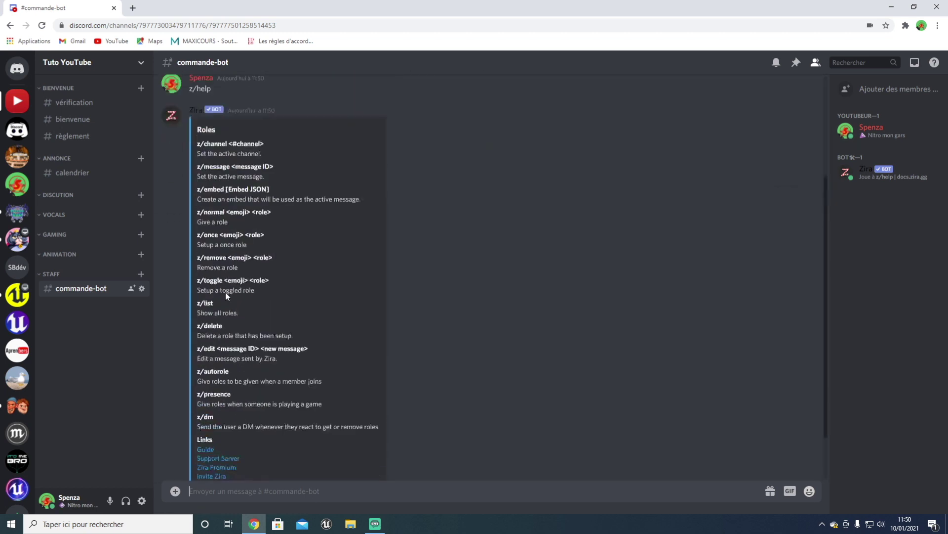
# - Set vérification as Zira's active channel by sending z/channel #vérification, and open the vérification channel
pyautogui.write('/')
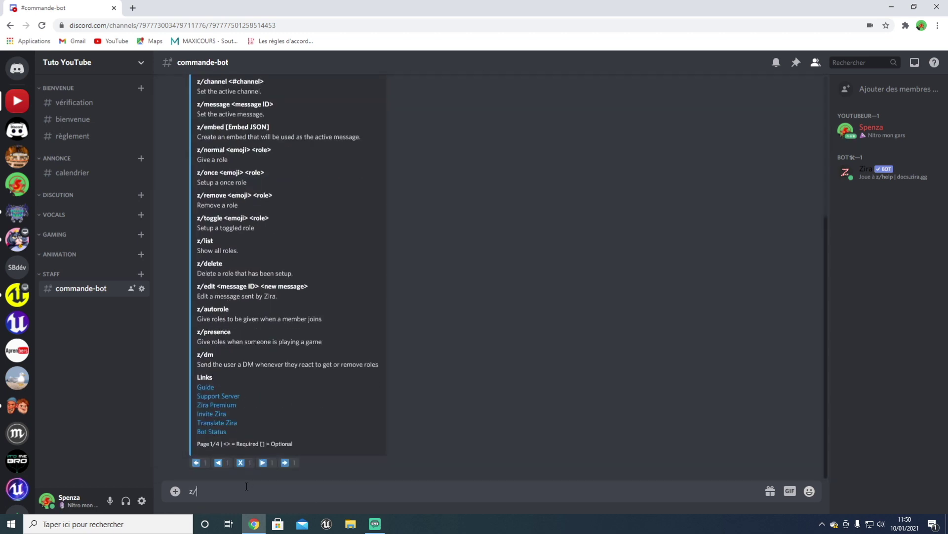
pyautogui.scroll(4, 326, 425)
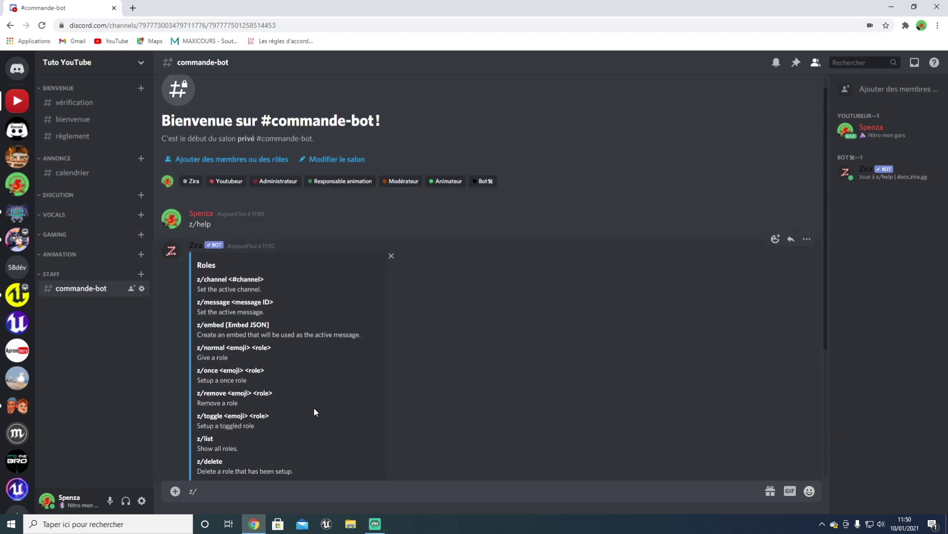
pyautogui.scroll(-4, 314, 408)
pyautogui.write('channel')
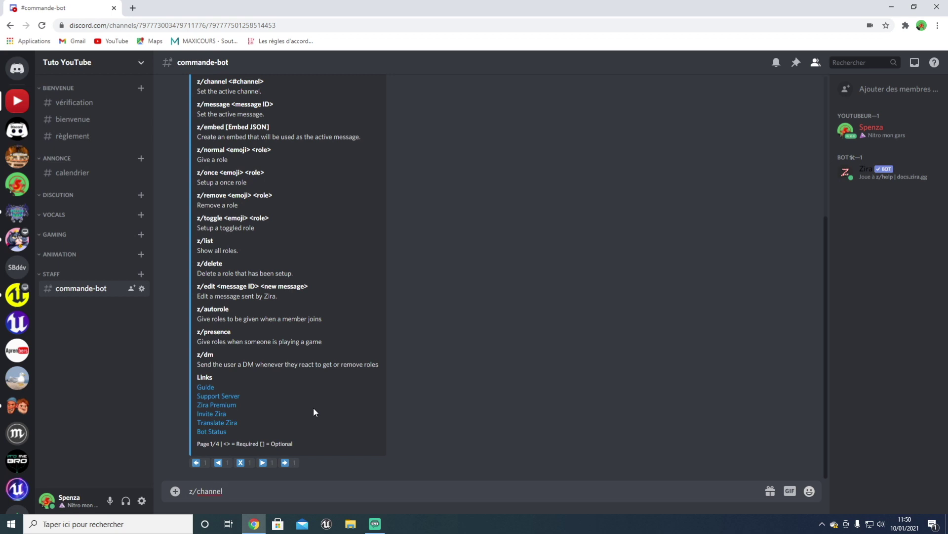
pyautogui.write(' #v')
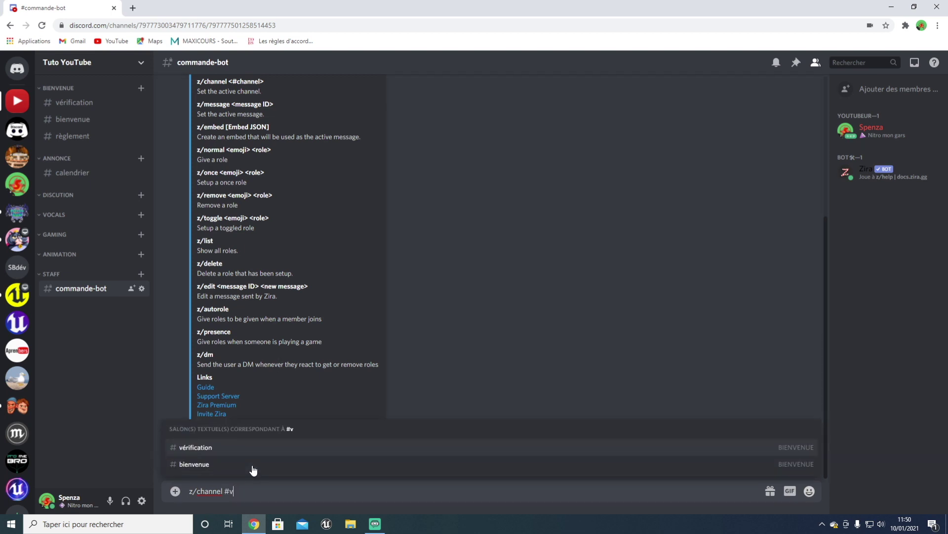
pyautogui.press('Tab')
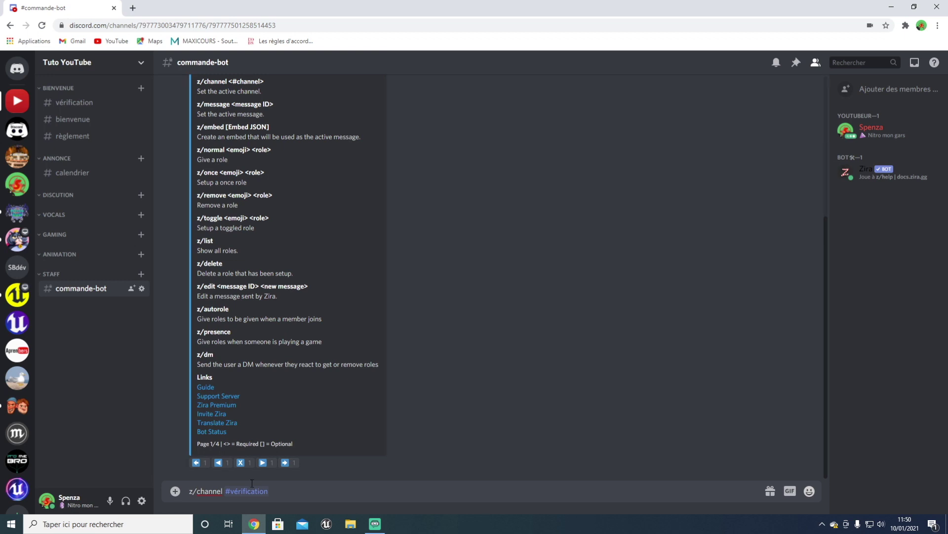
pyautogui.press('Return')
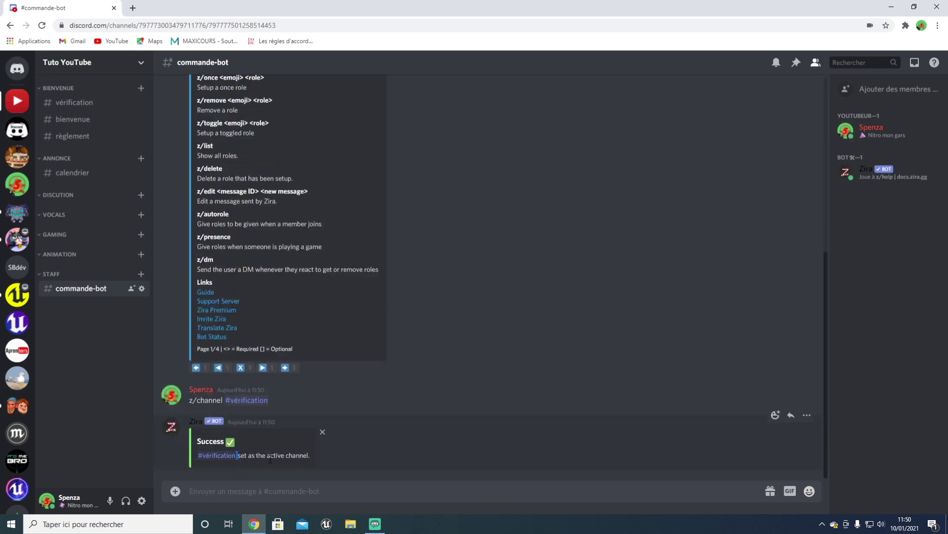
pyautogui.click(74, 103)
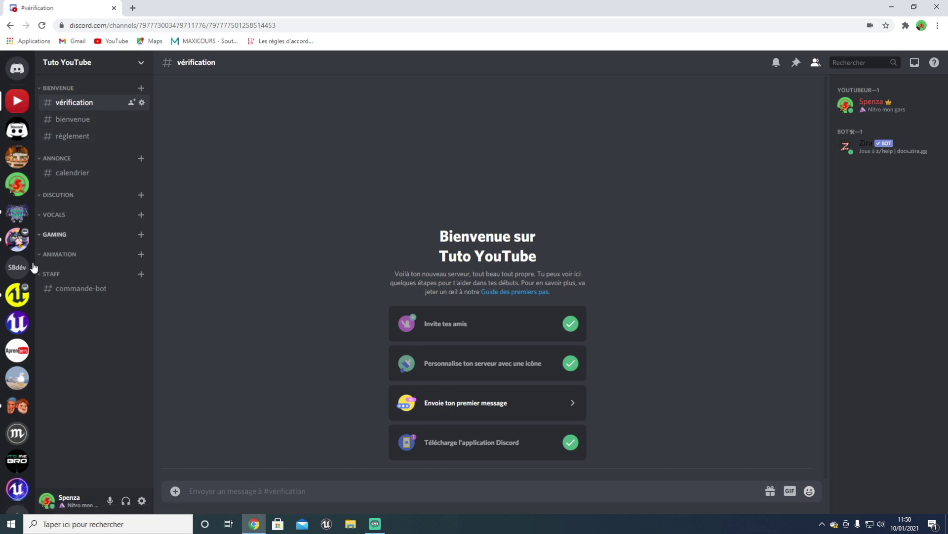
# - Check Zira's command list in commande-bot and send z/message test to set the active message
pyautogui.click(74, 289)
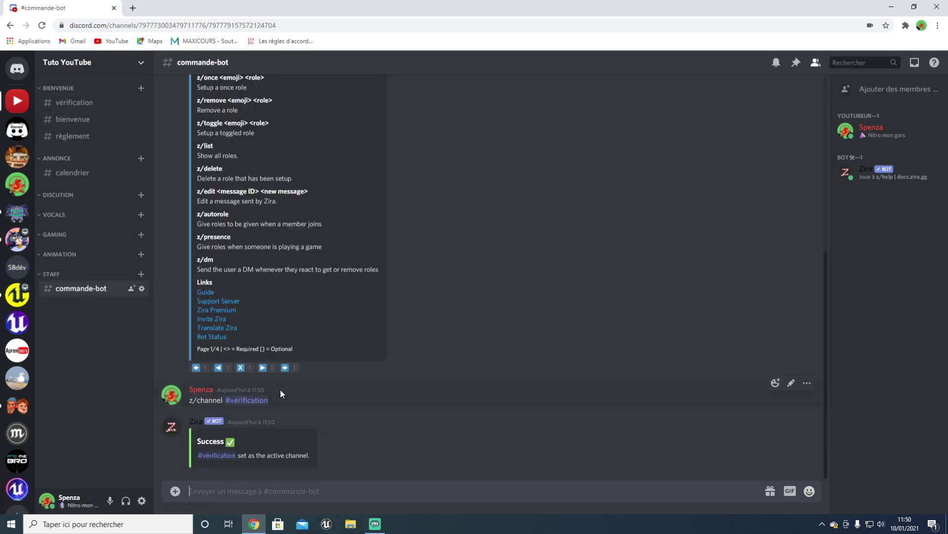
pyautogui.scroll(2, 280, 386)
pyautogui.scroll(2, 281, 378)
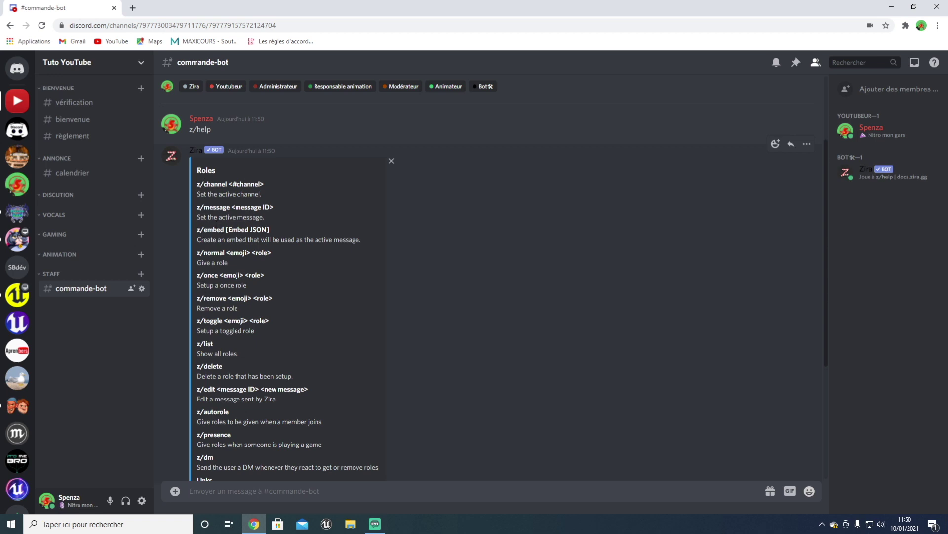
pyautogui.scroll(-2, 217, 217)
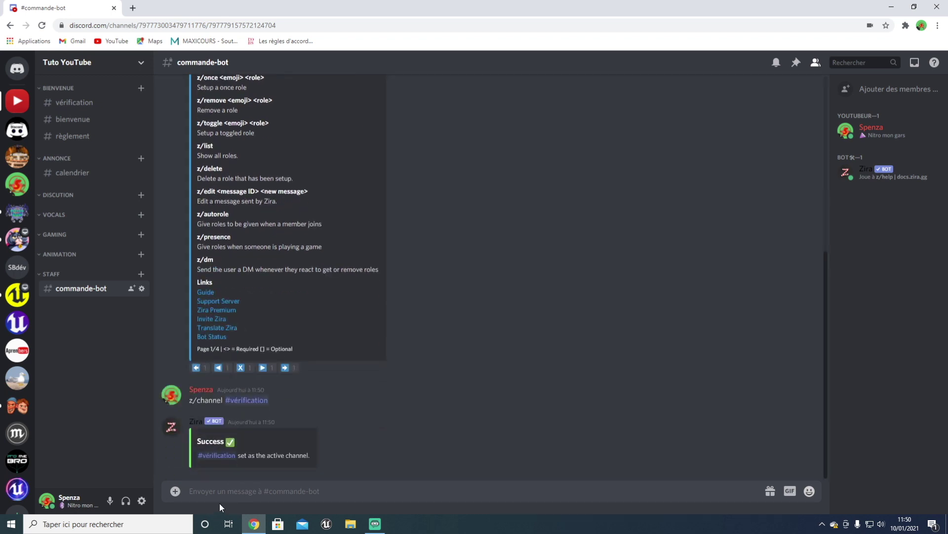
pyautogui.write('z/')
pyautogui.press('F11')
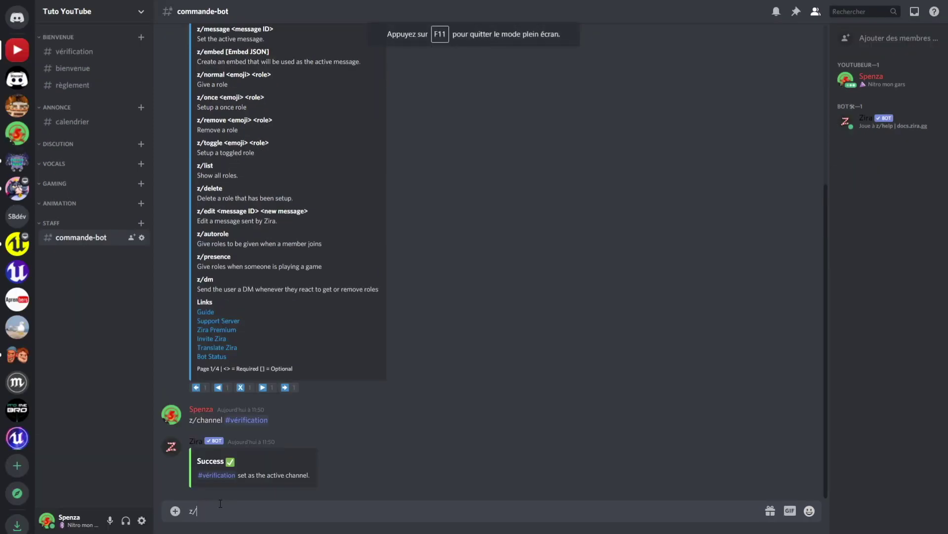
pyautogui.write('message ')
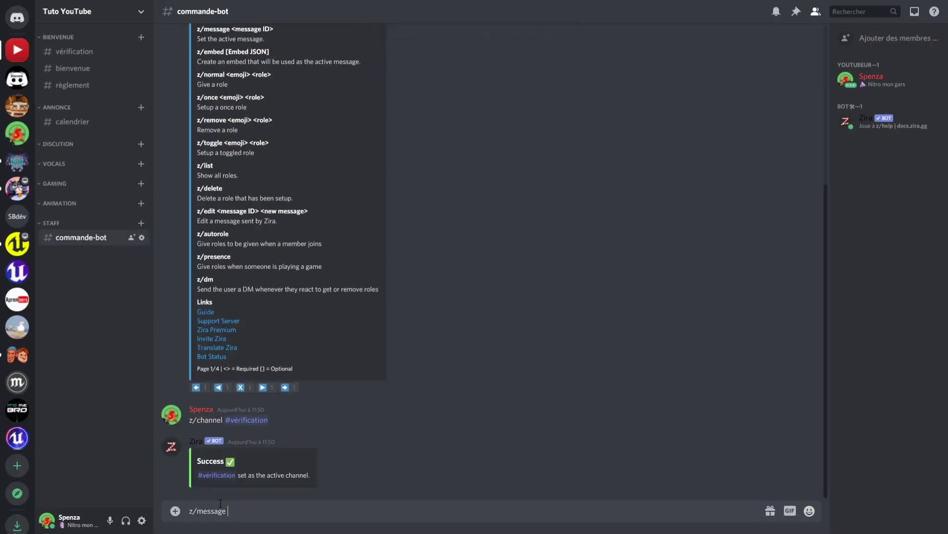
pyautogui.write('tesrt')
pyautogui.press('BackSpace')
pyautogui.write('t')
pyautogui.press('Return')
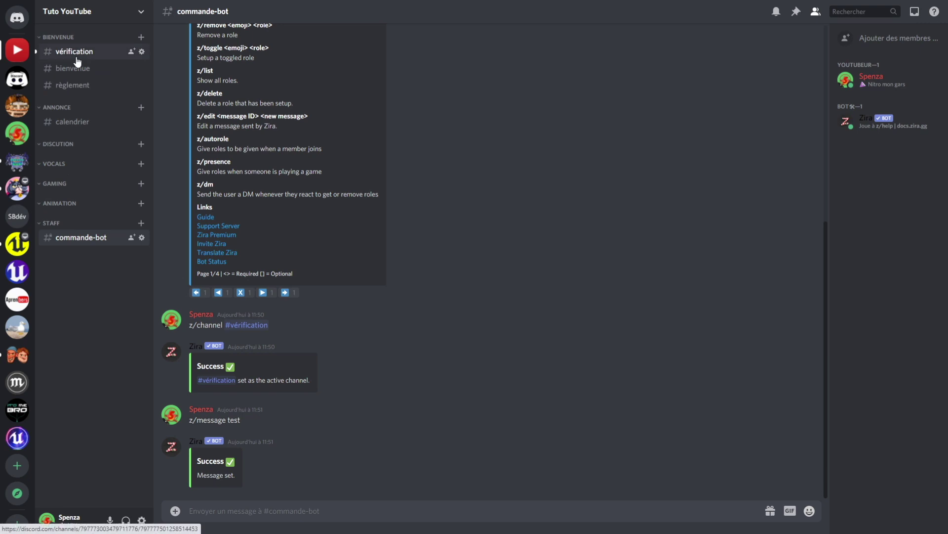
# - Copy the identifier of Zira's test message in the vérification channel
pyautogui.click(77, 55)
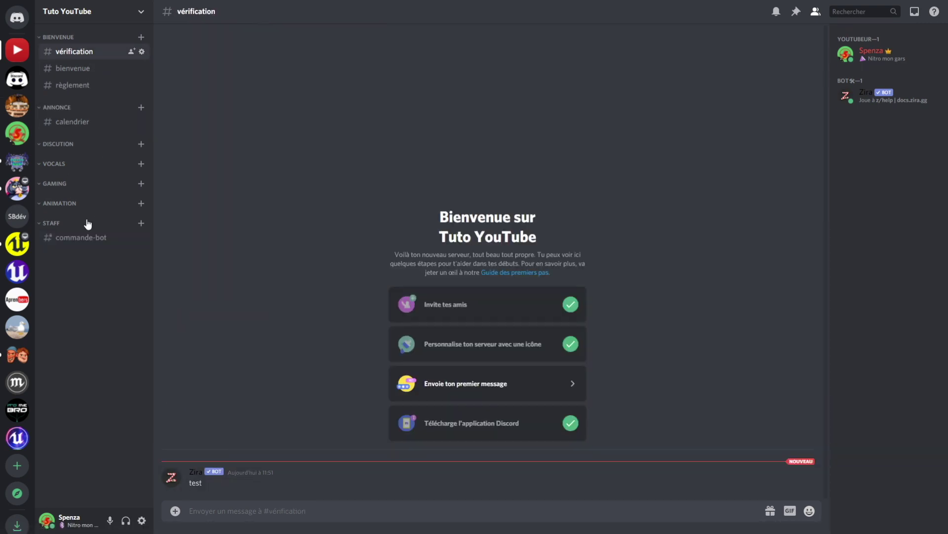
pyautogui.click(81, 238)
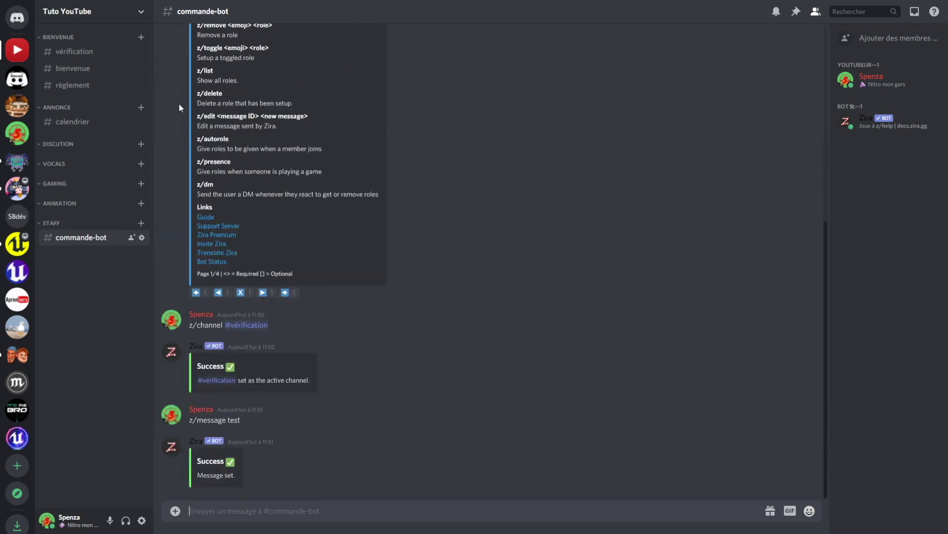
pyautogui.click(96, 56)
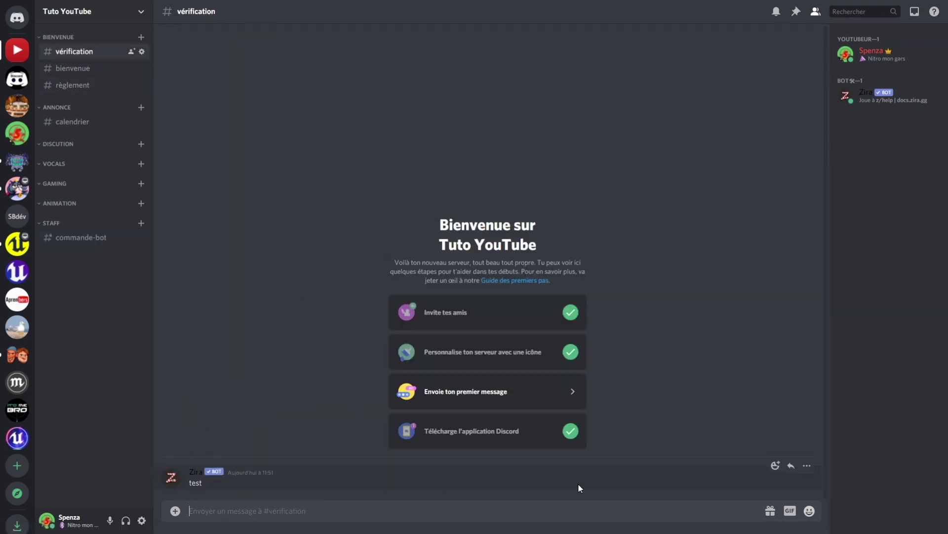
pyautogui.click(806, 466)
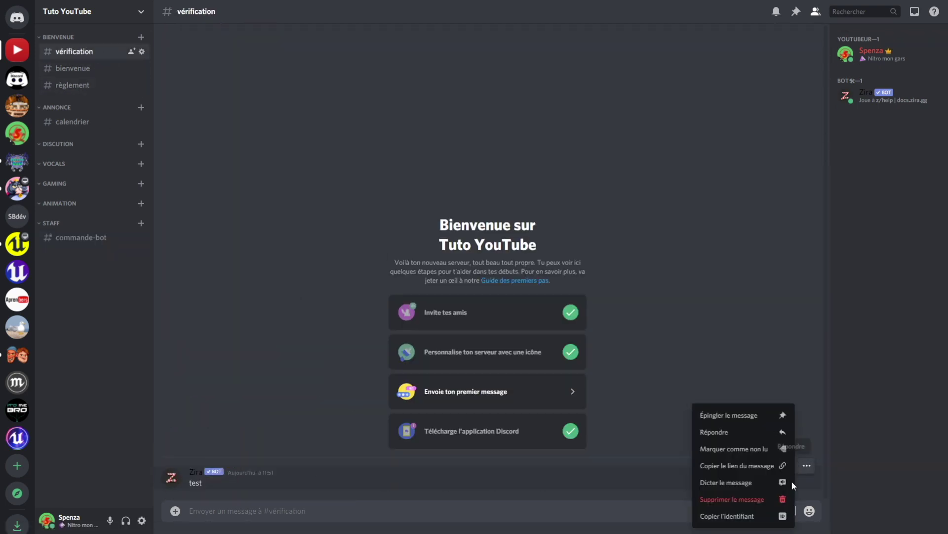
pyautogui.click(731, 516)
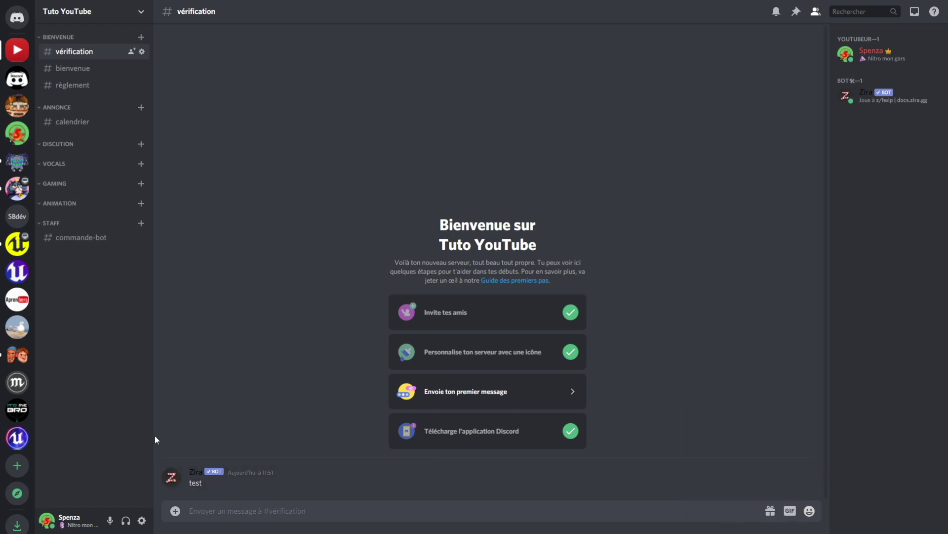
# - Look through the account, Confidentialité & Sécurité, Applications autorisées and Connexions pages of the user settings
pyautogui.click(142, 520)
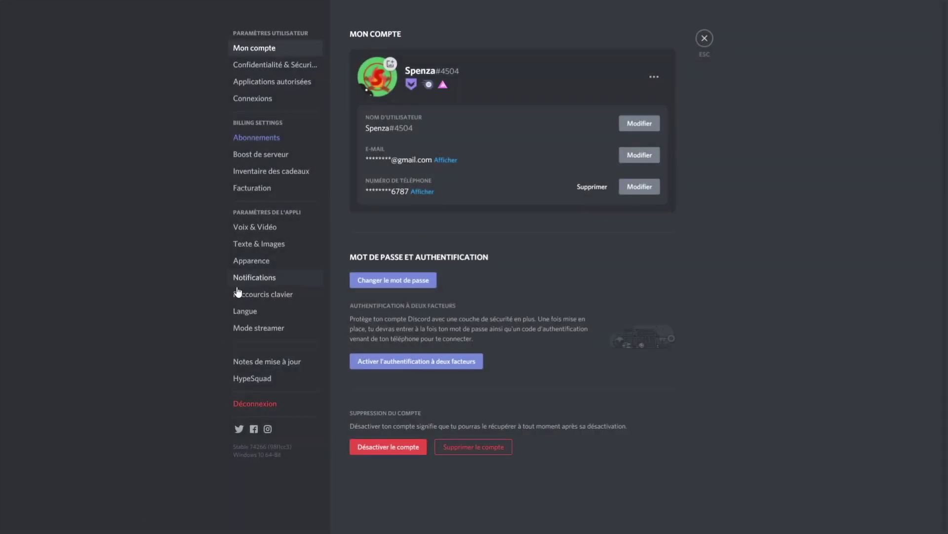
pyautogui.click(275, 67)
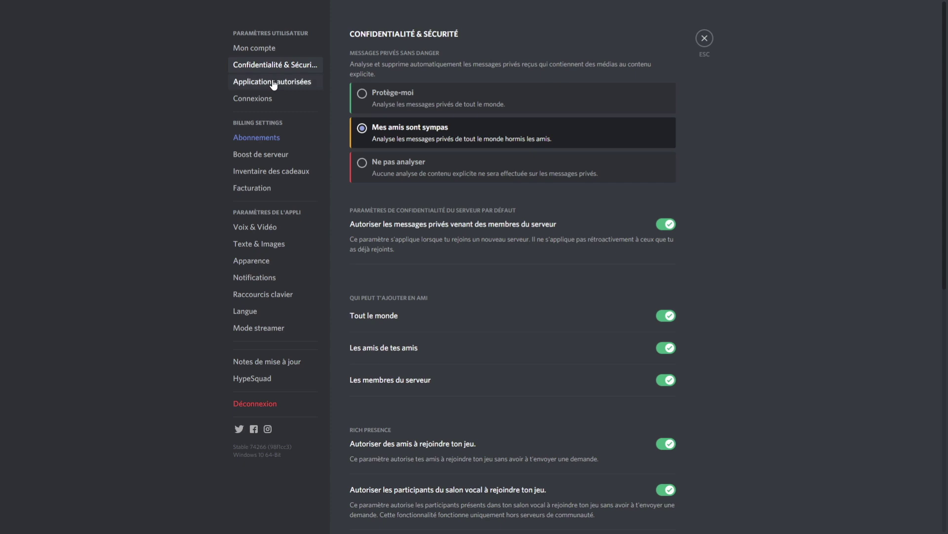
pyautogui.click(257, 98)
pyautogui.click(242, 48)
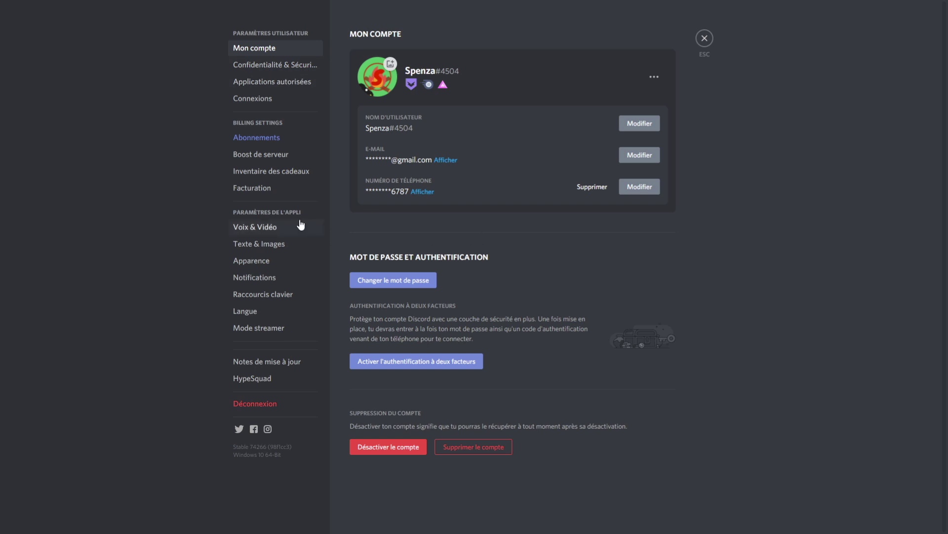
pyautogui.click(290, 71)
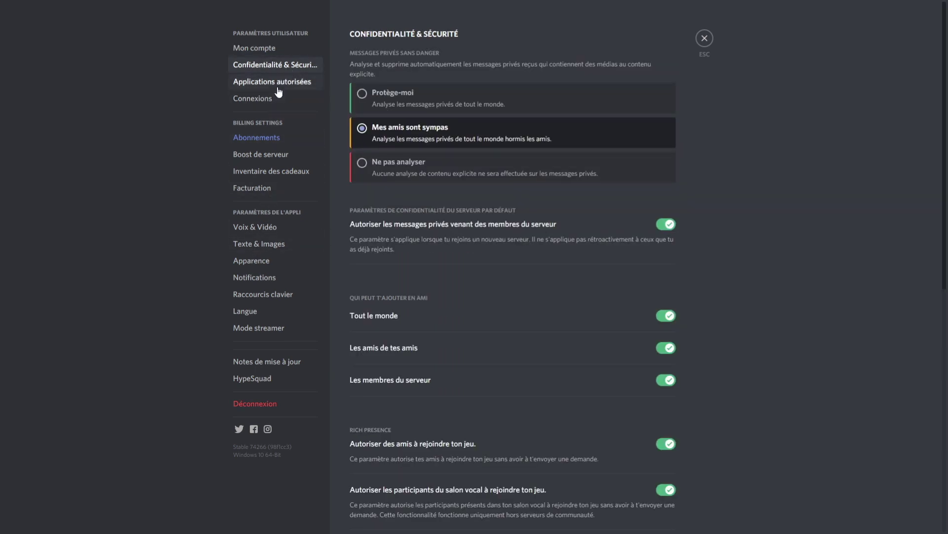
pyautogui.click(276, 83)
pyautogui.click(265, 98)
pyautogui.click(270, 70)
pyautogui.scroll(-10, 498, 228)
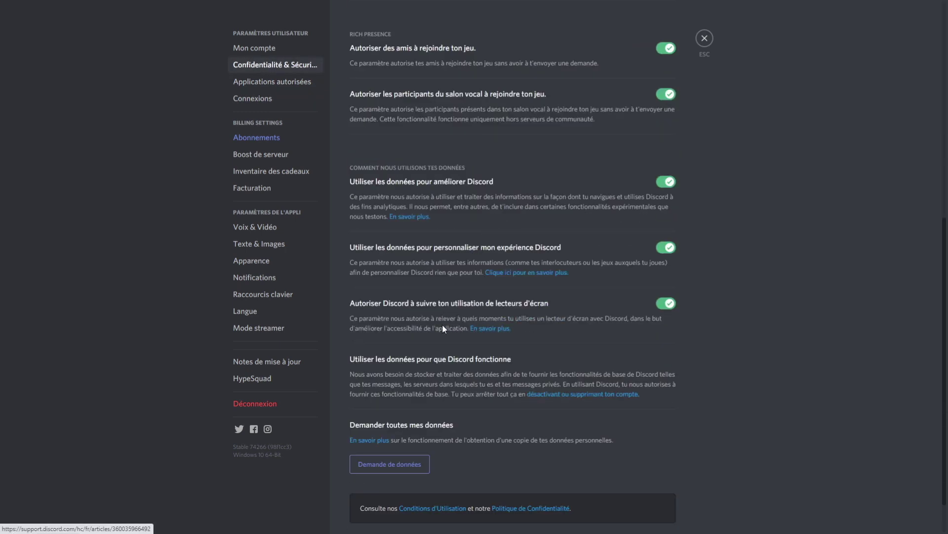
# - Look through the app settings, including Texte & Images, Apparence, Notifications, Raccourcis clavier, Langue and Mode streamer, and close the settings
pyautogui.click(260, 245)
pyautogui.click(259, 260)
pyautogui.click(260, 278)
pyautogui.click(262, 294)
pyautogui.click(265, 328)
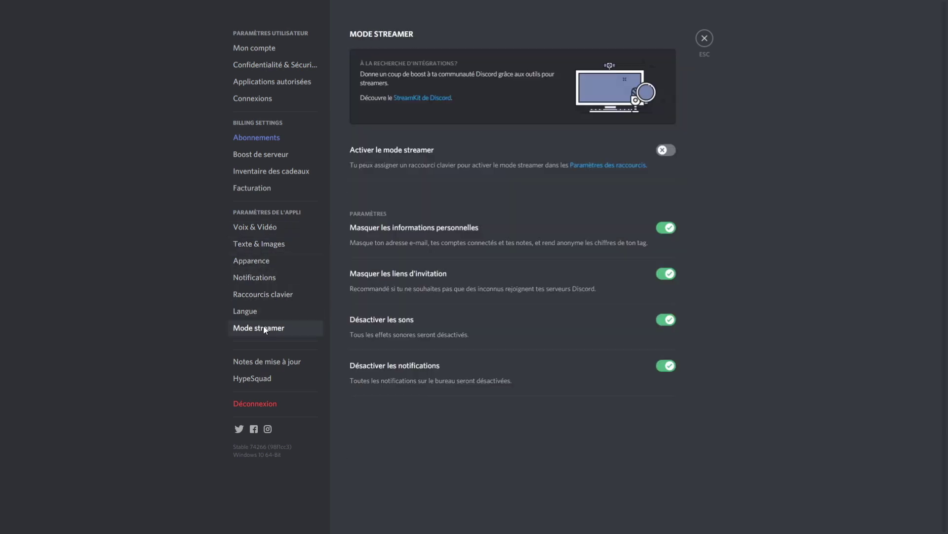
pyautogui.click(266, 310)
pyautogui.click(269, 297)
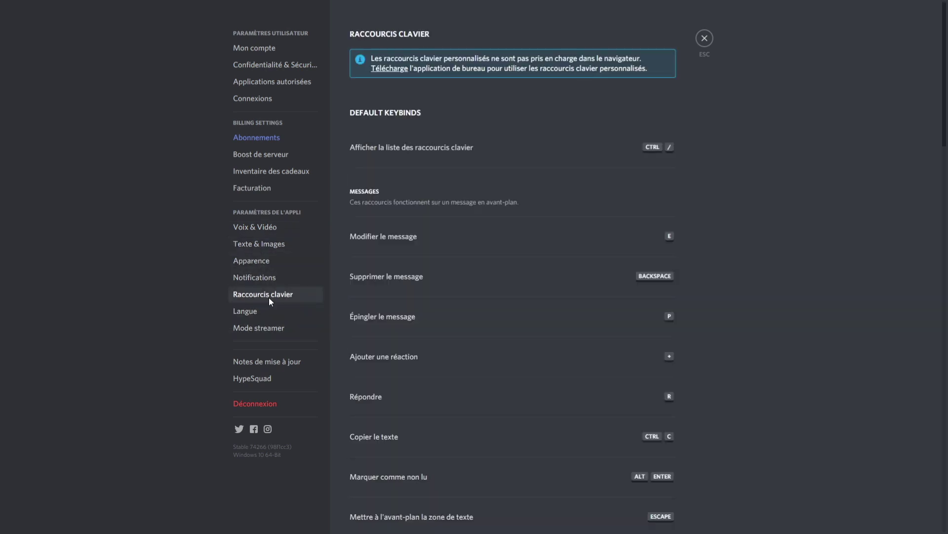
pyautogui.click(269, 280)
pyautogui.click(272, 261)
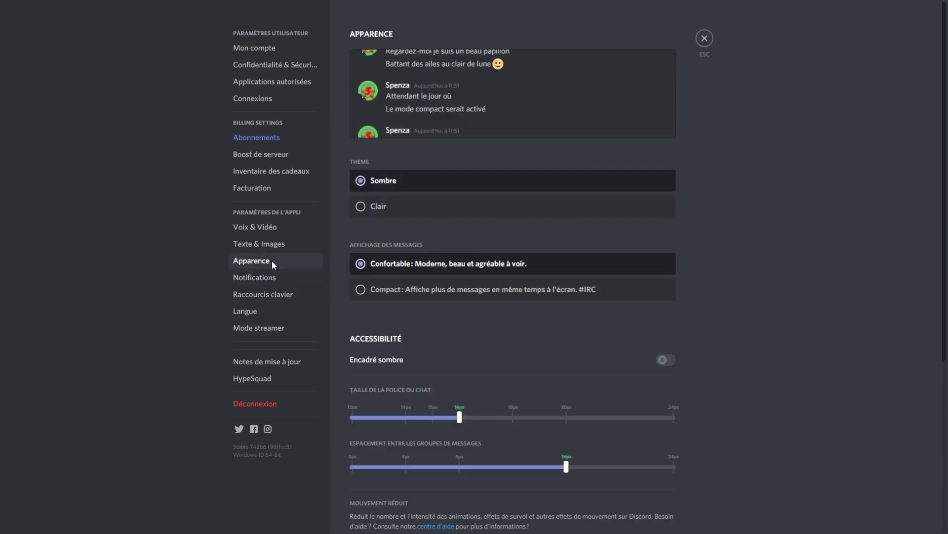
pyautogui.click(270, 244)
pyautogui.scroll(-5, 564, 339)
pyautogui.scroll(5, 492, 352)
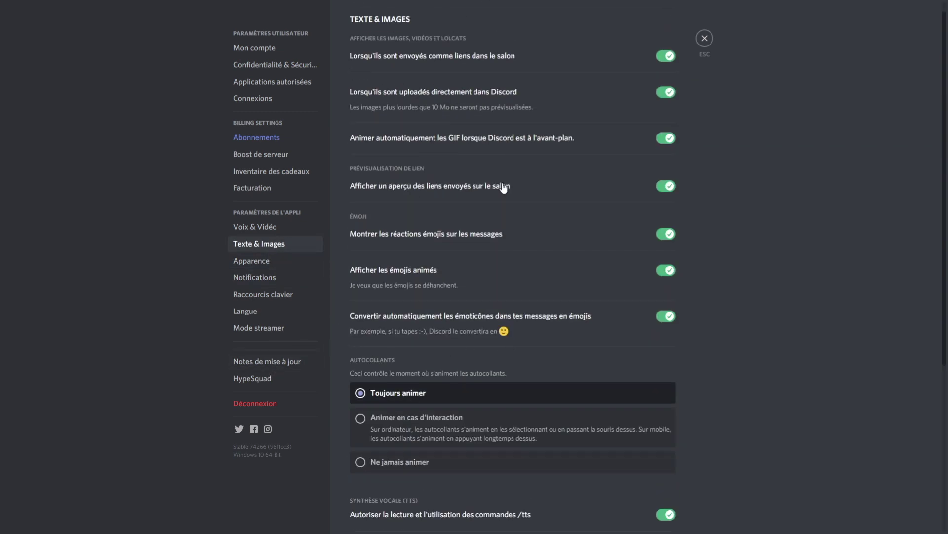
pyautogui.click(705, 38)
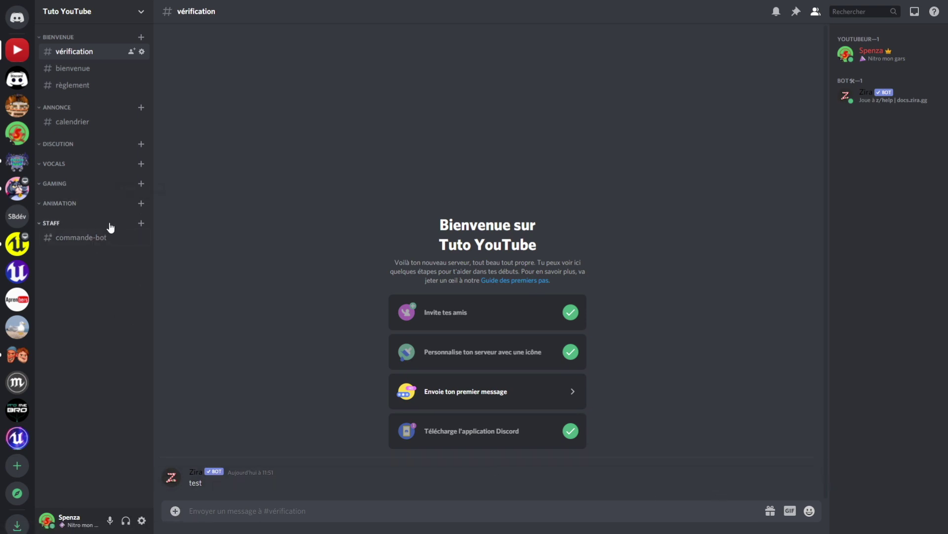
# - Start a z/edit command in commande-bot with the copied identifier of the test message
pyautogui.click(80, 237)
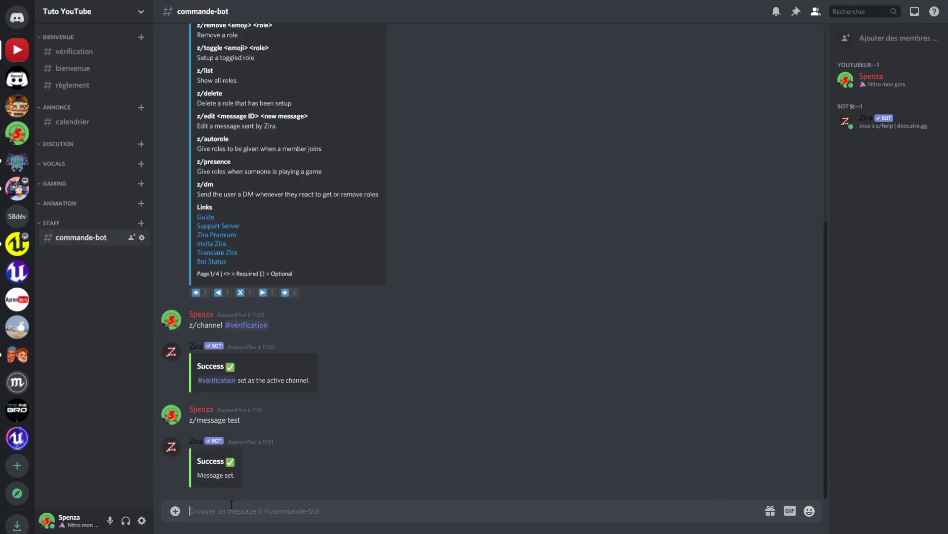
pyautogui.write('z/ edit')
pyautogui.hotkey('ctrl', 'v')
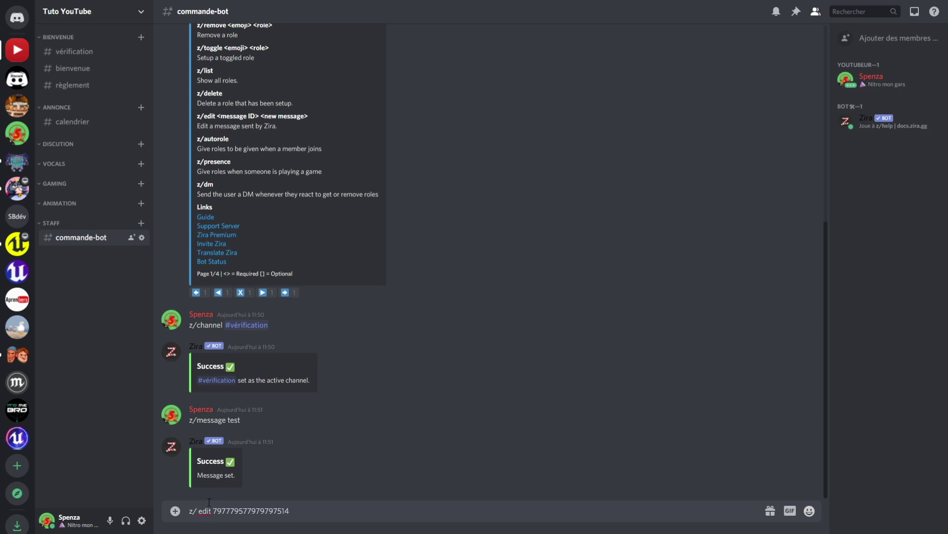
pyautogui.click(199, 511)
pyautogui.press('BackSpace')
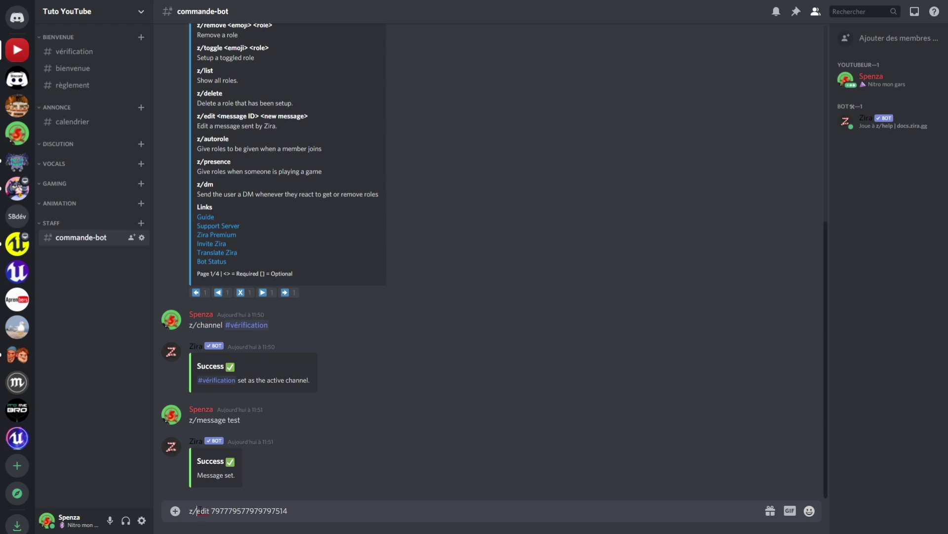
# - Add the new message text "Réagis a ce message pour pouvoir accedere au reste du serveur" to the z/edit command
pyautogui.click(284, 511)
pyautogui.write('Réagis a ce message pour te v')
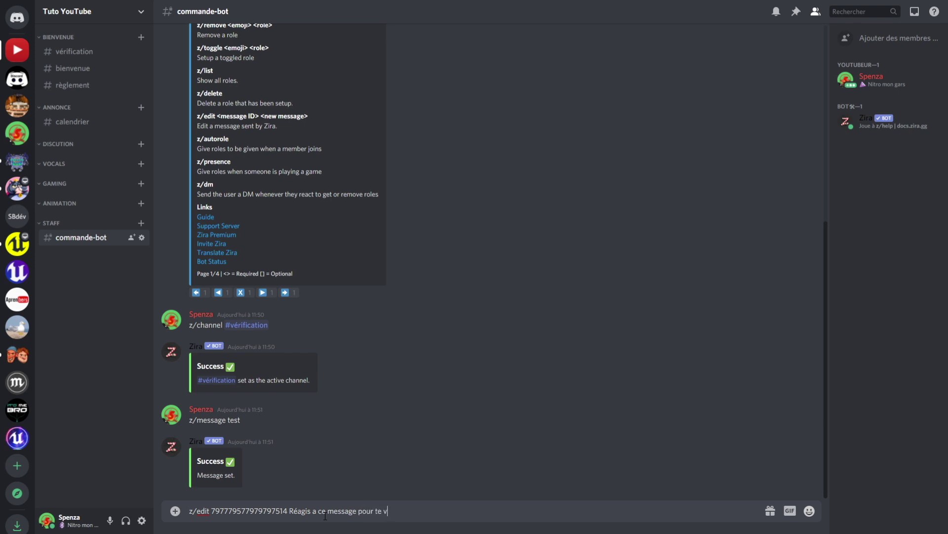
pyautogui.write('oir attribue')
pyautogui.press('BackSpace')
pyautogui.press('BackSpace')
pyautogui.press('BackSpace')
pyautogui.press('BackSpace')
pyautogui.press('BackSpace')
pyautogui.press('BackSpace')
pyautogui.press('BackSpace')
pyautogui.press('BackSpace')
pyautogui.press('BackSpace')
pyautogui.press('BackSpace')
pyautogui.press('BackSpace')
pyautogui.press('BackSpace')
pyautogui.press('BackSpace')
pyautogui.write('pouvoir accedere au reste du serveur')
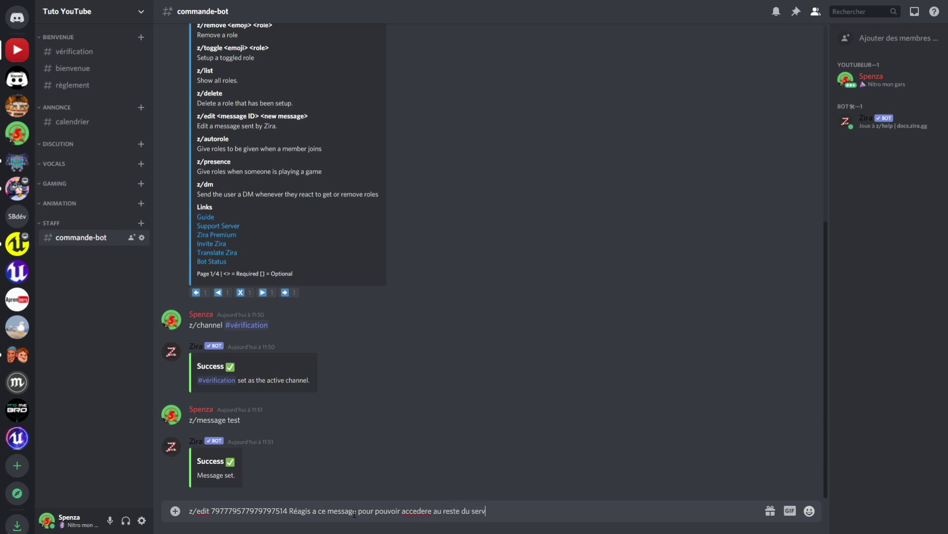
# - Correct the text to "Réagis à ce message pour pouvoir accéder au reste du serveur", send the command and view the message in vérification
pyautogui.rightClick(422, 510)
pyautogui.click(463, 395)
pyautogui.click(440, 516)
pyautogui.press('BackSpace')
pyautogui.press('BackSpace')
pyautogui.click(320, 510)
pyautogui.press('BackSpace')
pyautogui.press('BackSpace')
pyautogui.write('à')
pyautogui.press('Return')
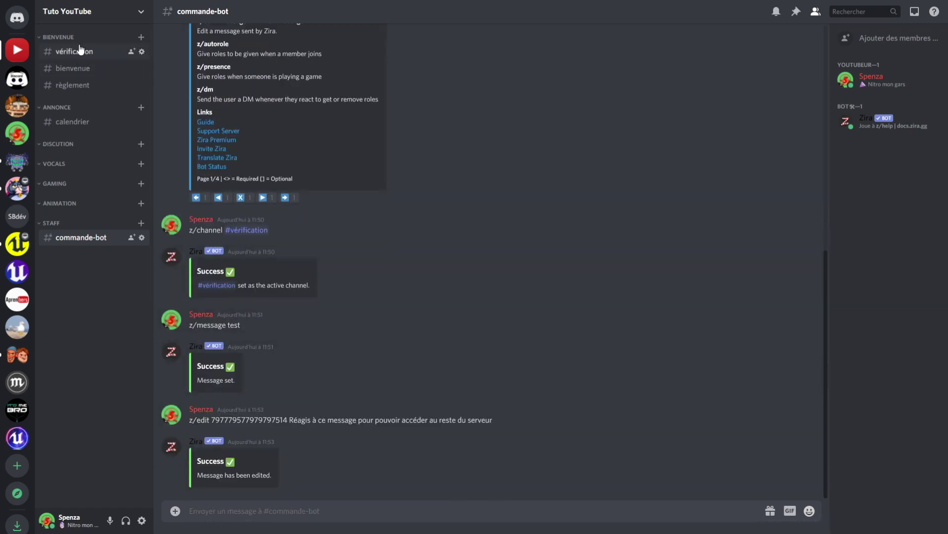
pyautogui.click(79, 49)
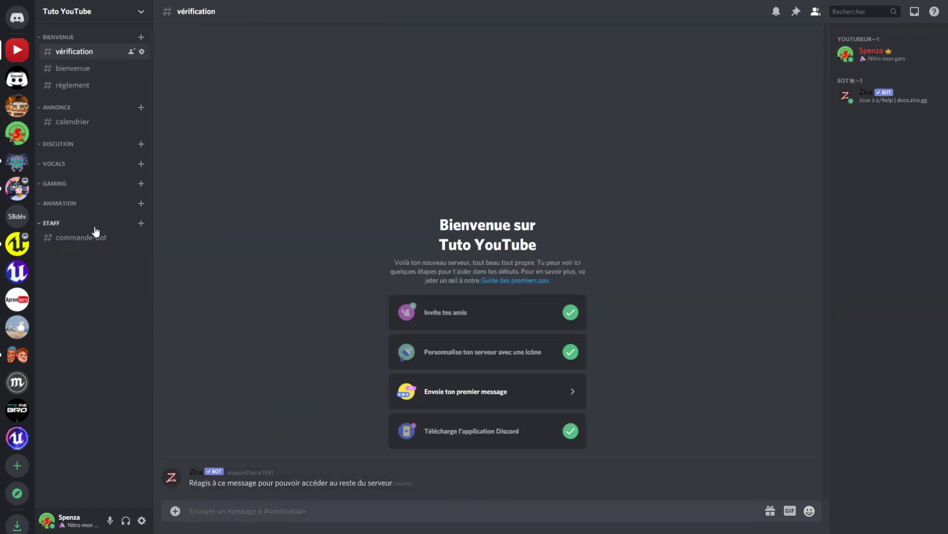
# - Check Zira's role commands in commande-bot and begin a z/normal command in the message field
pyautogui.click(80, 237)
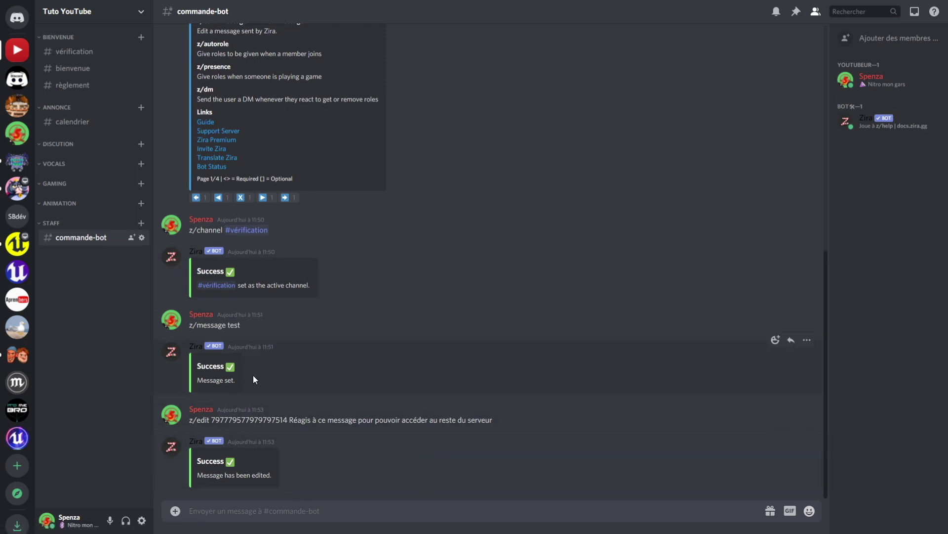
pyautogui.scroll(4, 254, 379)
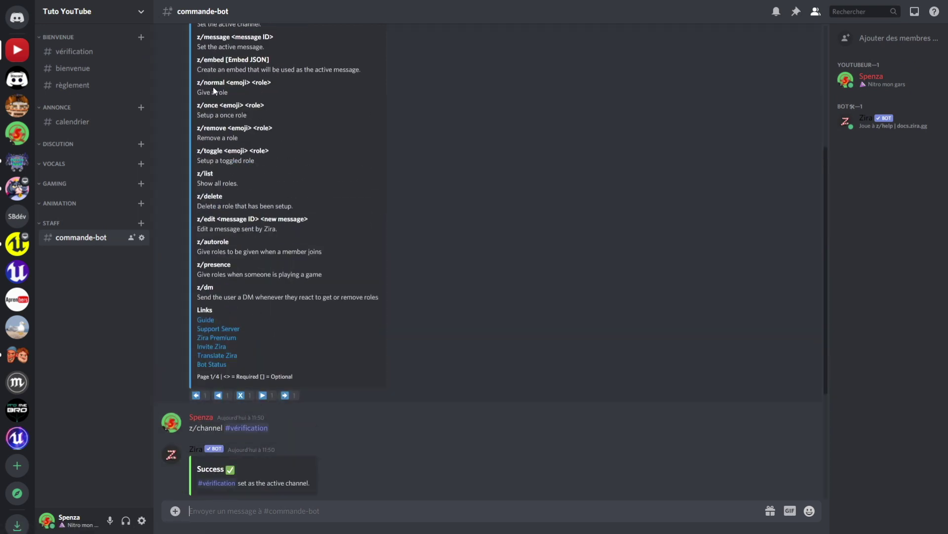
pyautogui.scroll(-4, 395, 367)
pyautogui.write('z/noram')
pyautogui.press('BackSpace')
pyautogui.press('BackSpace')
pyautogui.write('mal')
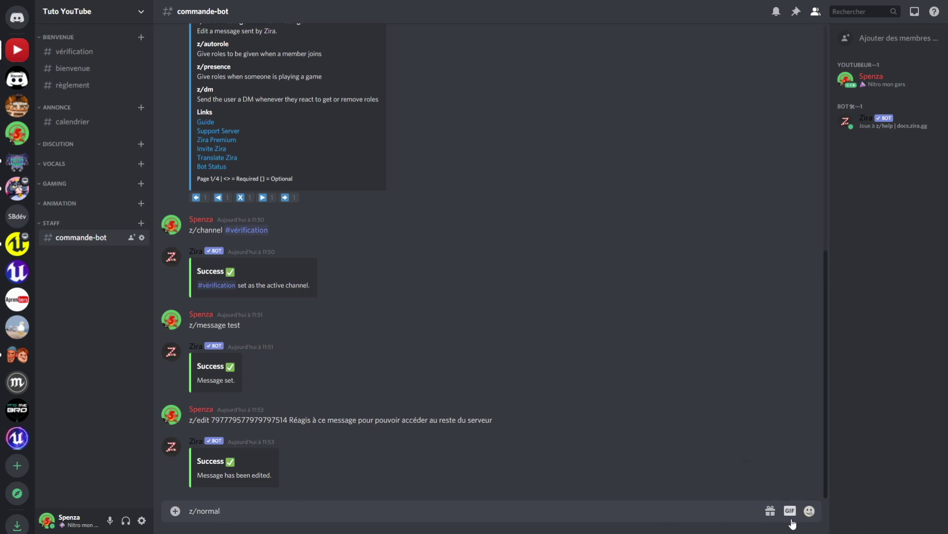
pyautogui.click(809, 510)
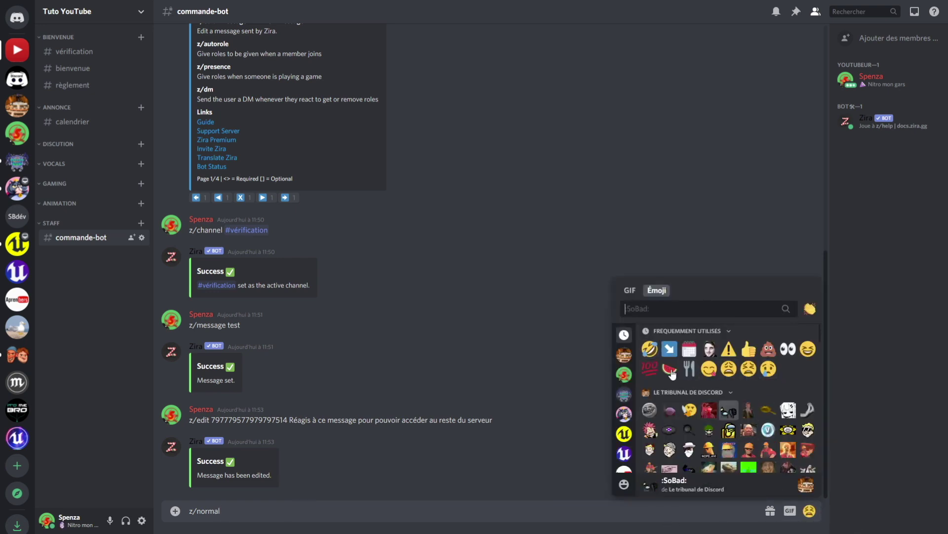
pyautogui.scroll(-3, 627, 455)
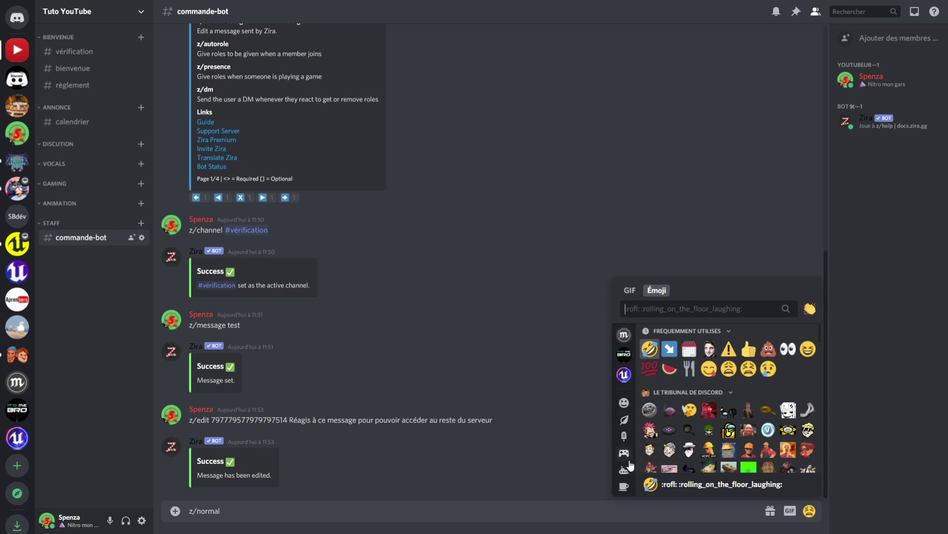
pyautogui.click(626, 484)
pyautogui.click(626, 482)
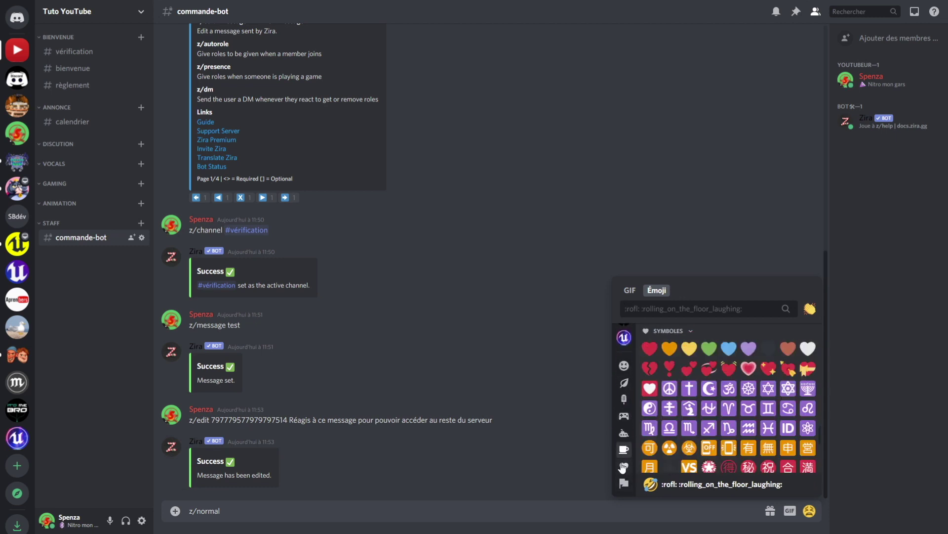
pyautogui.click(625, 465)
pyautogui.scroll(-3, 735, 403)
pyautogui.scroll(-2, 735, 403)
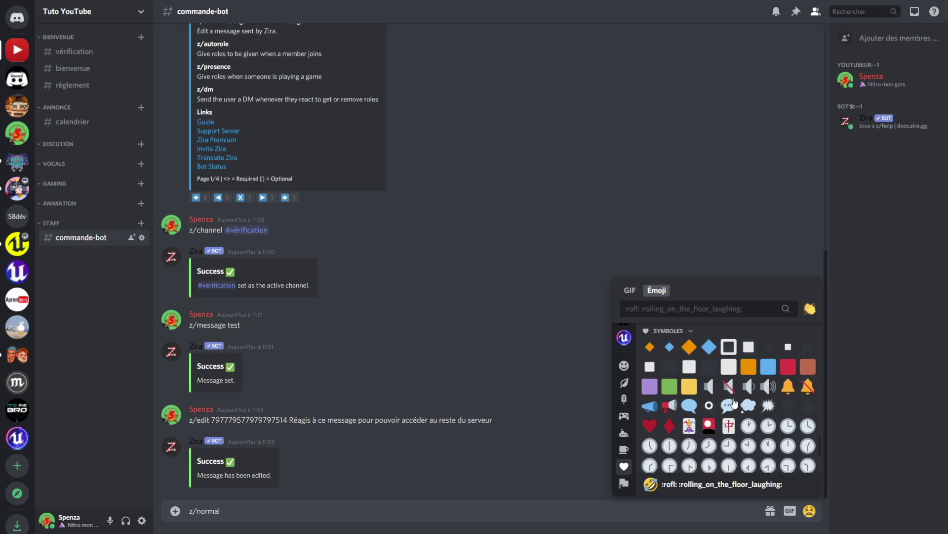
pyautogui.scroll(-2, 735, 403)
pyautogui.scroll(2, 730, 425)
pyautogui.scroll(3, 721, 424)
pyautogui.click(716, 420)
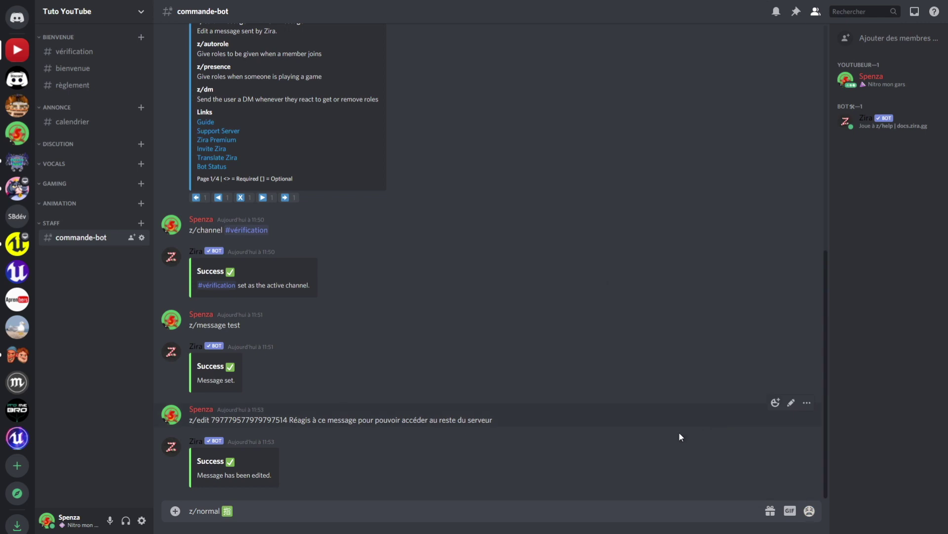
pyautogui.press('BackSpace')
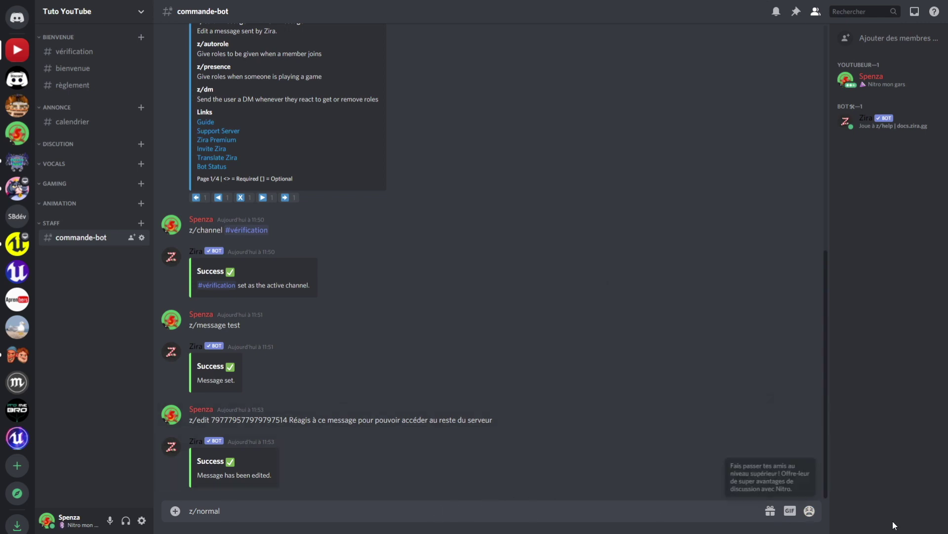
# - Add the white check mark emoji from the symbols category to the z/normal command
pyautogui.click(809, 511)
pyautogui.scroll(-5, 624, 435)
pyautogui.click(624, 482)
pyautogui.click(624, 466)
pyautogui.scroll(-5, 709, 397)
pyautogui.scroll(2, 710, 397)
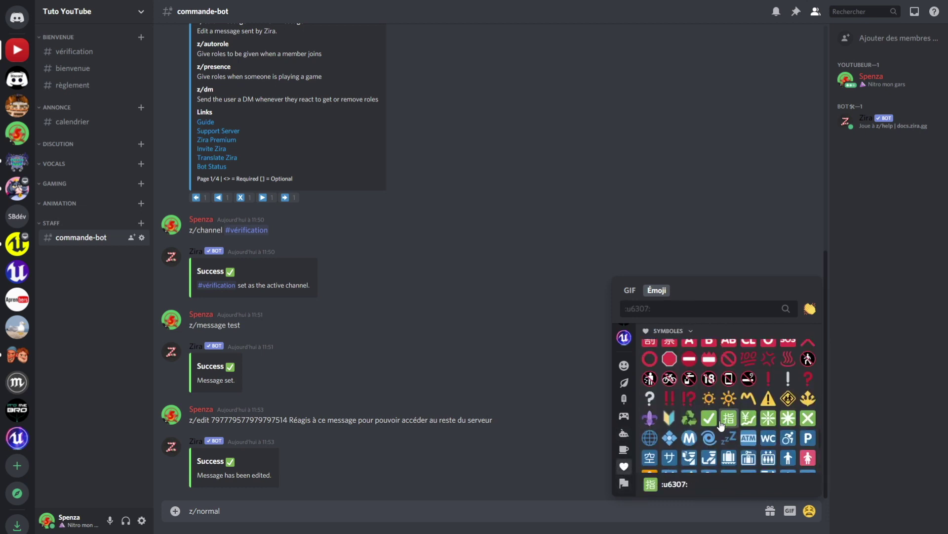
pyautogui.click(709, 420)
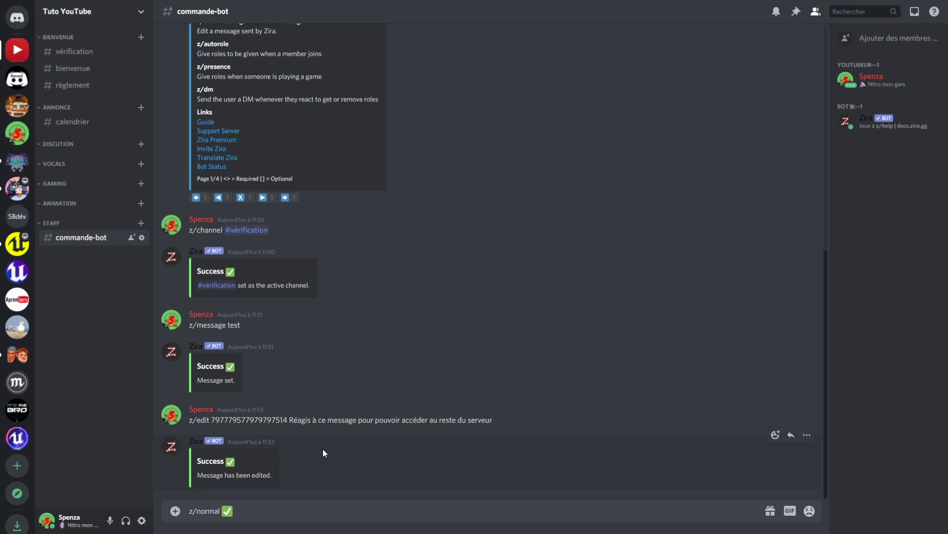
pyautogui.scroll(4, 323, 452)
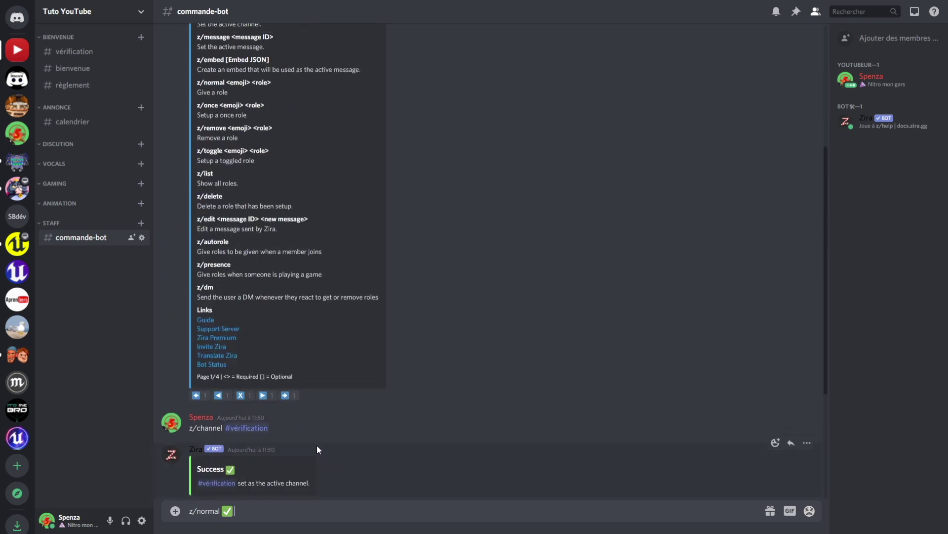
pyautogui.scroll(-4, 316, 445)
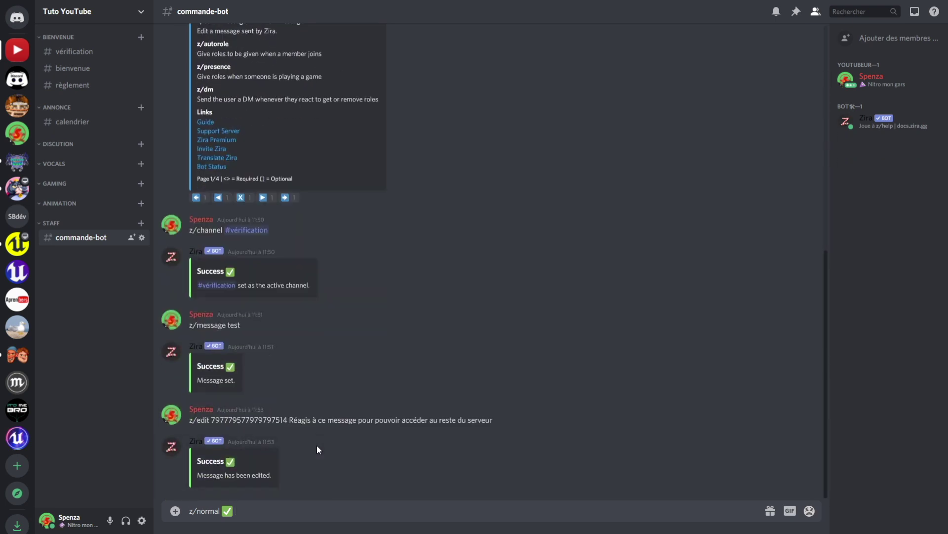
pyautogui.write('@')
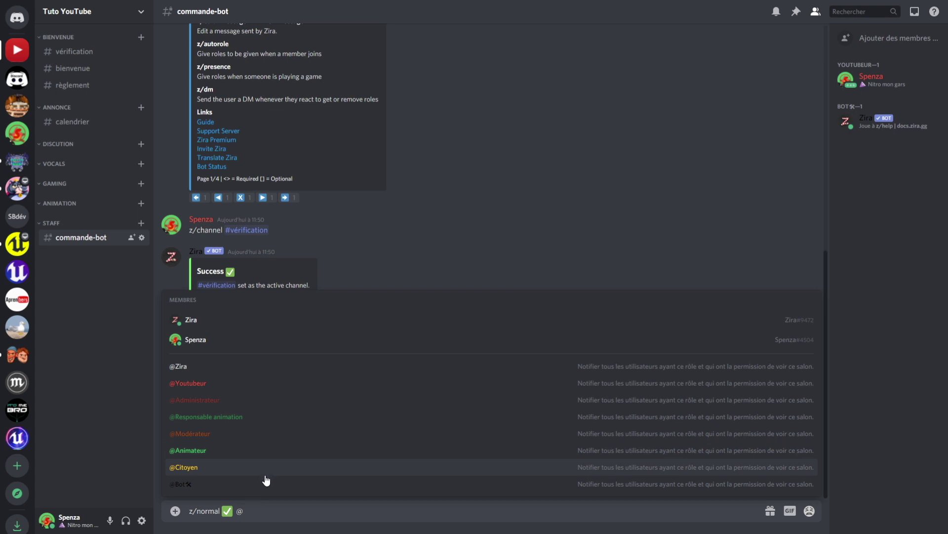
pyautogui.click(241, 473)
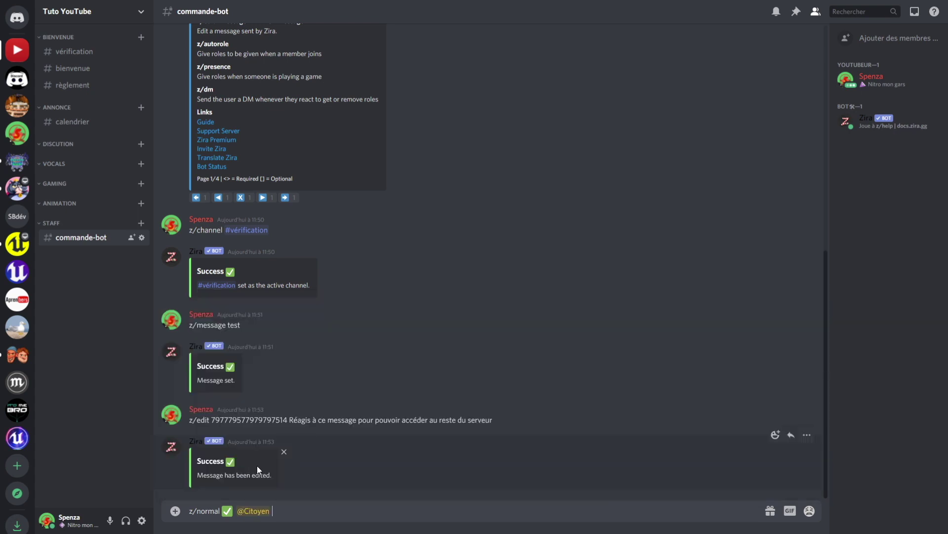
pyautogui.scroll(8, 272, 465)
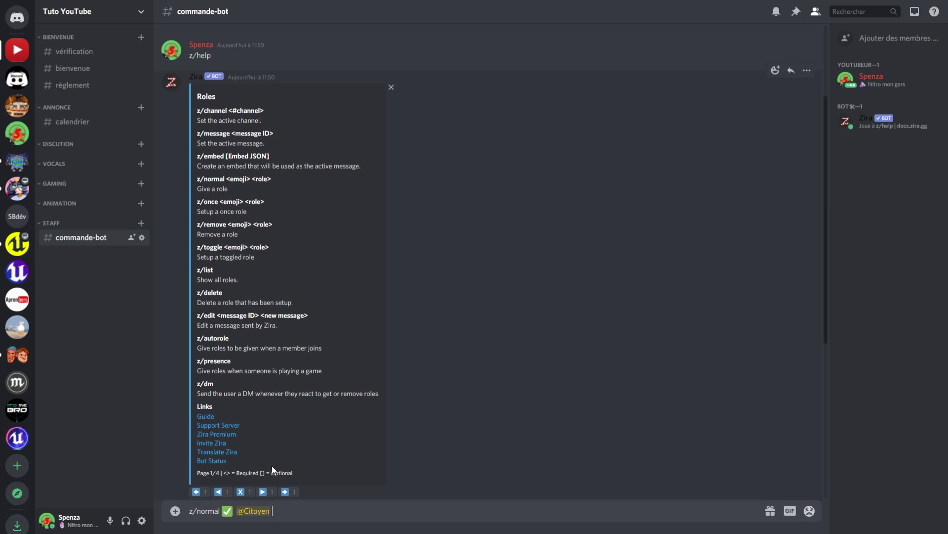
pyautogui.scroll(-6, 272, 466)
pyautogui.press('Return')
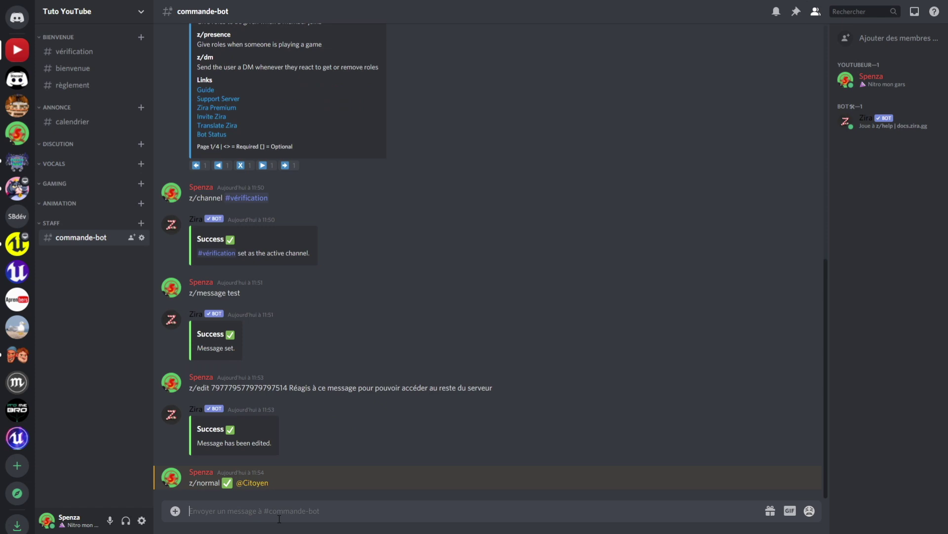
# - Check the reaction on Zira's message and the owner's roles in vérification, and review Zira's command list in commande-bot
pyautogui.click(97, 58)
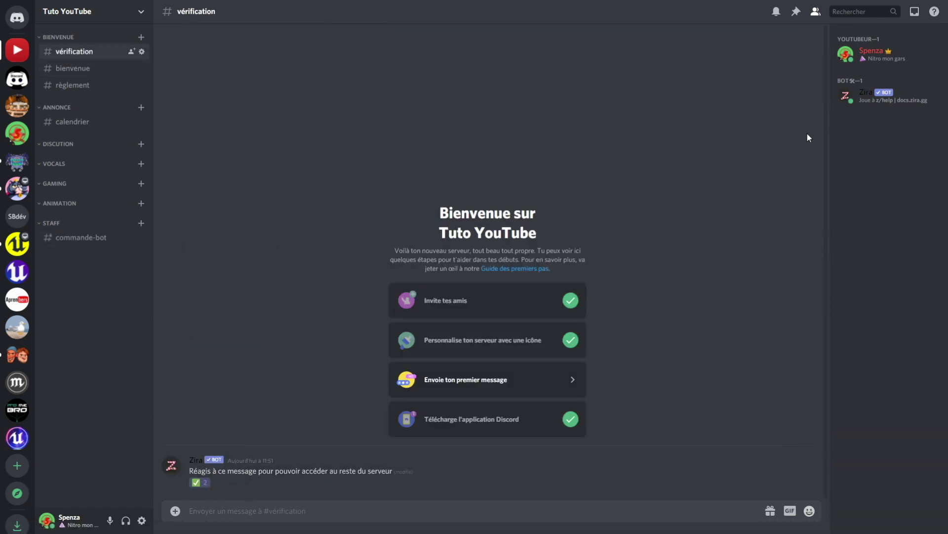
pyautogui.click(908, 51)
pyautogui.click(908, 52)
pyautogui.click(101, 238)
pyautogui.scroll(10, 284, 464)
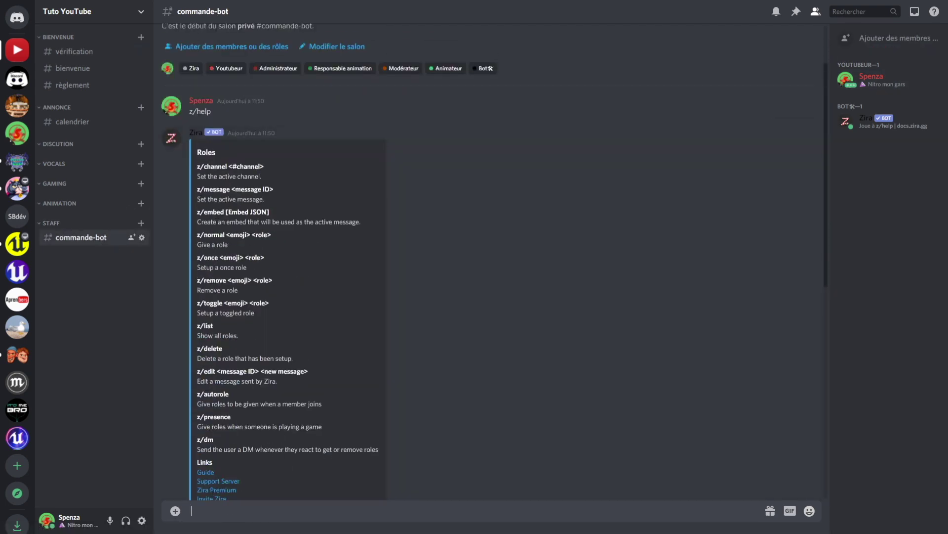
pyautogui.scroll(-5, 247, 469)
pyautogui.write('@no')
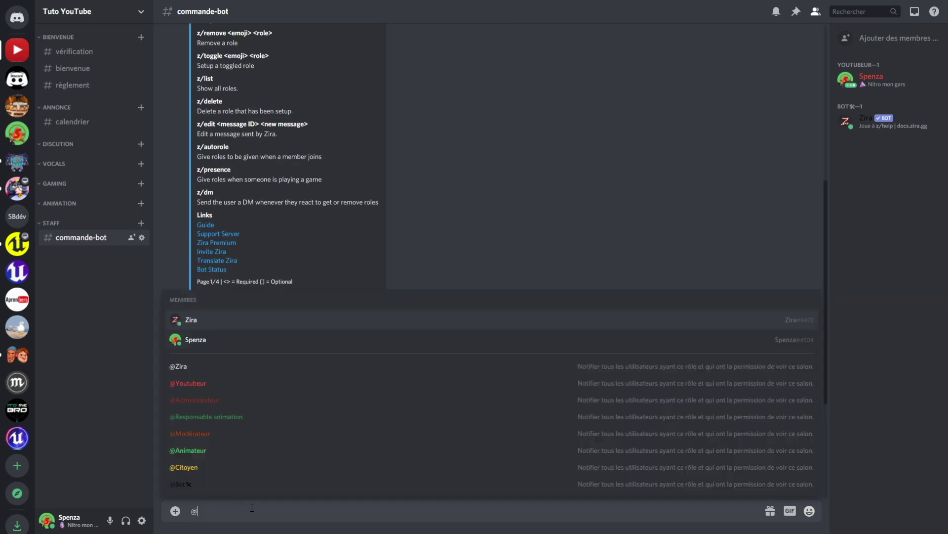
pyautogui.press('BackSpace')
pyautogui.press('BackSpace')
pyautogui.press('BackSpace')
pyautogui.press('BackSpace')
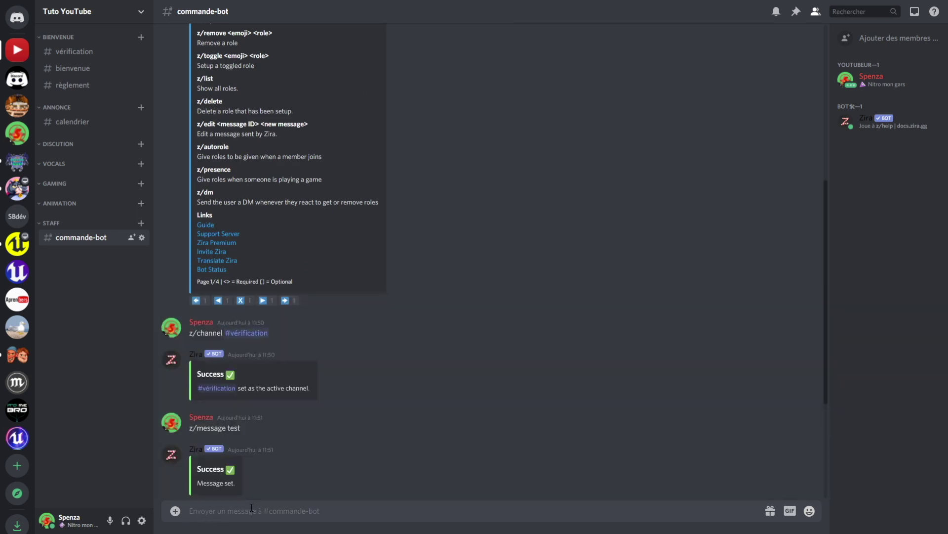
# - Begin a z/remove command in commande-bot and clear the pasted message identifier from it
pyautogui.write('z/remove')
pyautogui.hotkey('ctrl', 'v')
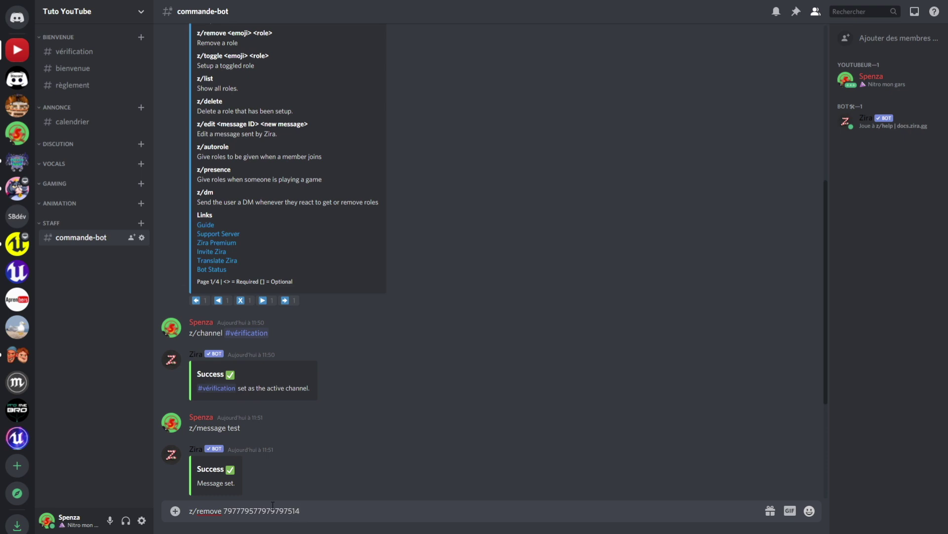
pyautogui.press('BackSpace')
pyautogui.press('BackSpace')
pyautogui.press('BackSpace')
pyautogui.press('BackSpace')
pyautogui.press('BackSpace')
pyautogui.press('BackSpace')
pyautogui.press('BackSpace')
pyautogui.press('BackSpace')
pyautogui.press('BackSpace')
pyautogui.press('BackSpace')
pyautogui.press('BackSpace')
pyautogui.press('BackSpace')
pyautogui.press('BackSpace')
pyautogui.press('BackSpace')
pyautogui.press('BackSpace')
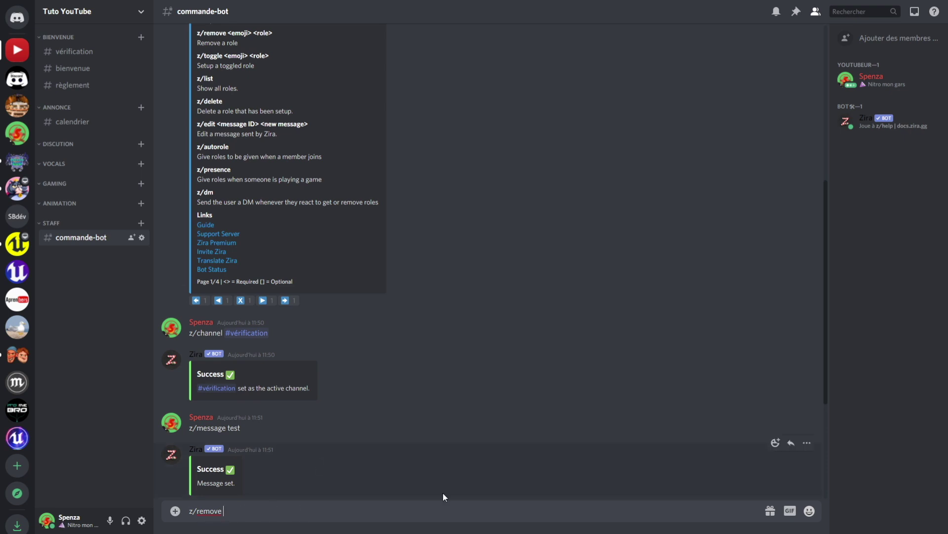
pyautogui.click(809, 511)
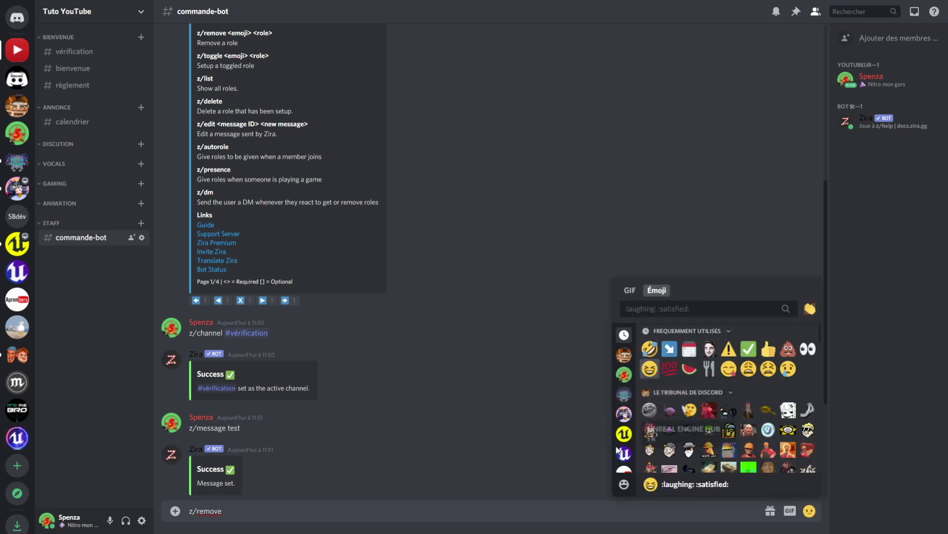
pyautogui.scroll(-5, 625, 445)
pyautogui.click(625, 468)
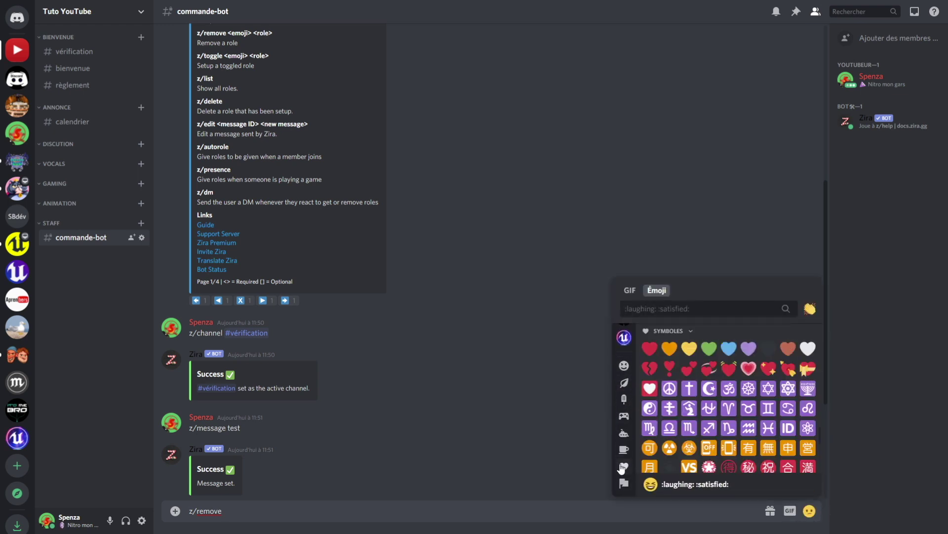
pyautogui.click(709, 465)
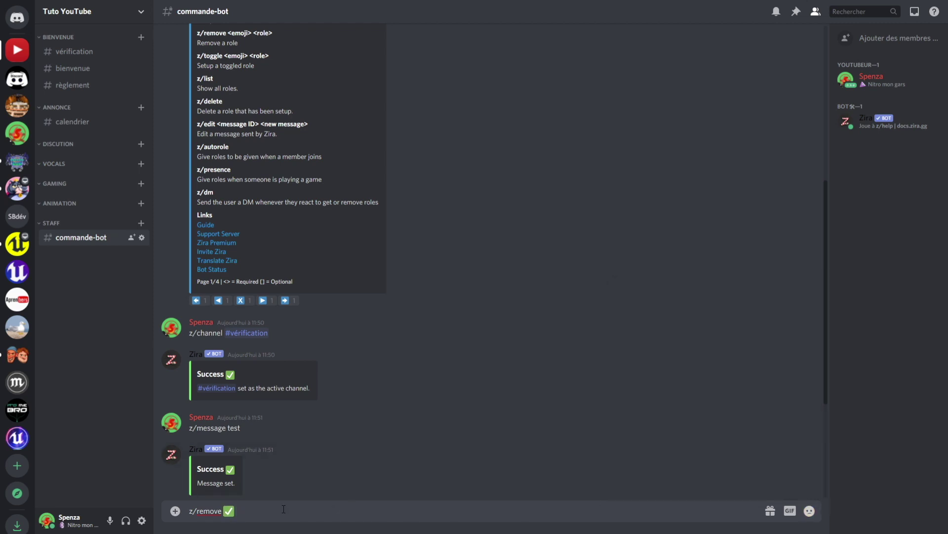
pyautogui.write('@non')
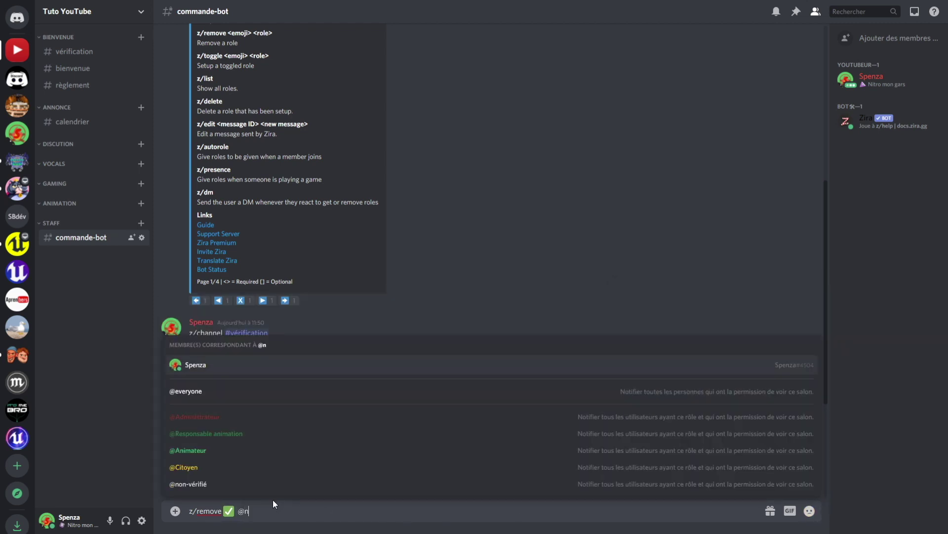
pyautogui.click(247, 486)
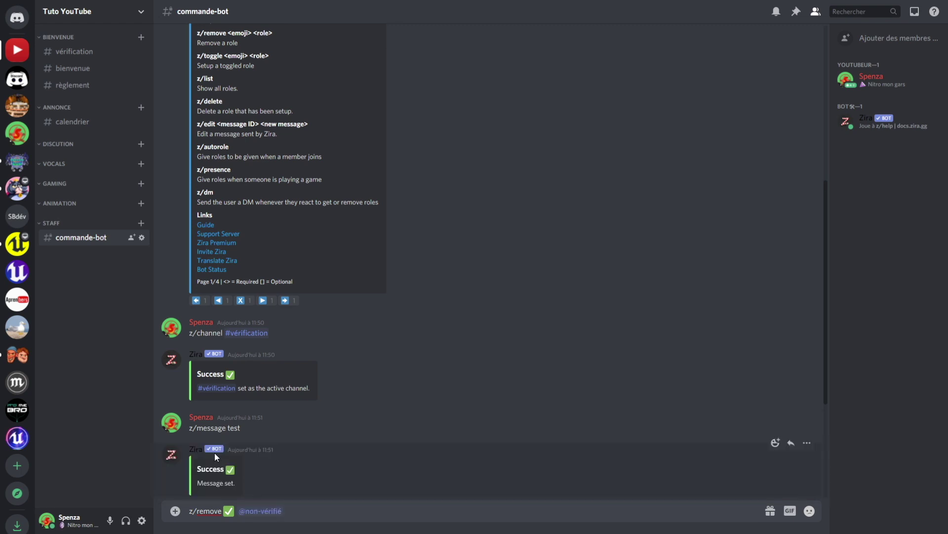
pyautogui.press('Return')
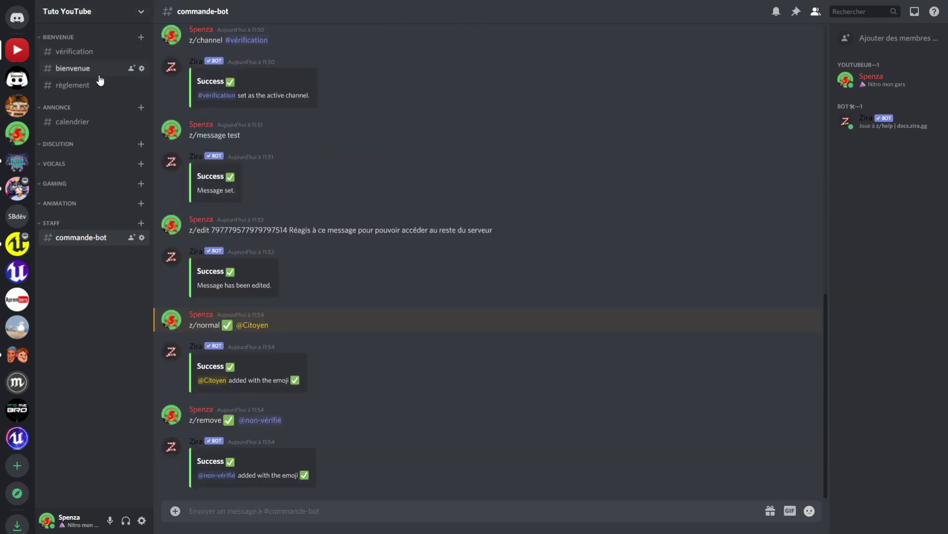
# - Withdraw the check mark reaction from Zira's message in vérification and give the owner's account the non-vérifié role
pyautogui.click(87, 50)
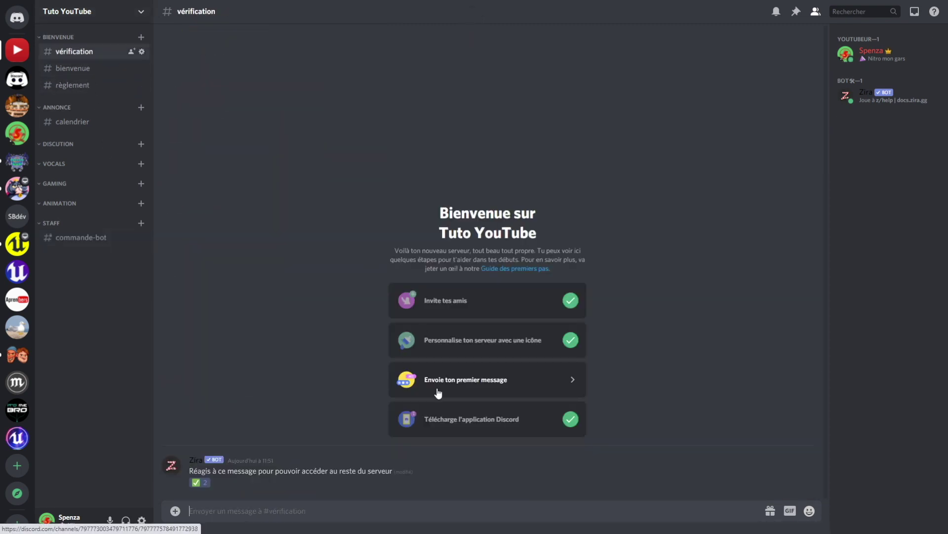
pyautogui.click(195, 484)
pyautogui.click(871, 53)
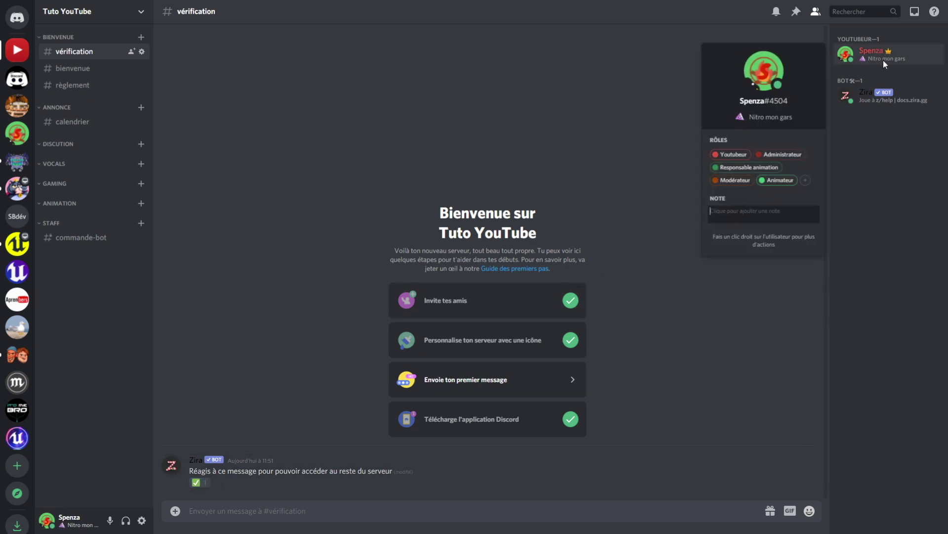
pyautogui.click(805, 180)
pyautogui.click(782, 269)
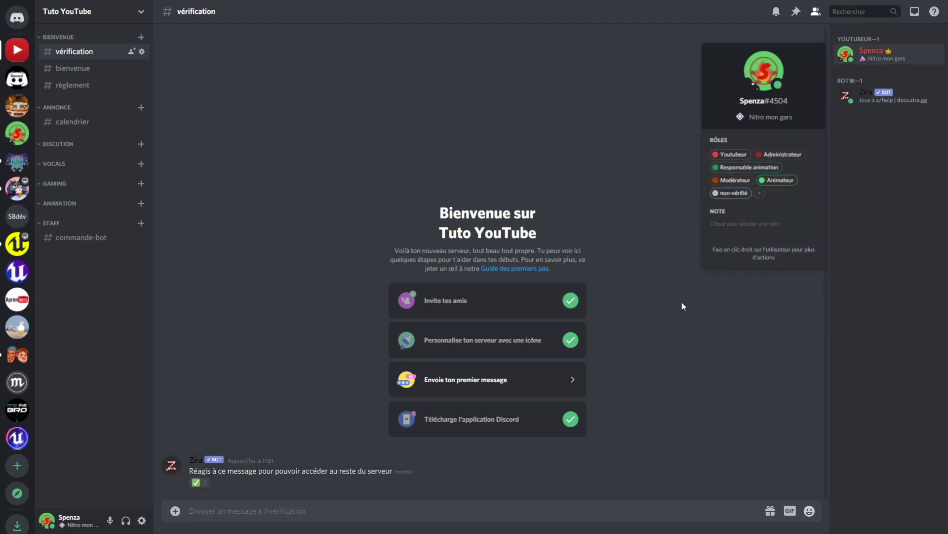
# - React to Zira's message with the check mark again and check the roles on the owner's profile
pyautogui.click(205, 484)
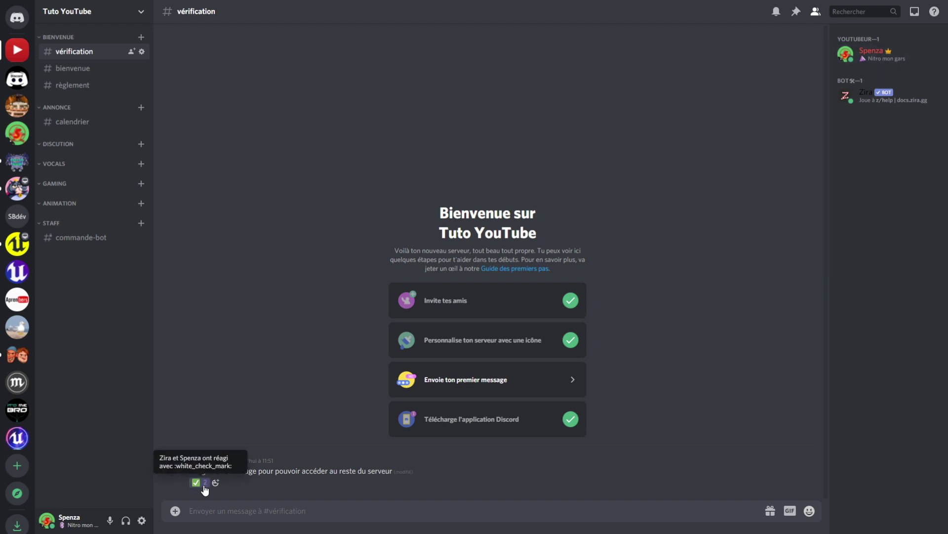
pyautogui.click(867, 56)
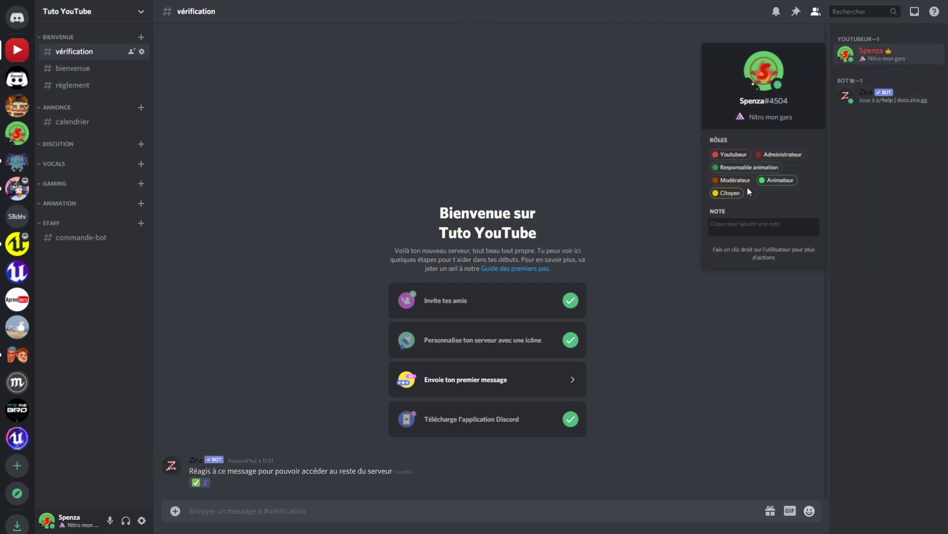
pyautogui.moveTo(720, 196)
pyautogui.click(322, 381)
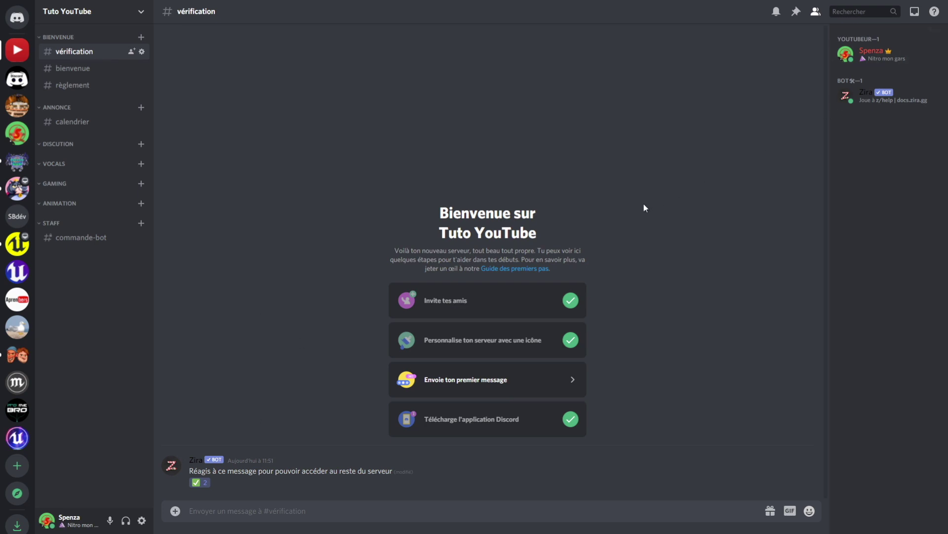
# - Leave full screen, search for mee6 in a new browser tab and open the mee6.xyz website
pyautogui.press('F11')
pyautogui.click(133, 7)
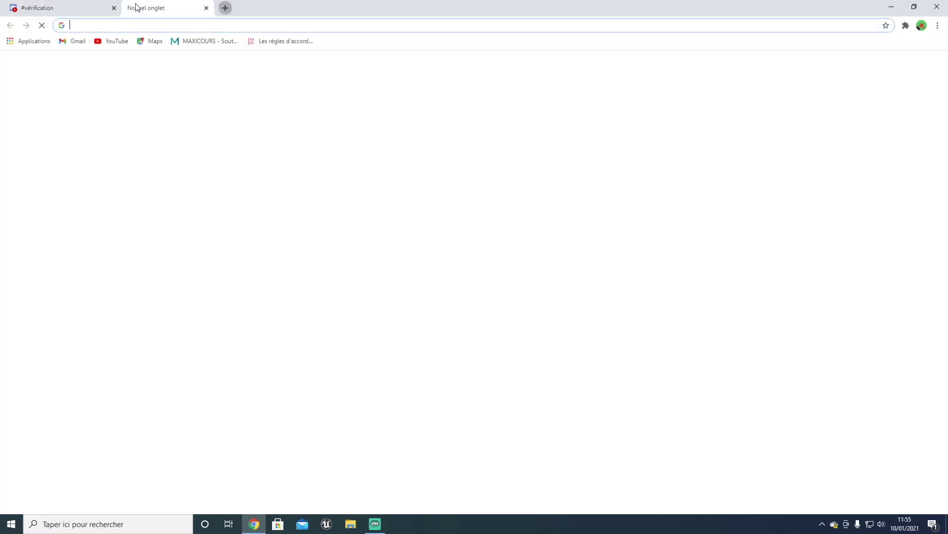
pyautogui.write('mee6')
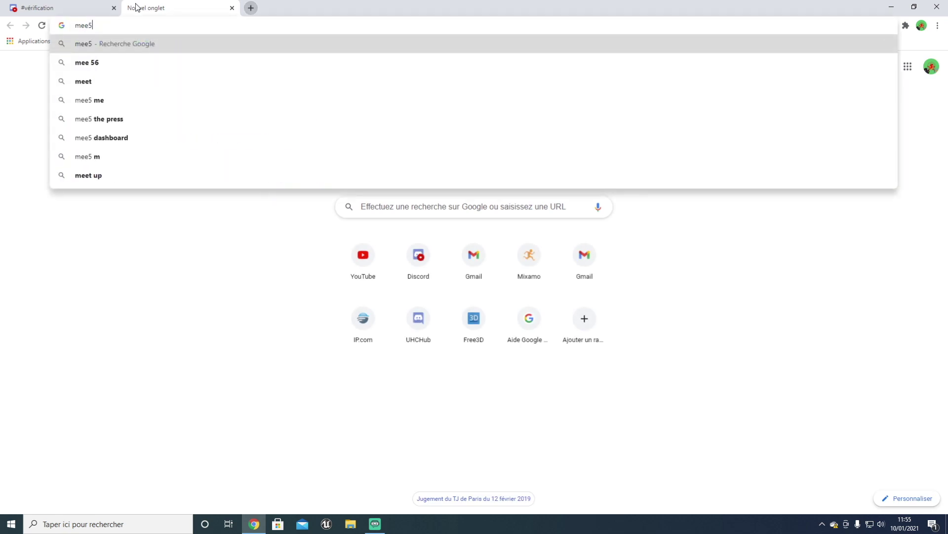
pyautogui.press('Return')
pyautogui.click(125, 152)
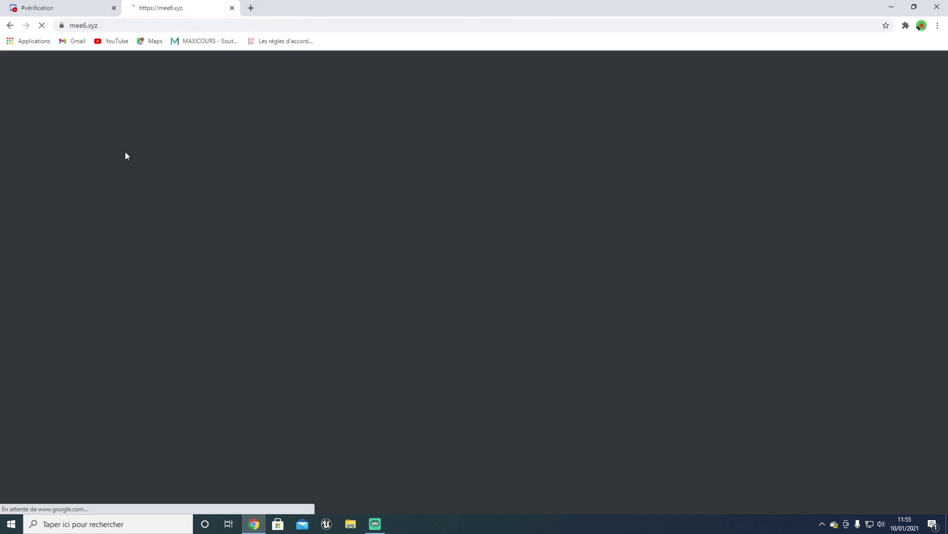
# - Install MEE6 on the Tuto YouTube server, authorizing all its requested permissions and completing the human check
pyautogui.click(405, 320)
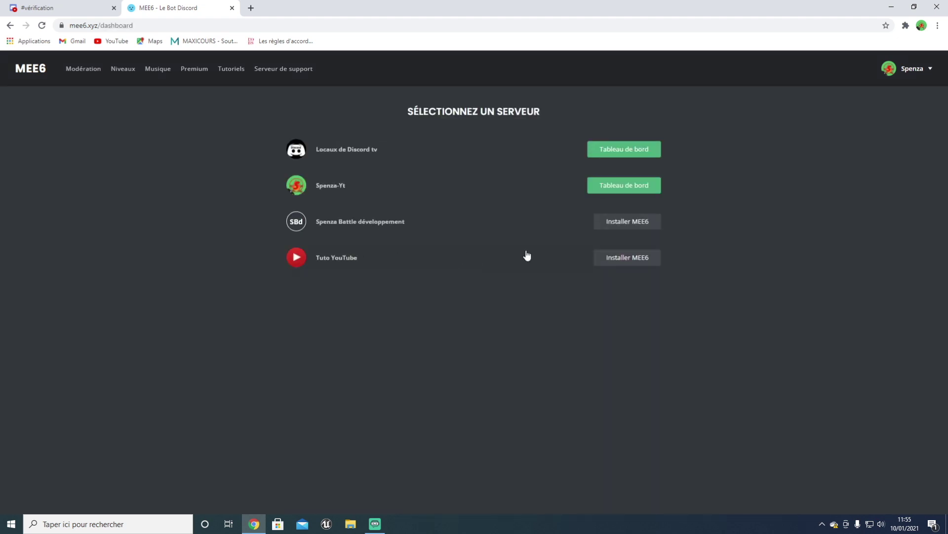
pyautogui.click(613, 257)
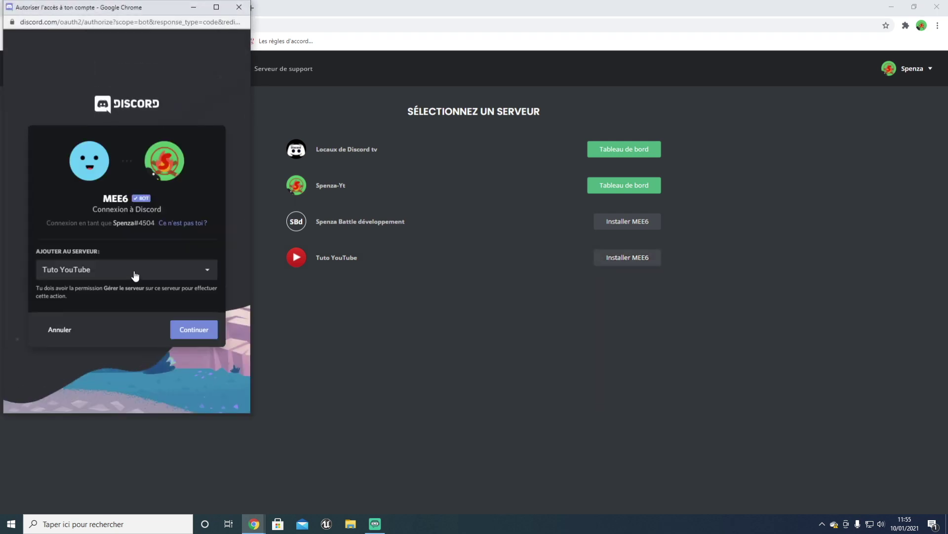
pyautogui.click(193, 331)
pyautogui.scroll(-5, 172, 356)
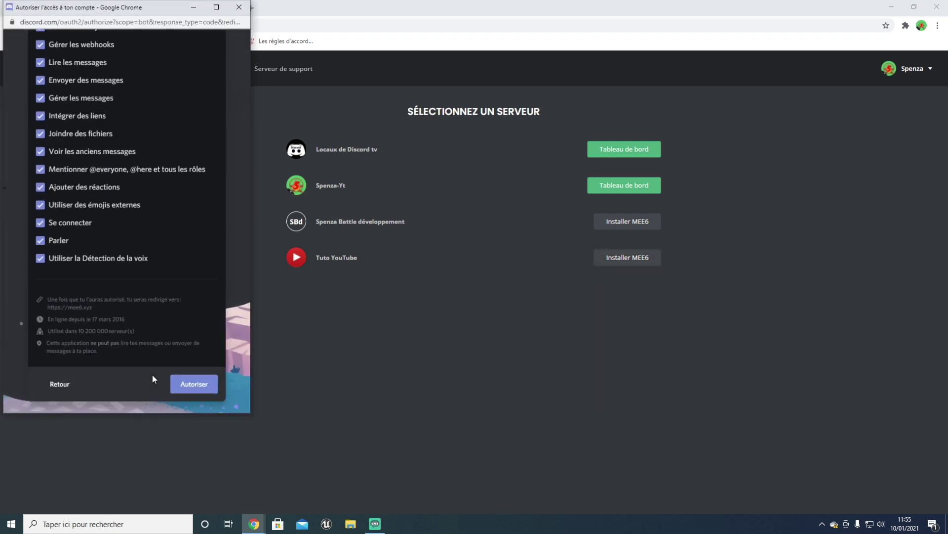
pyautogui.click(213, 389)
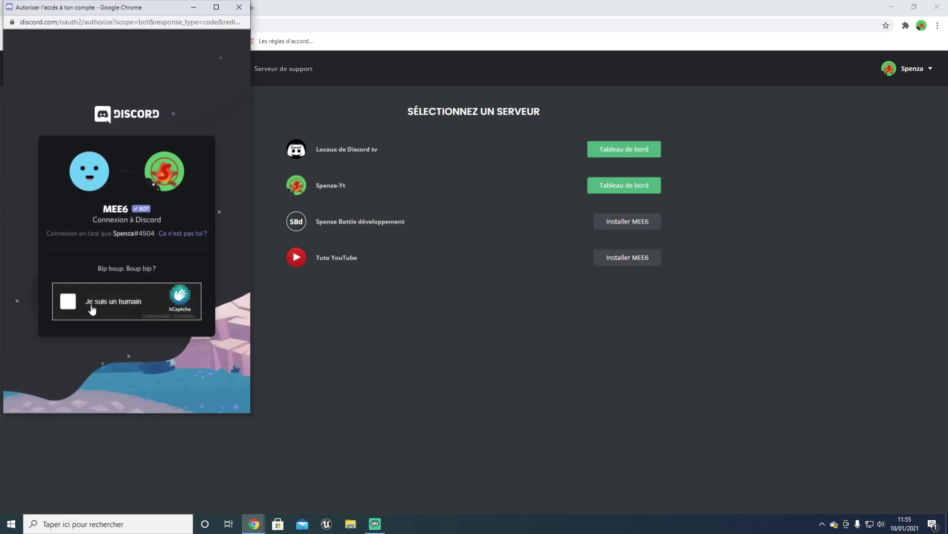
pyautogui.click(93, 310)
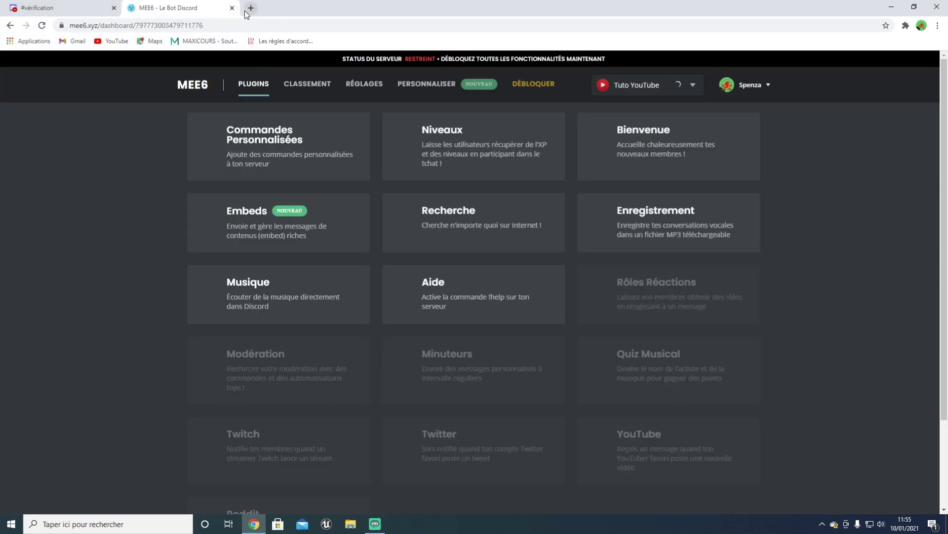
# - In MEE6's Bienvenue plugin, enable giving new members the non-vérifié role and save the change
pyautogui.click(631, 143)
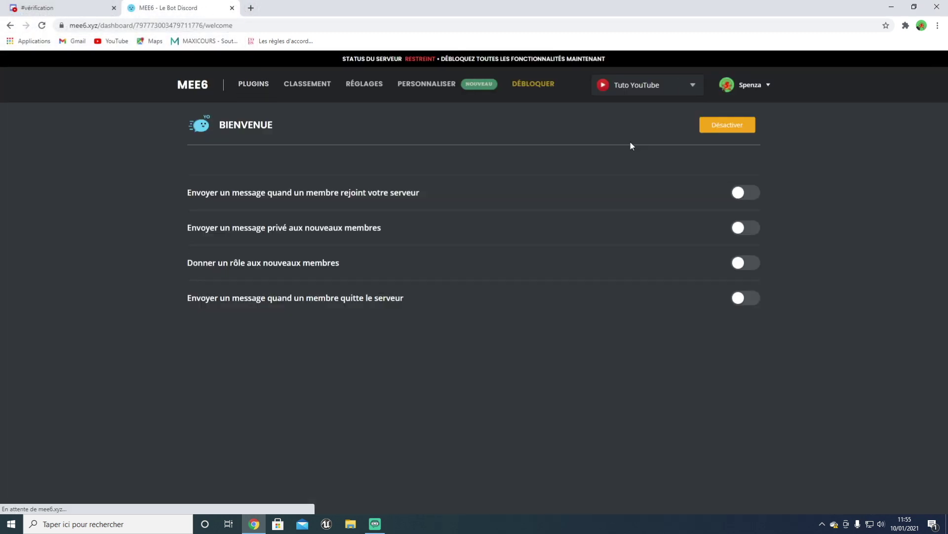
pyautogui.click(758, 271)
pyautogui.click(199, 334)
pyautogui.scroll(-2, 203, 435)
pyautogui.click(183, 487)
pyautogui.click(723, 489)
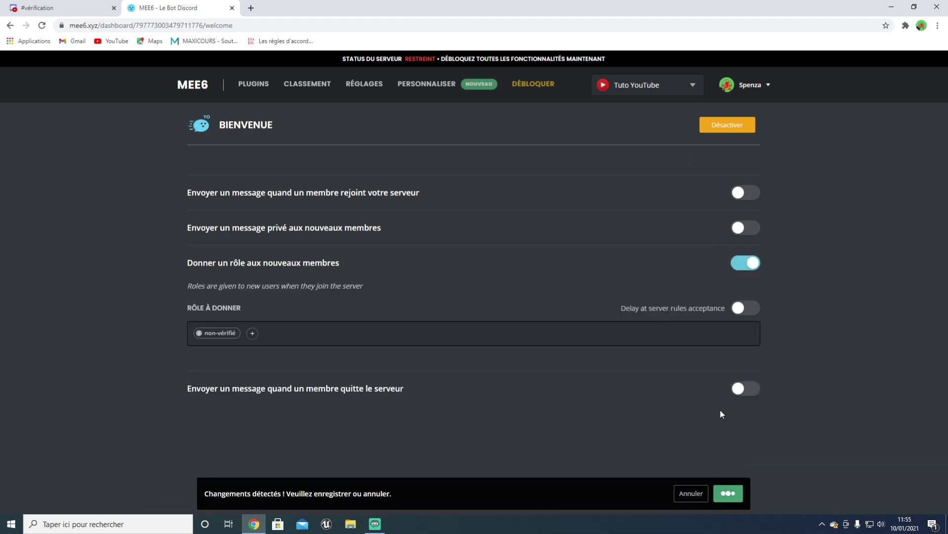
pyautogui.click(741, 196)
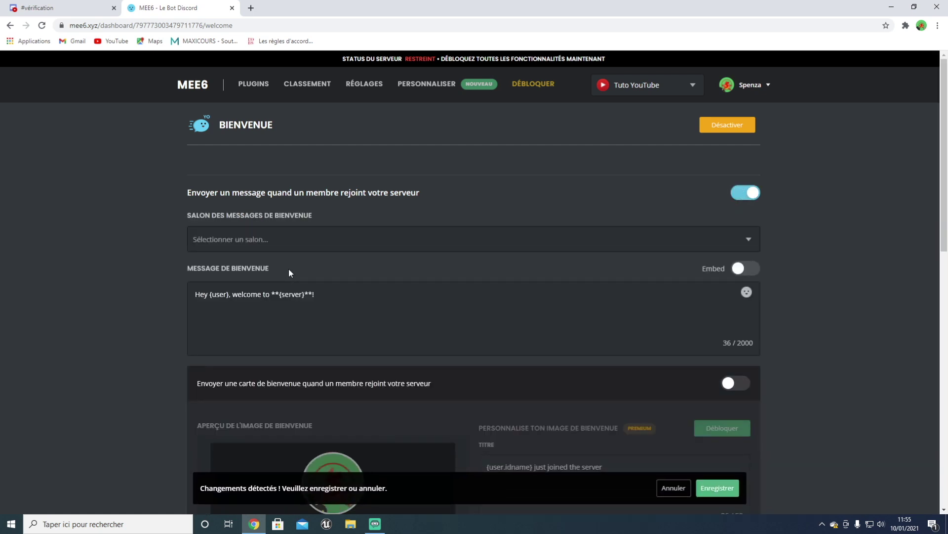
pyautogui.click(297, 247)
pyautogui.scroll(-1, 280, 322)
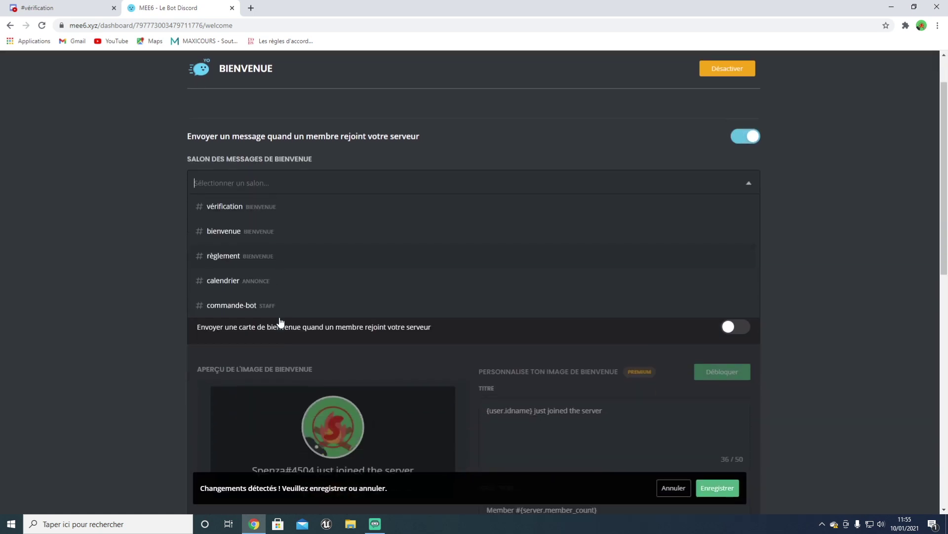
pyautogui.scroll(-1, 280, 321)
pyautogui.click(152, 311)
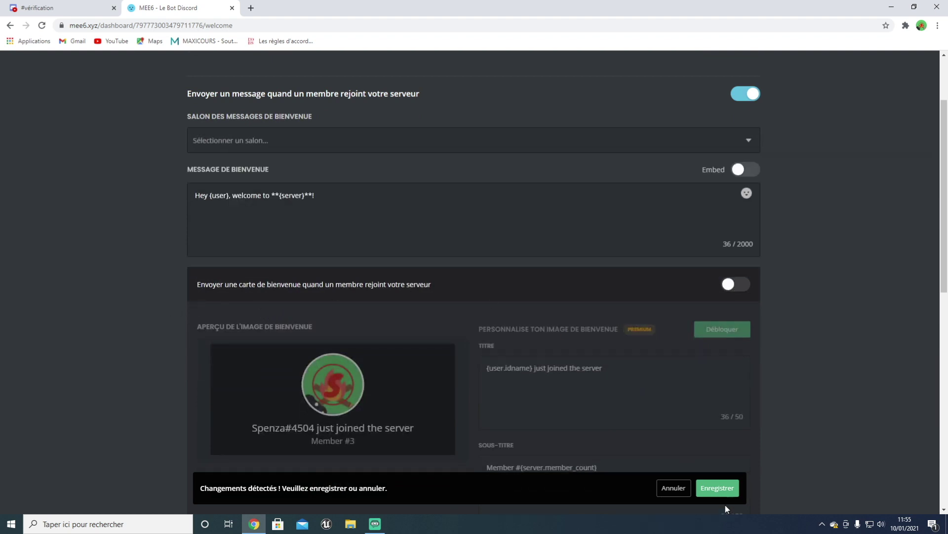
pyautogui.click(674, 489)
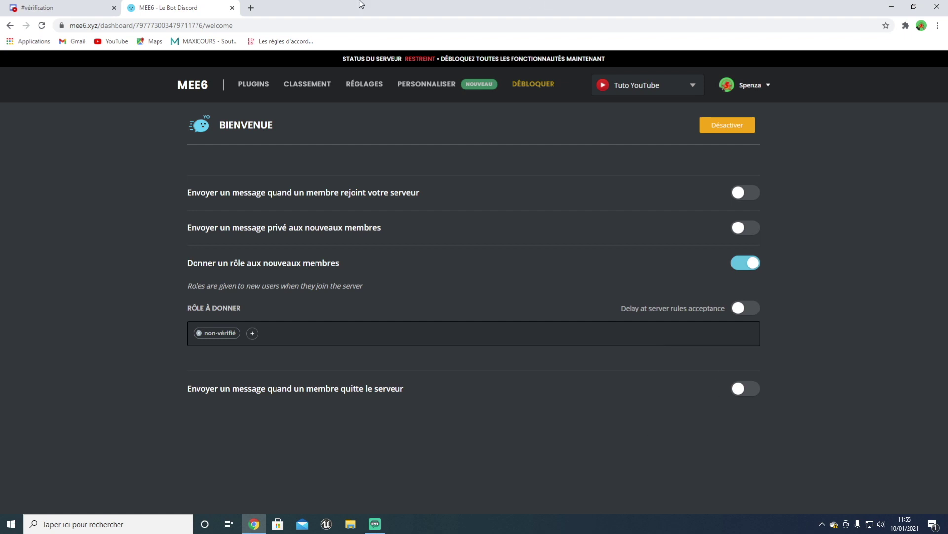
# - Return to the Discord server and create a text channel named général in the DISCUTION category
pyautogui.click(105, 6)
pyautogui.click(220, 7)
pyautogui.click(62, 5)
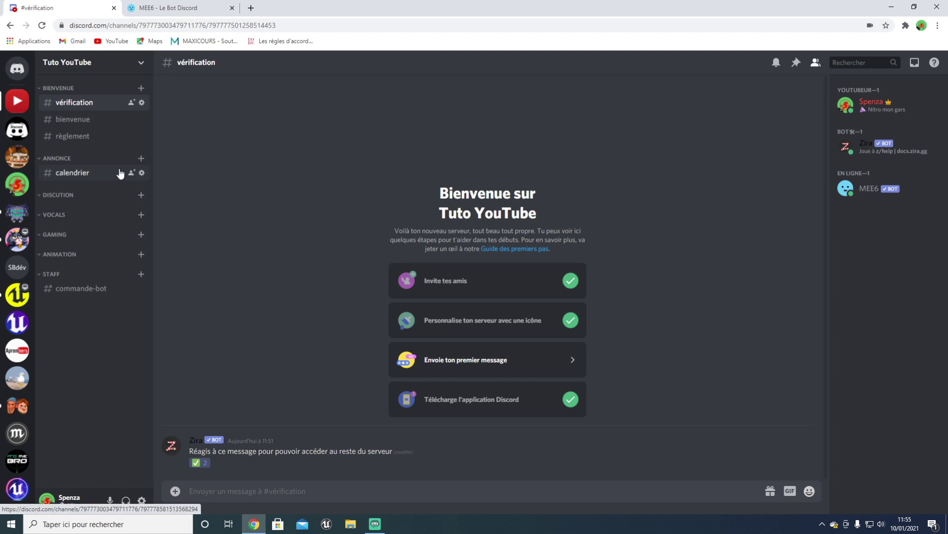
pyautogui.click(141, 195)
pyautogui.write('général')
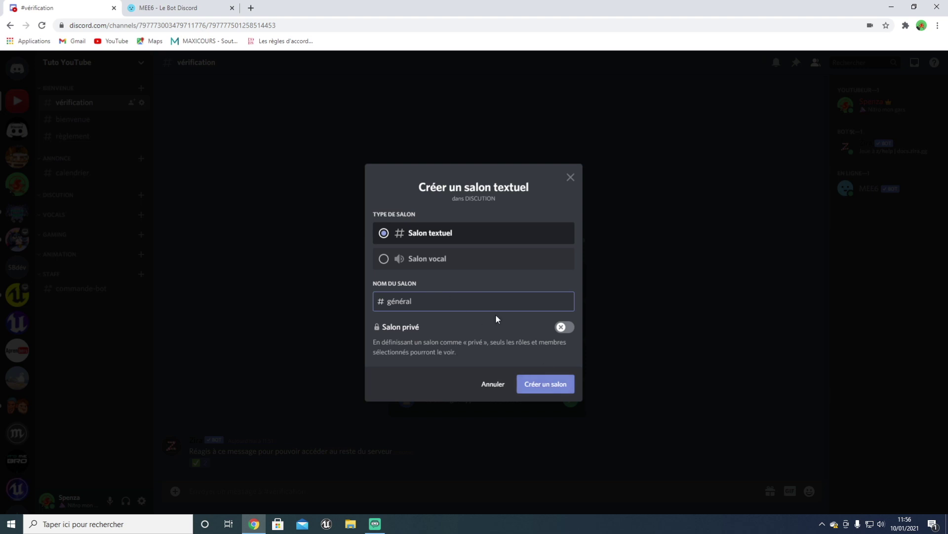
pyautogui.click(554, 383)
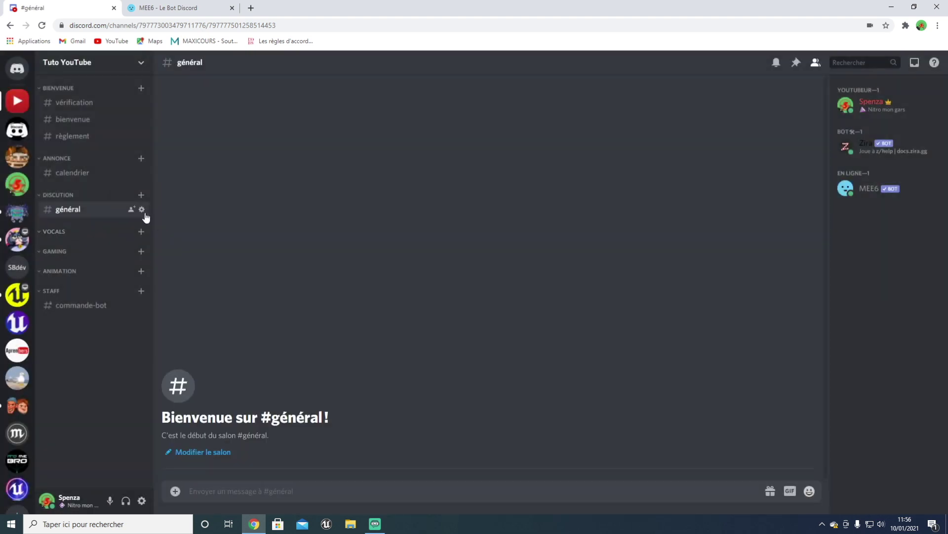
# - Create the text channels partage-image and partage-vidéo in the DISCUTION category
pyautogui.click(142, 195)
pyautogui.write('partage-image')
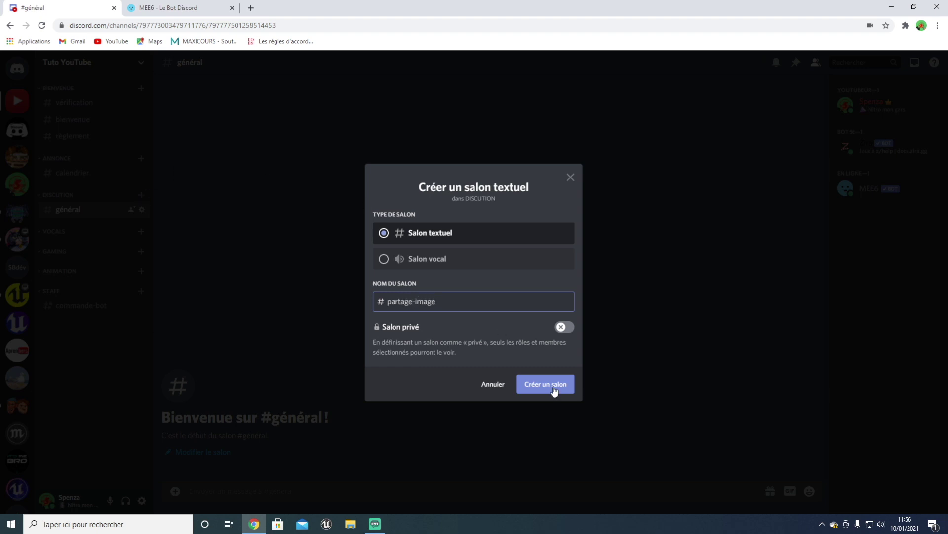
pyautogui.click(544, 372)
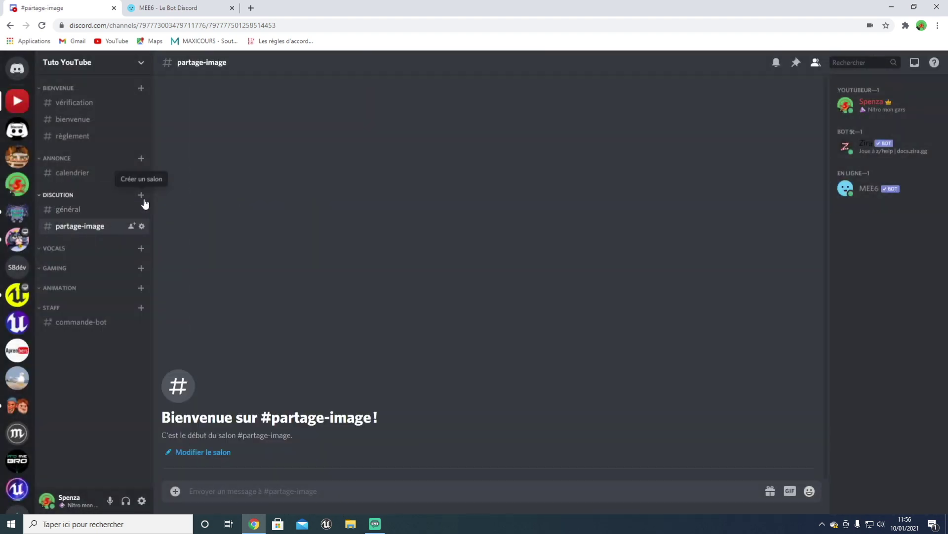
pyautogui.click(142, 196)
pyautogui.write('partage-vidéo')
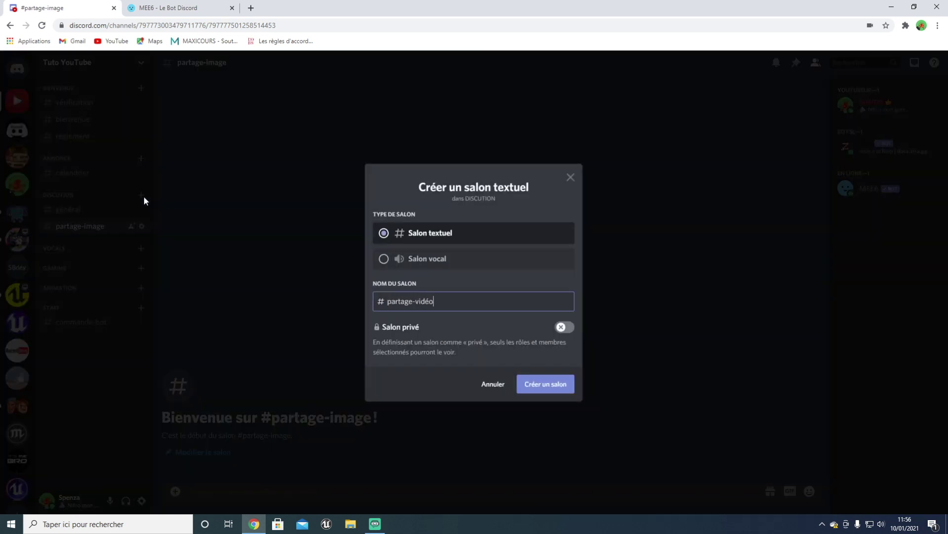
pyautogui.click(563, 387)
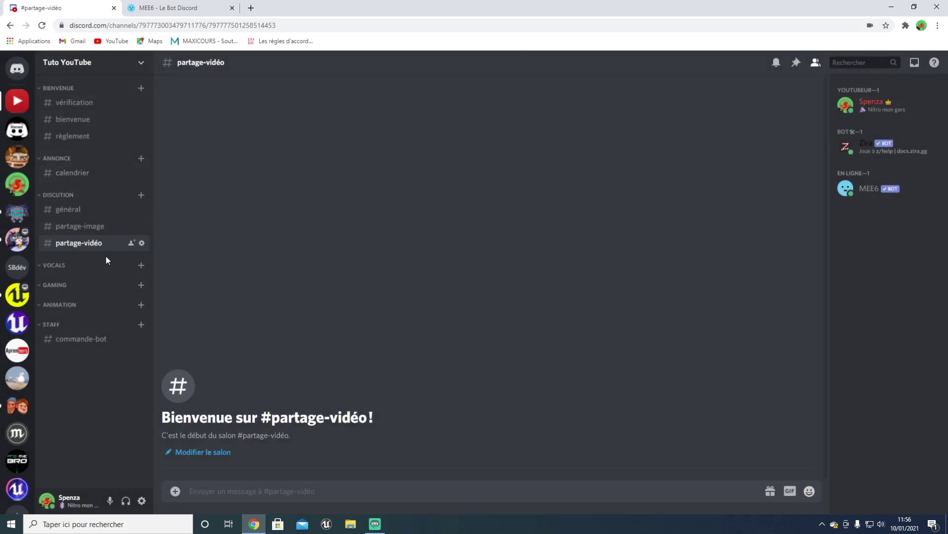
# - Create a voice channel named général in the VOCALS category
pyautogui.click(141, 267)
pyautogui.write('général')
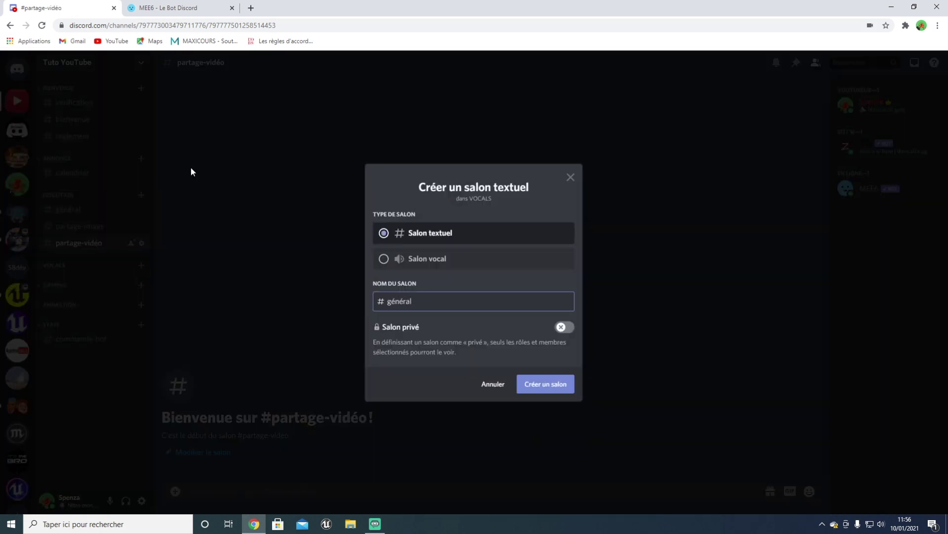
pyautogui.click(494, 258)
pyautogui.click(555, 389)
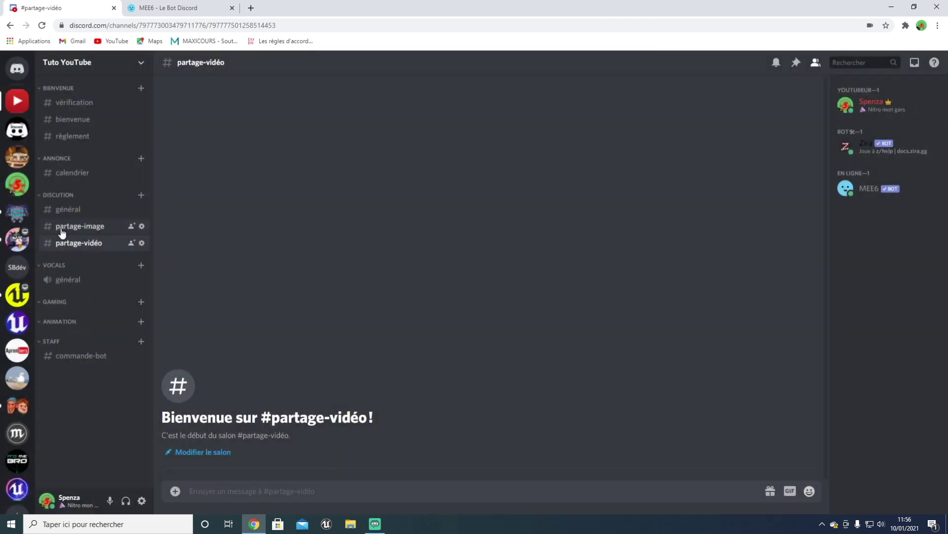
# - Create the voice channels duo and trio in the VOCALS category
pyautogui.click(141, 265)
pyautogui.write('duo')
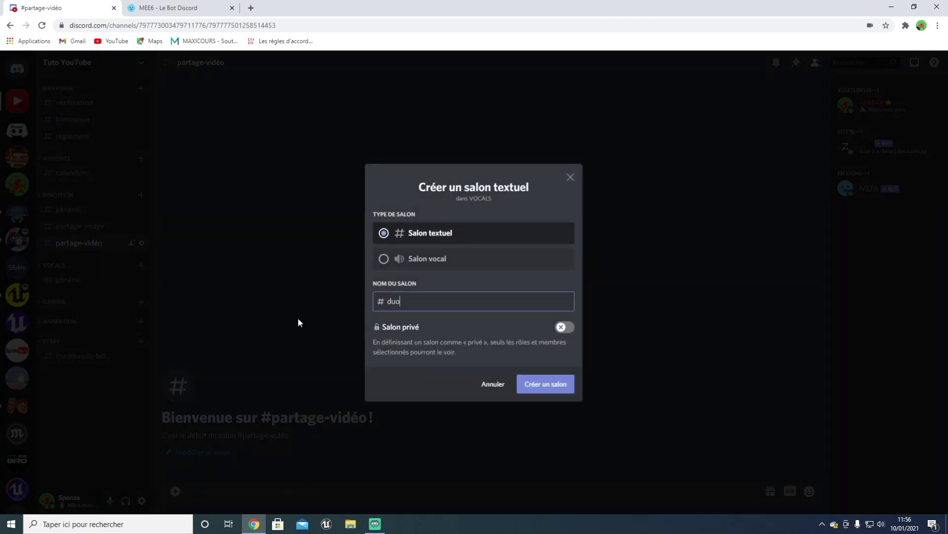
pyautogui.click(455, 262)
pyautogui.click(536, 387)
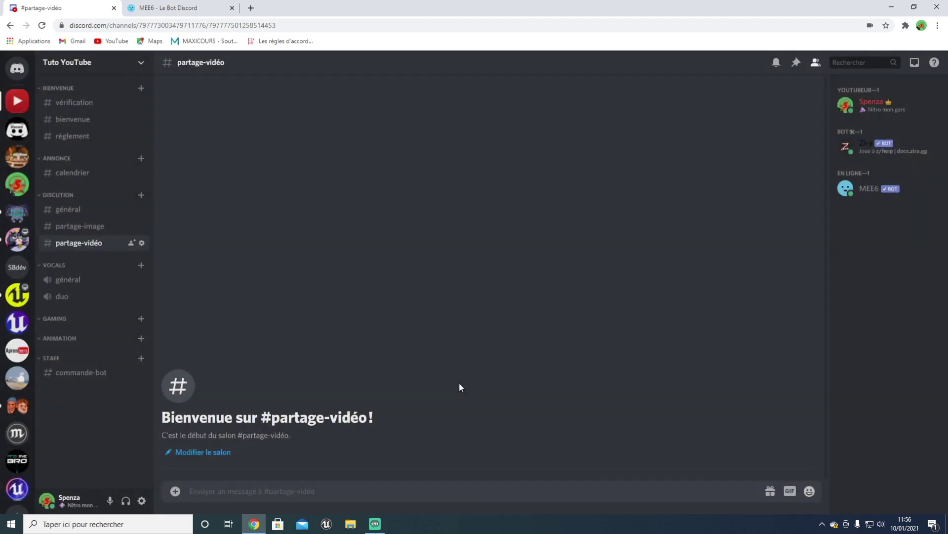
pyautogui.click(141, 266)
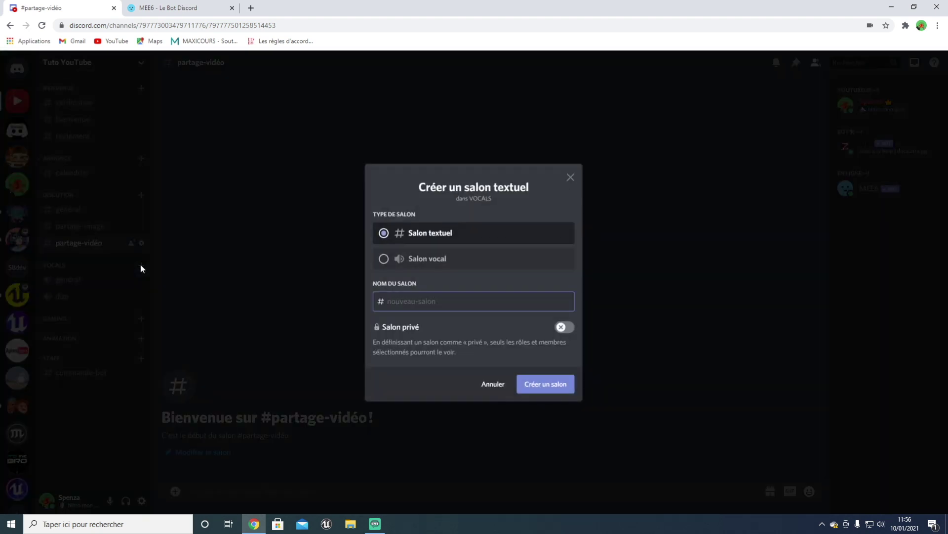
pyautogui.write('trio')
pyautogui.click(387, 261)
pyautogui.click(571, 385)
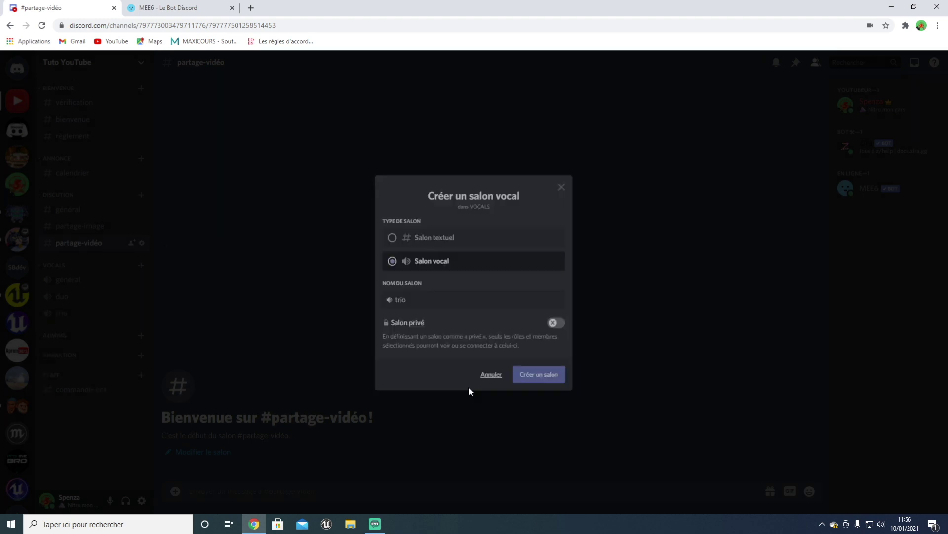
# - Create a text channel named gaming in the GAMING category
pyautogui.click(141, 336)
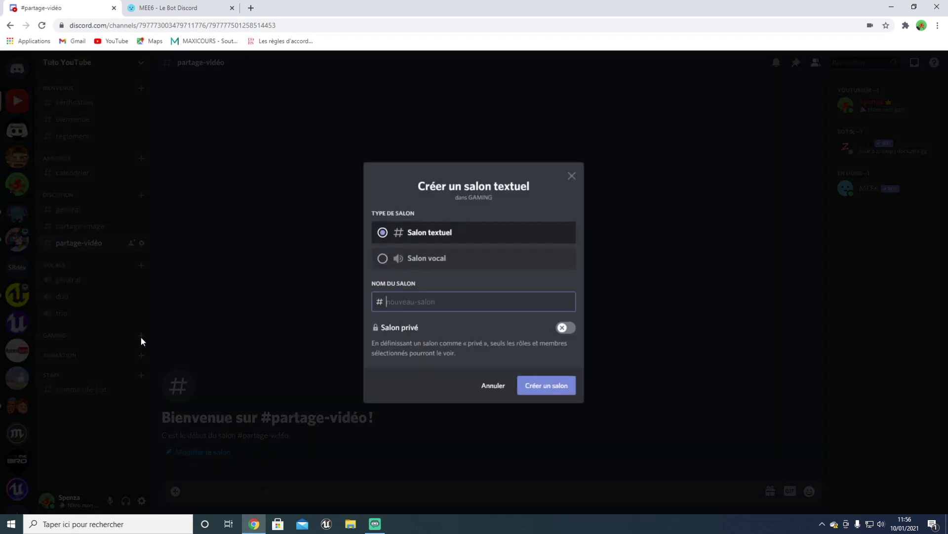
pyautogui.write('gaming')
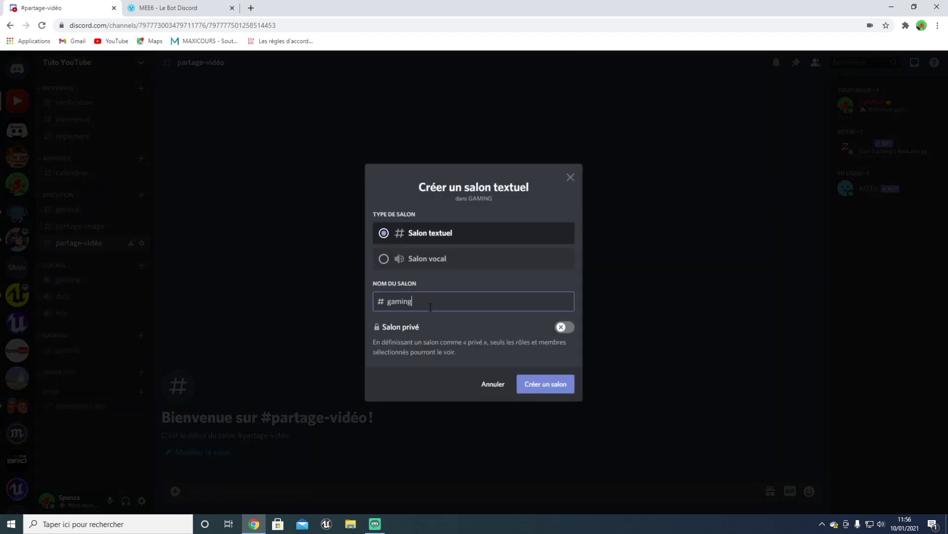
pyautogui.press('Return')
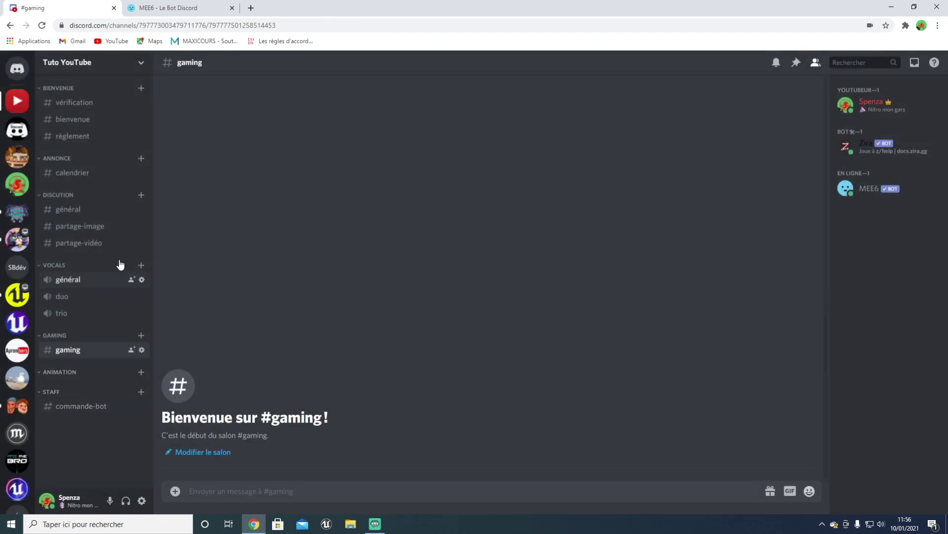
# - Assign the Bot role to MEE6 from its member profile
pyautogui.click(891, 194)
pyautogui.click(748, 272)
pyautogui.scroll(-2, 724, 390)
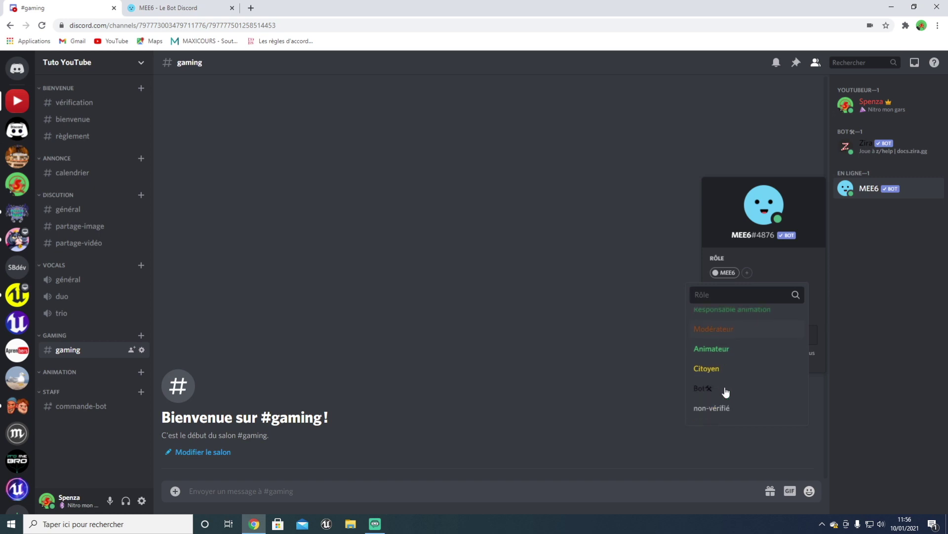
pyautogui.click(711, 390)
# - Move the MEE6 role above all others in the server's role order, save the change and leave the server settings
pyautogui.click(107, 62)
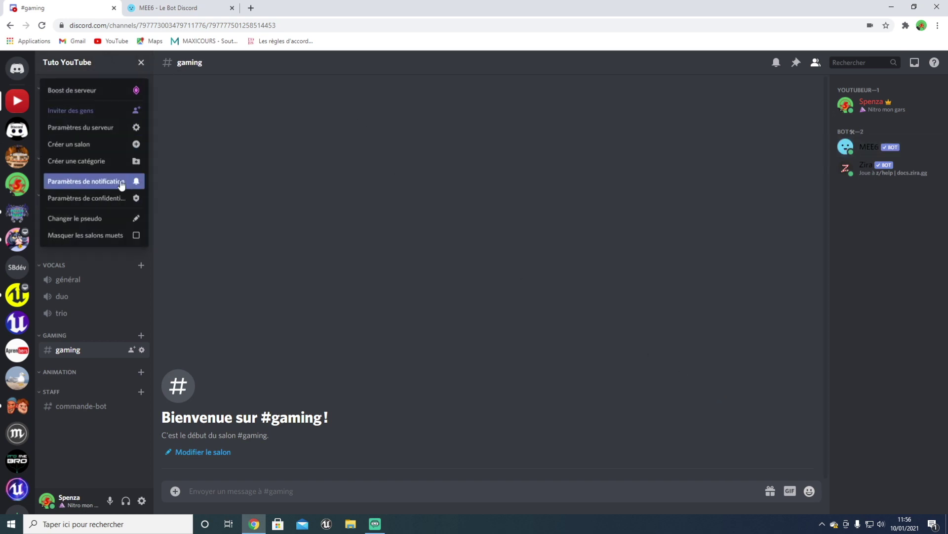
pyautogui.click(101, 127)
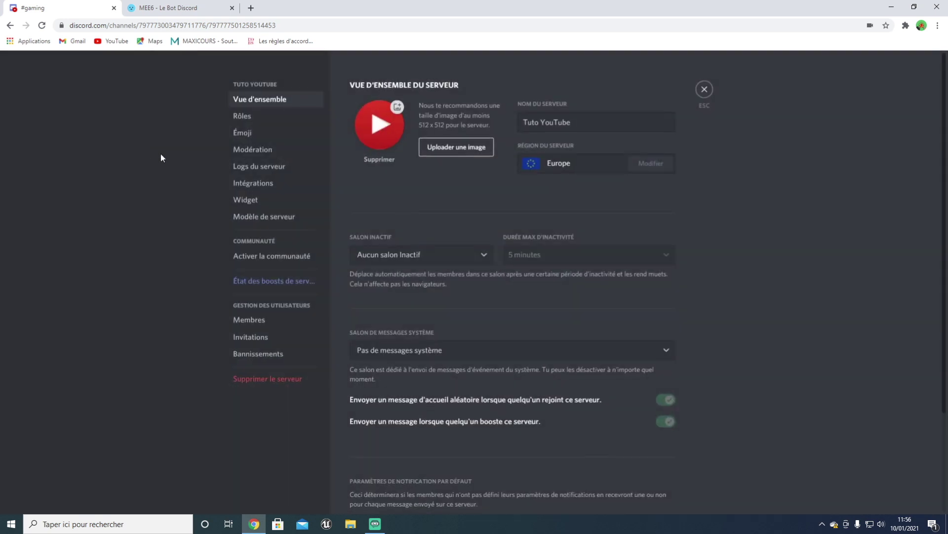
pyautogui.click(277, 116)
pyautogui.moveTo(375, 242); pyautogui.dragTo(373, 92)
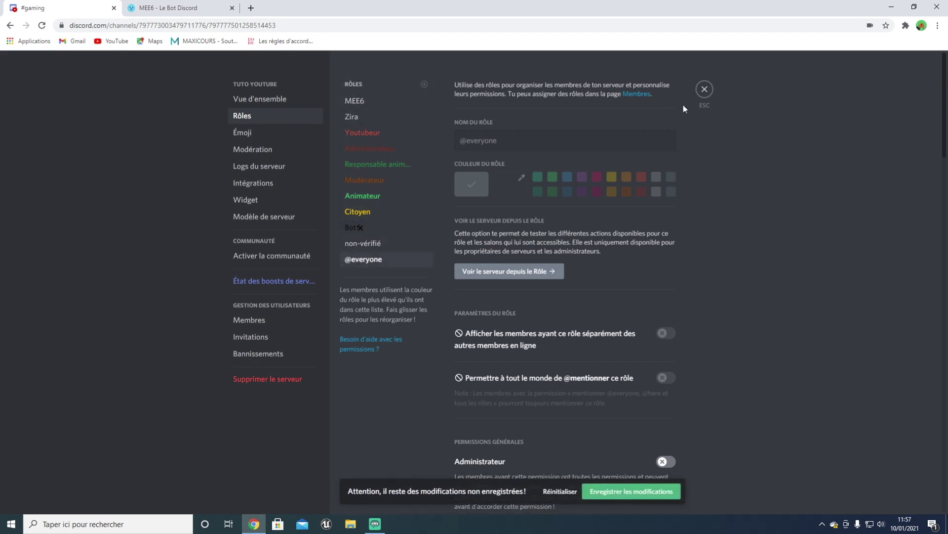
pyautogui.click(603, 491)
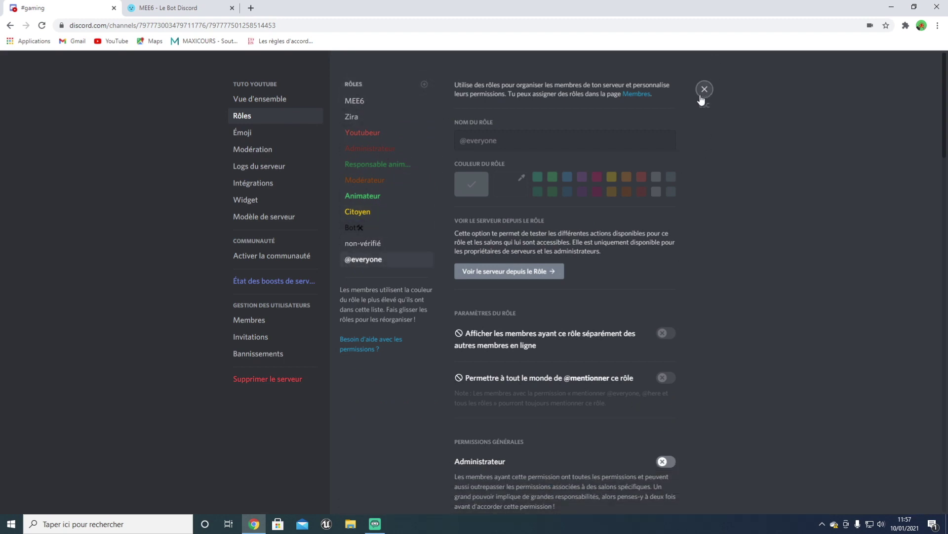
pyautogui.click(704, 91)
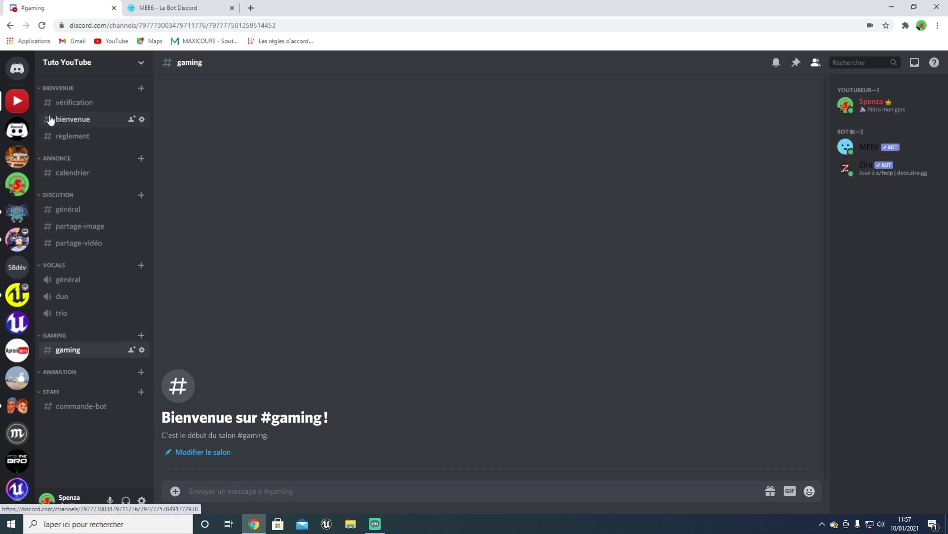
pyautogui.click(81, 102)
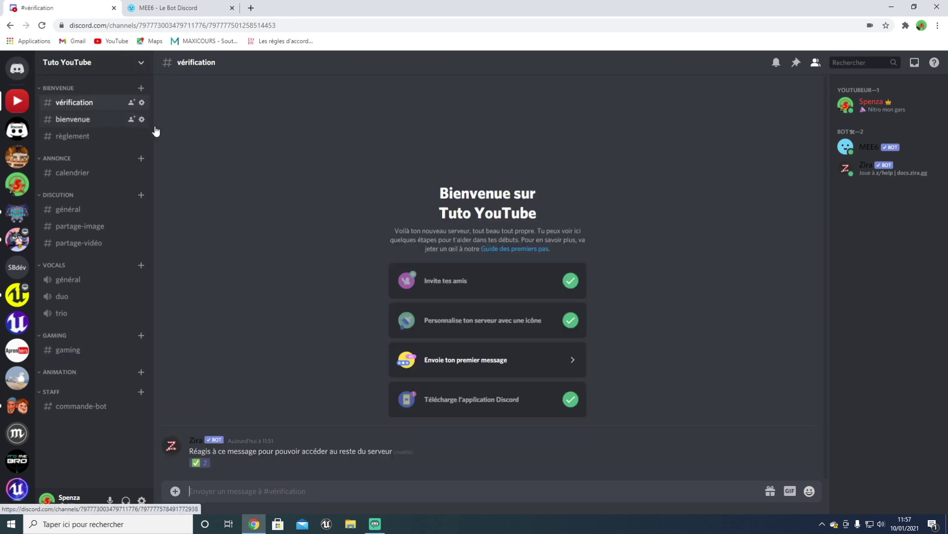
pyautogui.click(72, 117)
pyautogui.click(74, 102)
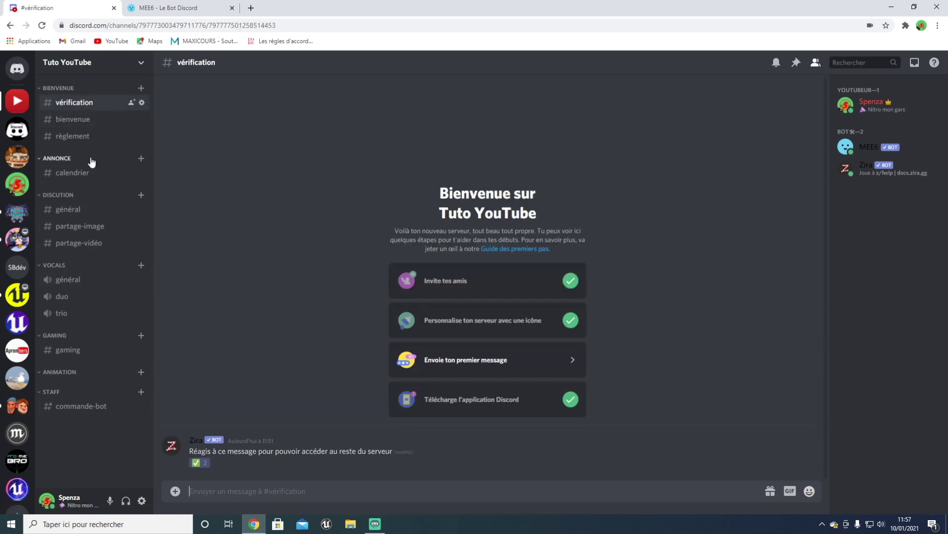